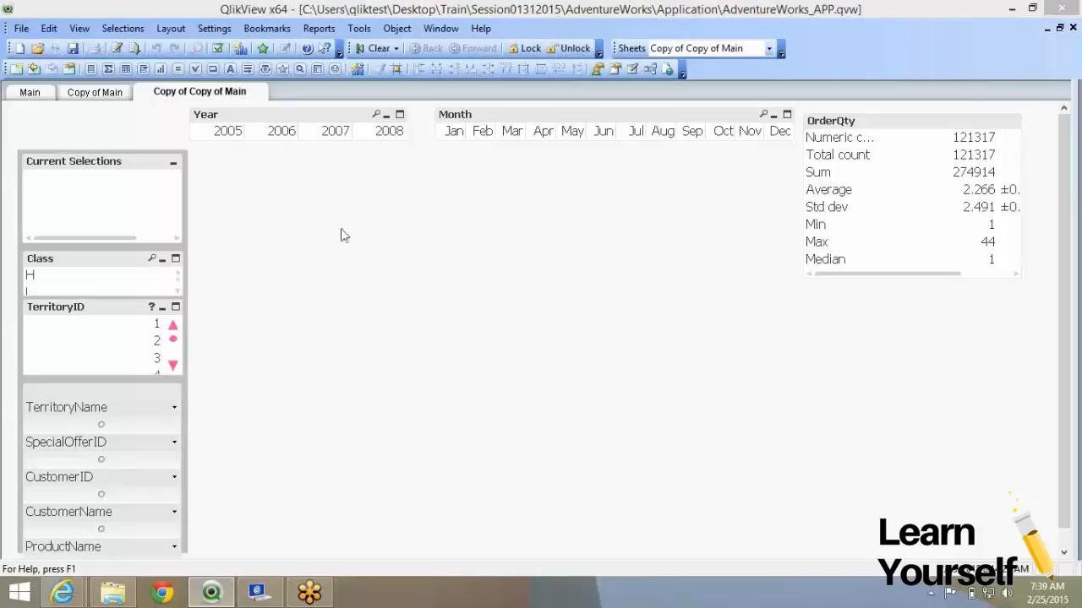
Step: Create a new search object on the Copy of Copy of Main sheet that searches in all fields
right_click(290, 208)
mouse_move(355, 252)
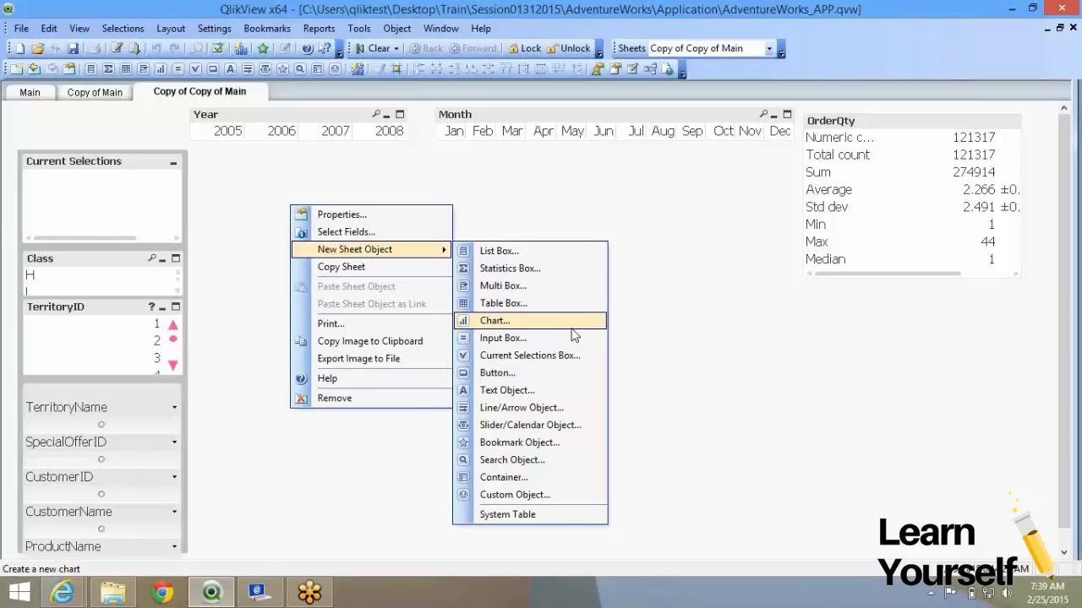
click(537, 461)
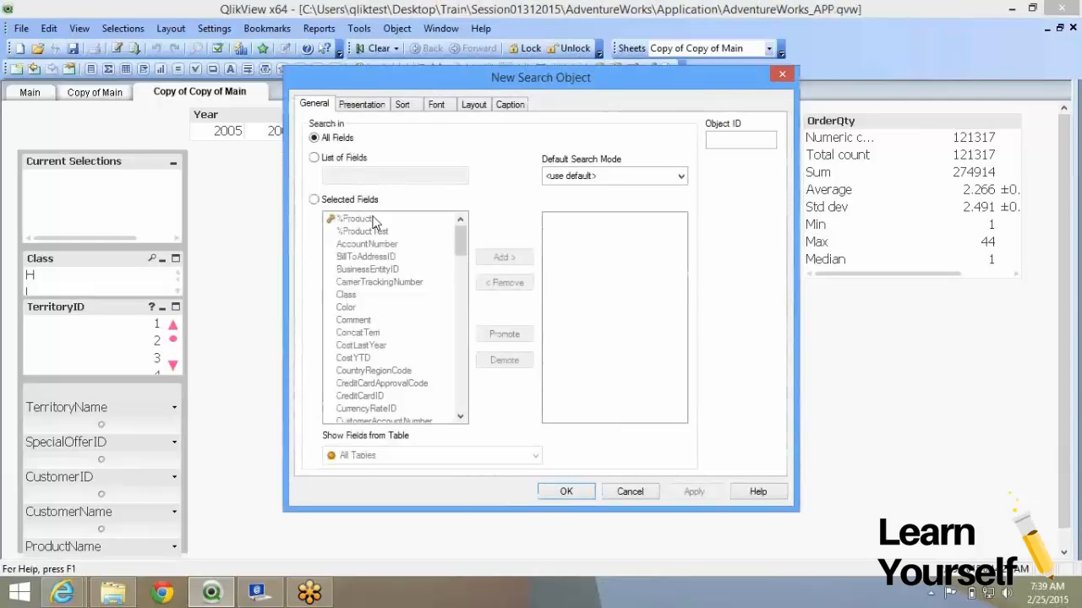
click(362, 105)
click(309, 104)
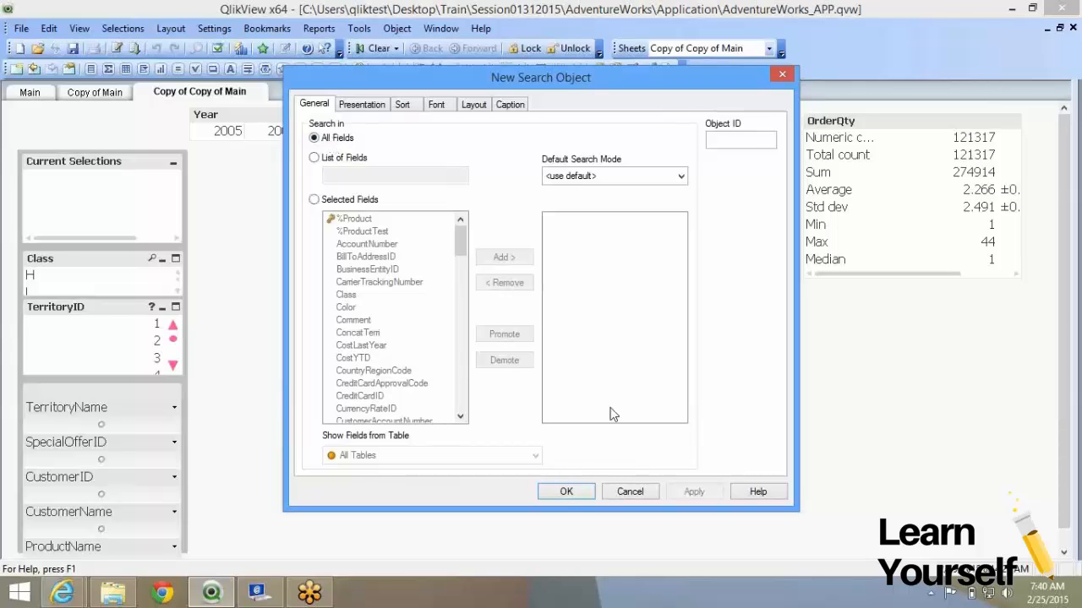
click(556, 491)
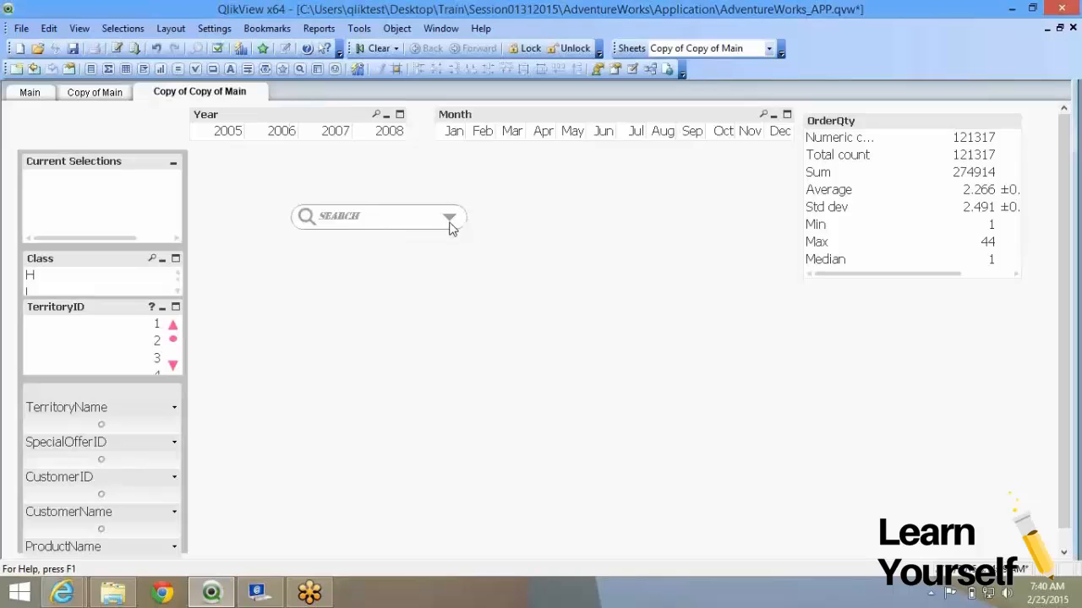
Step: Search all fields for 76, expand and collapse the %Product matches, and close the results
click(449, 219)
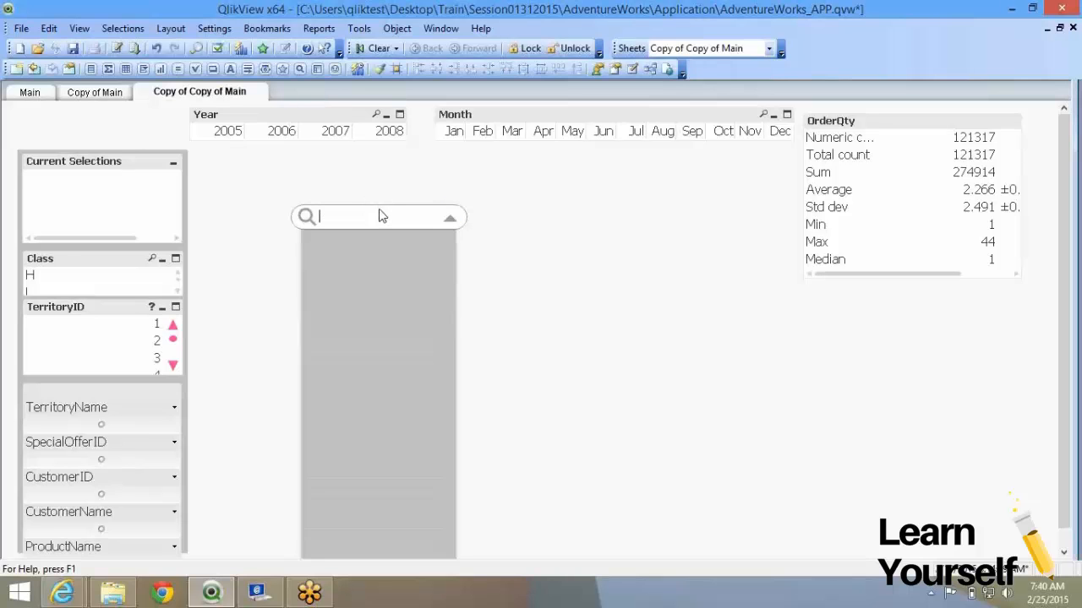
text(76)
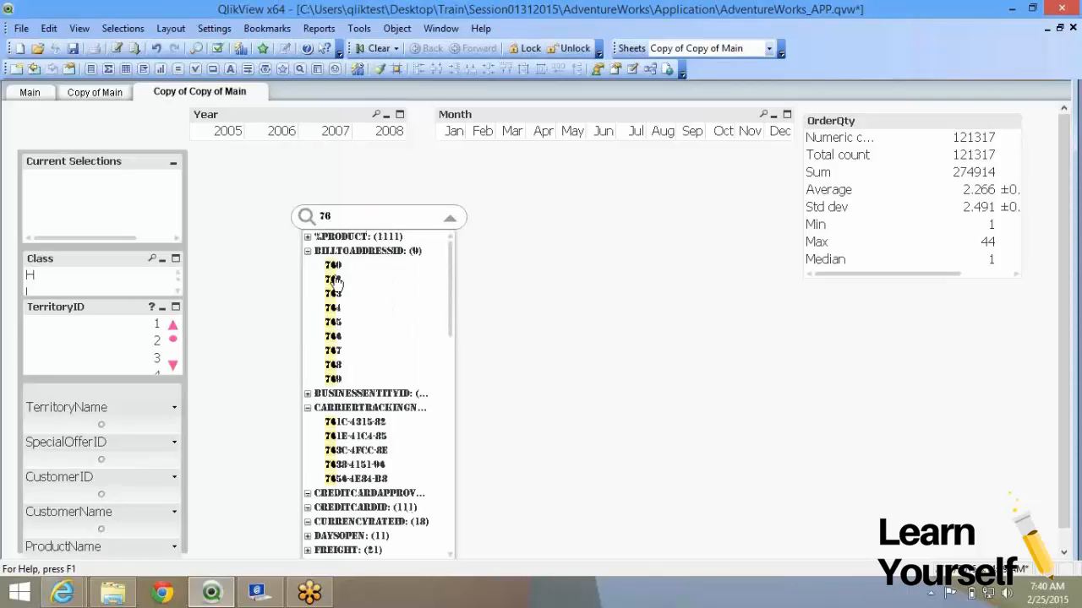
click(307, 237)
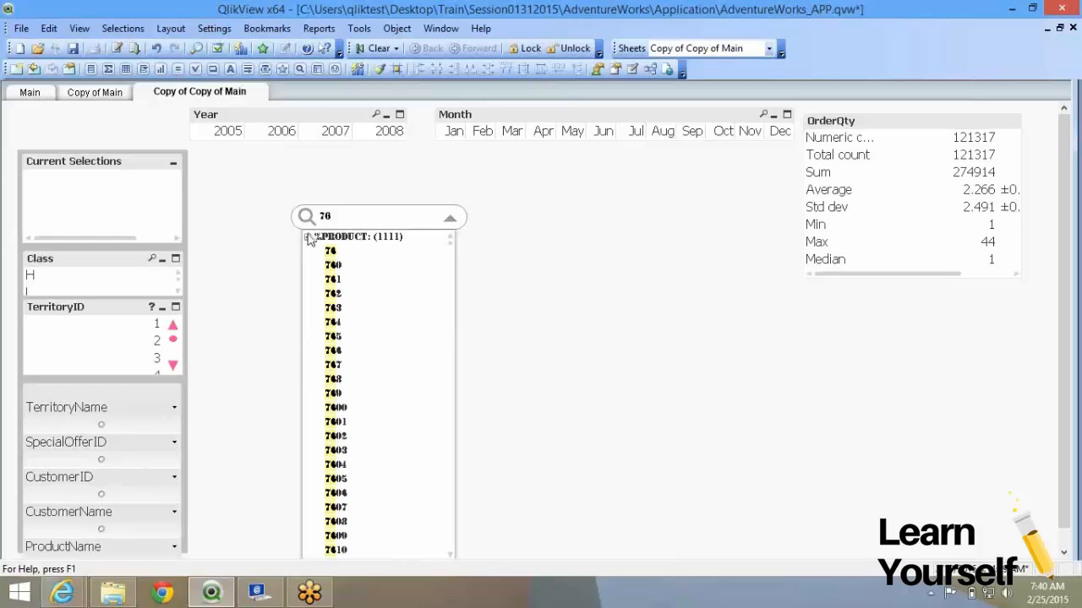
click(308, 238)
click(307, 237)
click(308, 237)
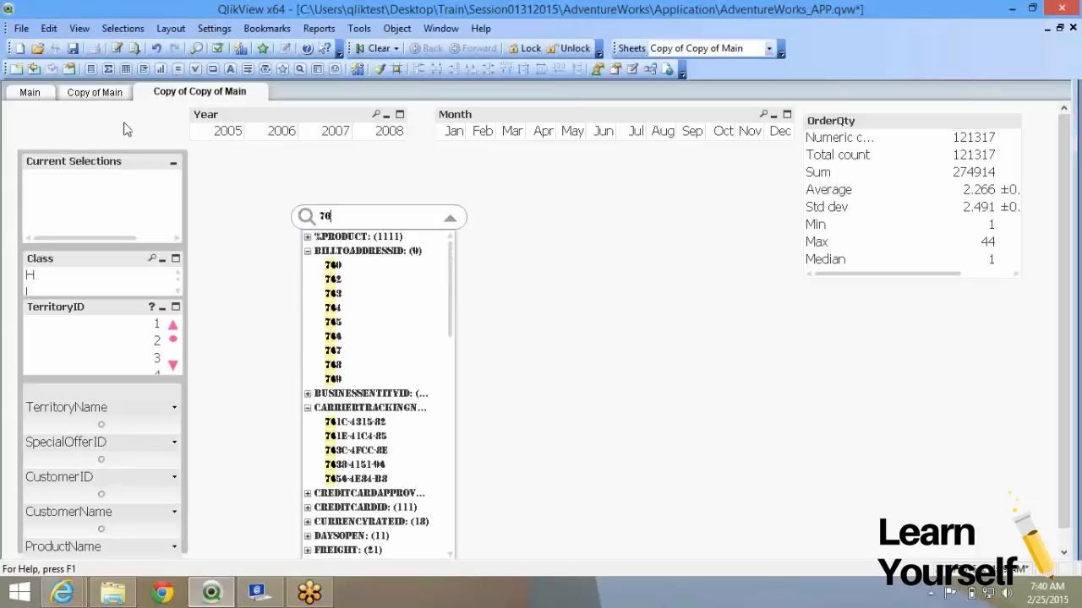
click(102, 173)
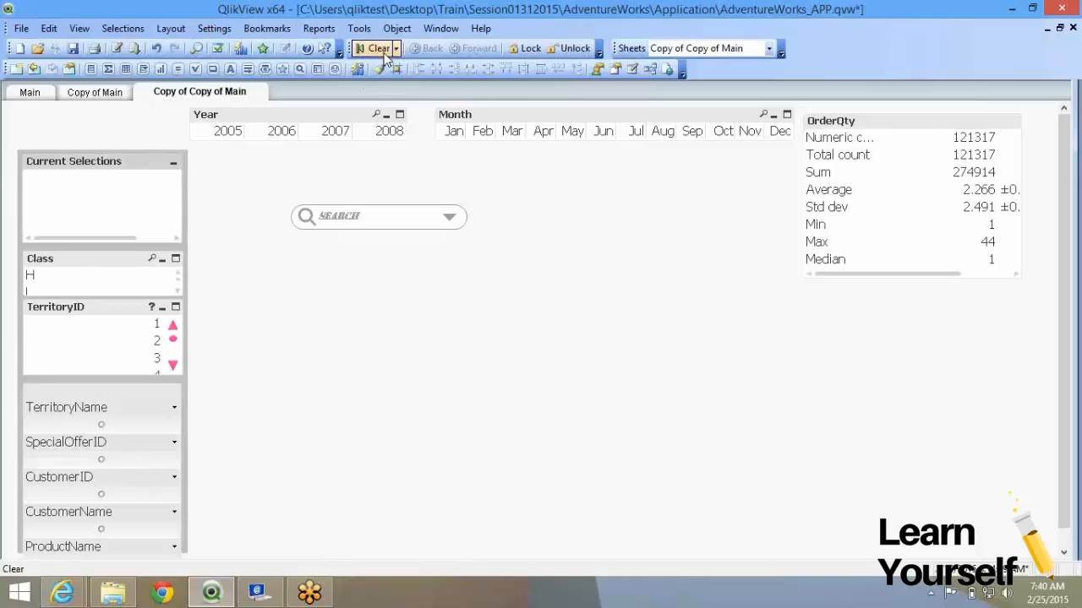
Step: Search all fields for 78 and look through the matches down to ProductID and beyond
click(367, 218)
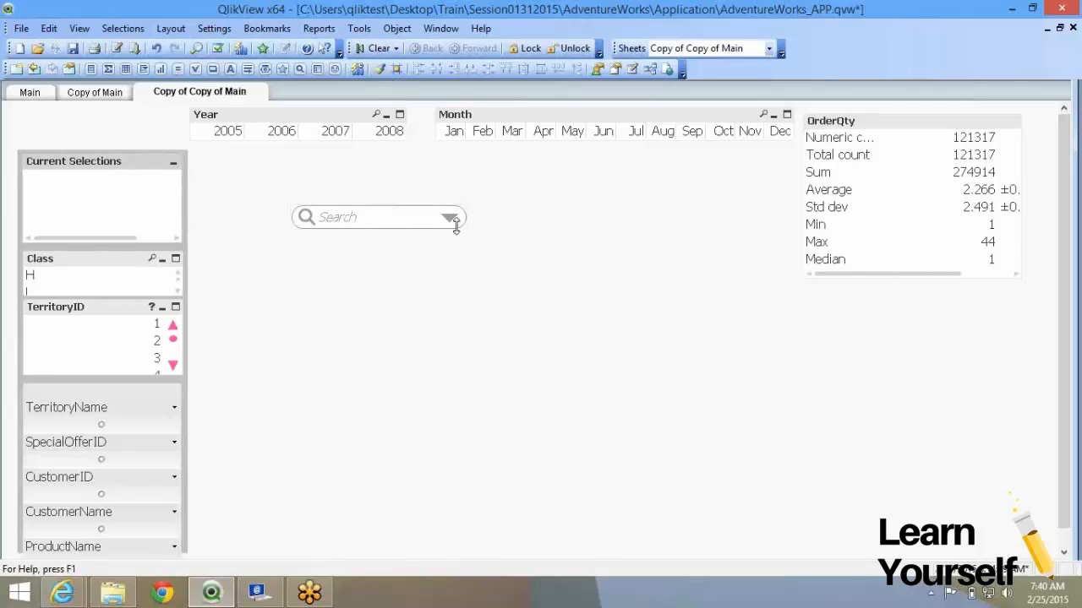
drag(398, 221, 397, 217)
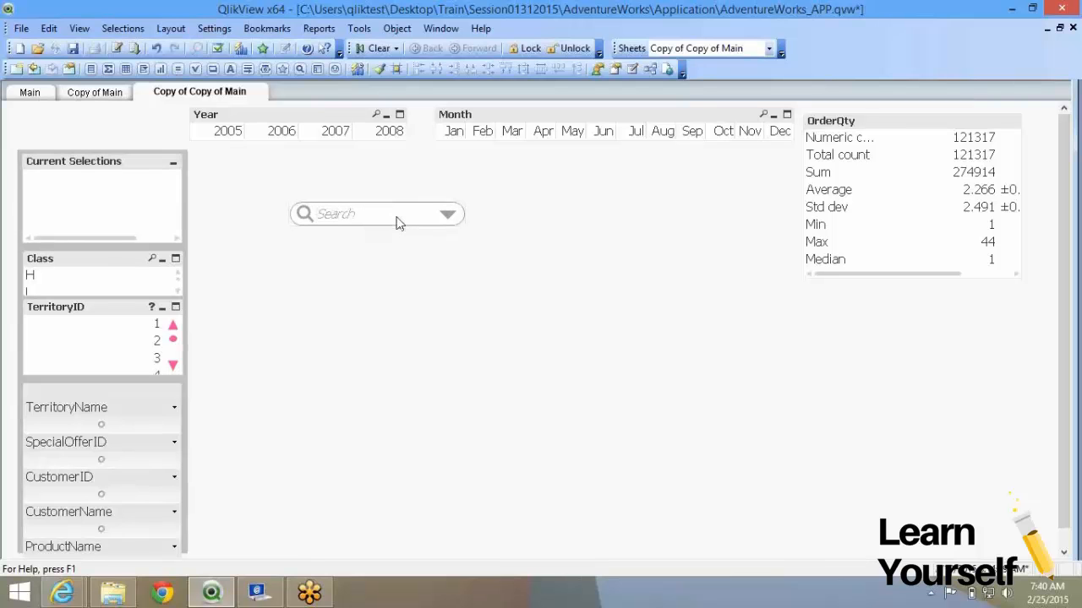
text(78)
scroll(353, 370, down, 2)
scroll(354, 361, down, 5)
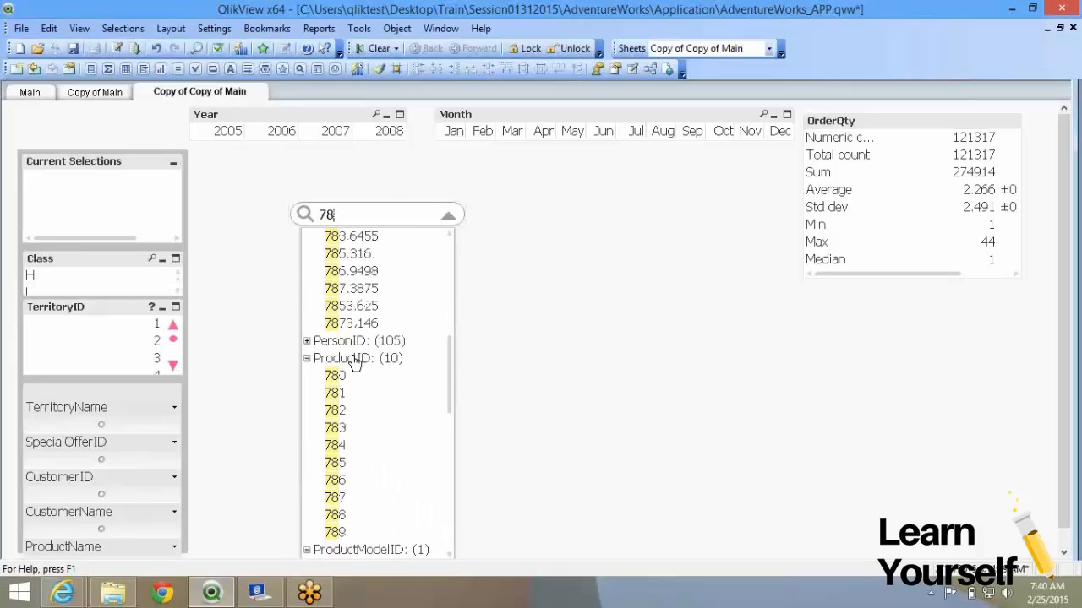
scroll(354, 359, down, 4)
click(503, 283)
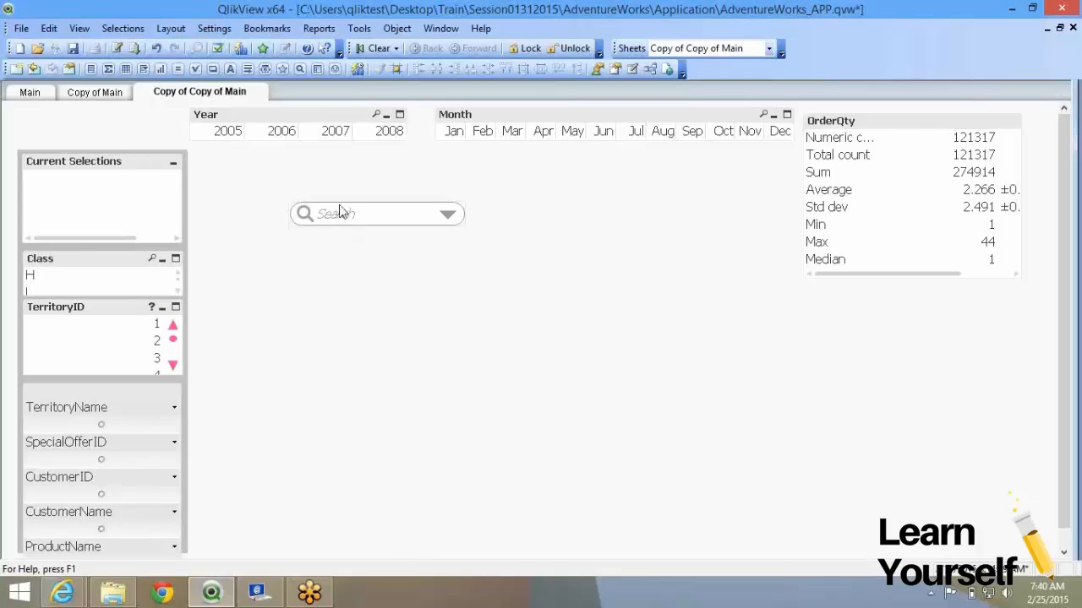
Step: Move the search object beneath the Month list box and narrow it slightly
drag(341, 211, 665, 153)
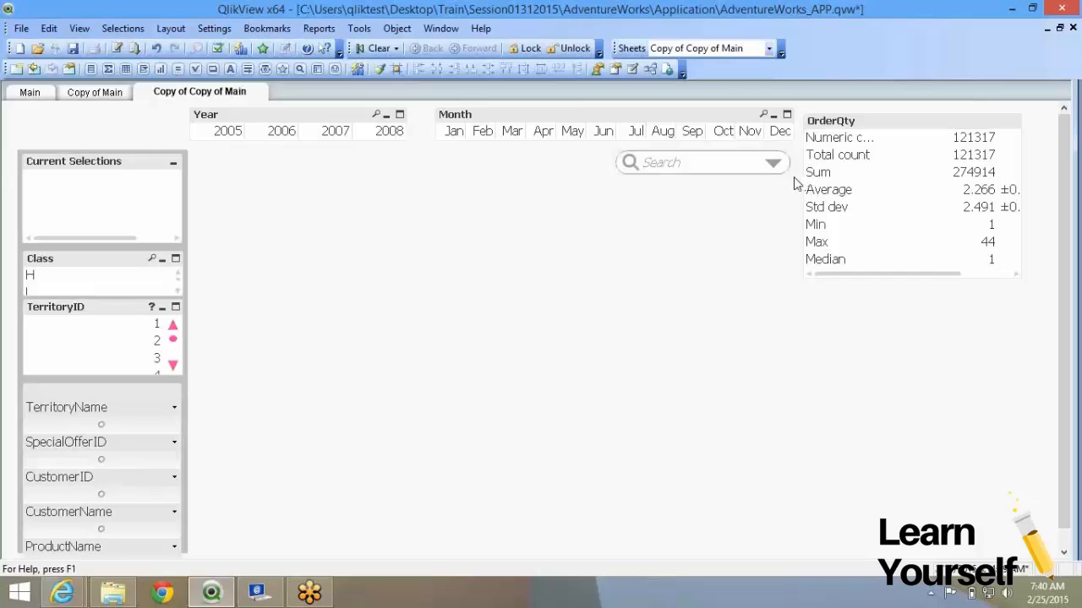
drag(790, 172, 768, 166)
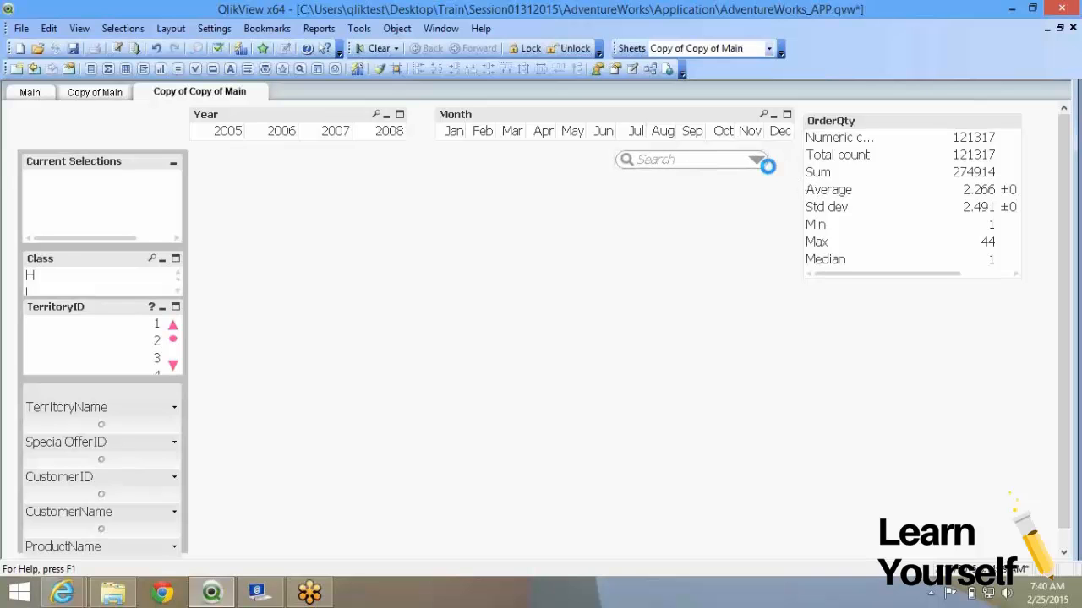
click(660, 158)
click(597, 236)
Step: Search for 78 again in the repositioned search object and close the results
click(664, 162)
text(78)
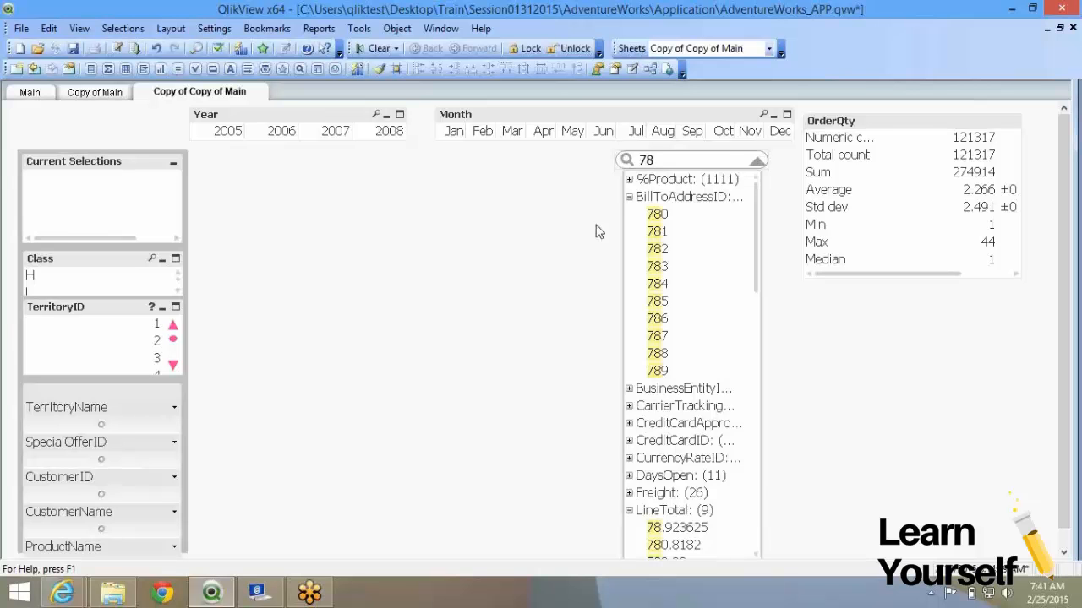
click(596, 231)
Step: Restrict the search object to selected fields, with ProductID as the only field searched
right_click(682, 158)
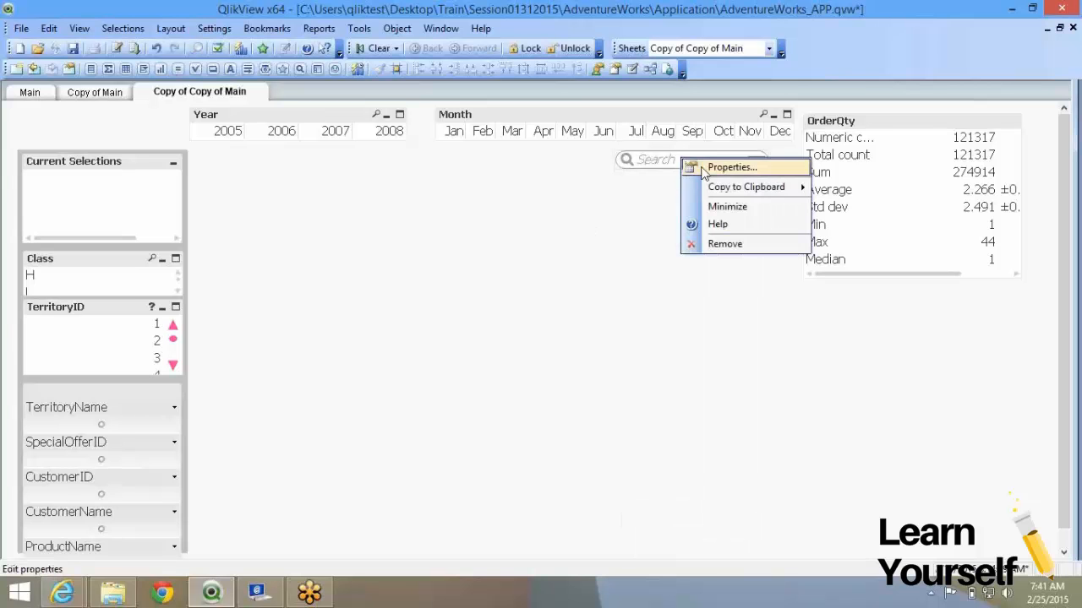
click(728, 168)
click(336, 160)
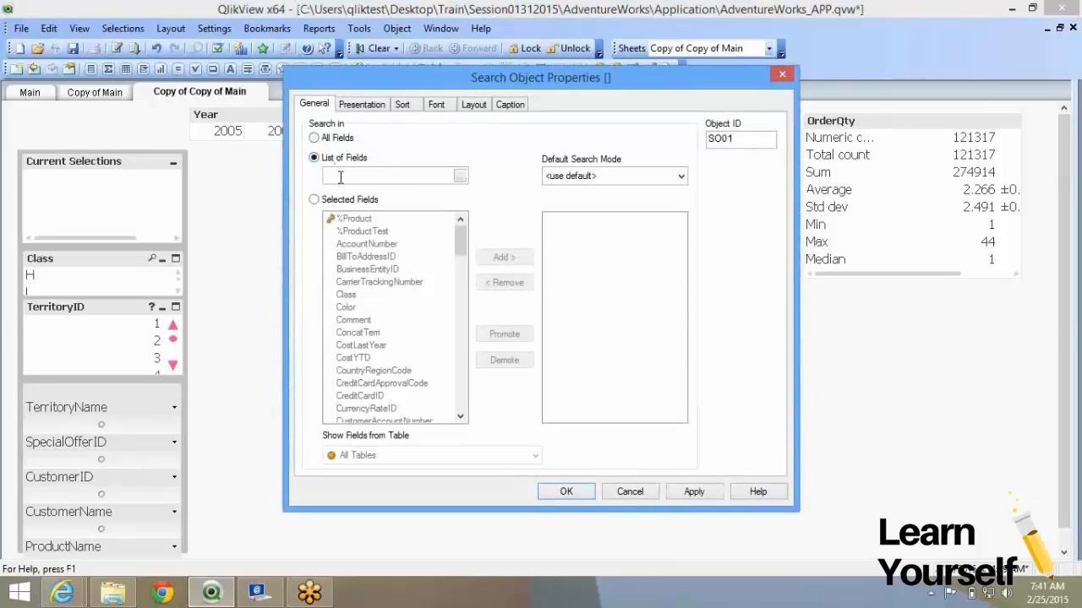
click(314, 200)
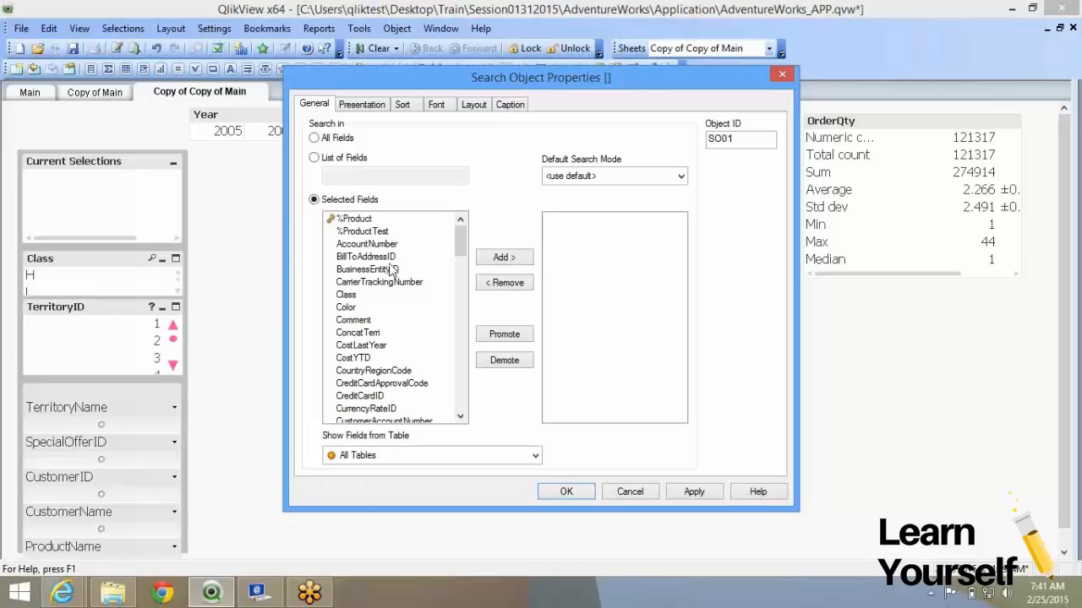
scroll(391, 315, down, 12)
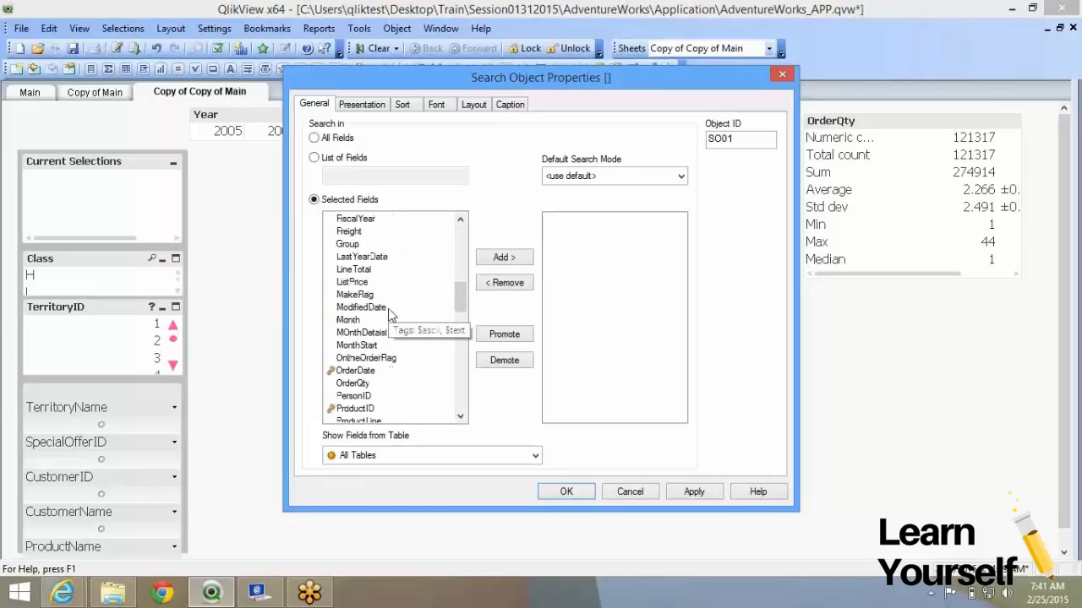
click(384, 321)
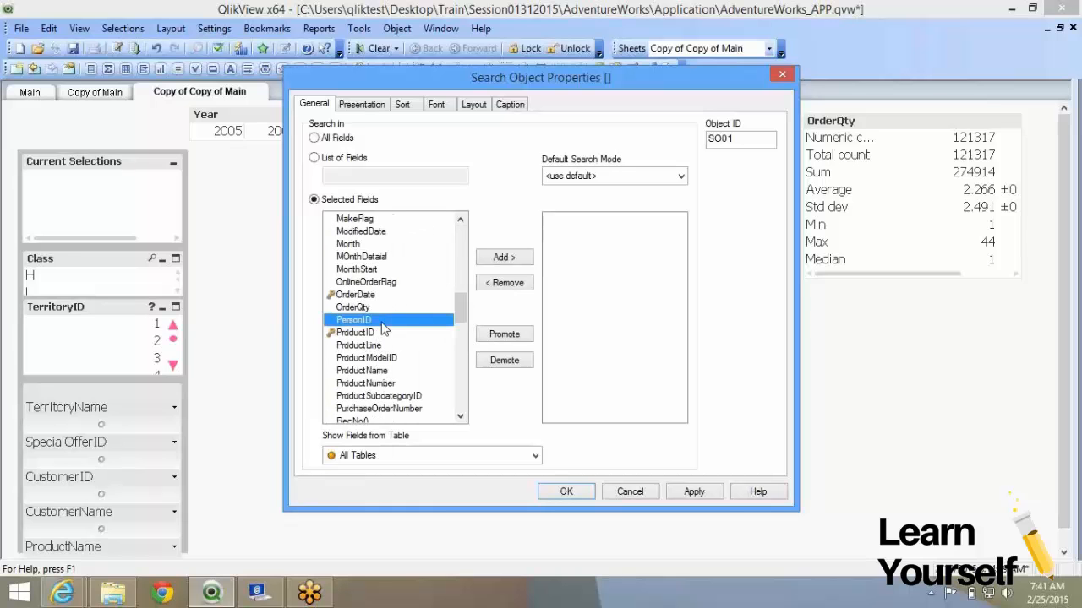
click(382, 334)
click(502, 258)
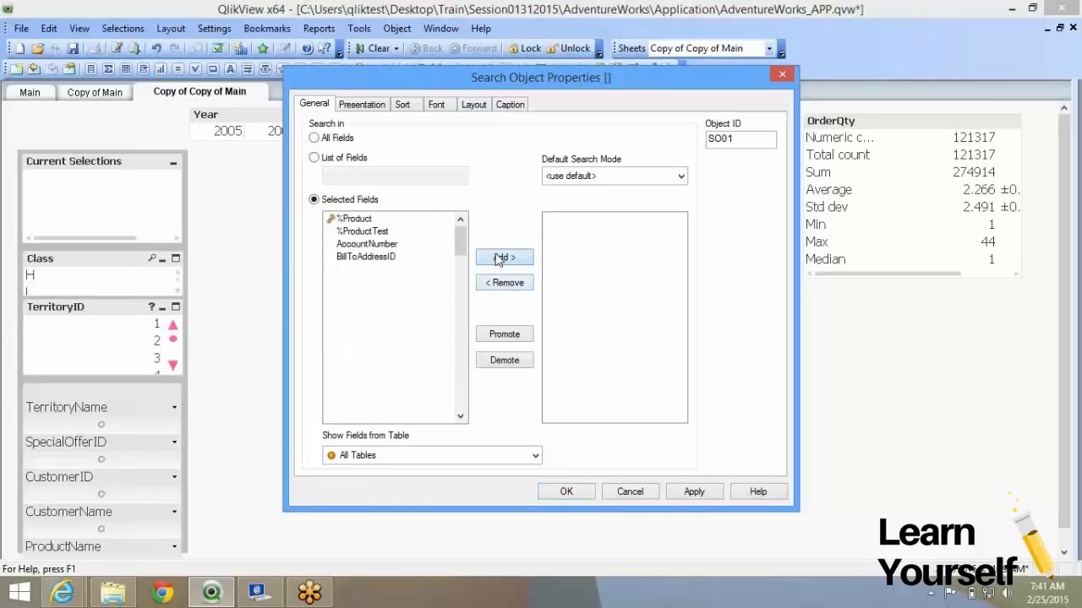
click(566, 492)
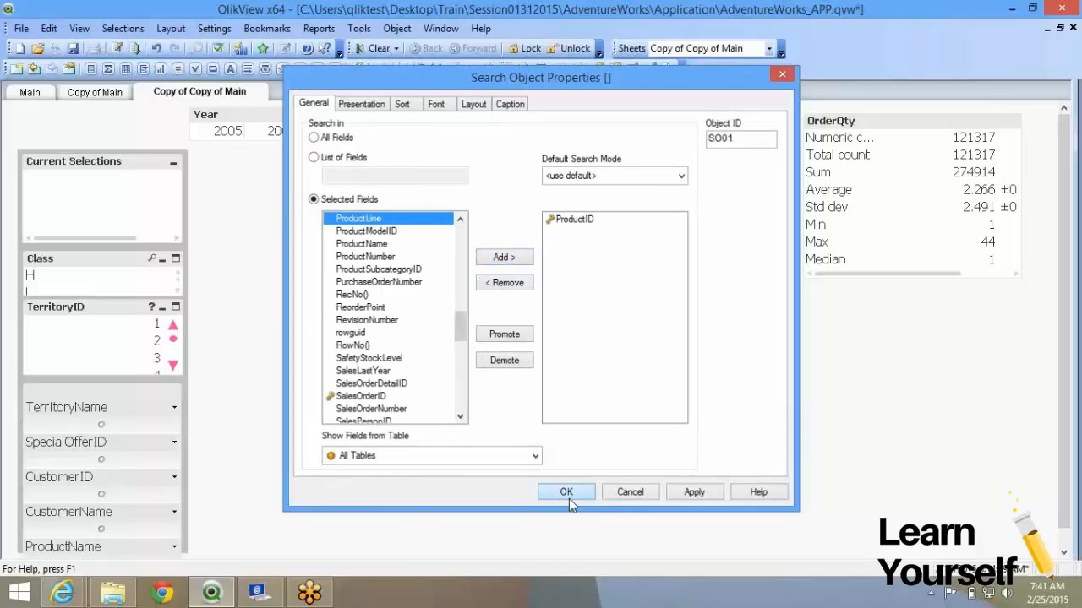
Step: Test the ProductID search with 54 and 6, and expand the complete ProductID list with the search text cleared
text(546)
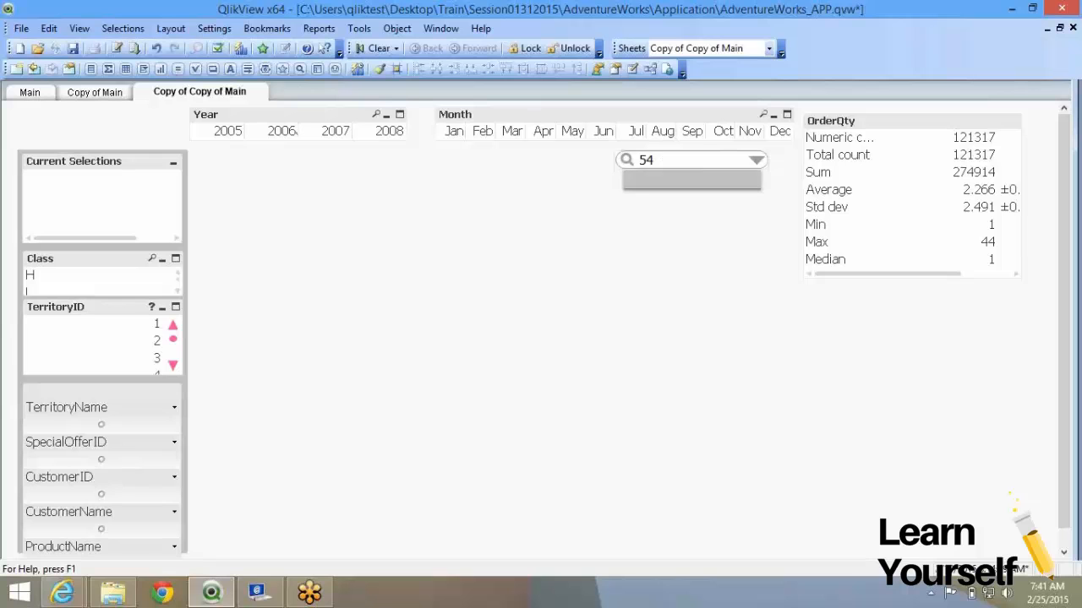
key(BackSpace)
key(BackSpace)
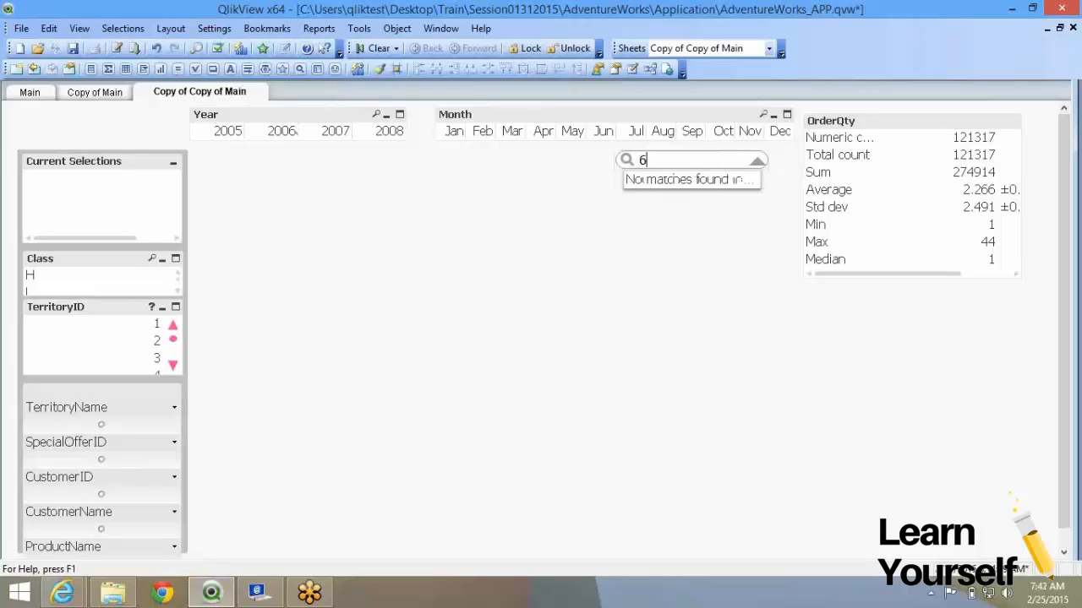
text(4)
key(BackSpace)
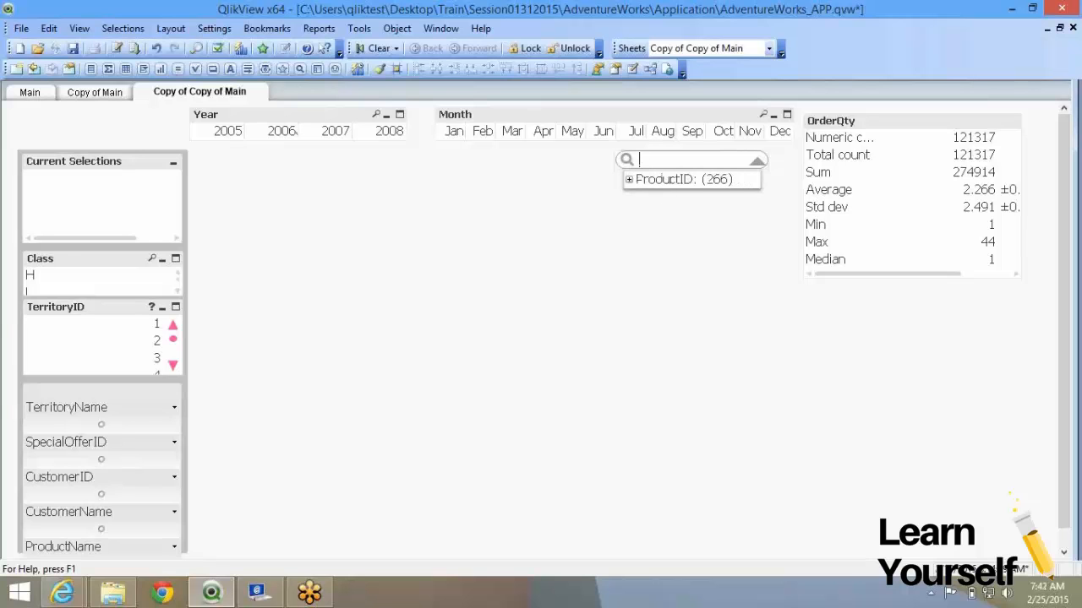
click(628, 179)
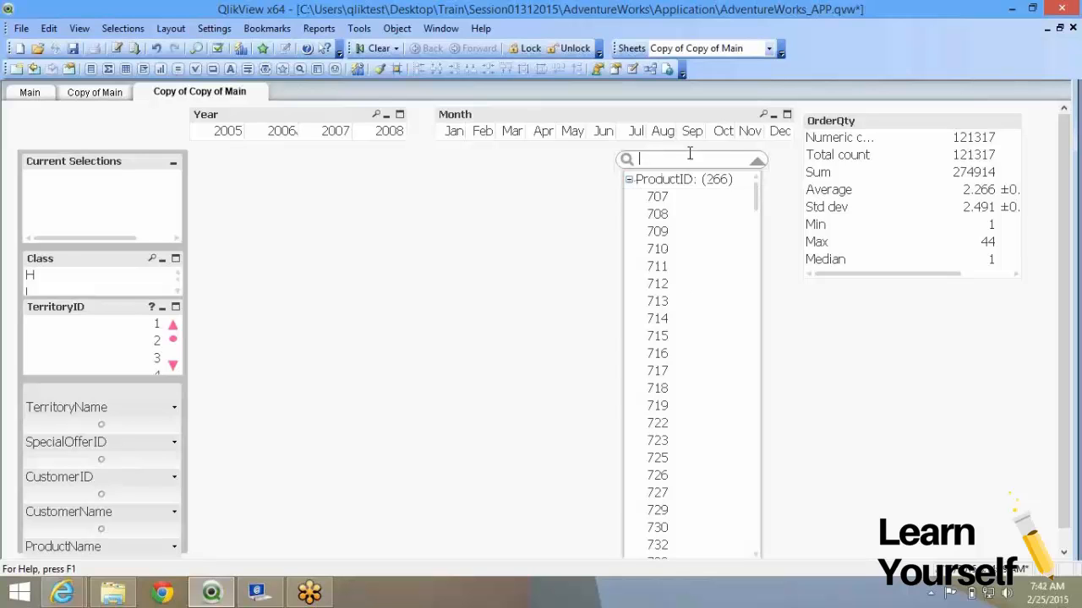
Step: Search the product IDs for 8, expand the matches, and close the results
text(8)
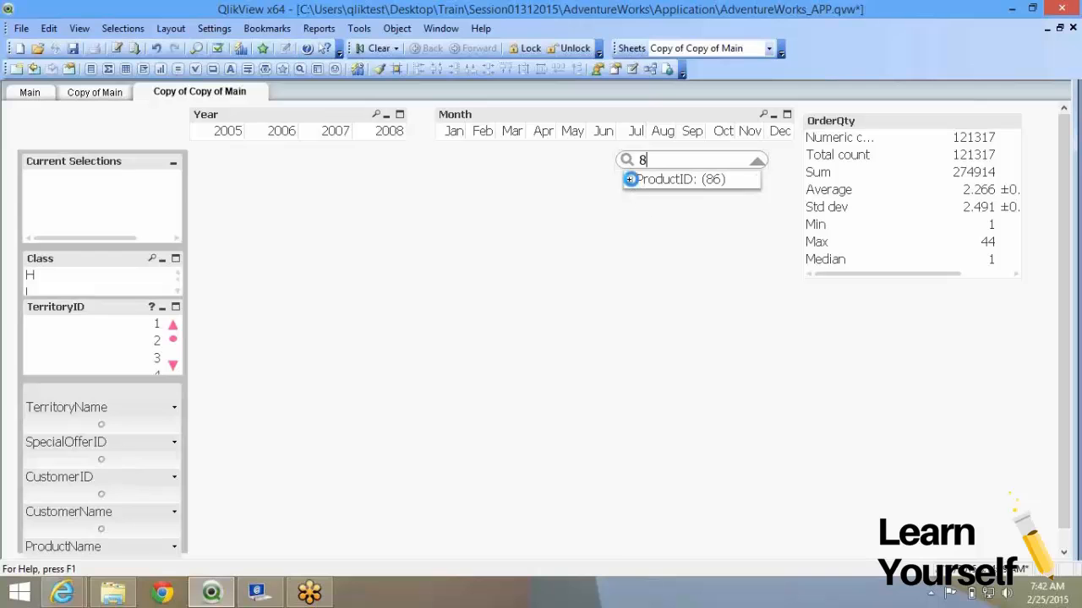
click(629, 179)
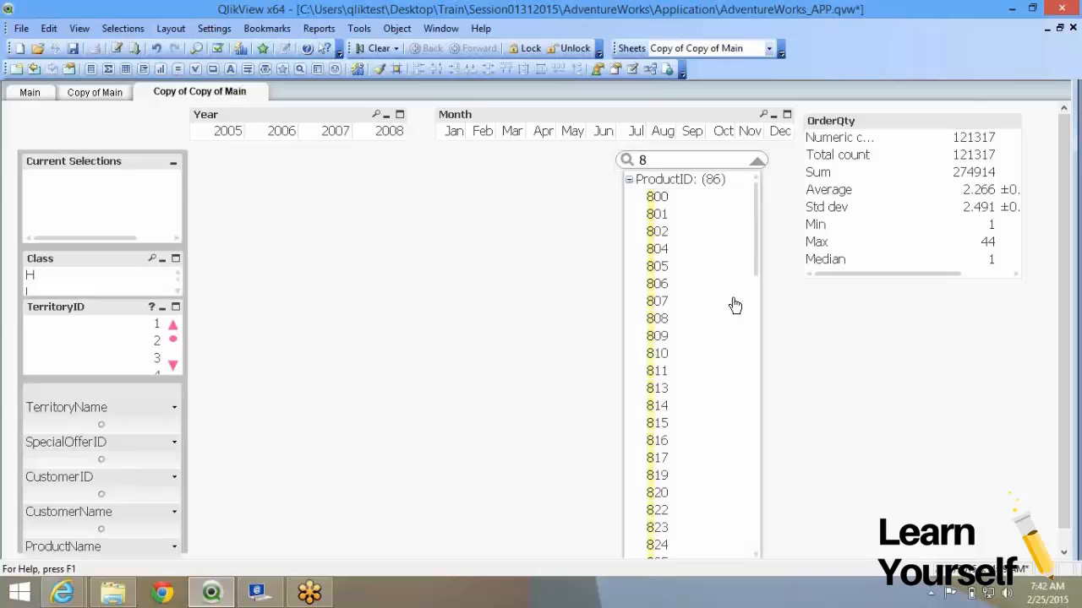
click(498, 284)
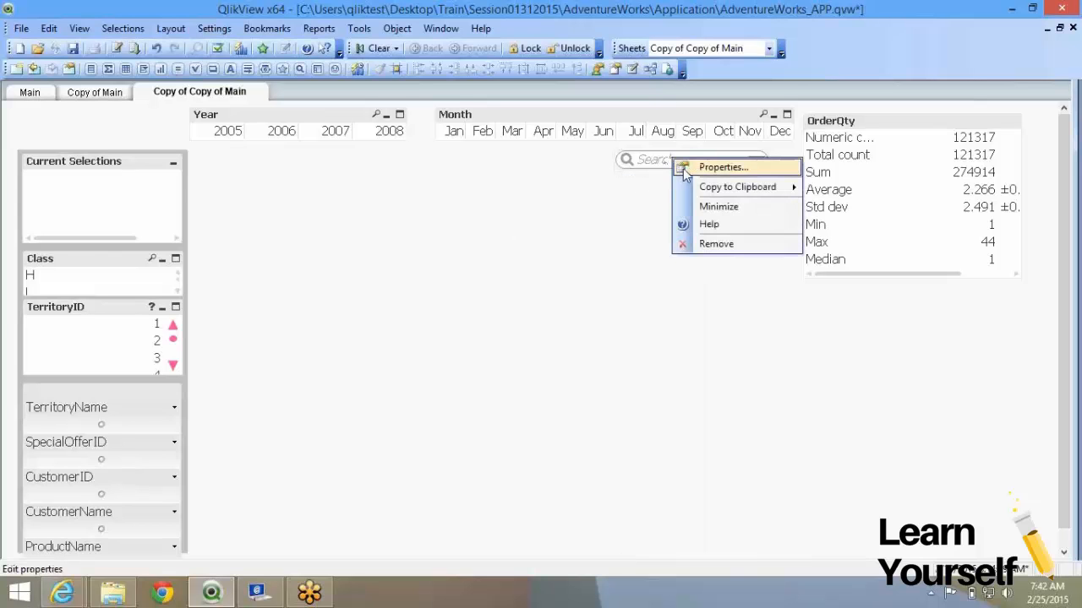
Step: Set the search object's appearance to Squared in its presentation properties
click(683, 168)
click(463, 257)
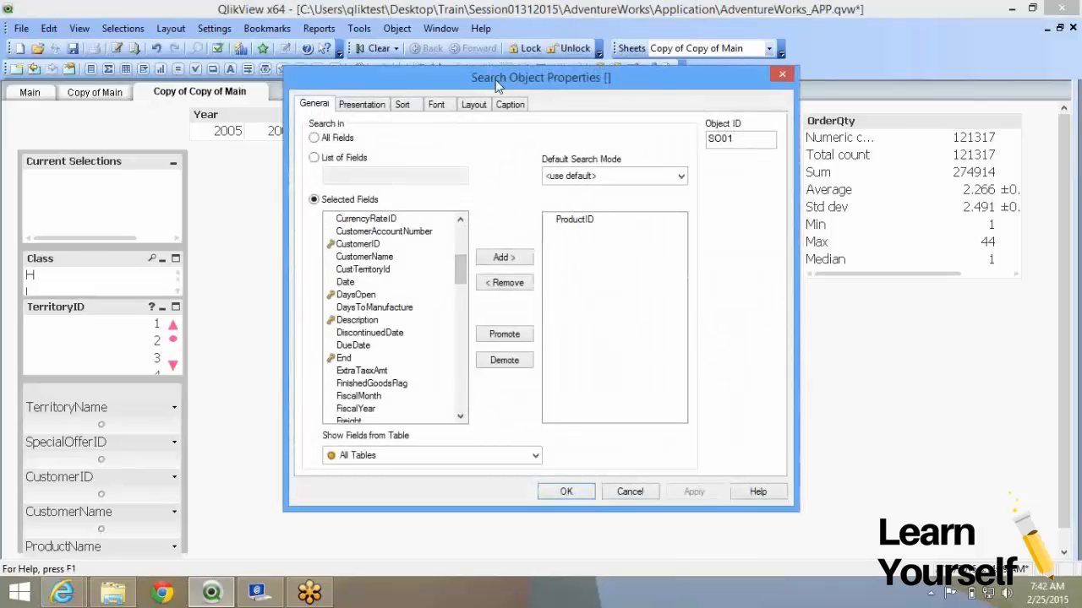
drag(488, 85, 266, 128)
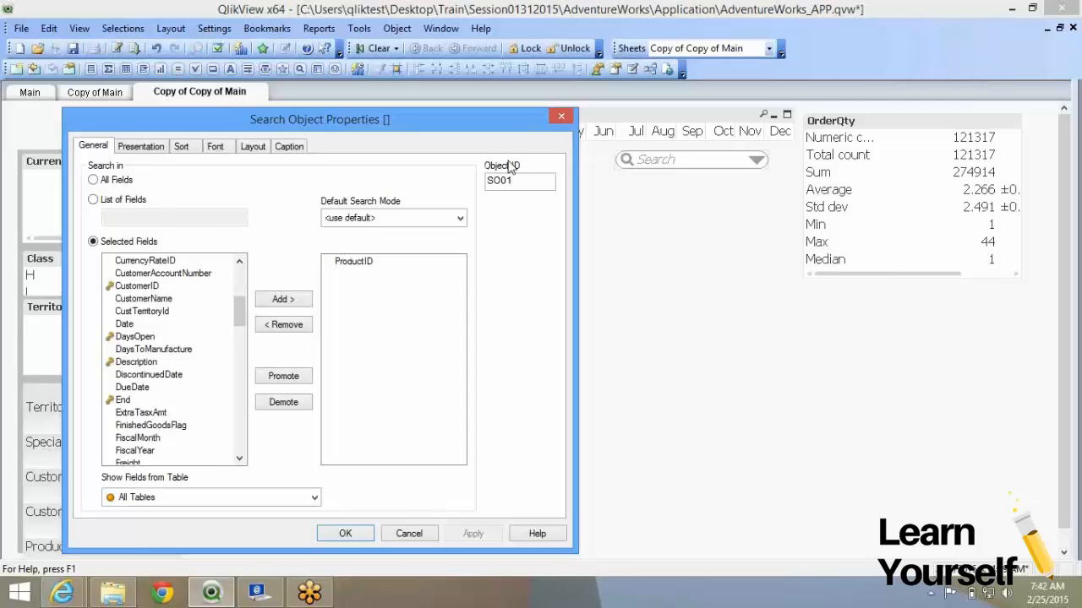
drag(500, 180, 470, 179)
click(150, 152)
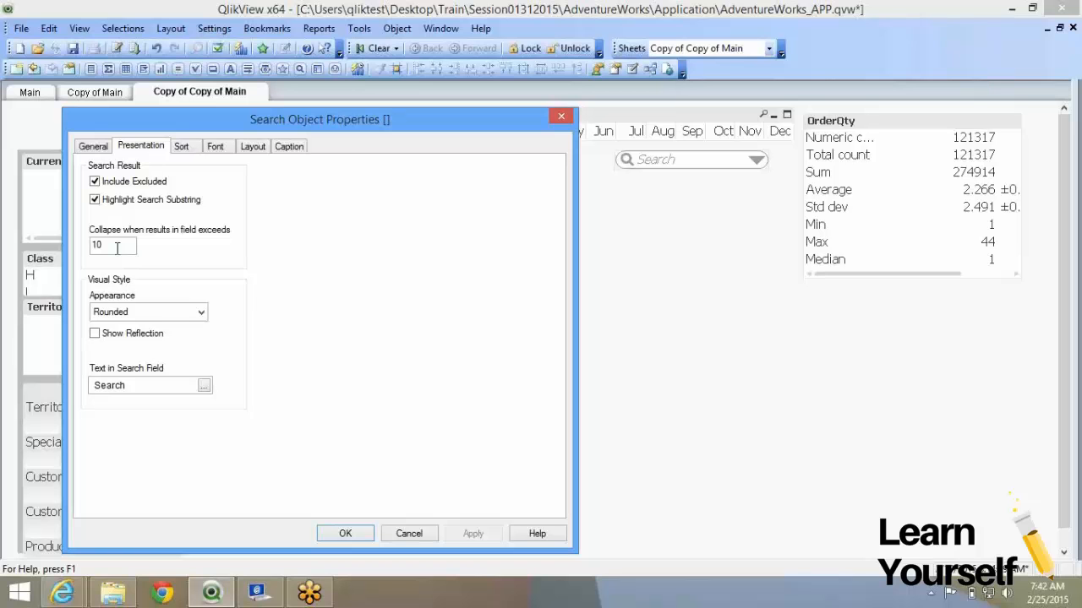
click(133, 314)
click(151, 342)
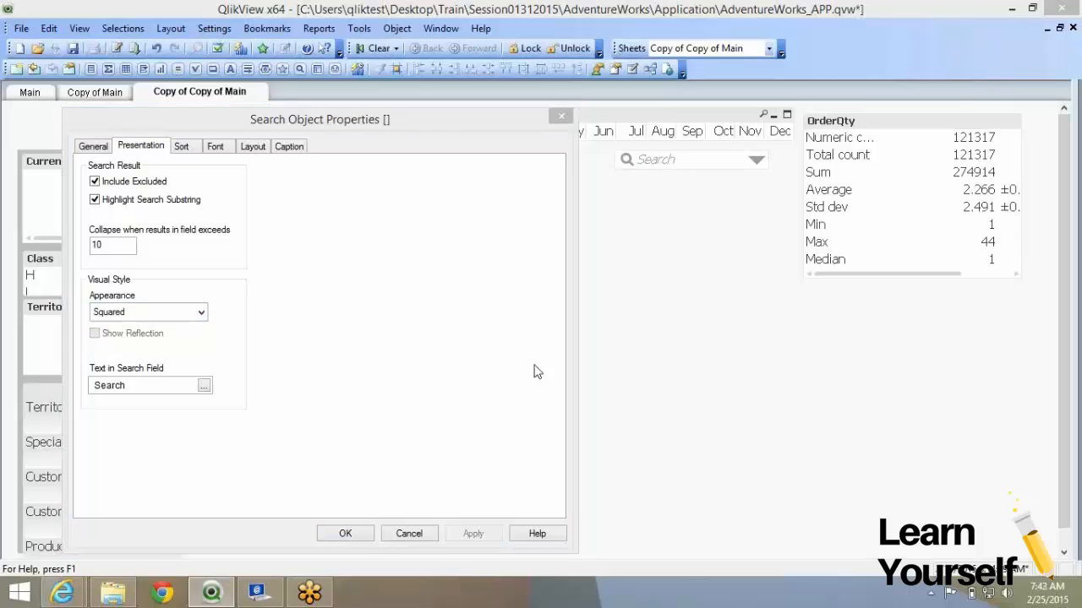
Step: Change the search object's placeholder text to "Search Product Id" and apply the properties
double_click(124, 385)
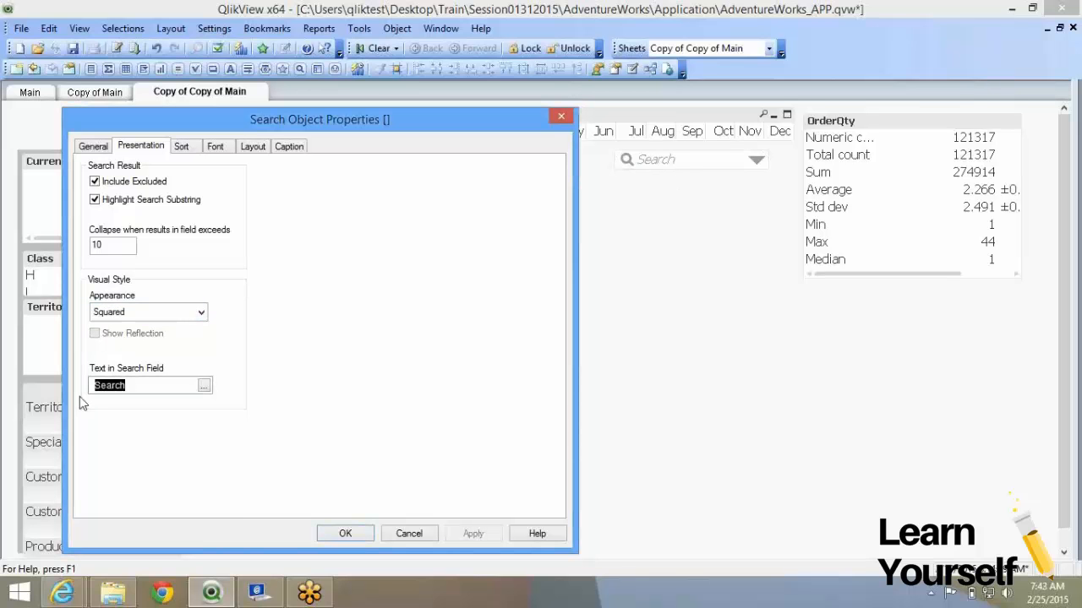
click(142, 388)
text(Product Id)
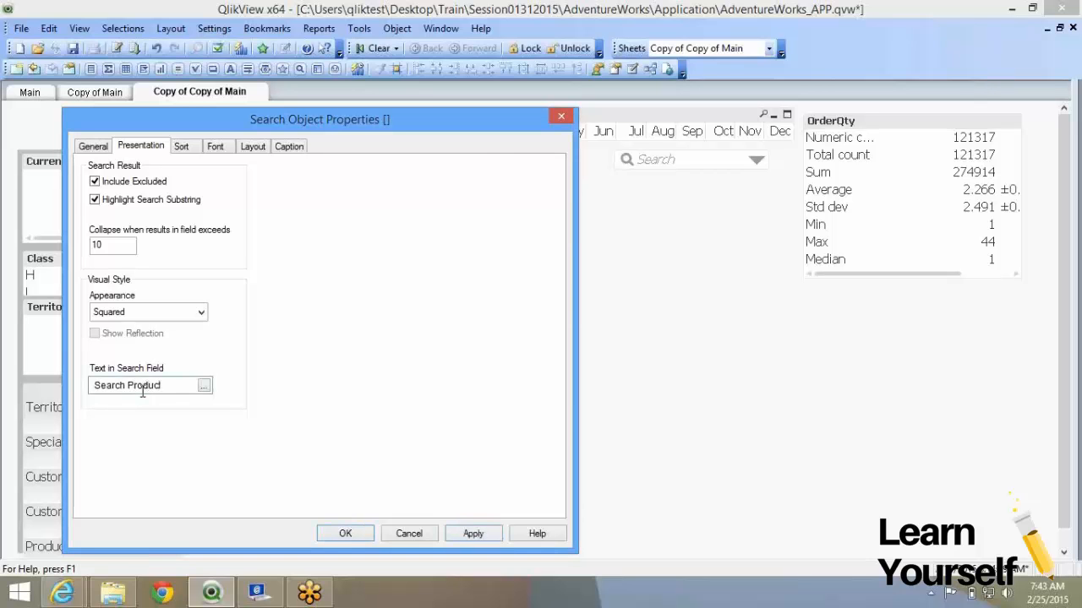
click(469, 535)
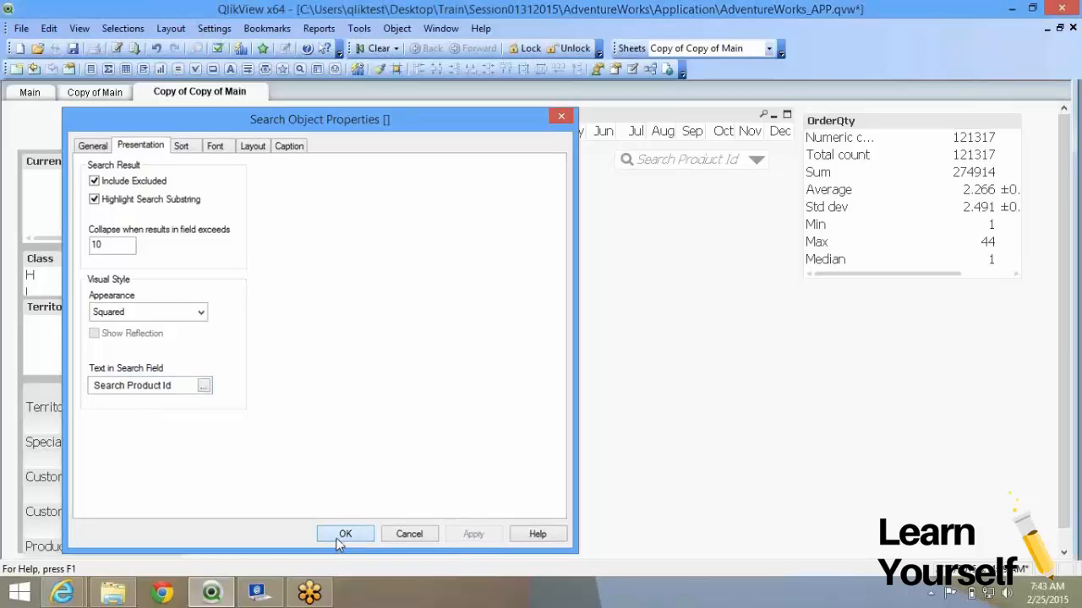
click(338, 536)
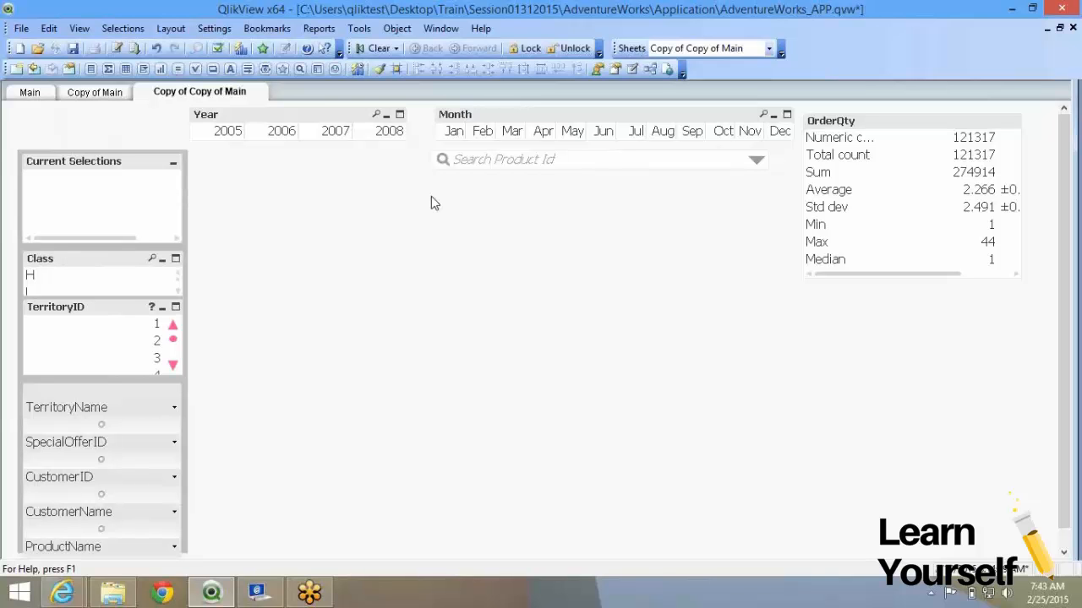
Step: Add a second search object covering all fields and place it above the Current Selections box
right_click(425, 228)
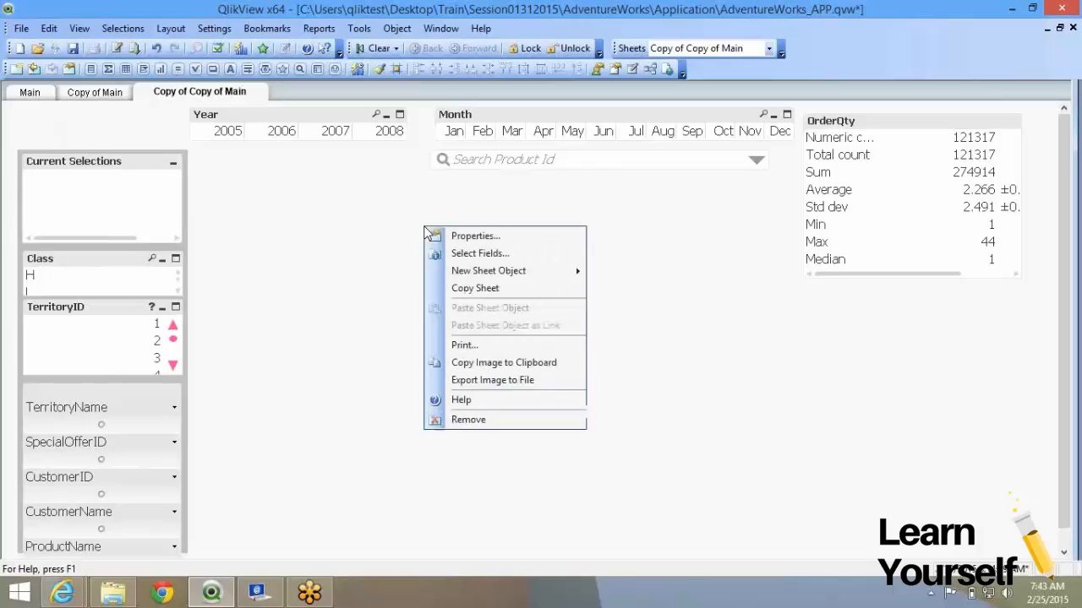
mouse_move(524, 272)
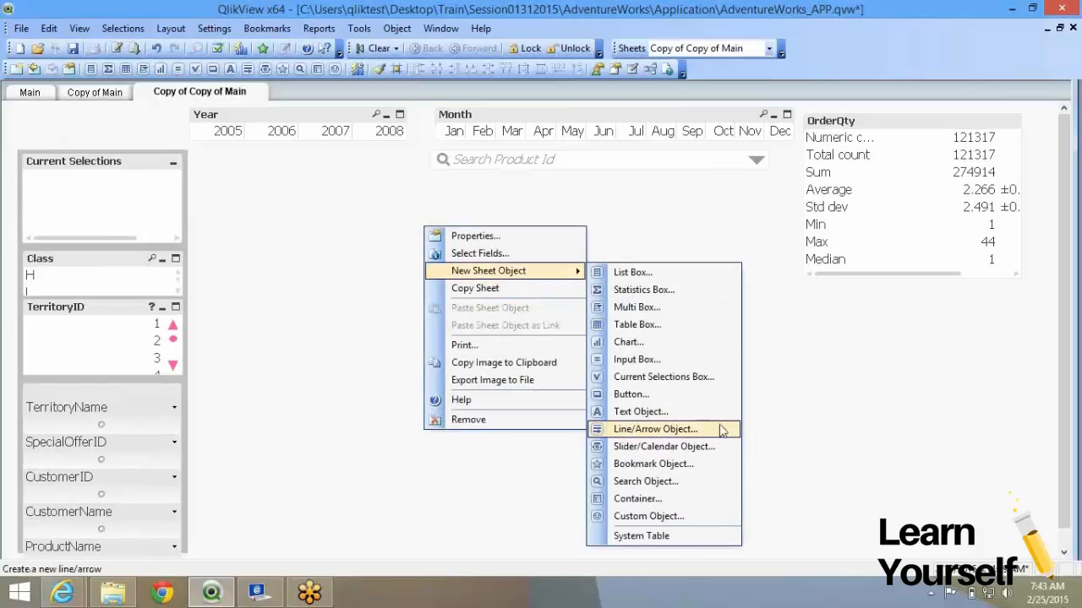
click(682, 488)
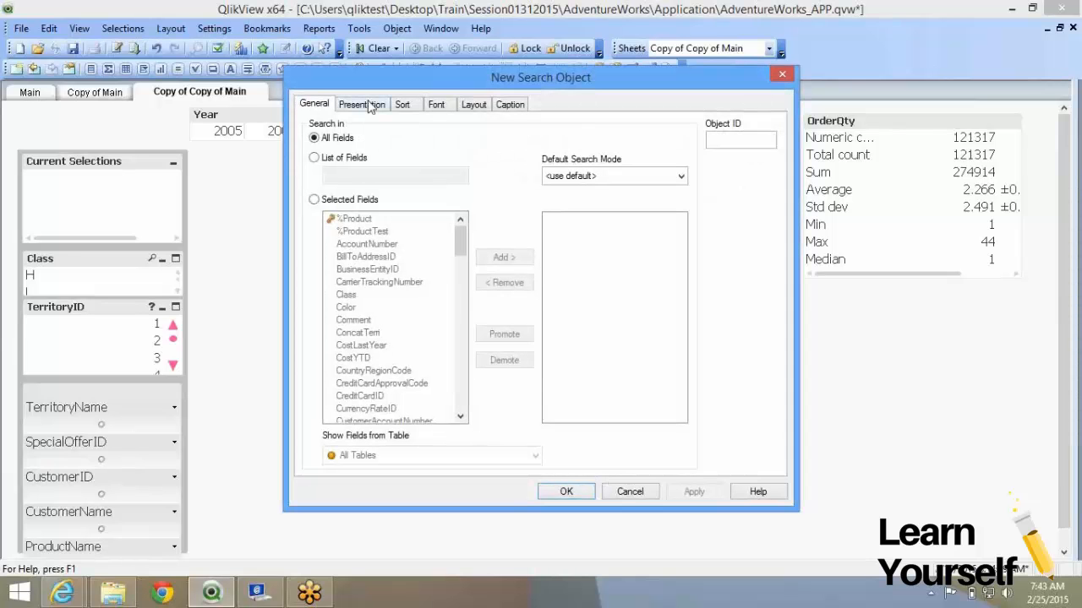
click(402, 104)
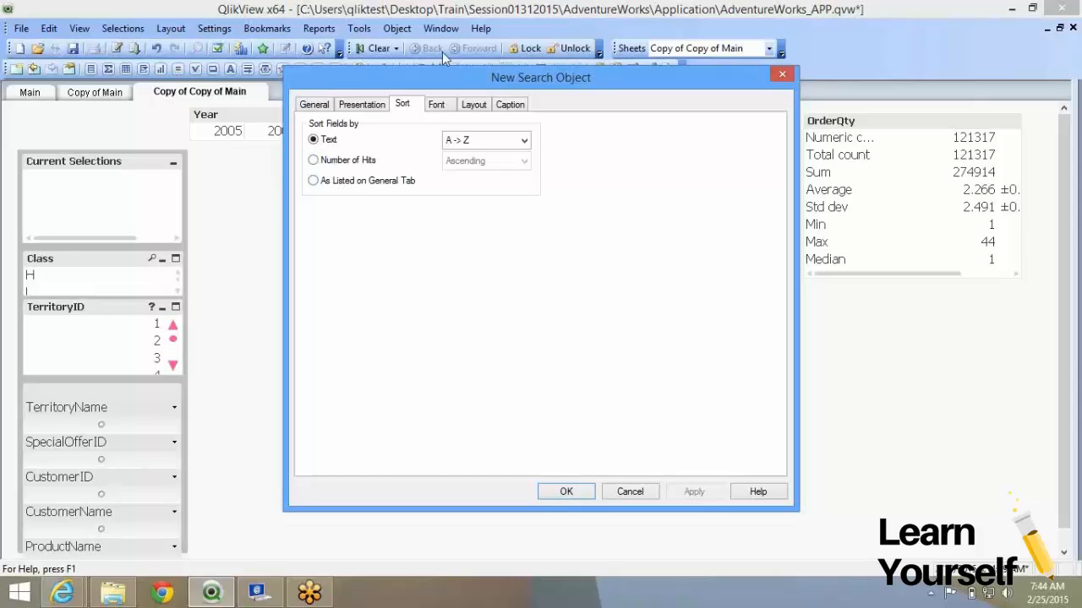
click(437, 104)
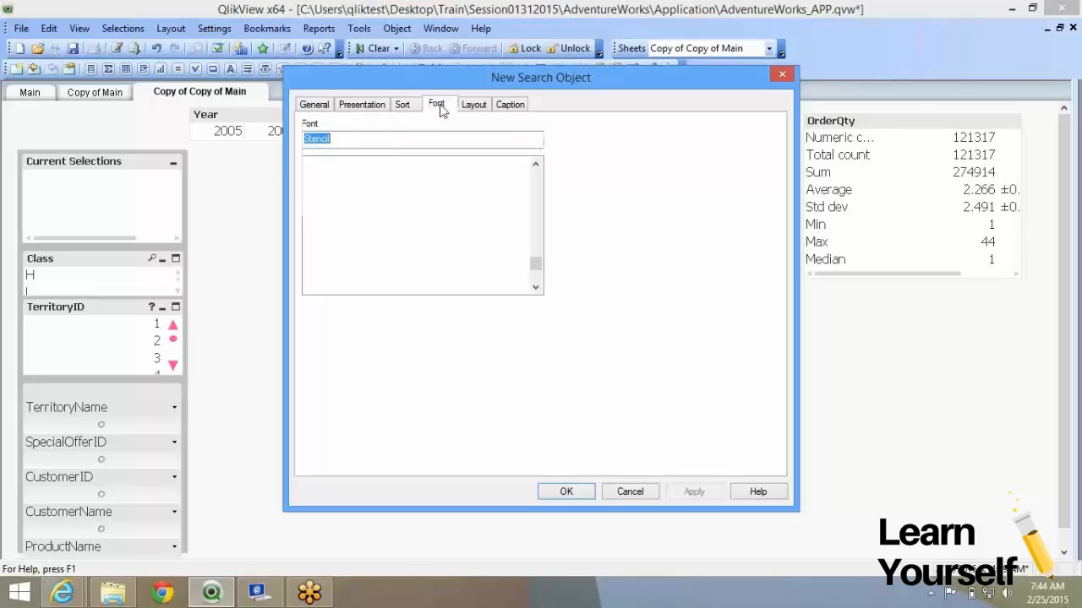
click(472, 104)
click(507, 105)
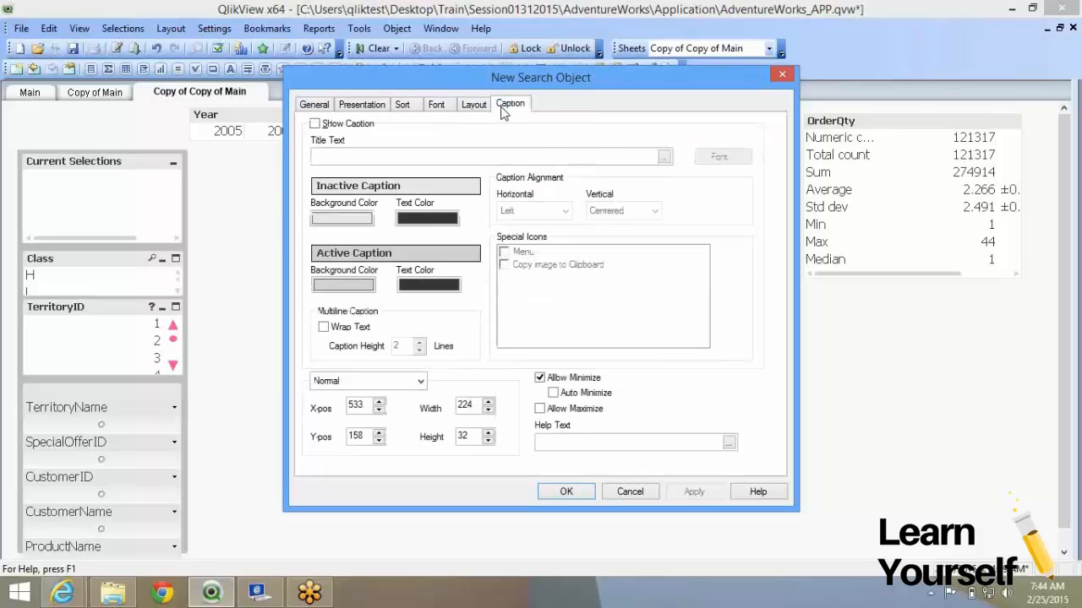
click(426, 108)
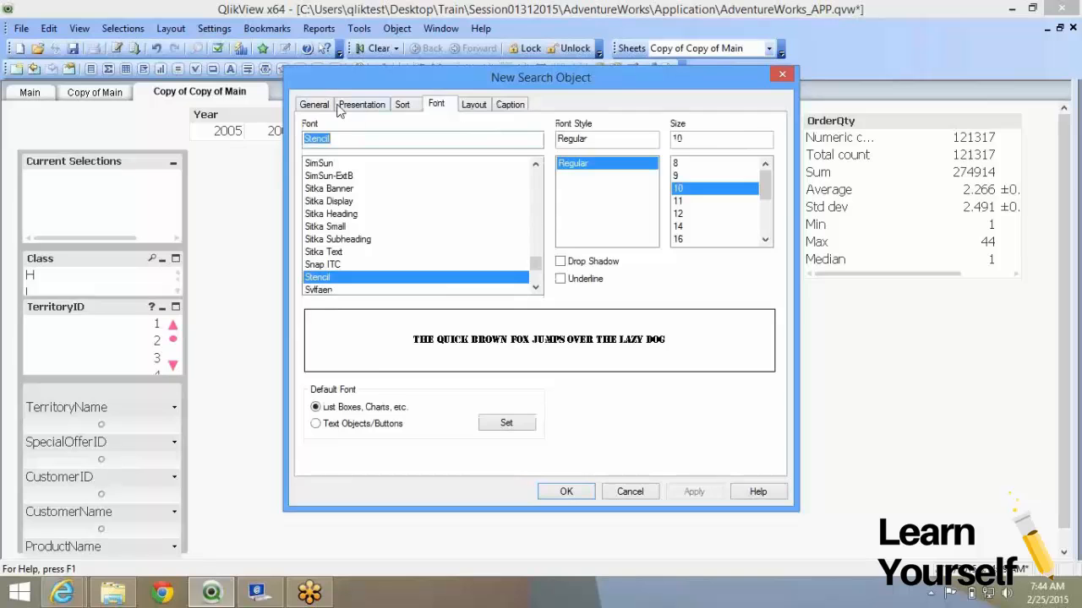
click(324, 105)
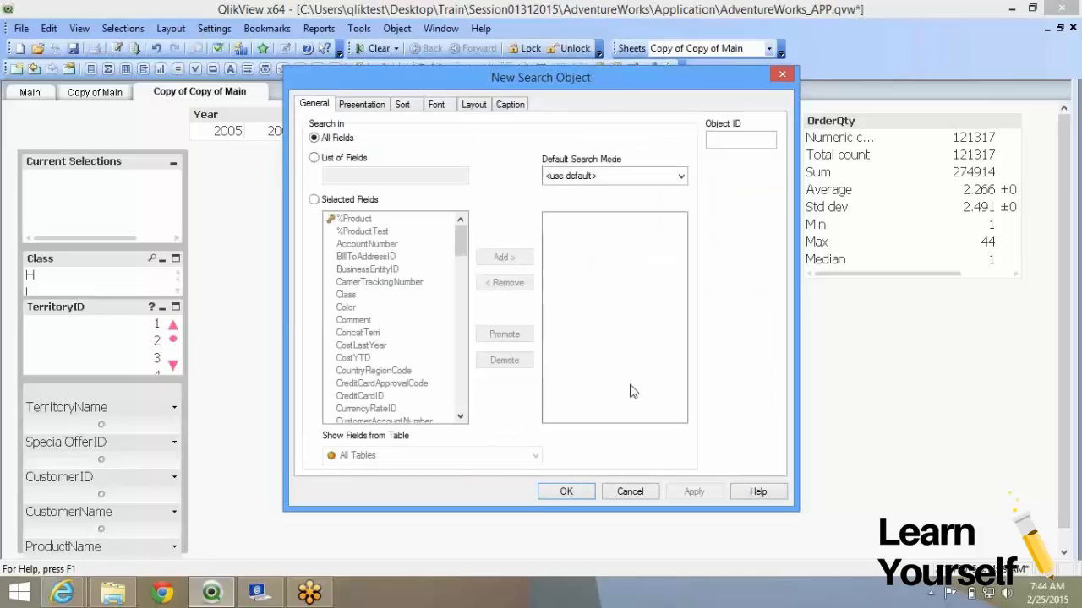
click(561, 492)
drag(480, 226, 32, 118)
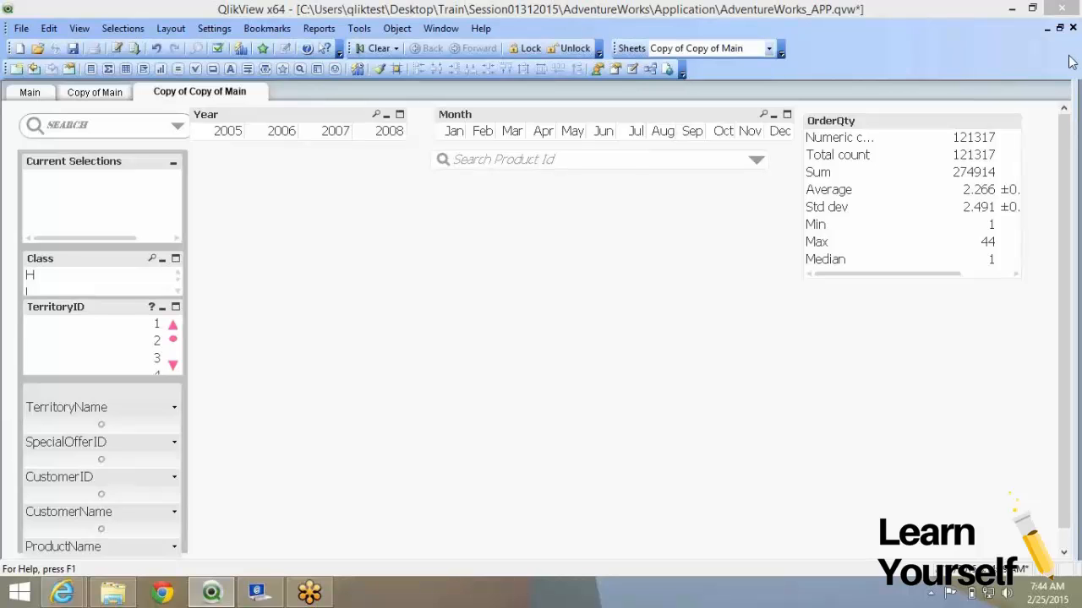
Step: Make a copy of the current sheet
right_click(259, 285)
click(316, 334)
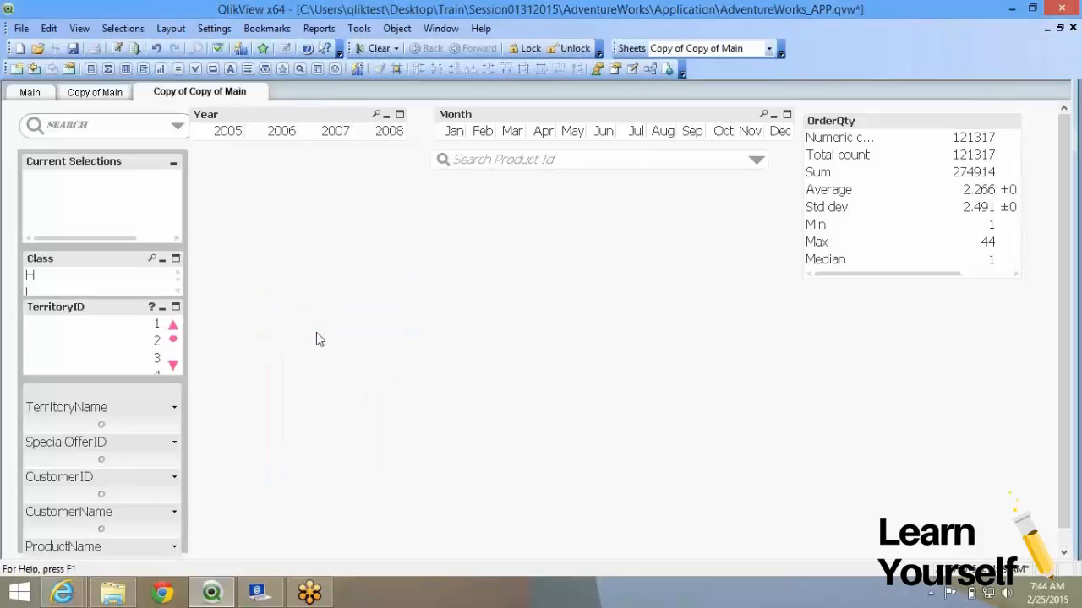
right_click(255, 189)
mouse_move(355, 232)
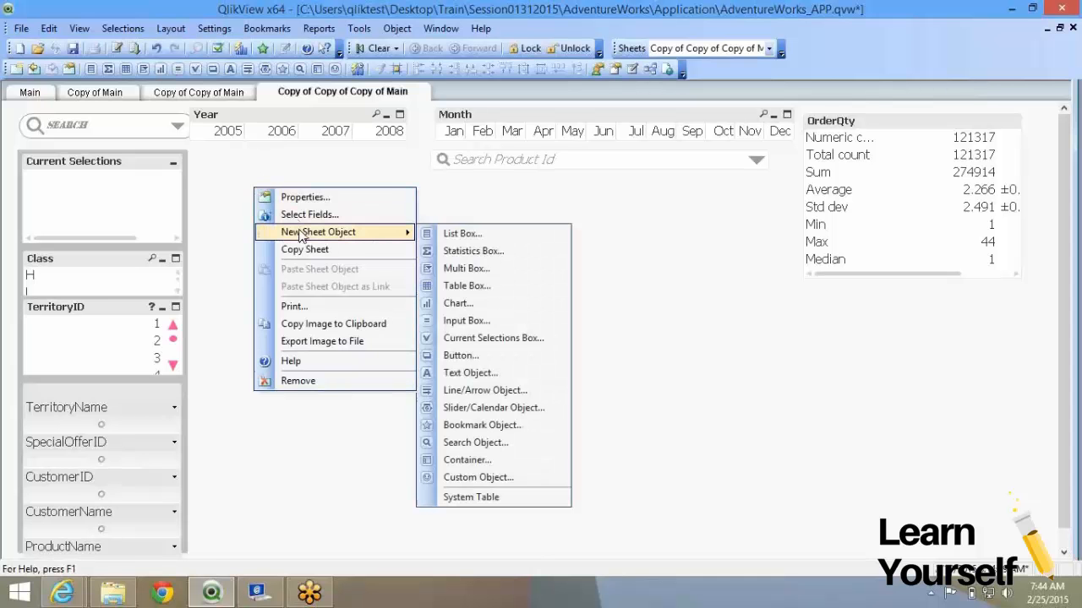
click(470, 287)
Step: Move the Search Product Id object below the OrderQty statistics box and narrow it to about that box's width
drag(645, 152, 898, 304)
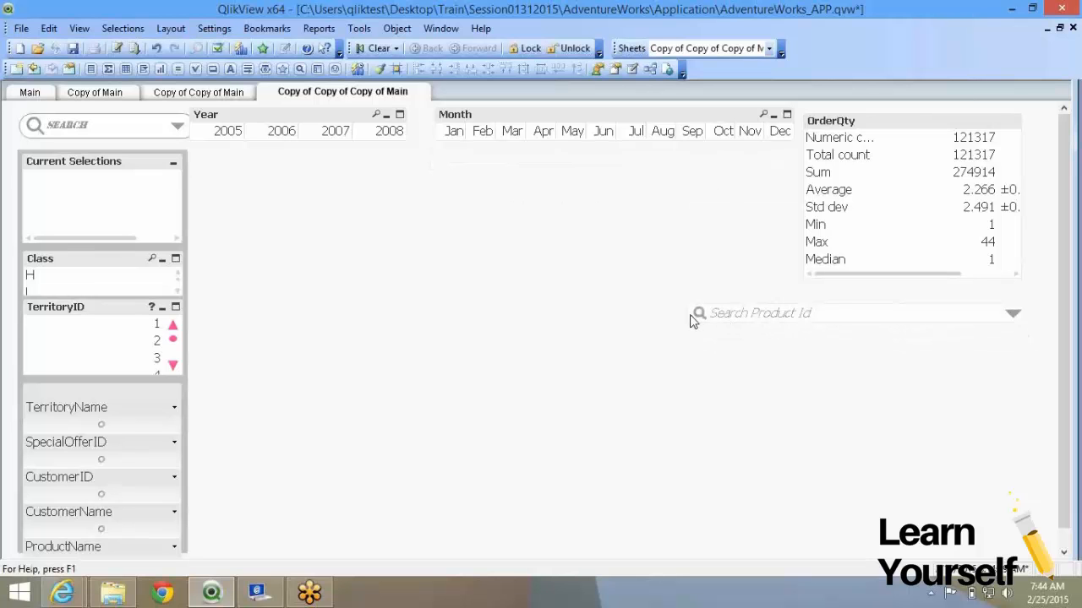
drag(699, 312, 813, 313)
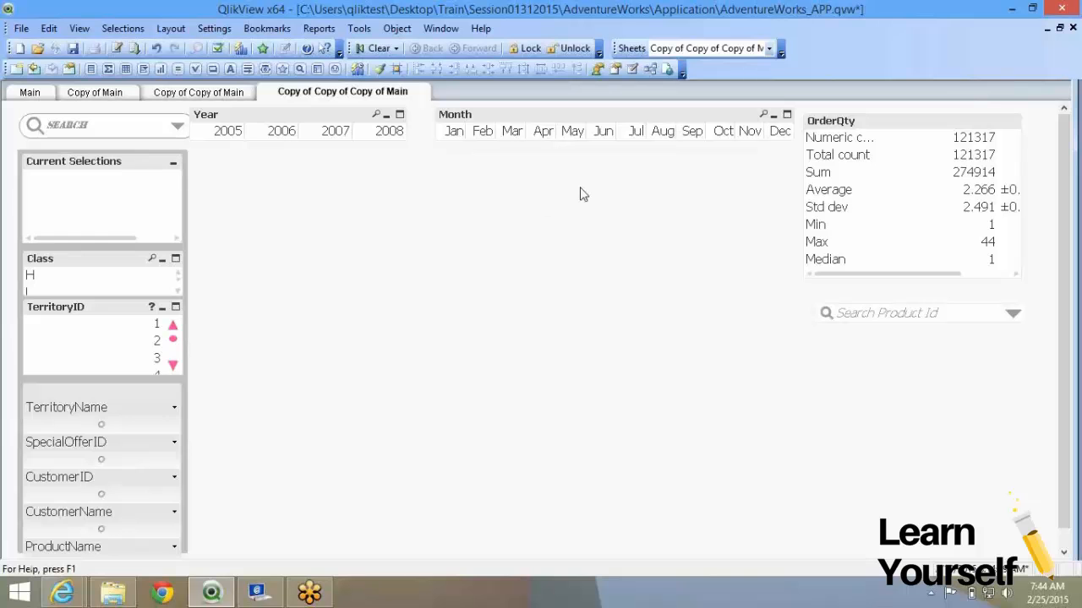
Step: Add a table box with all SalesOrderHeader fields in load order below the Year and Month boxes, and enlarge it
right_click(219, 157)
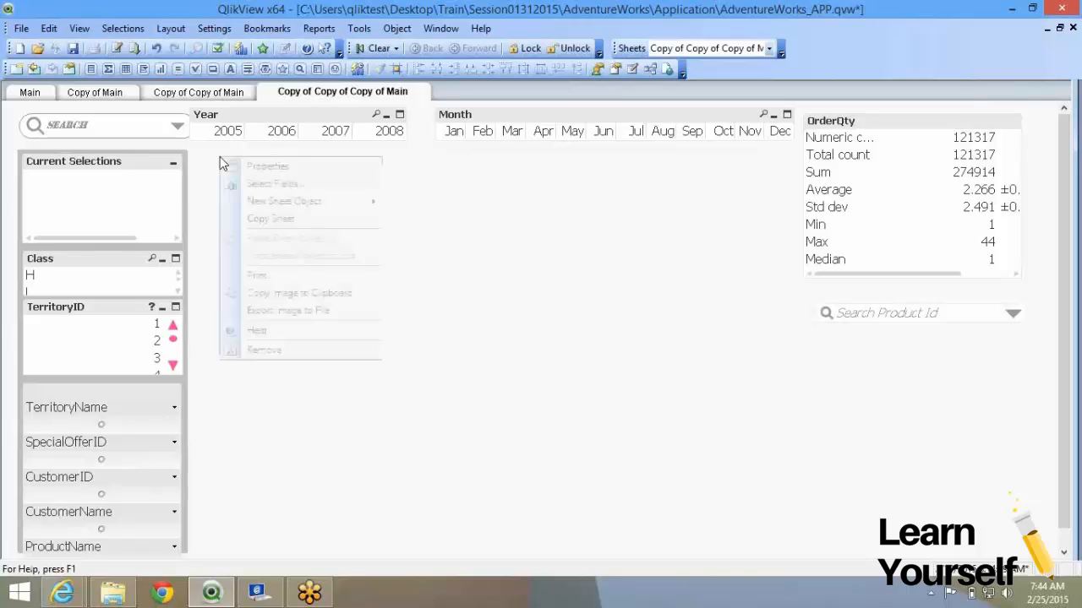
mouse_move(258, 201)
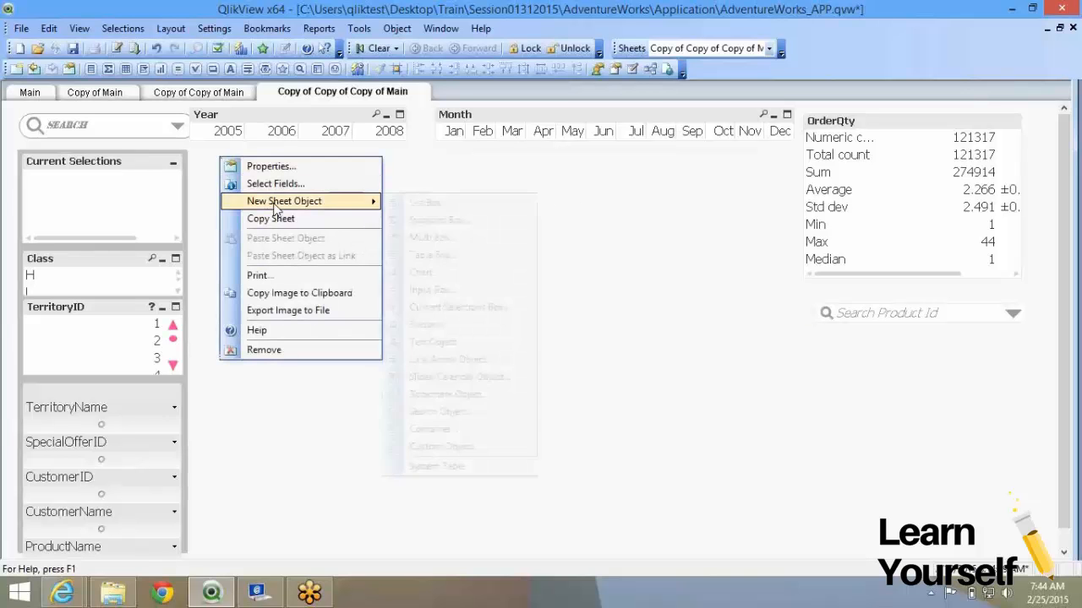
click(463, 258)
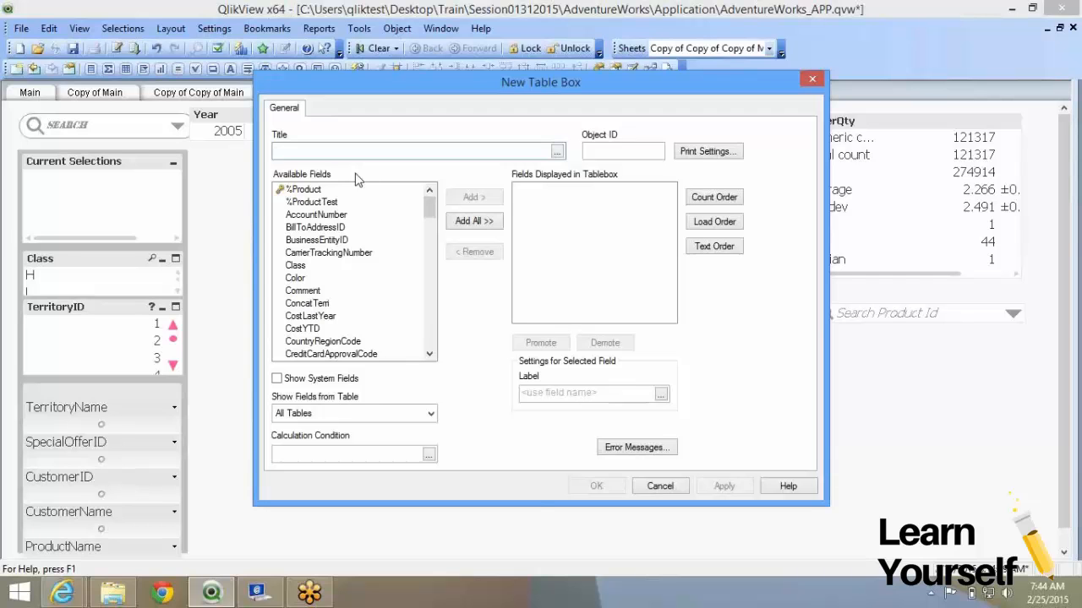
click(369, 414)
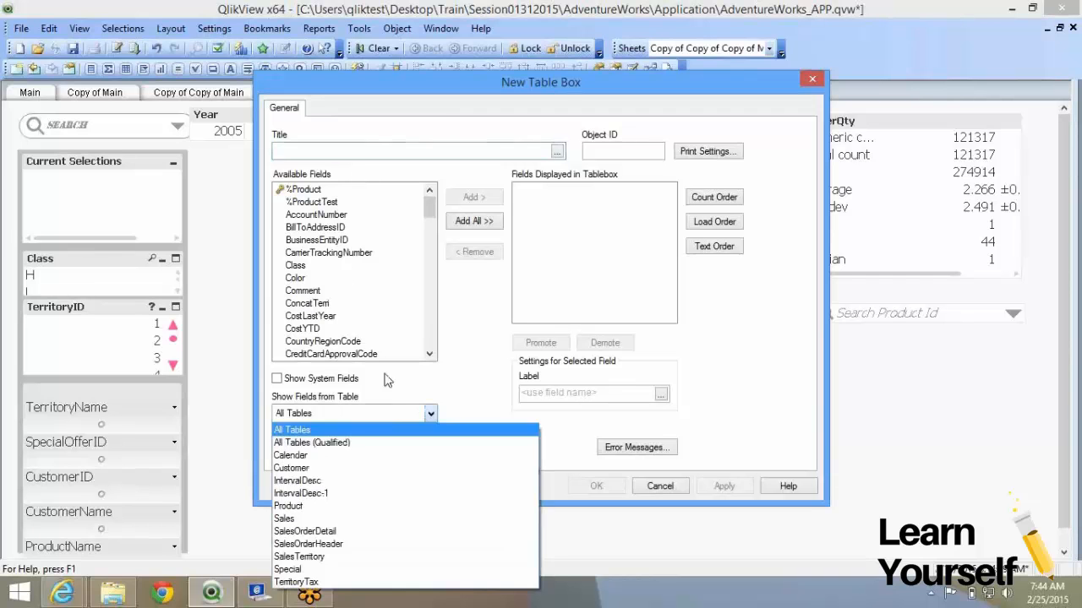
click(342, 544)
click(456, 222)
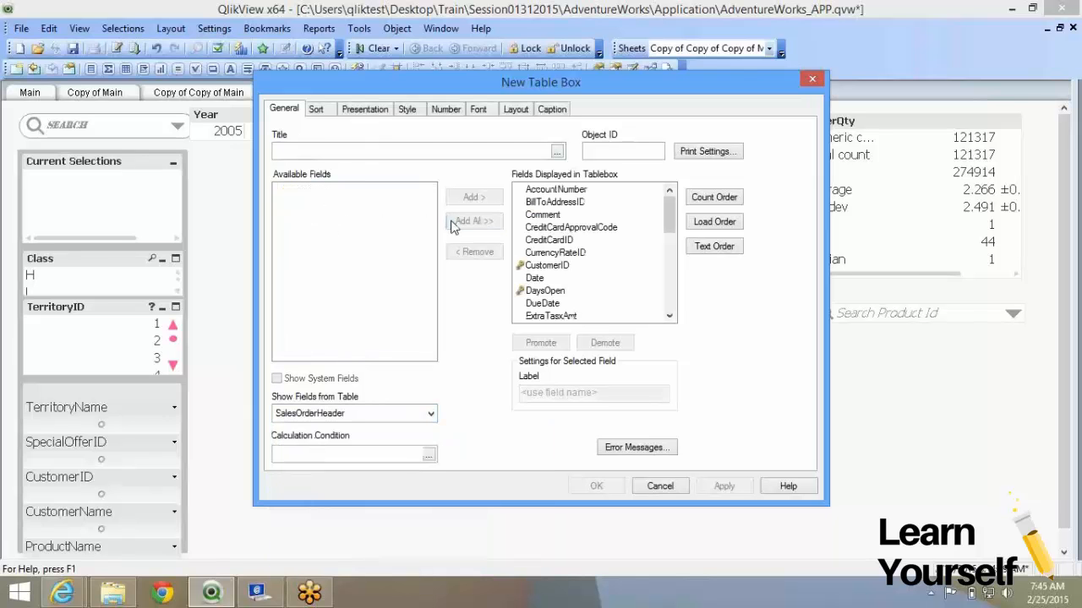
click(706, 224)
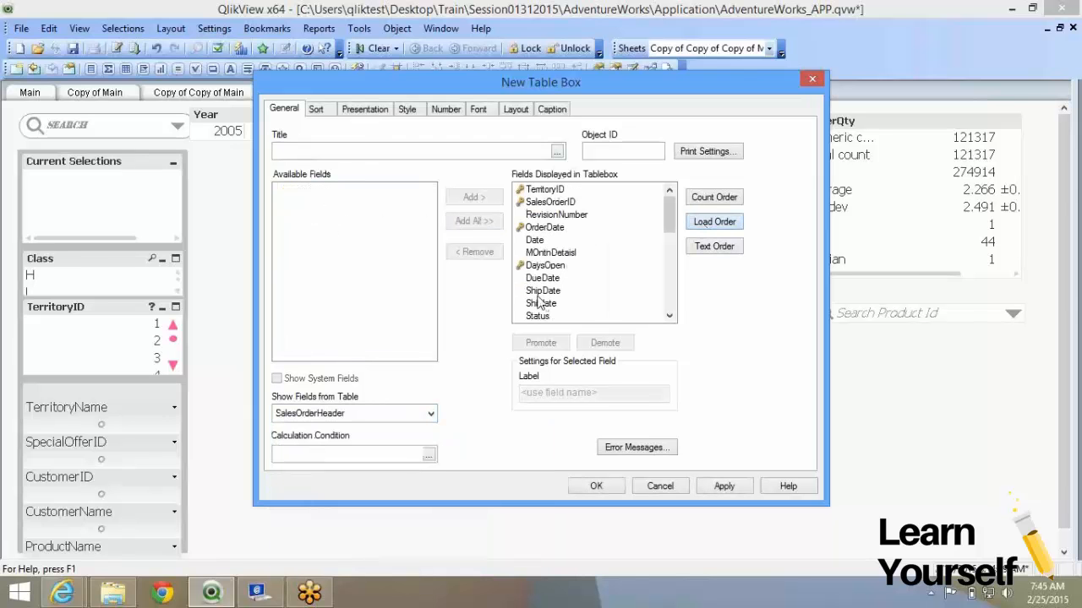
click(596, 486)
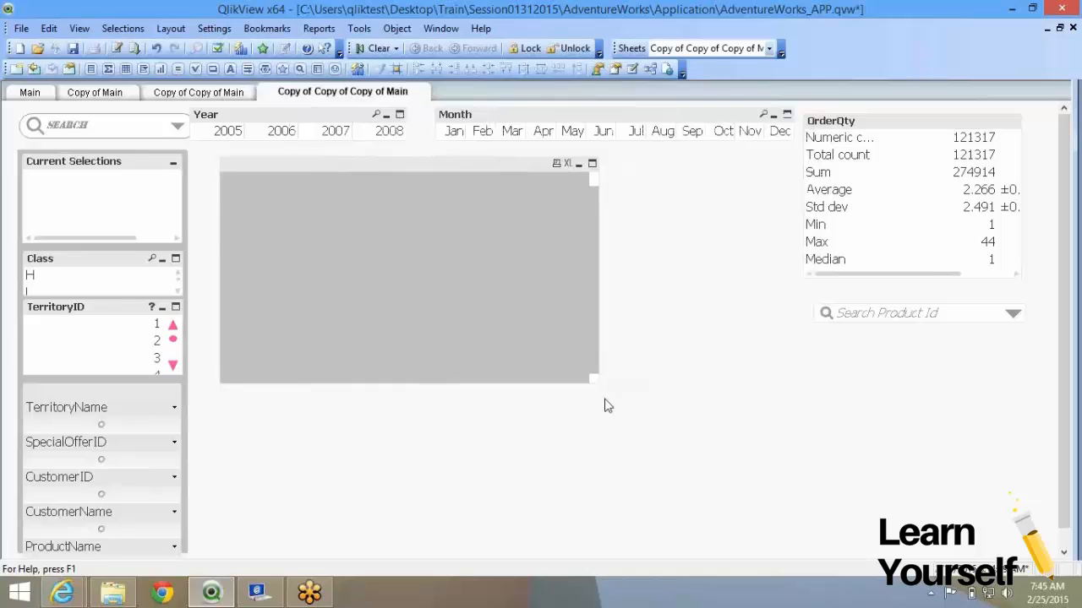
drag(594, 383, 747, 522)
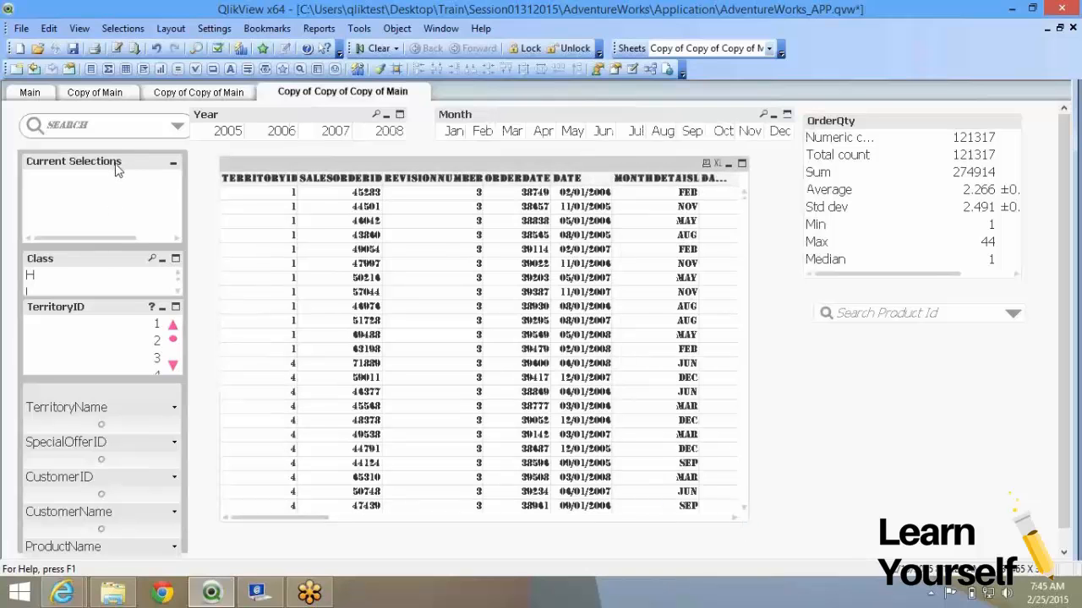
Step: Copy the Current Selections box's formatting onto the table box and widen the Date column to fit full dates
click(119, 169)
click(378, 68)
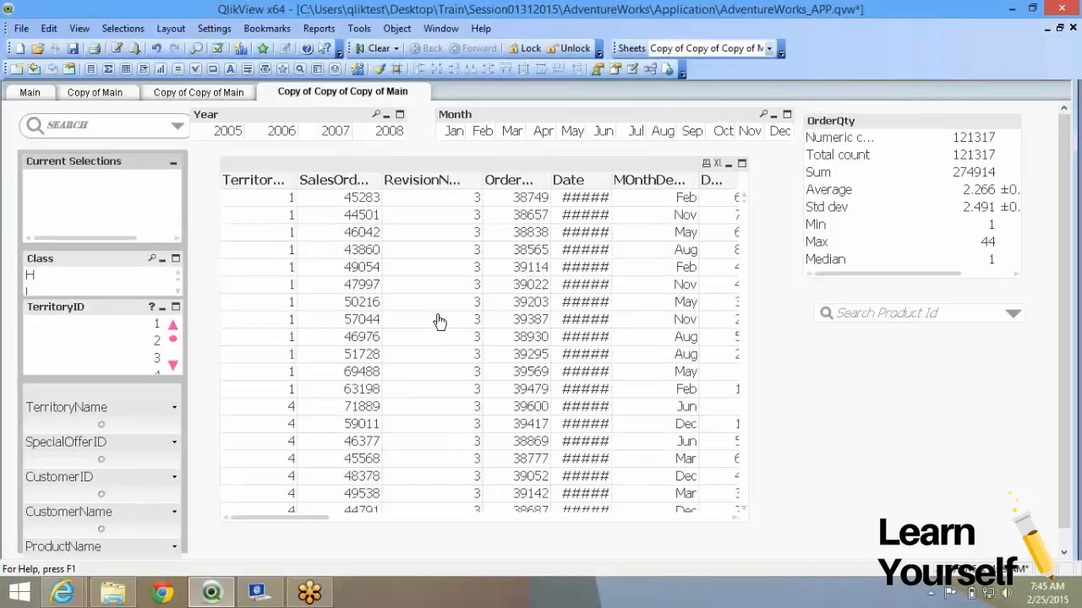
drag(611, 180, 648, 180)
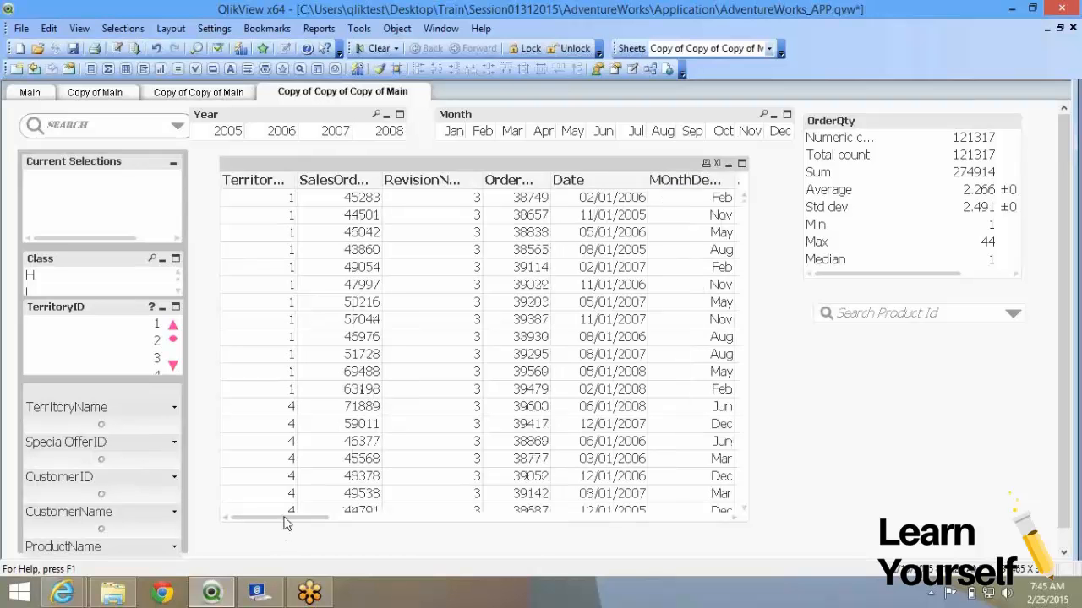
Step: Look through the table box's columns, and review its field list and sort priority in the properties
click(644, 519)
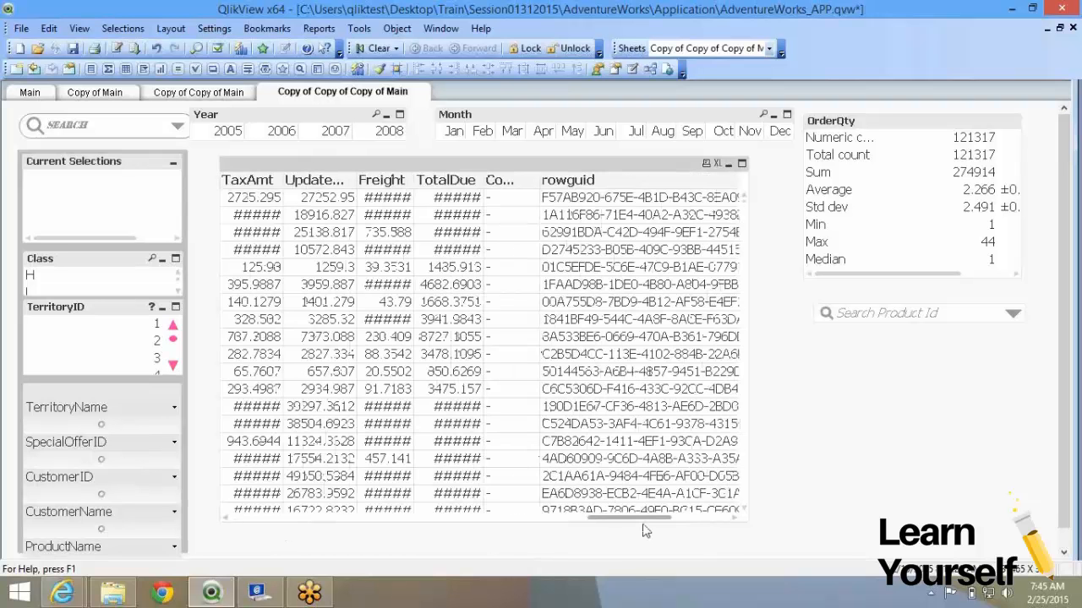
click(240, 515)
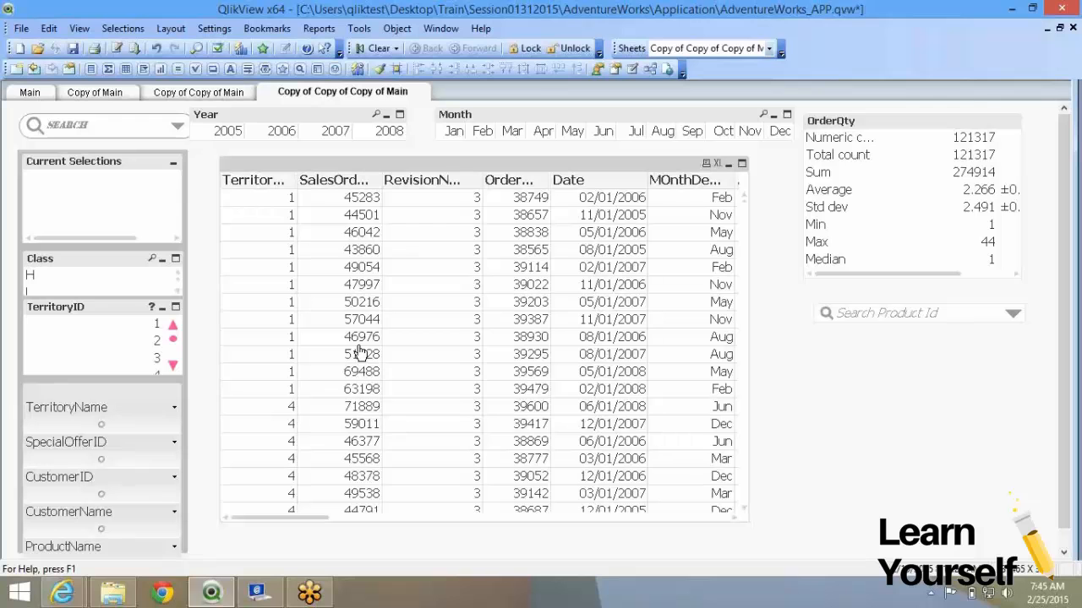
right_click(402, 302)
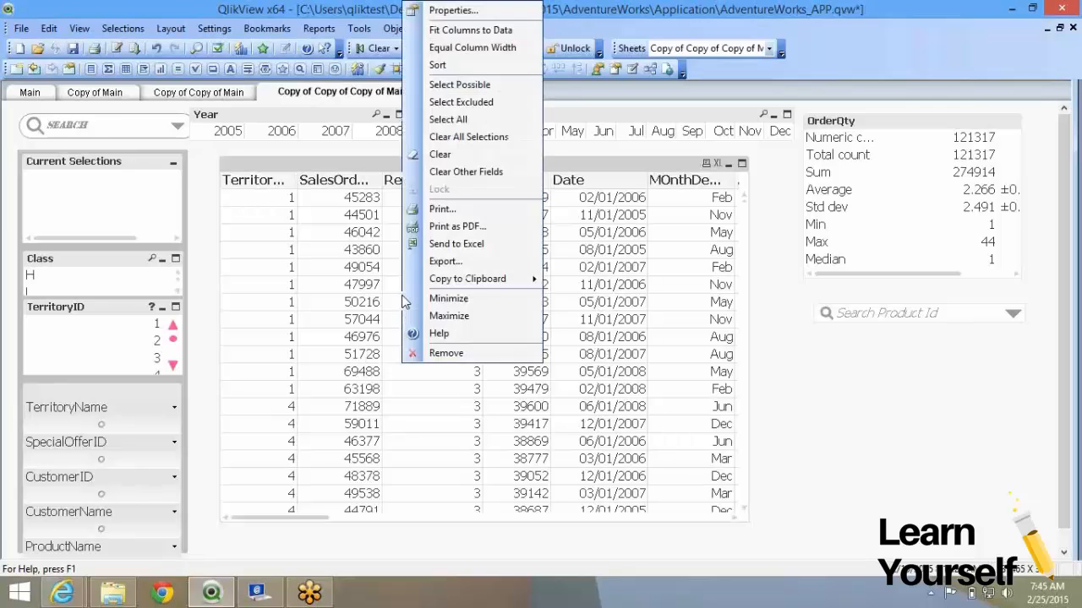
click(320, 304)
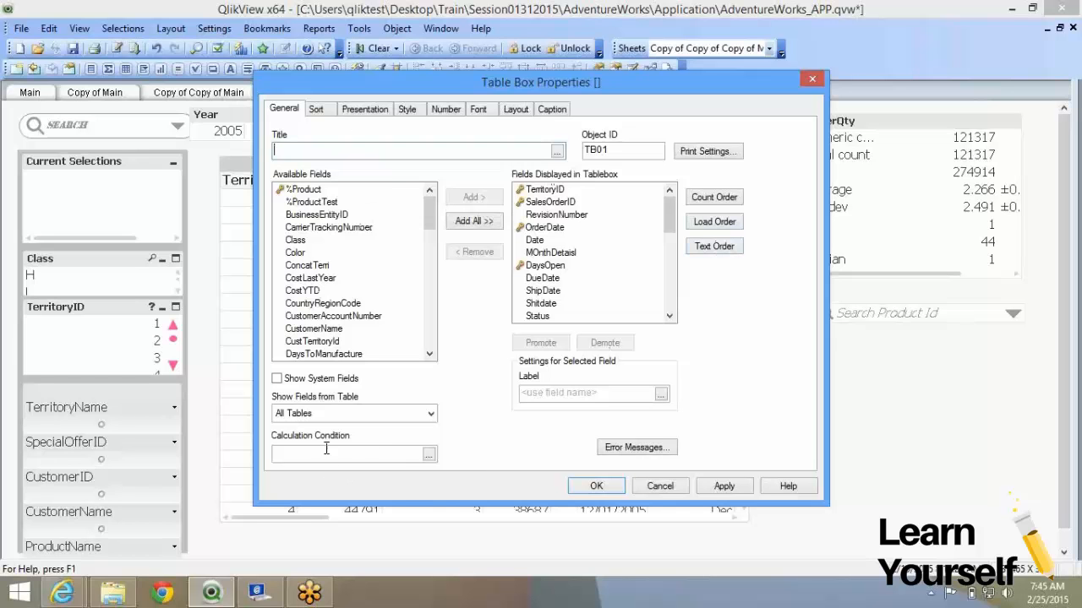
click(328, 109)
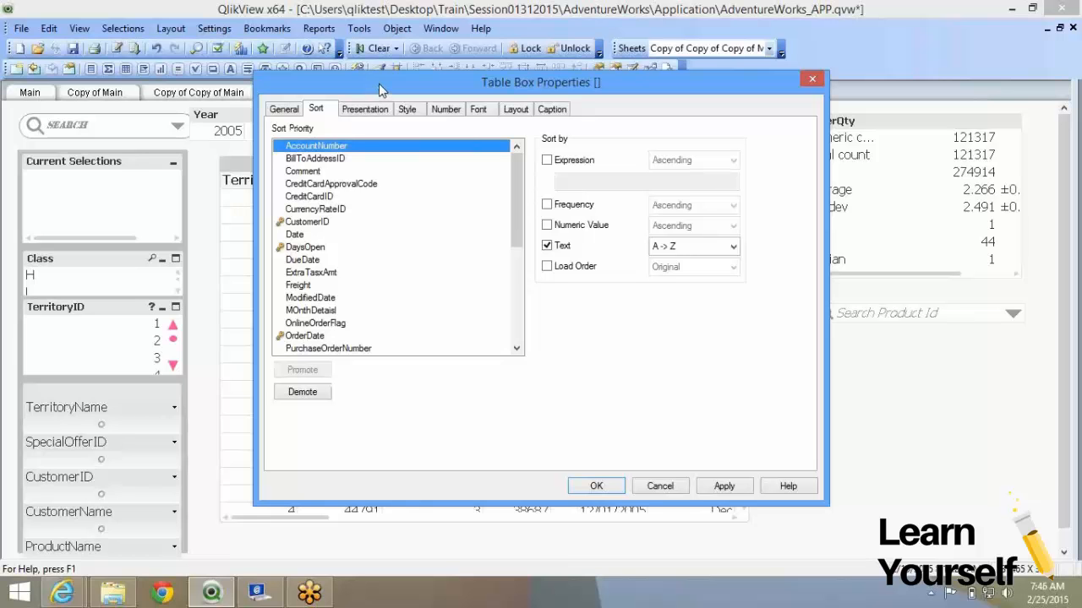
Step: Move the properties dialog aside, try the load and count orders, and apply text order to the table box's displayed fields
drag(378, 84, 651, 50)
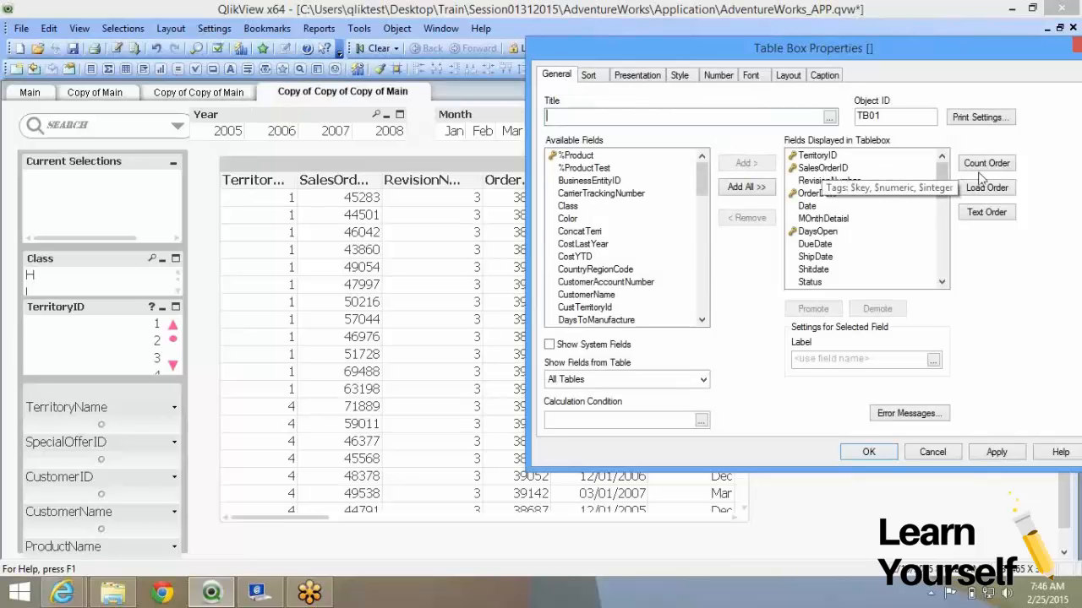
drag(940, 178, 955, 247)
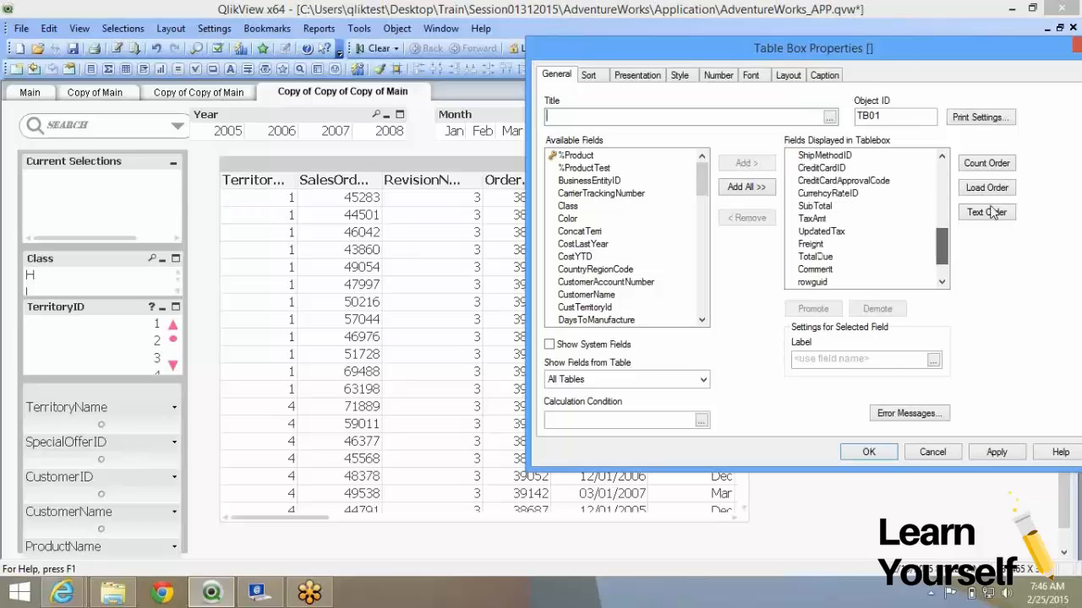
click(1005, 187)
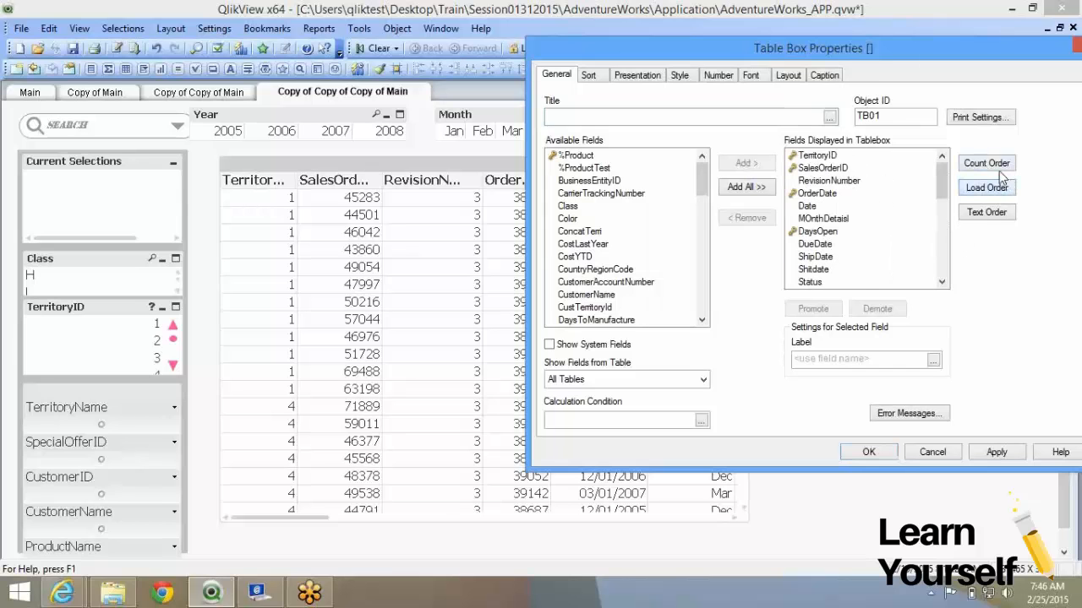
click(1000, 168)
click(991, 216)
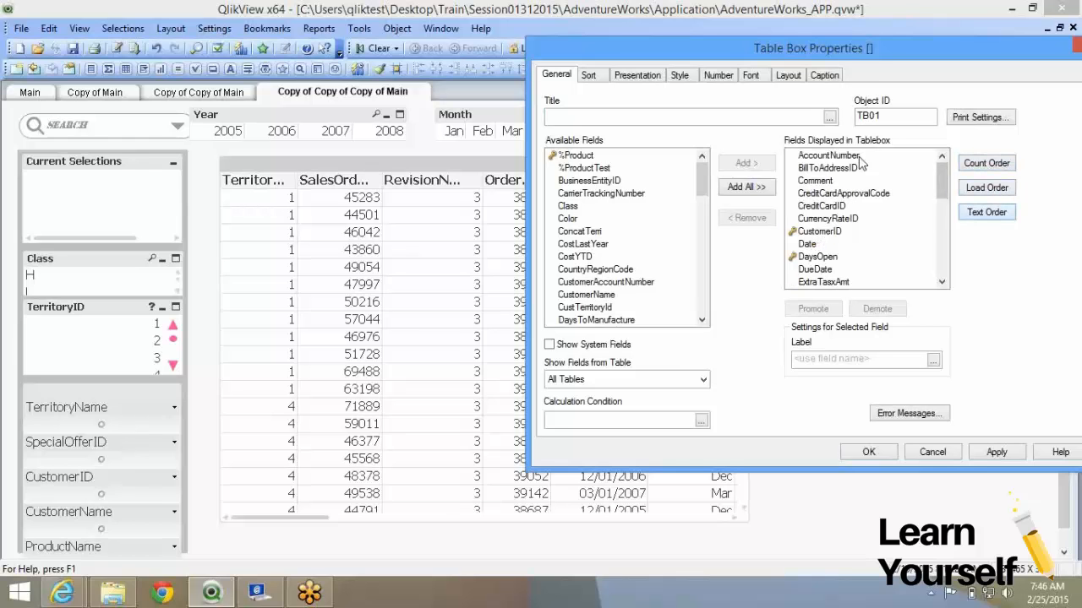
click(1006, 453)
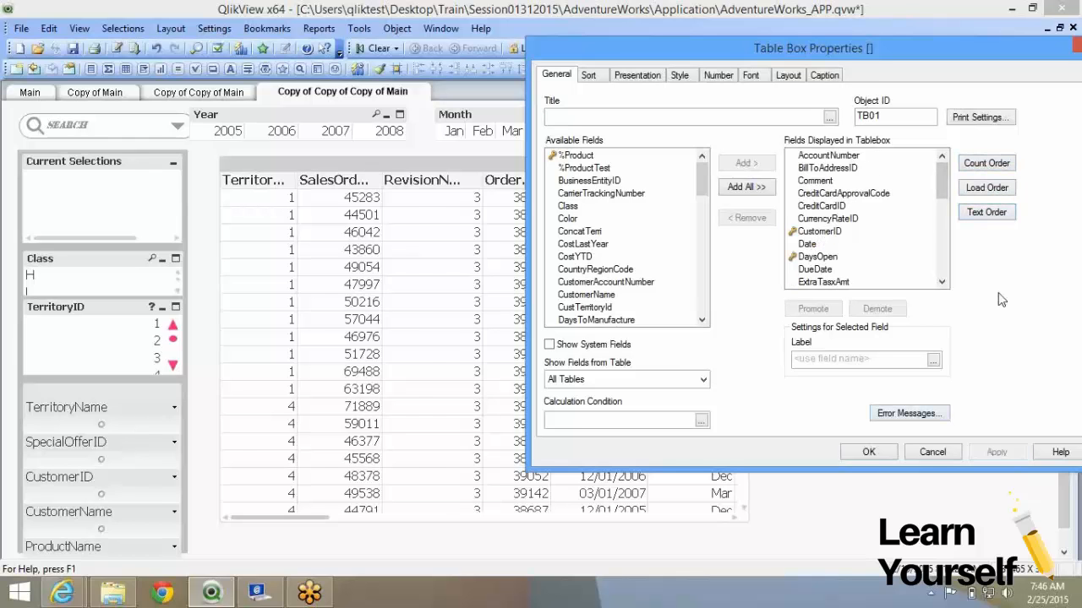
click(1063, 54)
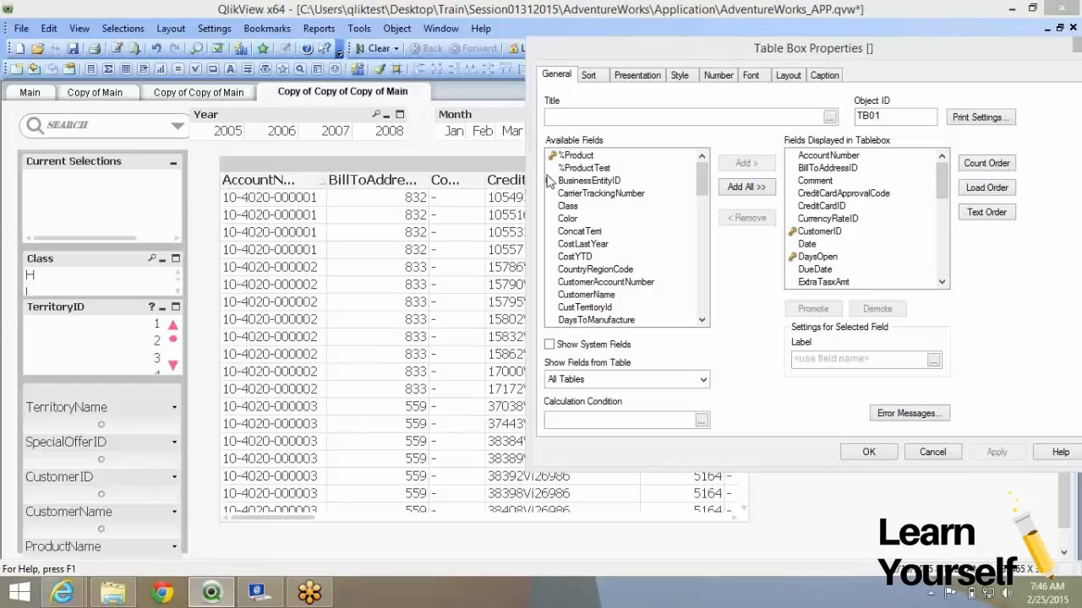
Step: Promote CustomerID to the first place in the table box's sort priority
click(588, 74)
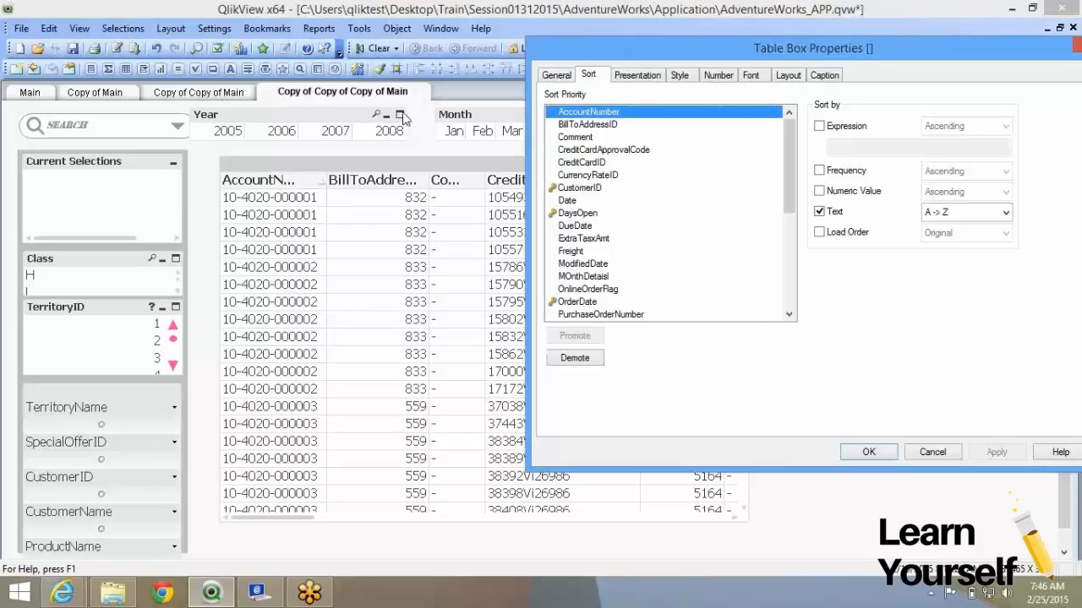
click(582, 189)
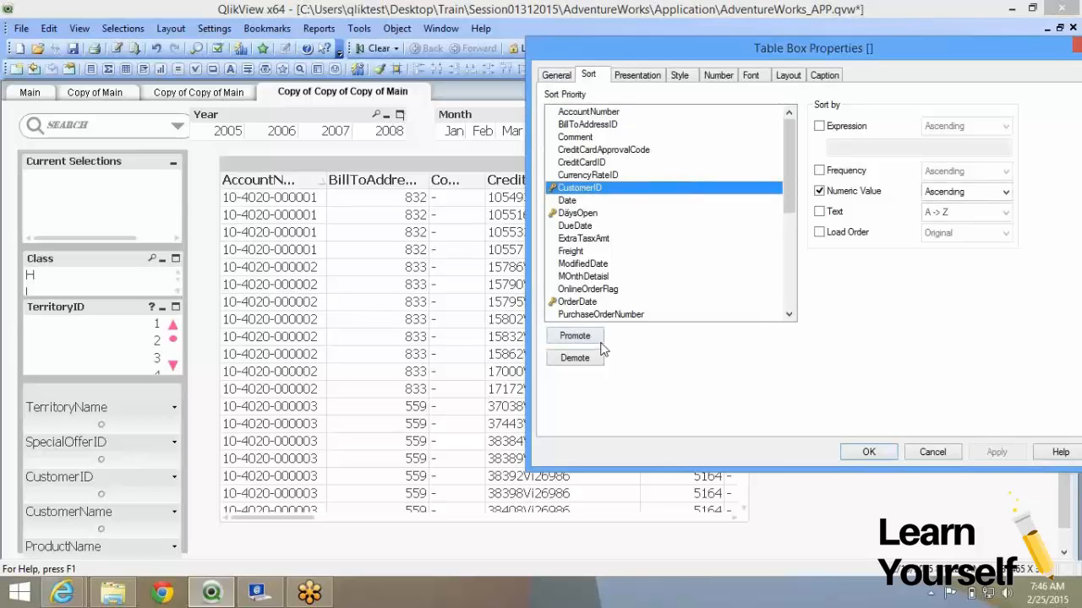
click(598, 338)
click(599, 341)
click(599, 341)
click(599, 342)
click(599, 341)
click(599, 341)
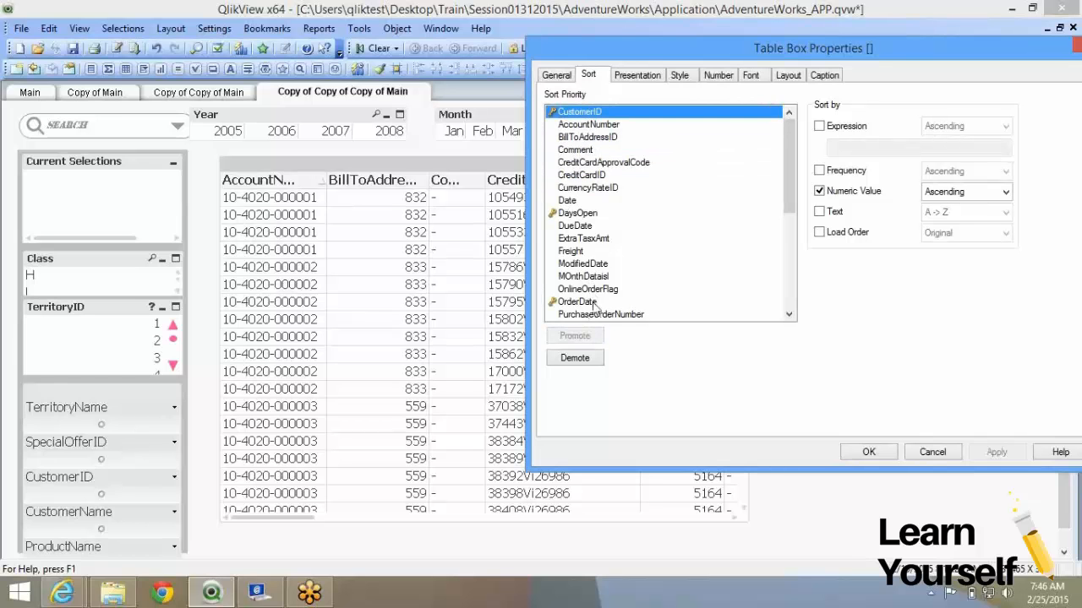
Step: Move SalesOrderID up to second place in the sort priority, directly below CustomerID, and accept the table box properties
scroll(594, 306, down, 6)
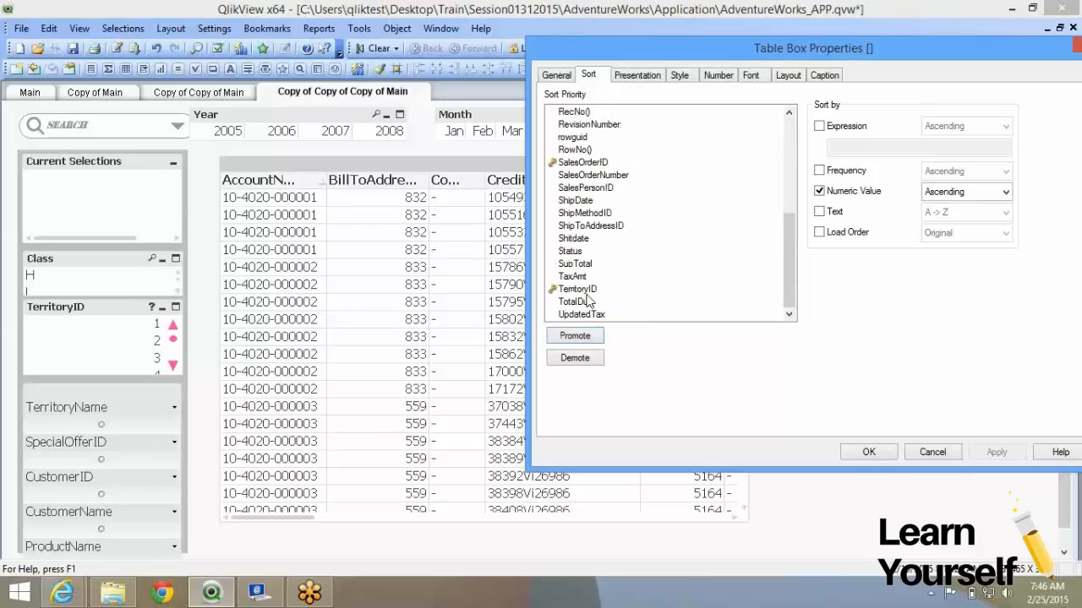
click(581, 165)
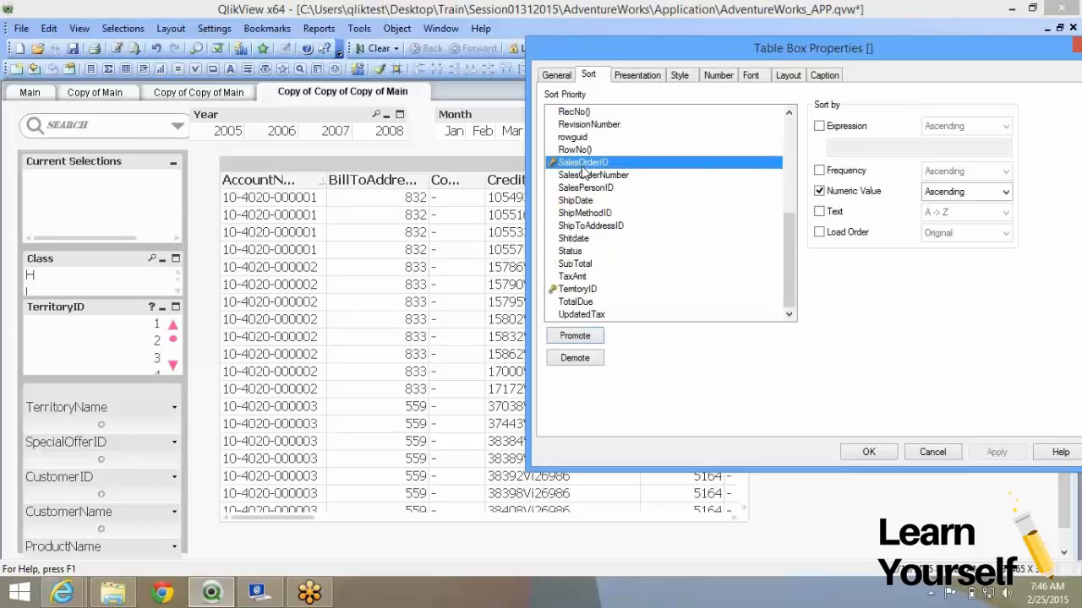
click(579, 339)
click(580, 338)
click(580, 338)
click(580, 336)
click(580, 336)
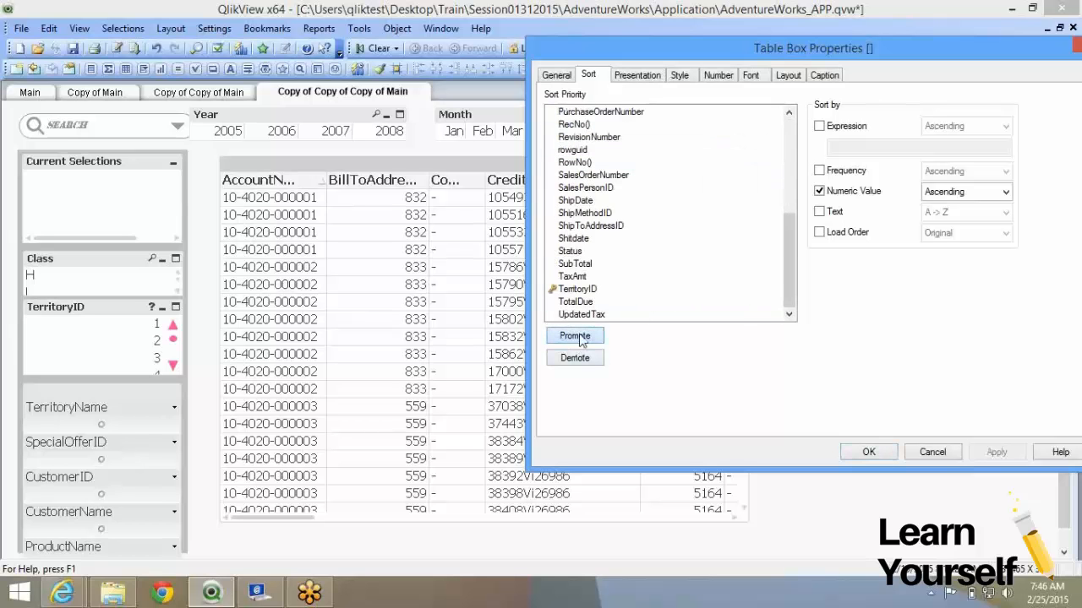
click(789, 149)
click(790, 114)
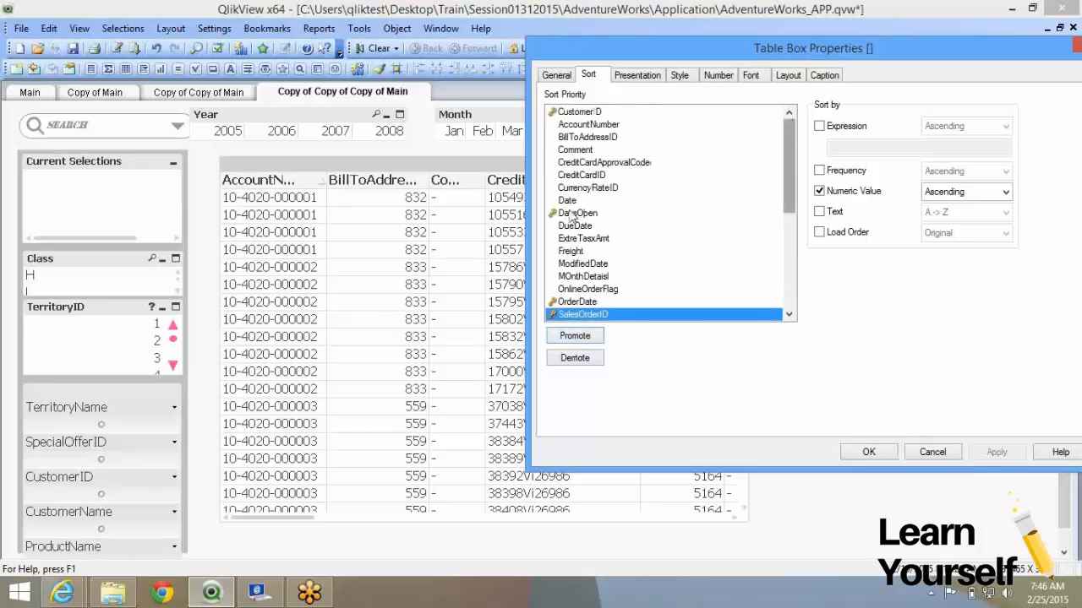
click(596, 337)
click(596, 338)
click(596, 337)
click(596, 337)
click(597, 337)
click(597, 337)
click(596, 337)
click(597, 337)
click(574, 337)
click(575, 336)
click(574, 337)
click(574, 337)
click(575, 336)
click(575, 336)
click(575, 337)
click(575, 336)
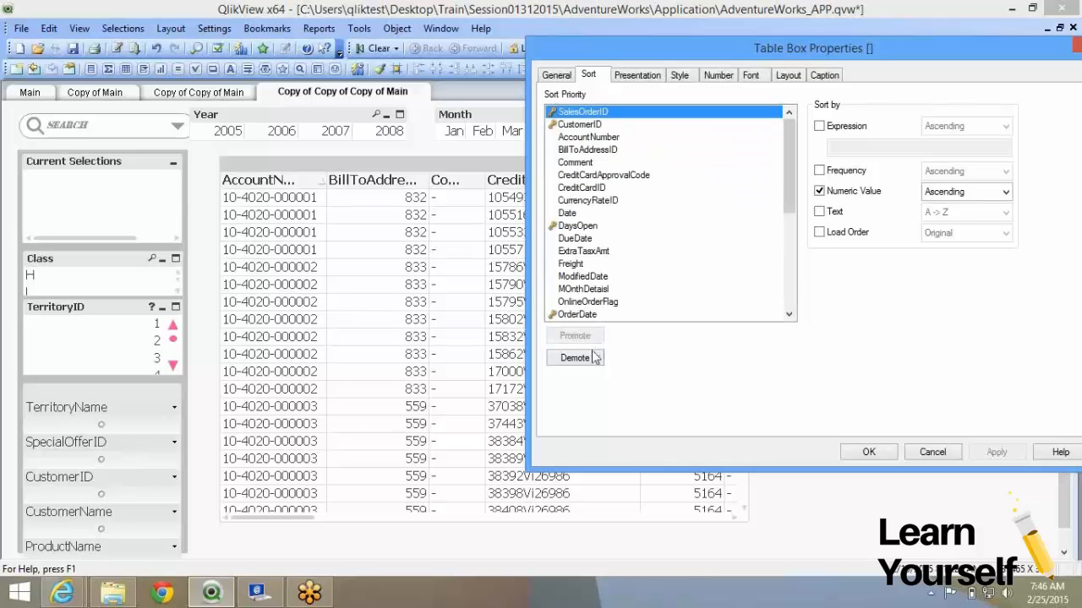
click(593, 362)
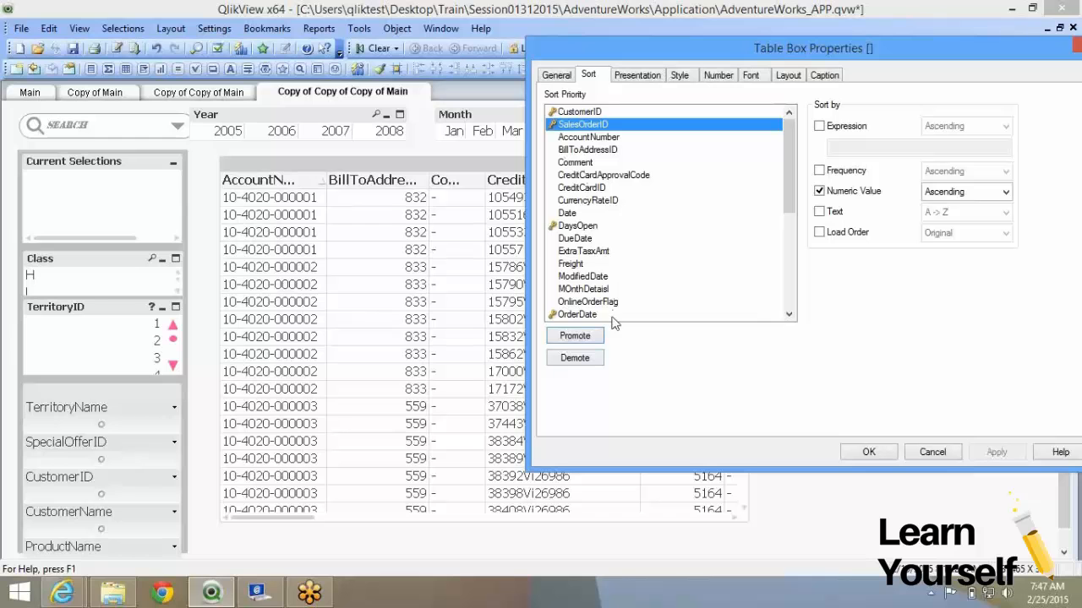
click(567, 78)
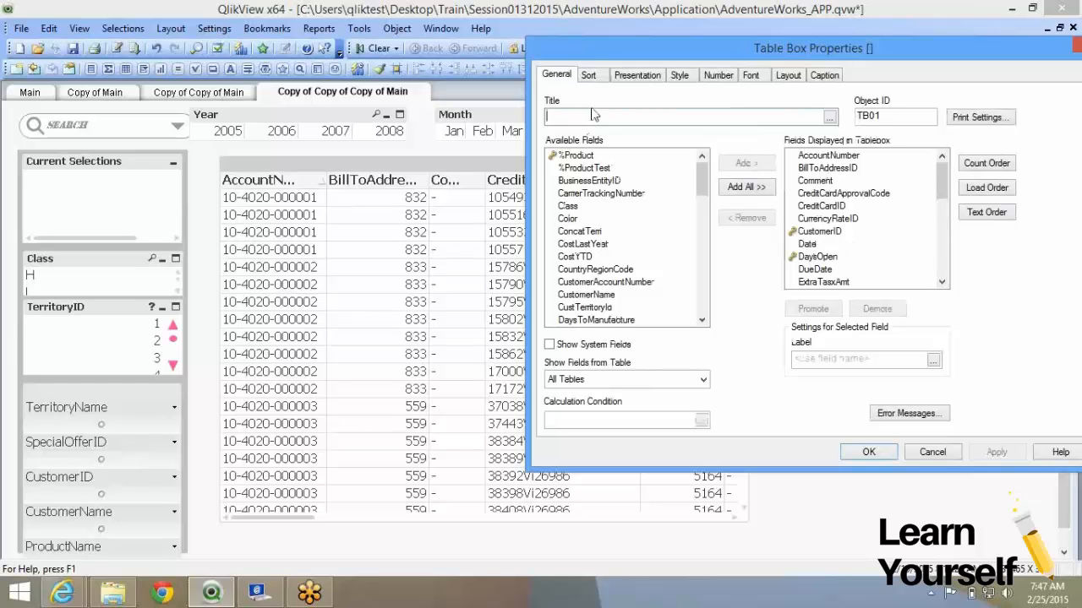
click(589, 75)
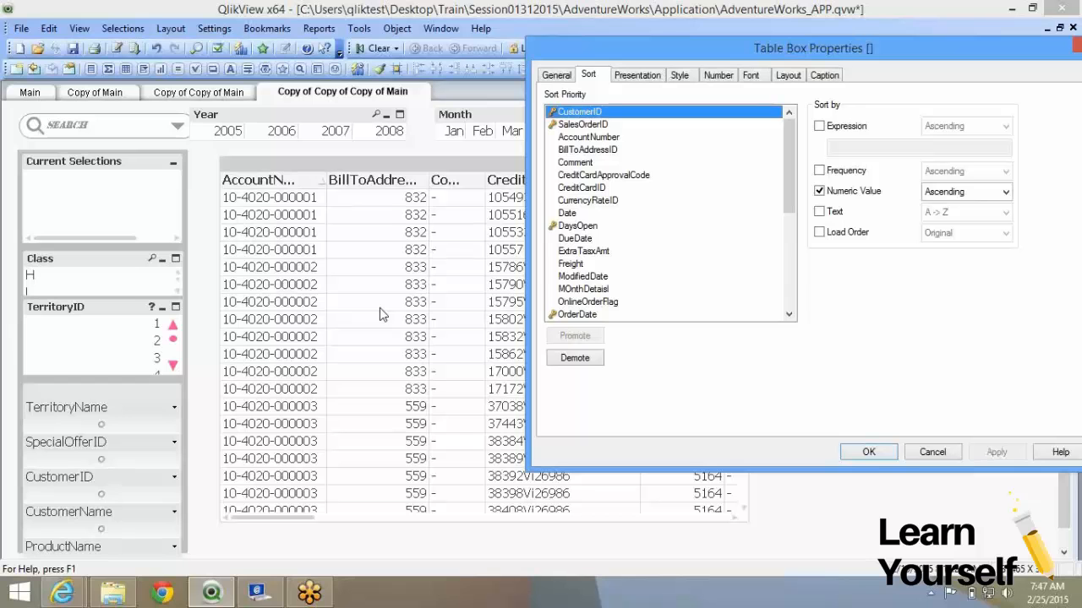
click(868, 454)
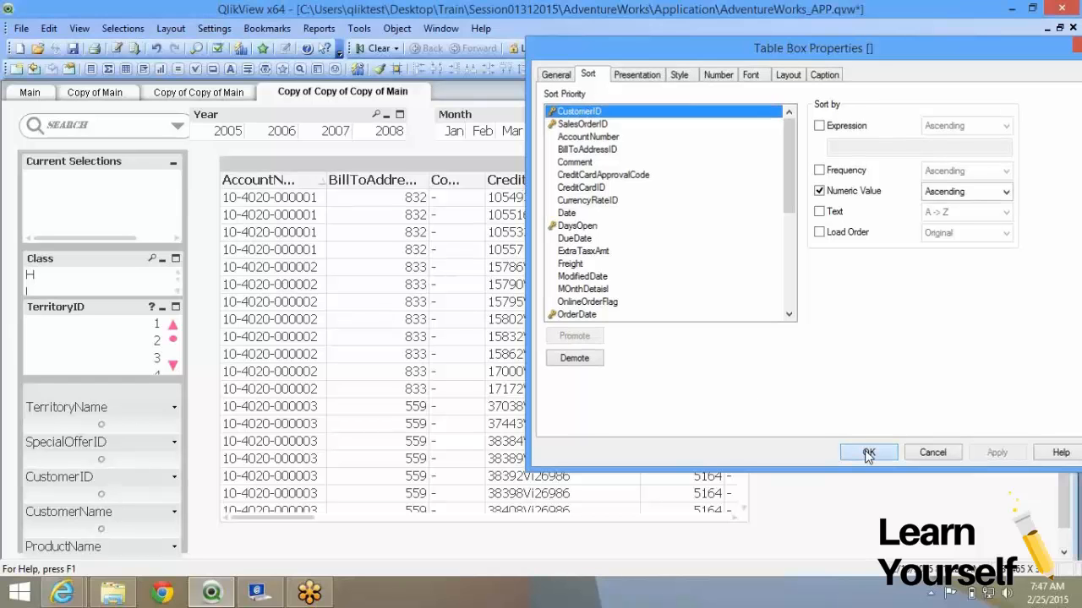
Step: Widen the table box until it partly covers the OrderQty statistics box, and widen the SalesOrderID column to fit its full header
drag(887, 512, 958, 517)
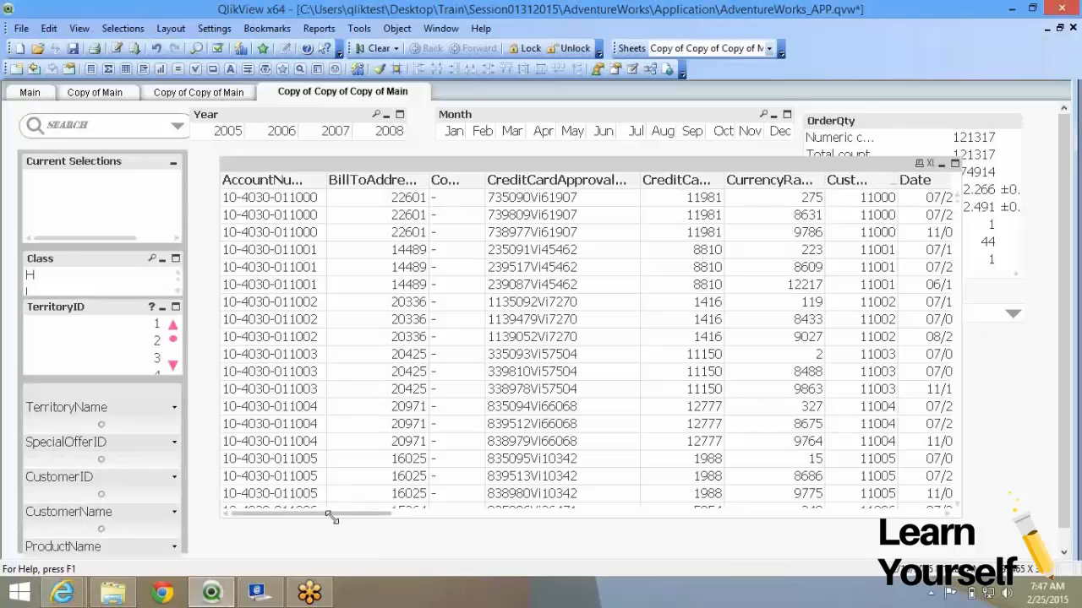
drag(343, 516, 358, 518)
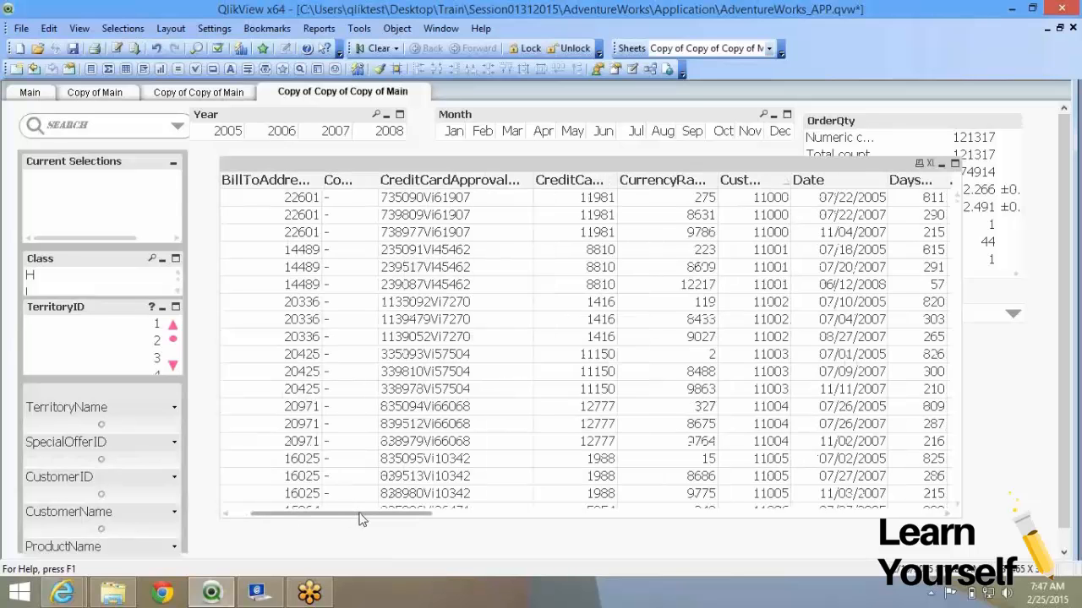
drag(358, 517, 372, 517)
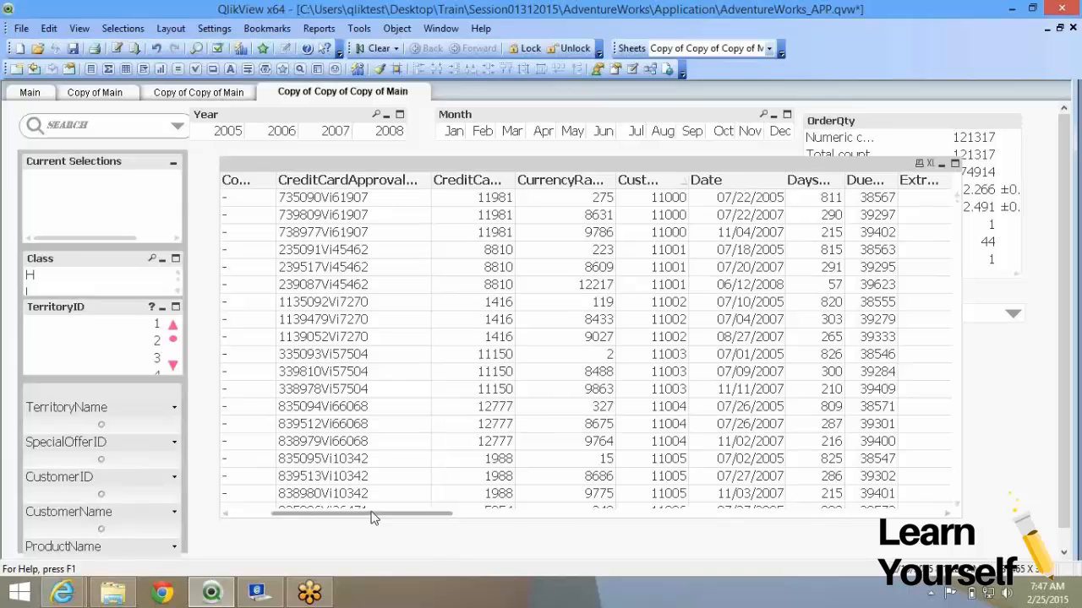
drag(387, 517, 697, 494)
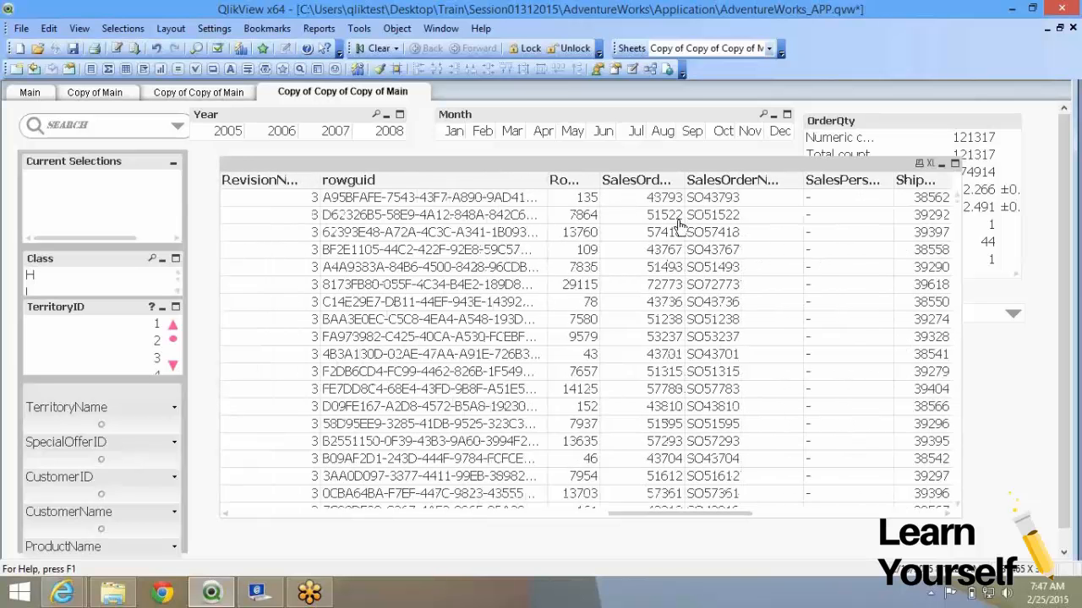
drag(688, 177, 720, 174)
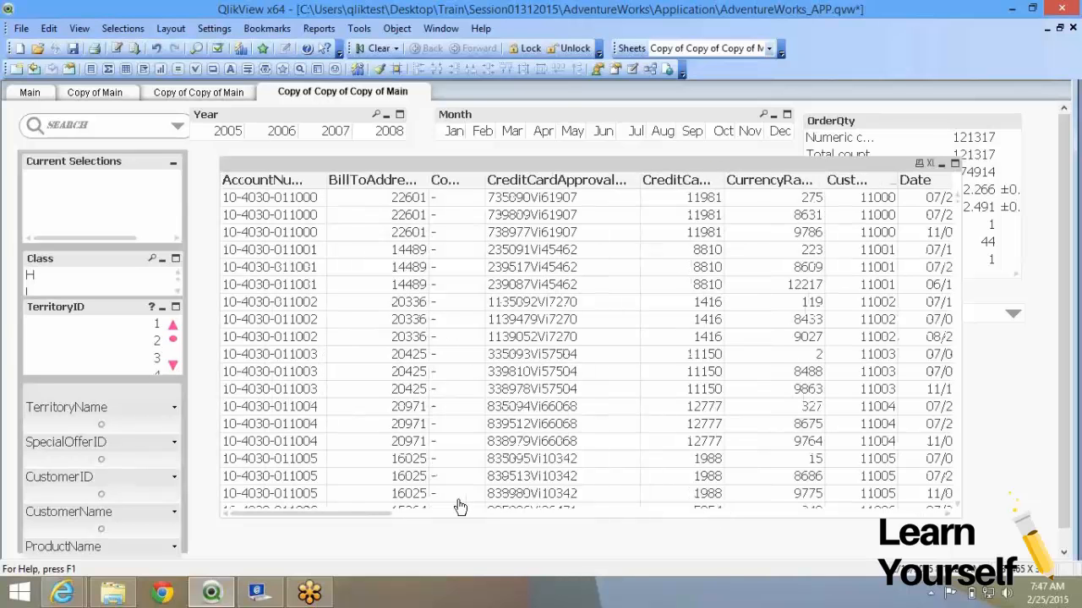
Step: Compare the CustomerID and SalesOrderID columns across the table box to check how the rows are sorted
drag(375, 520, 717, 539)
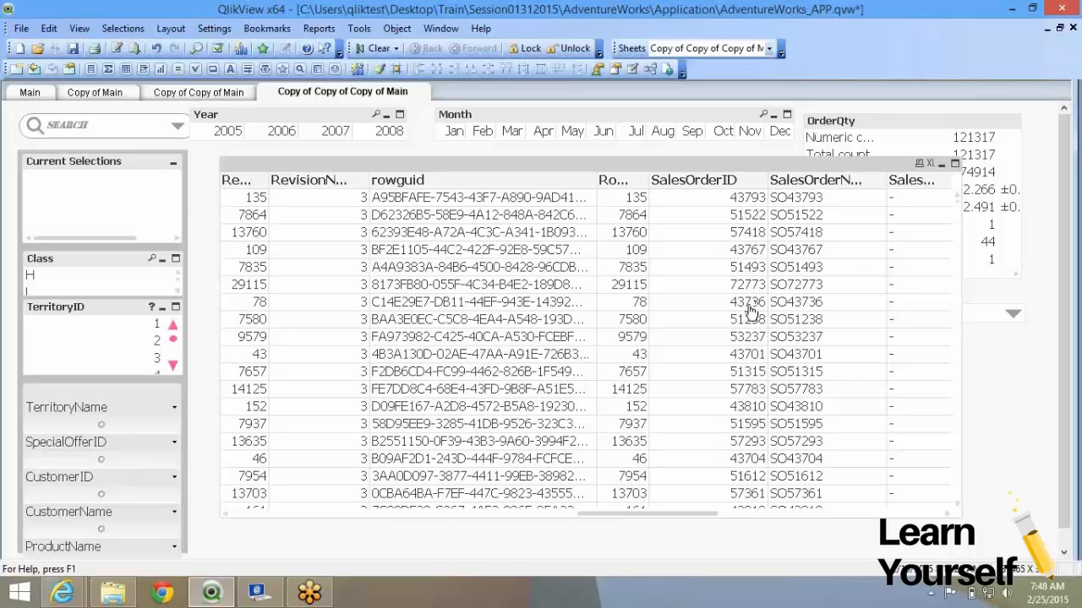
drag(546, 527, 396, 534)
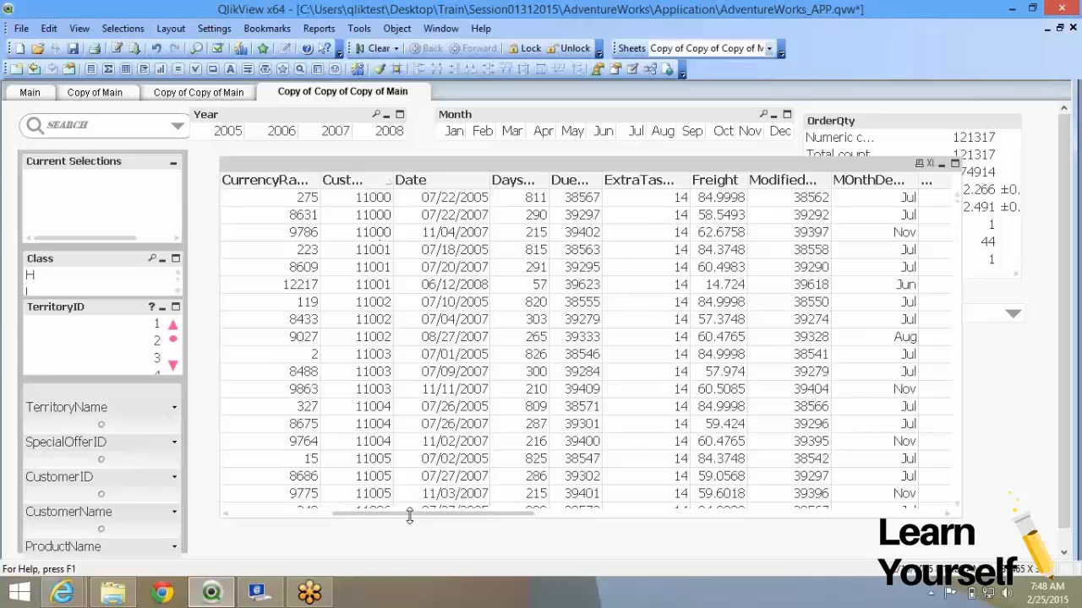
drag(410, 516, 689, 501)
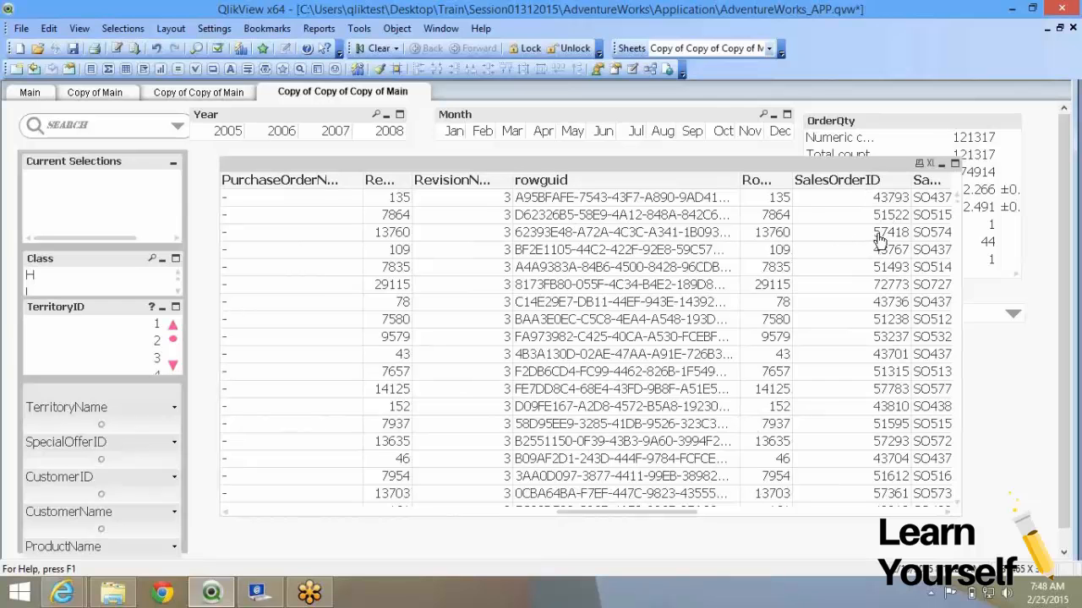
Step: Enable Dropdown Select in the table box's presentation properties for the fields from AccountNumber through OnlineOrderFlag
right_click(478, 230)
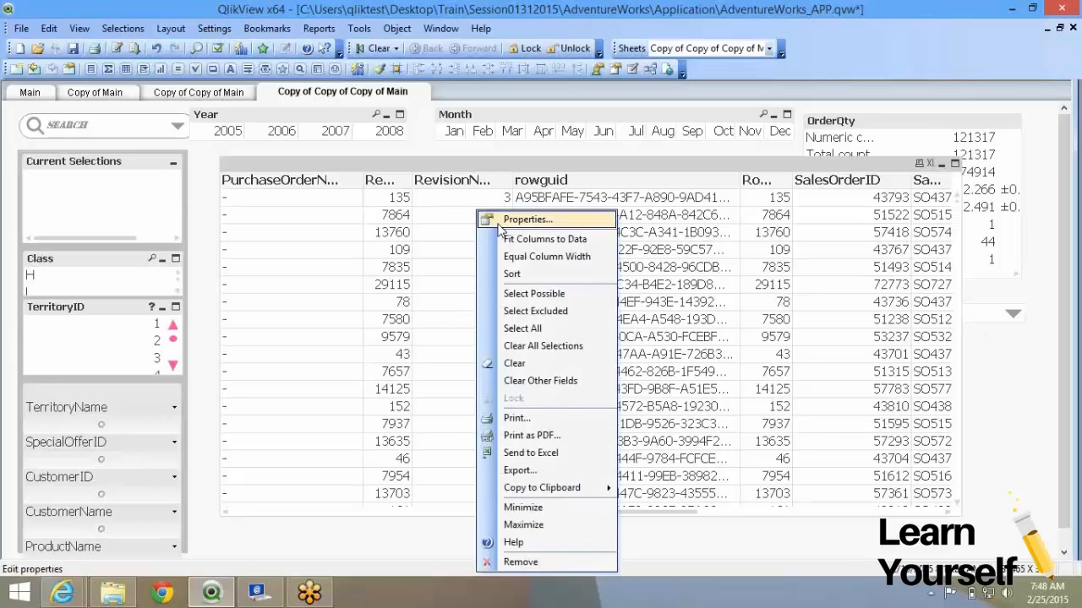
click(498, 222)
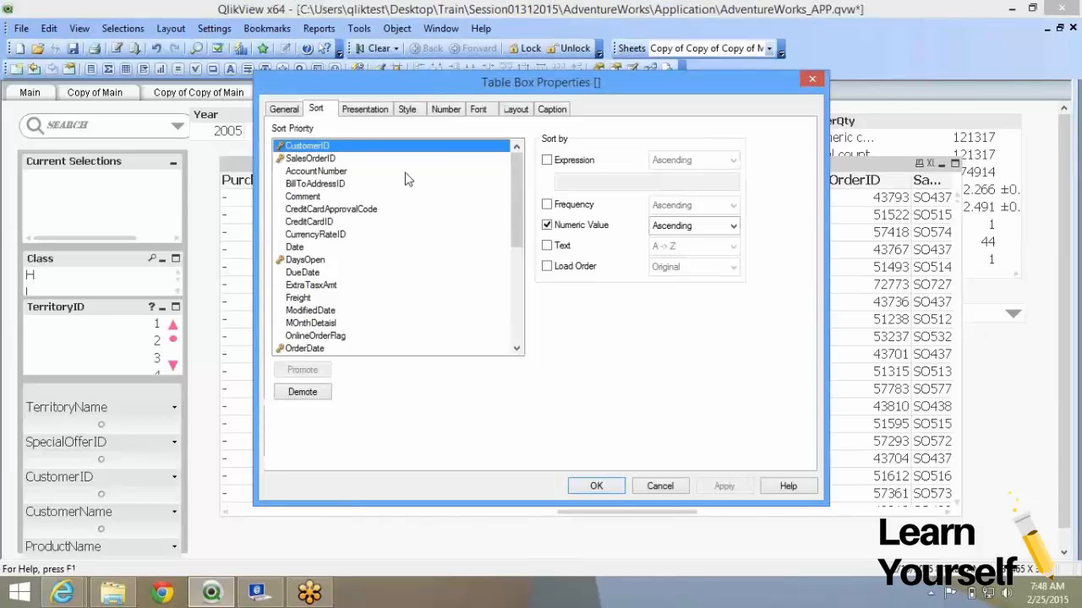
click(361, 111)
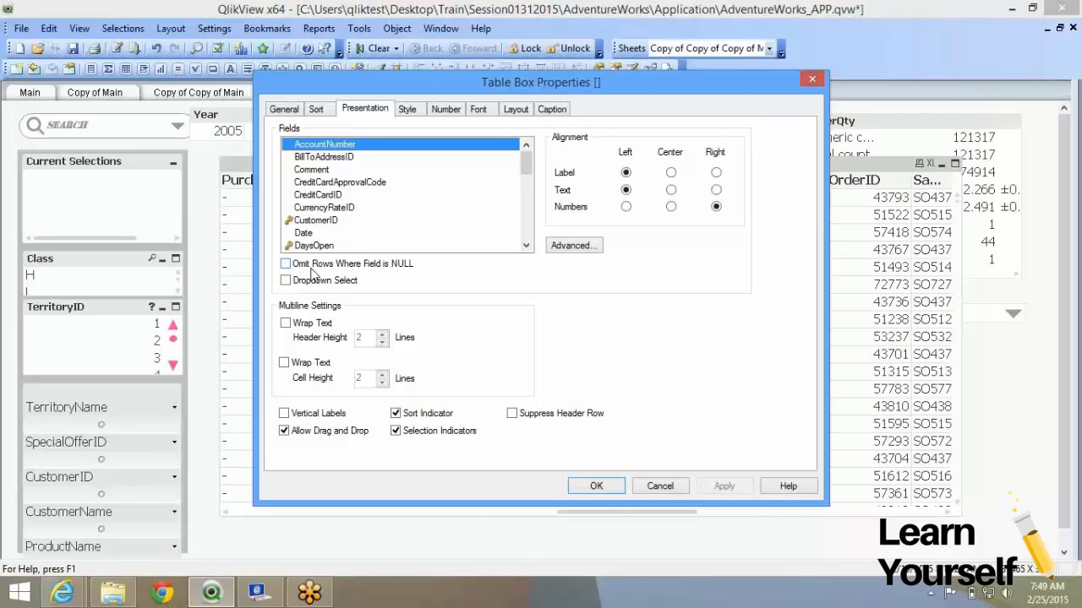
double_click(369, 278)
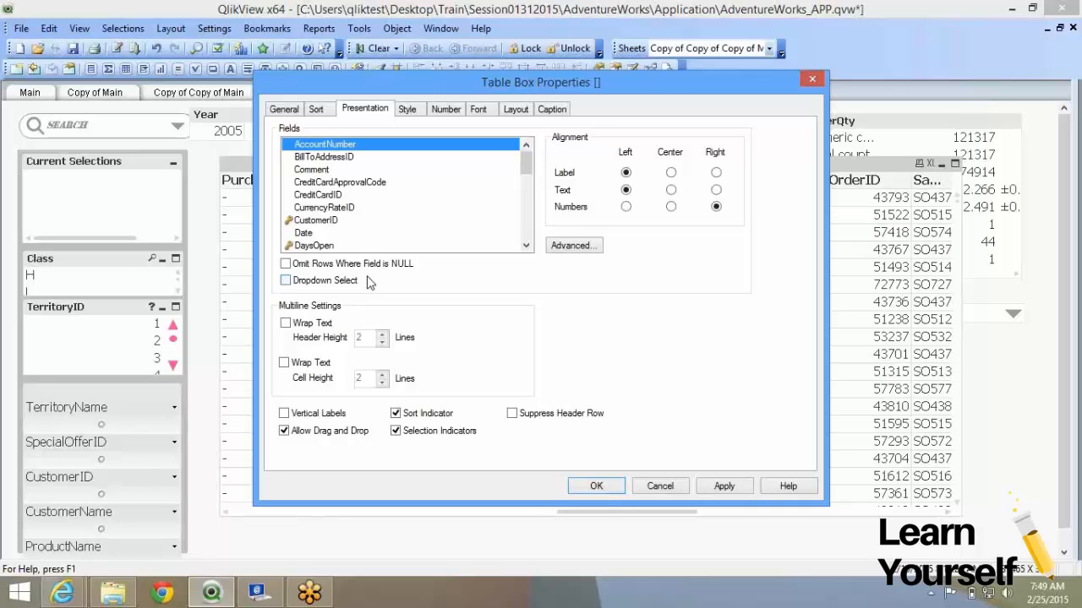
click(528, 225)
click(376, 221)
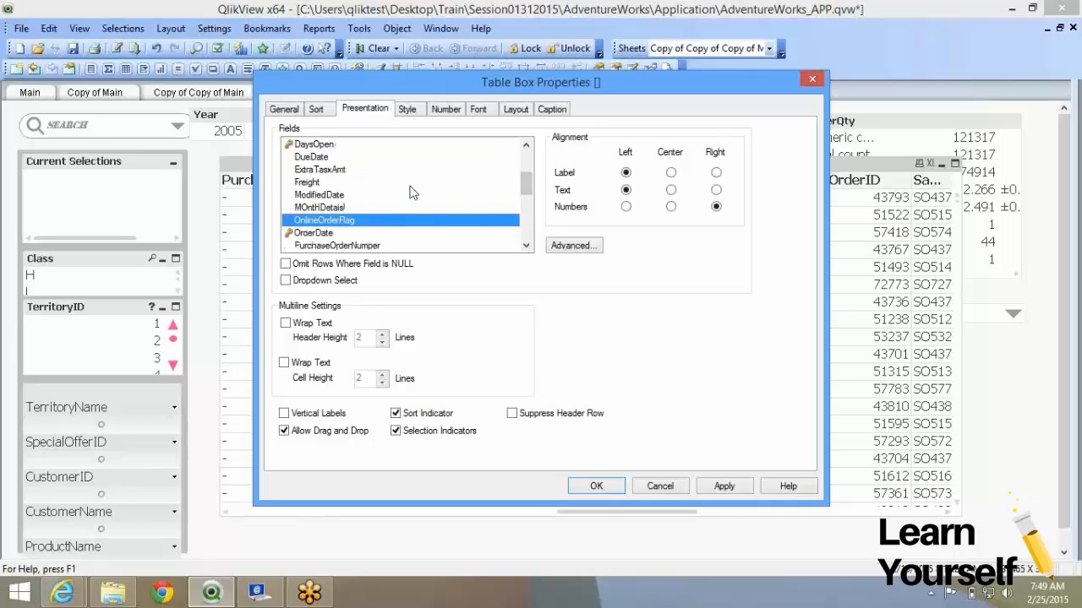
shift+click(377, 158)
click(528, 153)
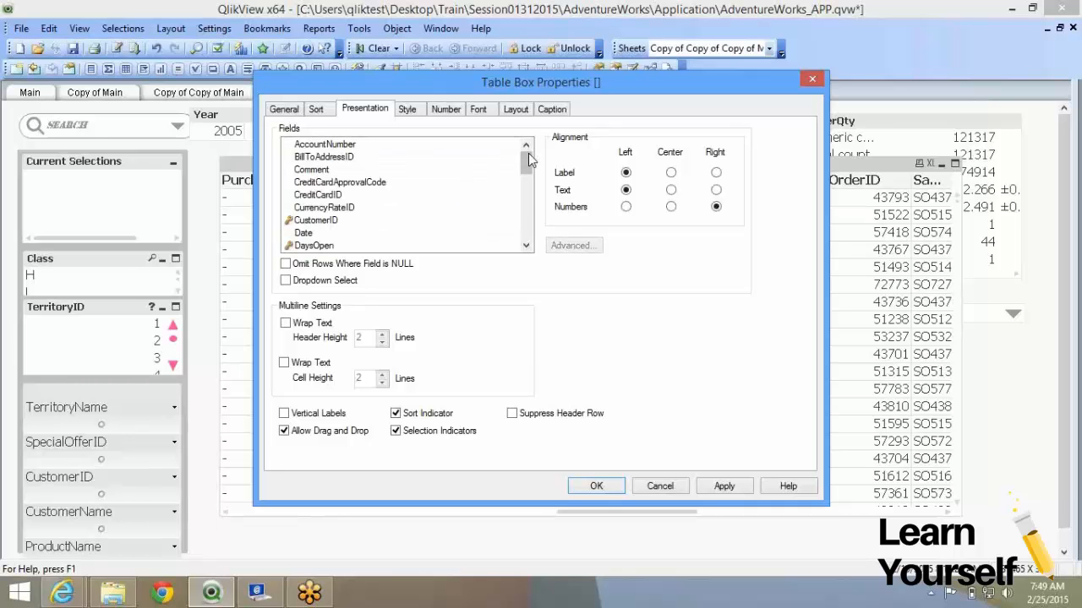
shift+click(384, 158)
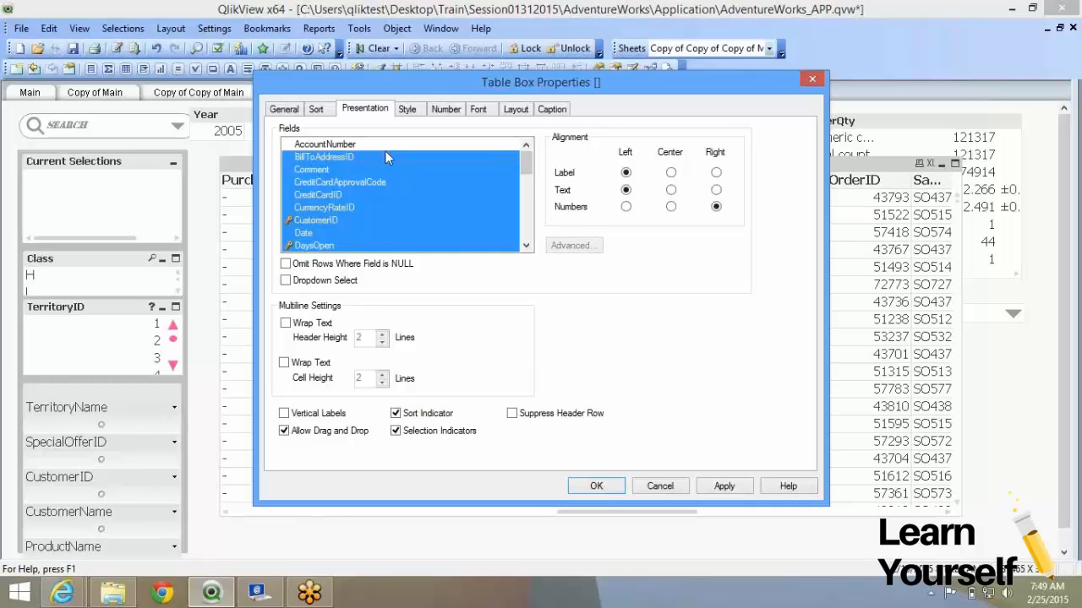
shift+click(389, 145)
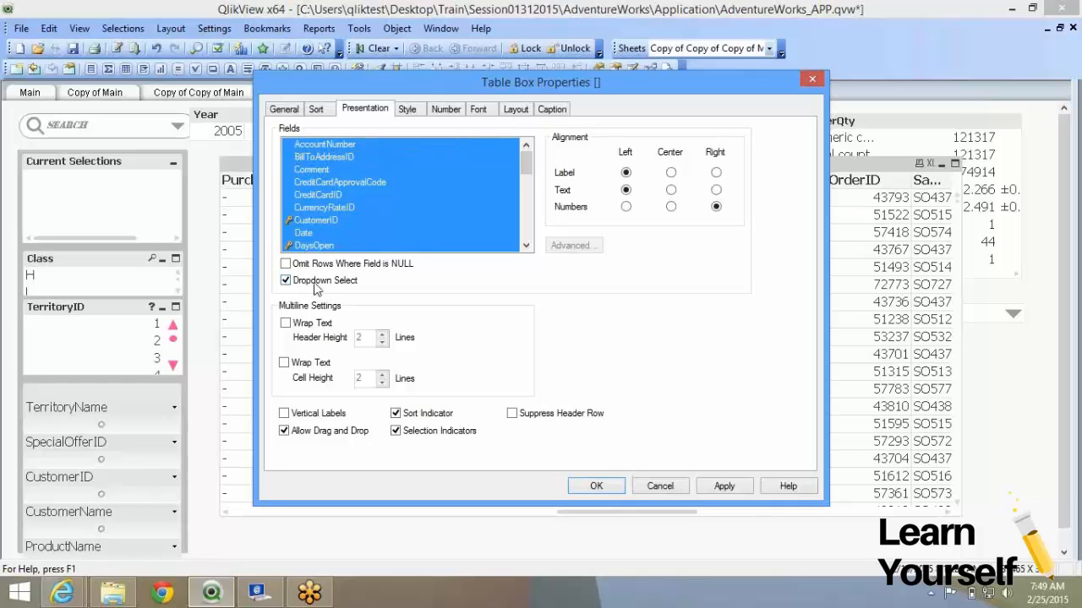
click(577, 486)
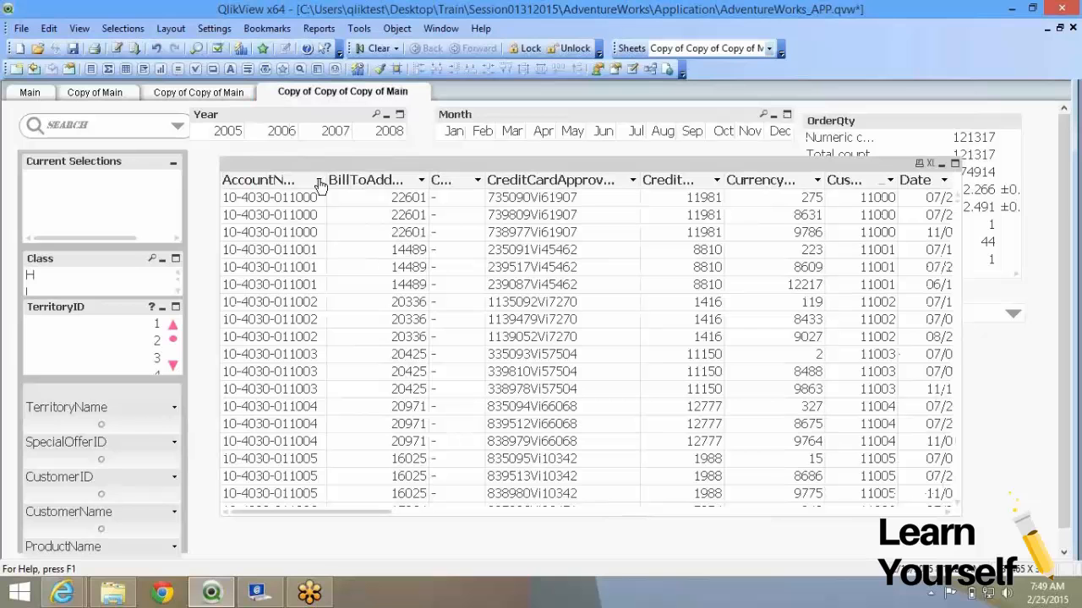
Step: Examine the dropdown value lists in the AccountNumber, BillToAddressID, Comment and CreditCardApprovalCode column headers
click(321, 184)
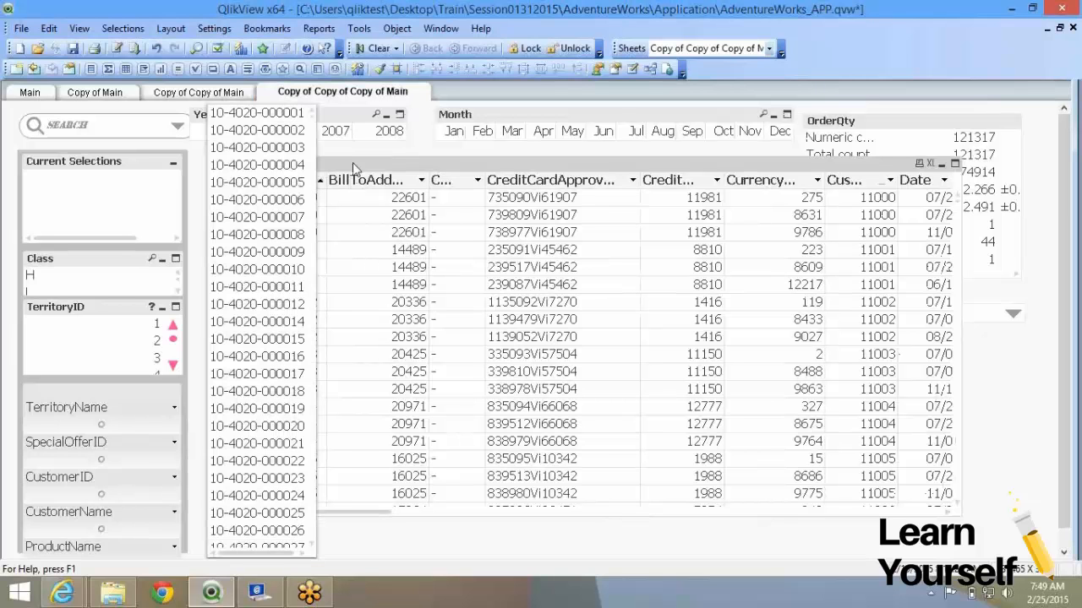
click(355, 169)
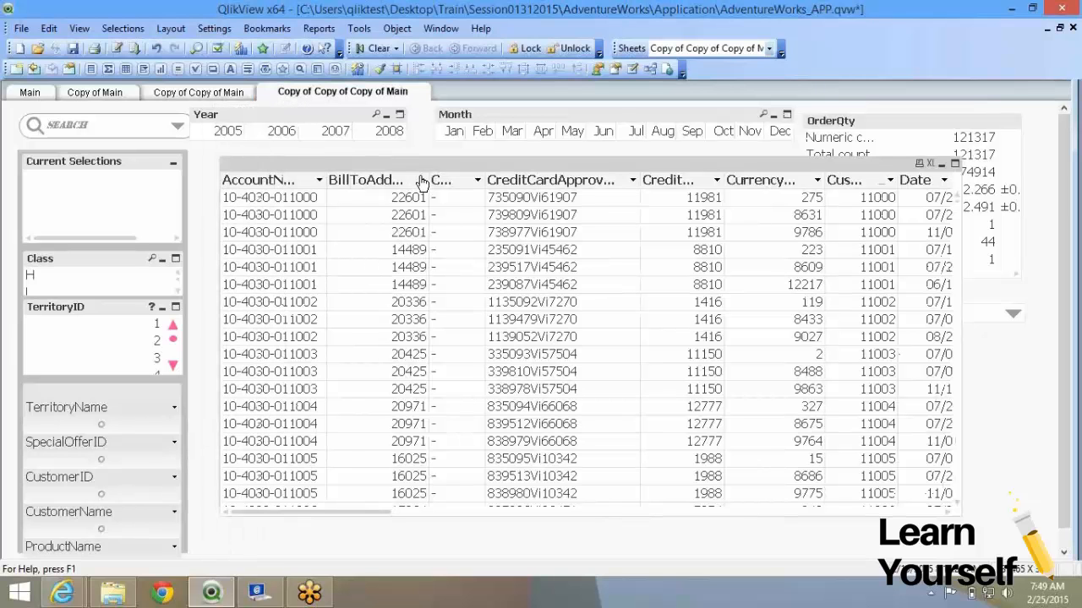
click(421, 181)
click(482, 183)
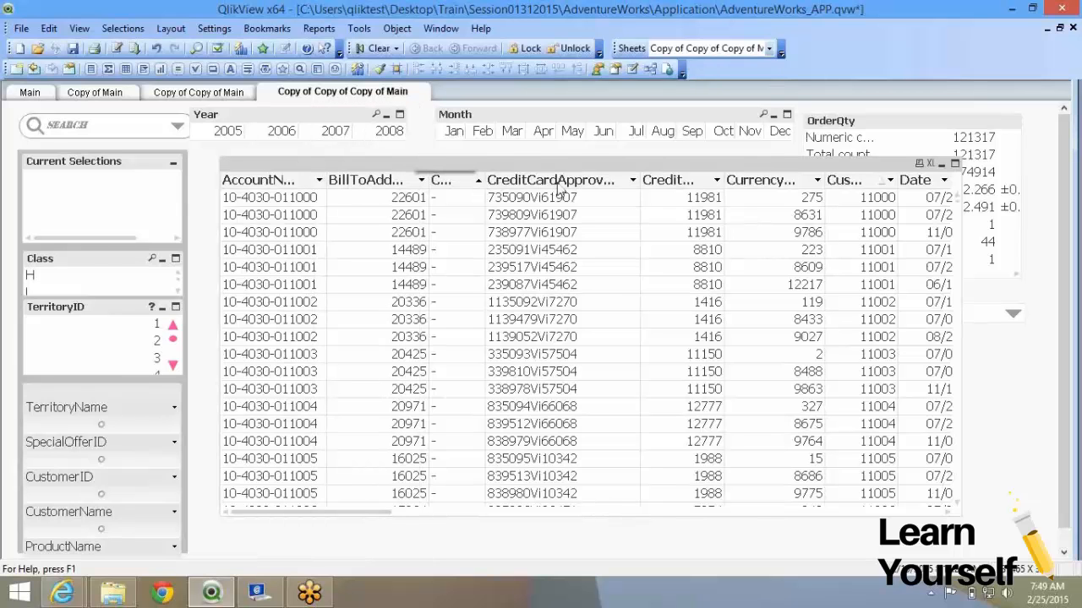
click(633, 182)
click(633, 183)
key(super+c)
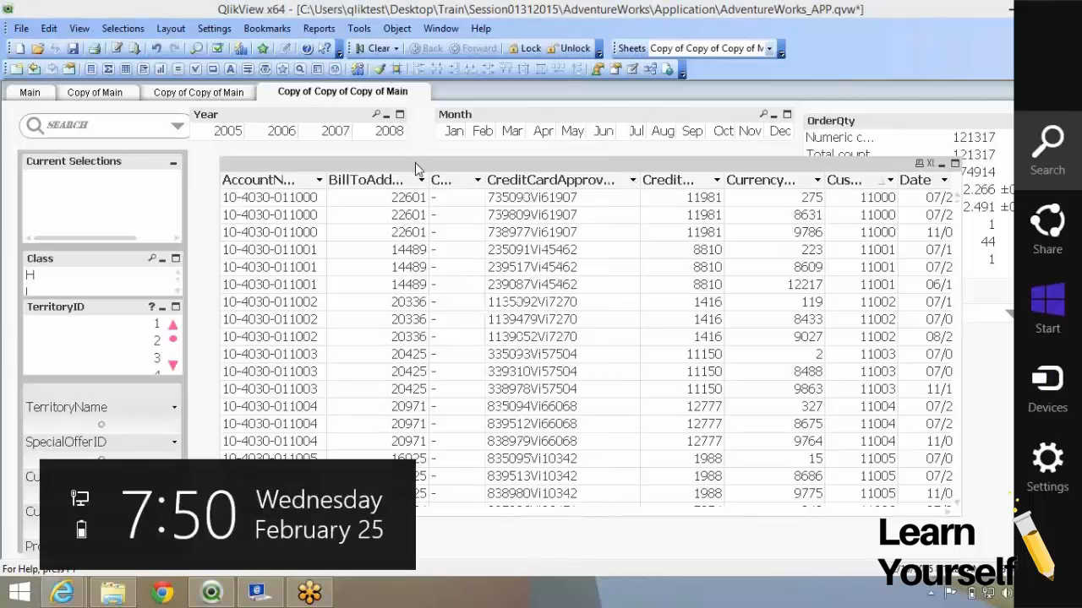
Step: Wrap the table box's header and cell text at a height of 2 lines each and accept the properties
right_click(415, 164)
click(439, 173)
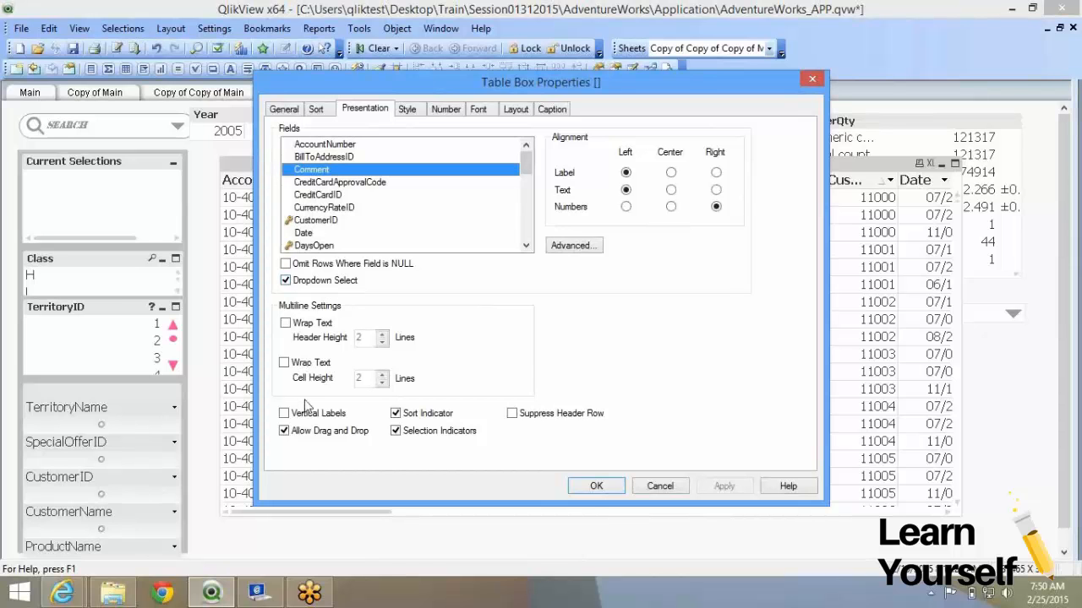
click(319, 325)
click(724, 486)
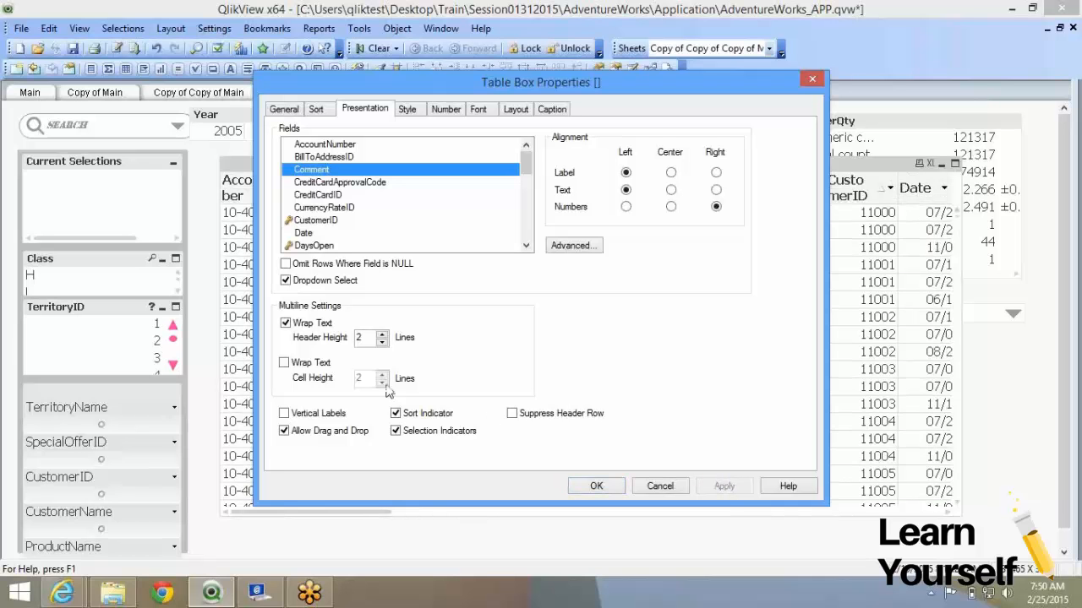
click(311, 365)
click(724, 488)
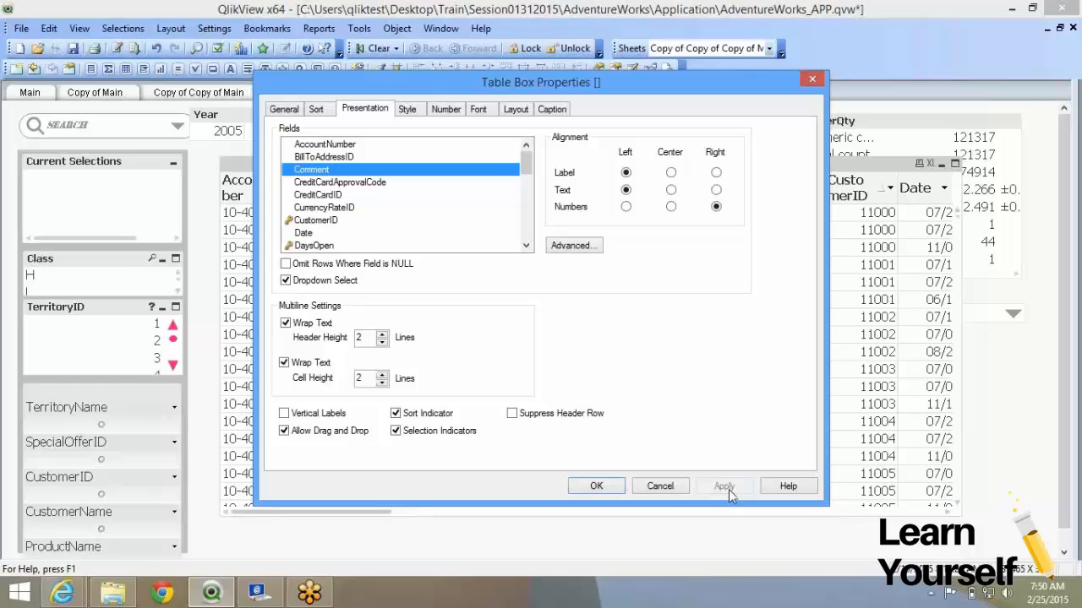
click(585, 491)
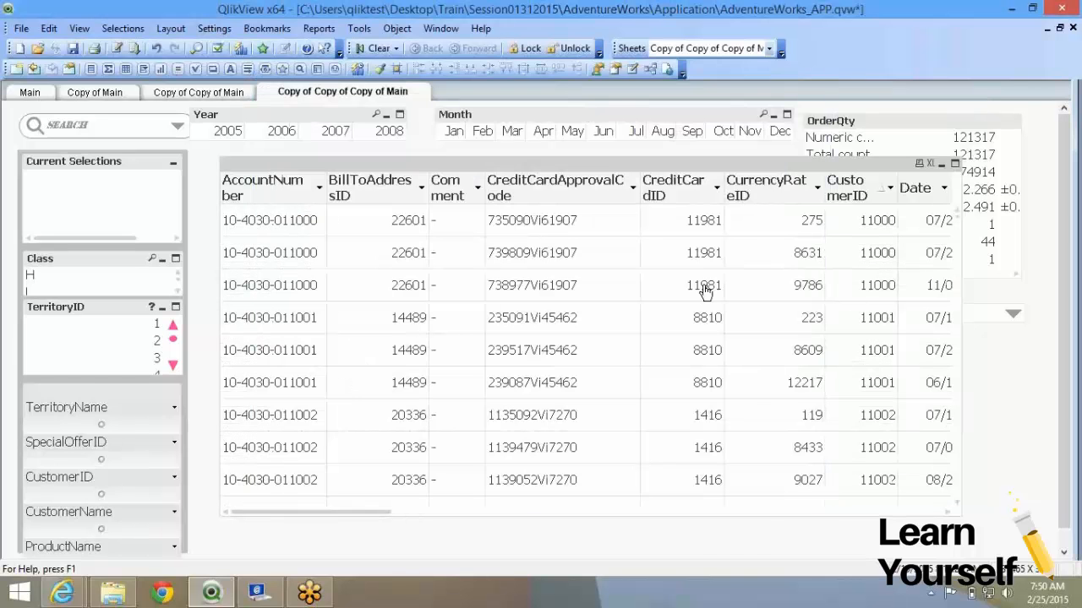
Step: Turn off text wrapping for both the headers and the cells of the table box and apply the change
right_click(702, 286)
click(782, 220)
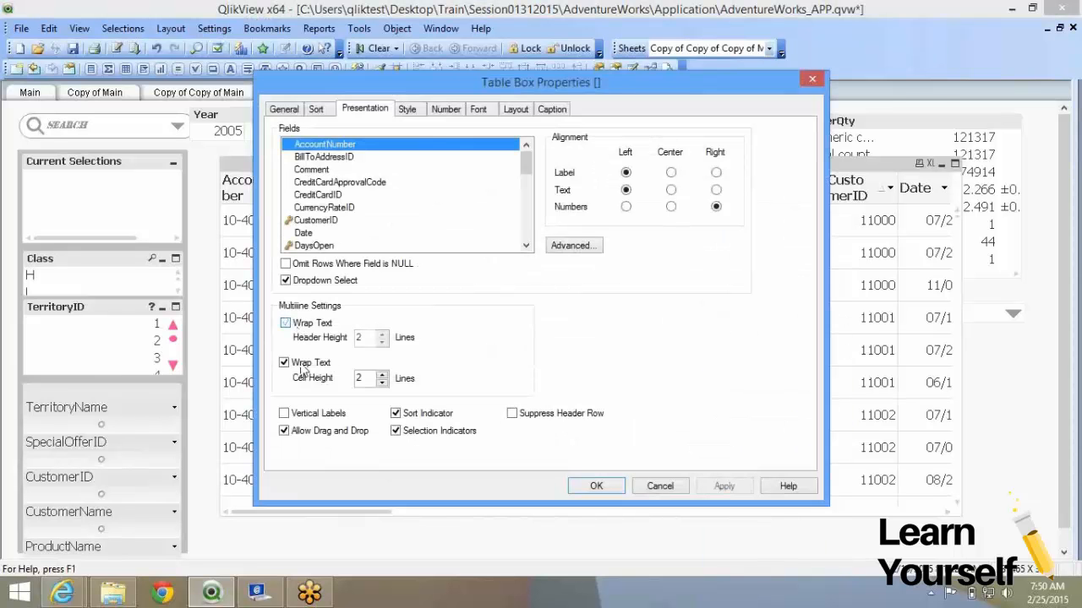
click(301, 365)
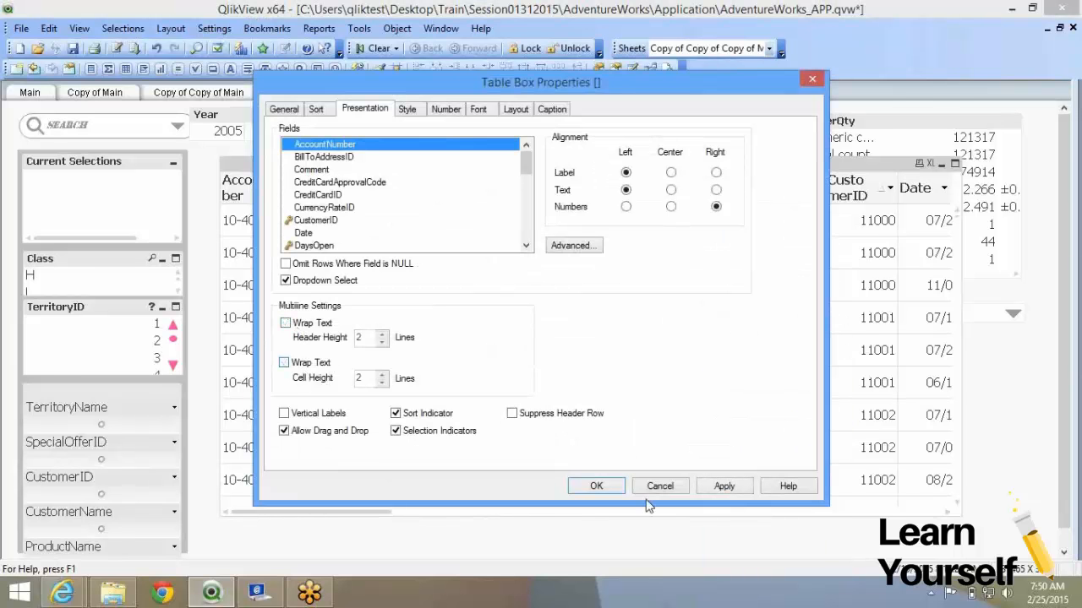
click(717, 490)
key(super+c)
Step: Enable Vertical Labels for the table box and accept the properties
click(315, 415)
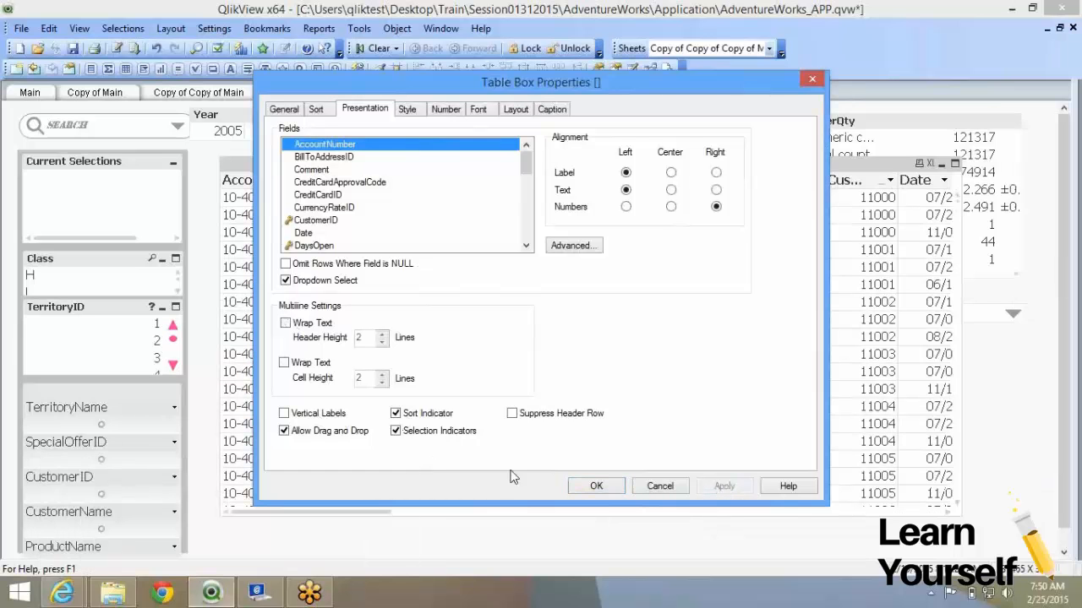
click(296, 418)
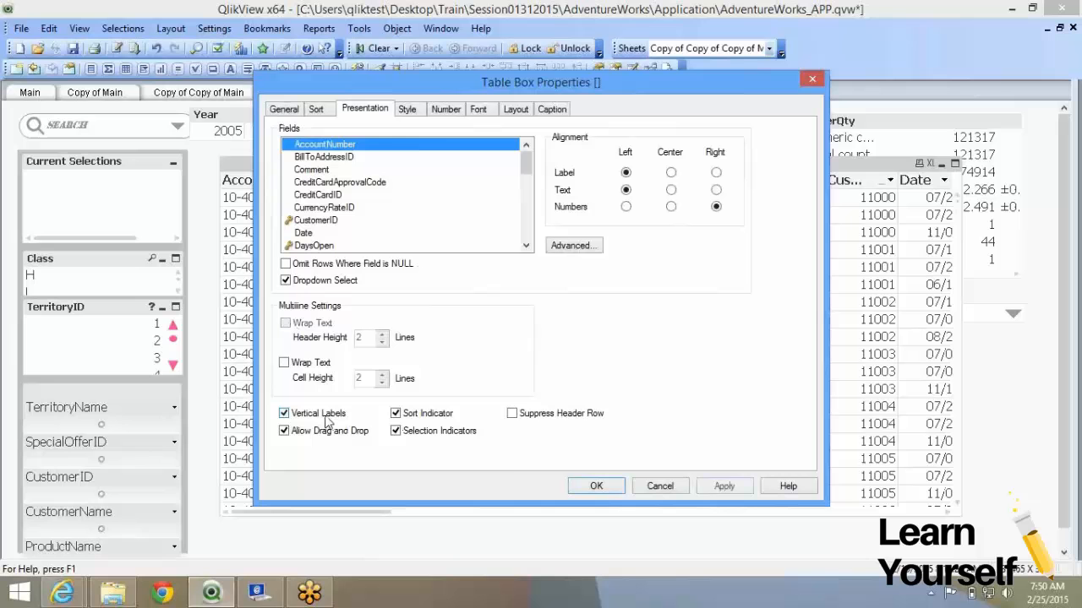
click(594, 487)
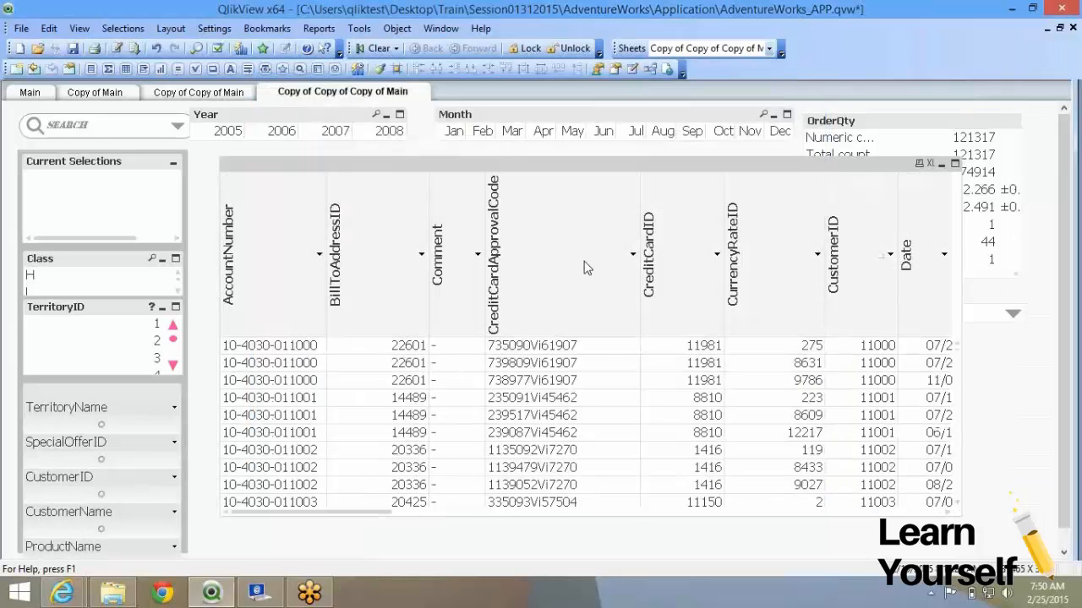
Step: Try suppressing the header row in the table box's presentation properties and apply the change
right_click(588, 268)
click(628, 218)
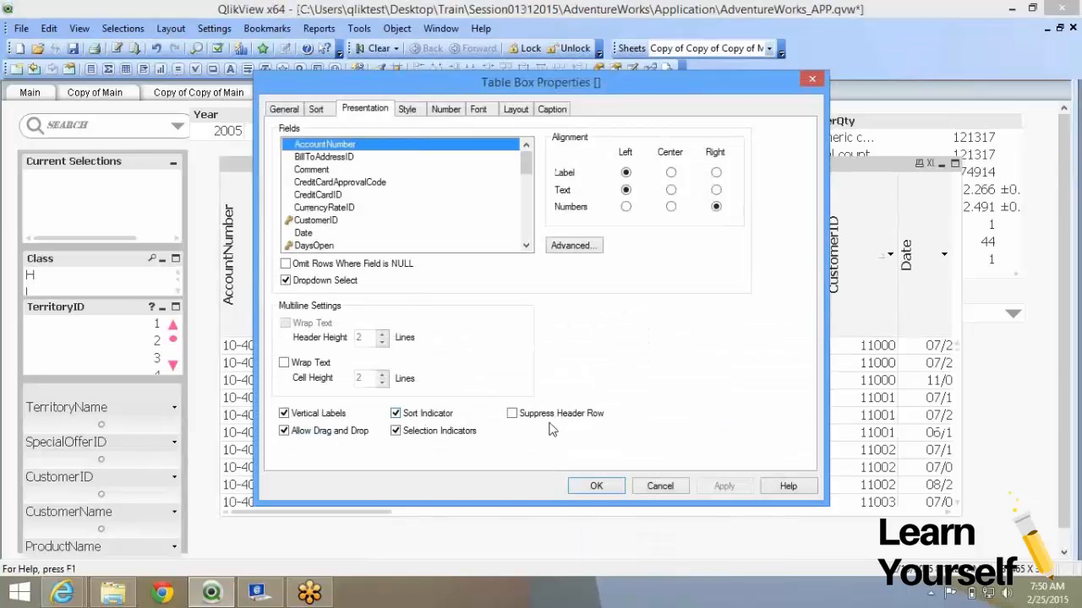
click(529, 416)
click(731, 488)
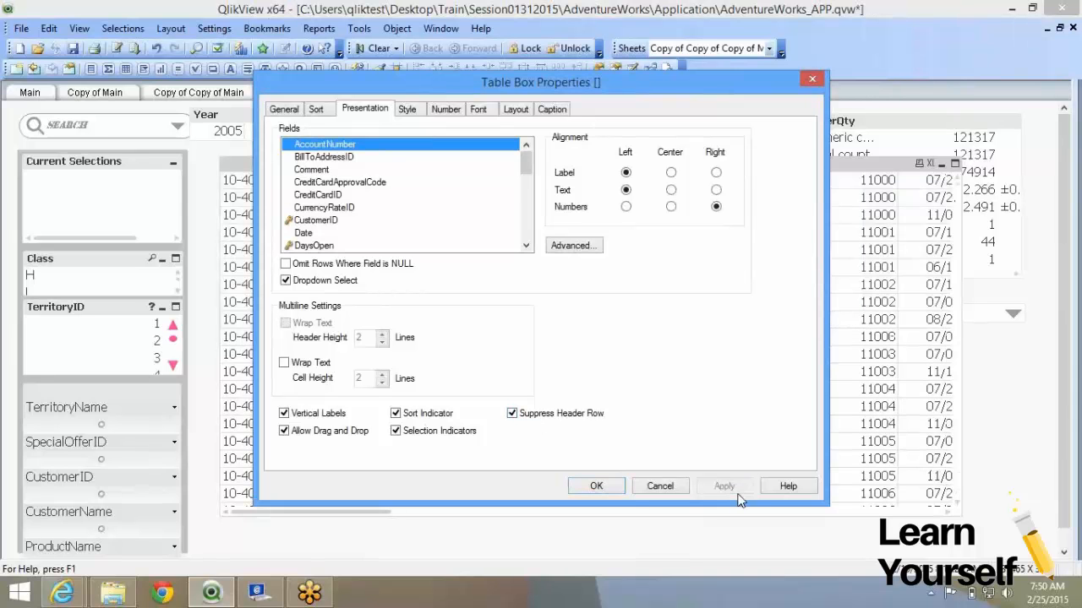
Step: Turn off Suppress Header Row again, apply it and accept the table box properties
click(543, 415)
click(712, 487)
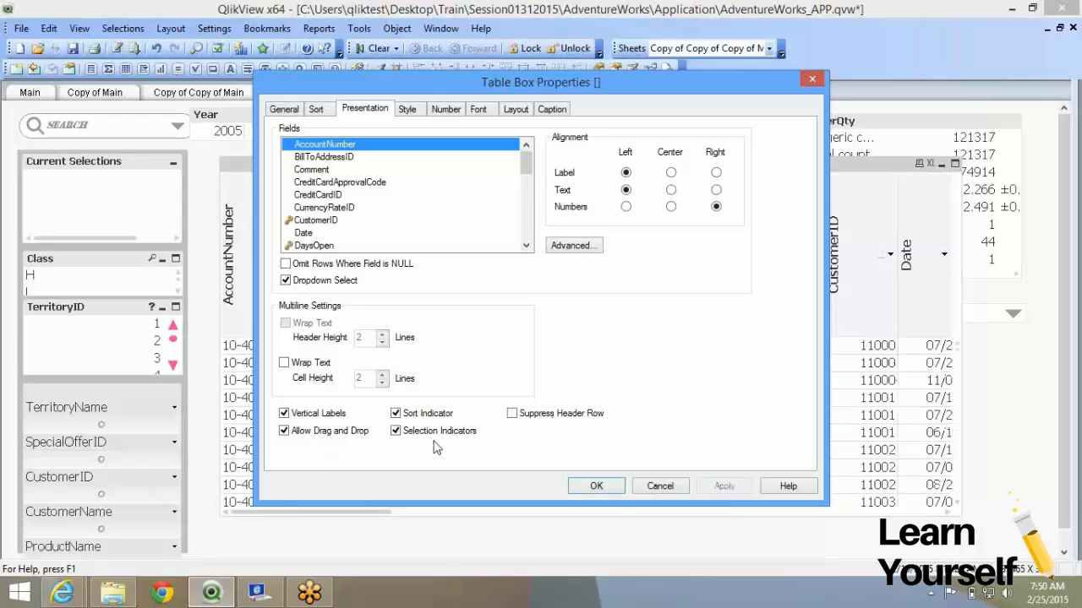
click(597, 488)
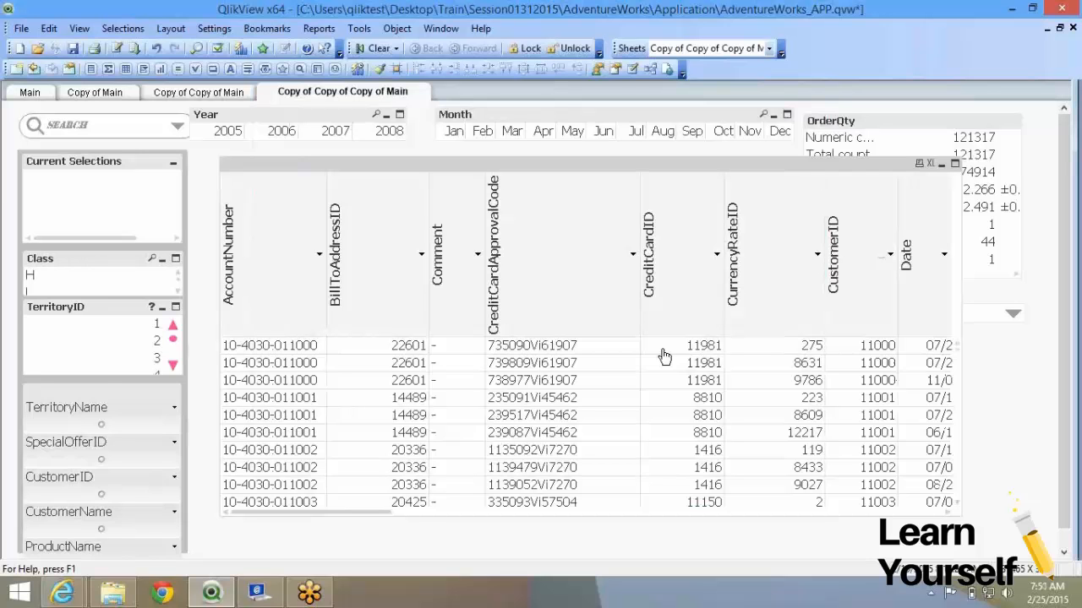
Step: Rearrange the columns directly in the table box so CurrencyRateID is first, Date second and Comment third
drag(754, 293, 258, 257)
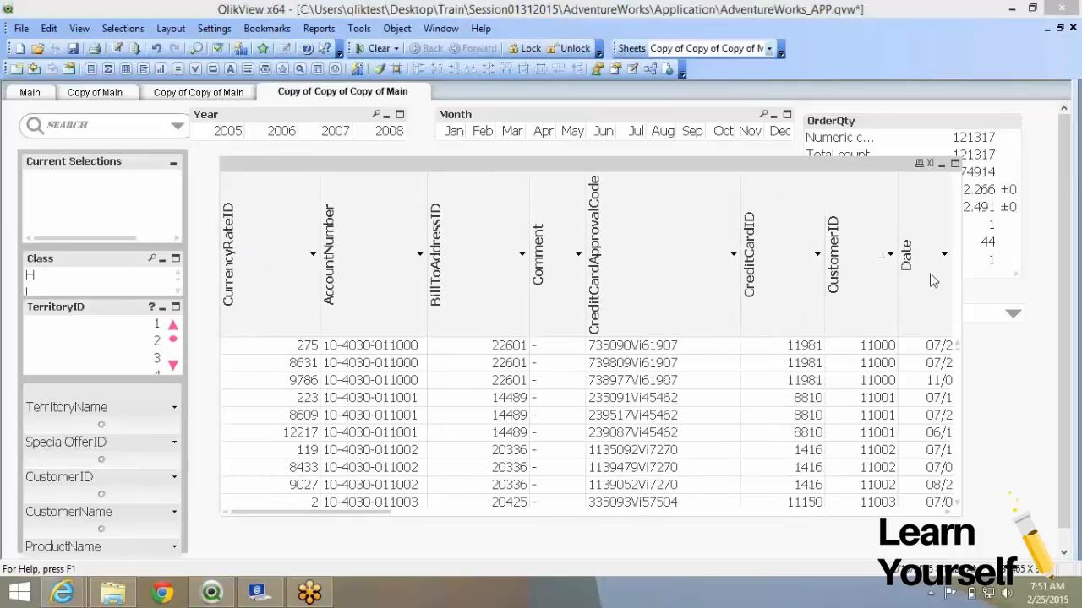
drag(932, 275, 377, 311)
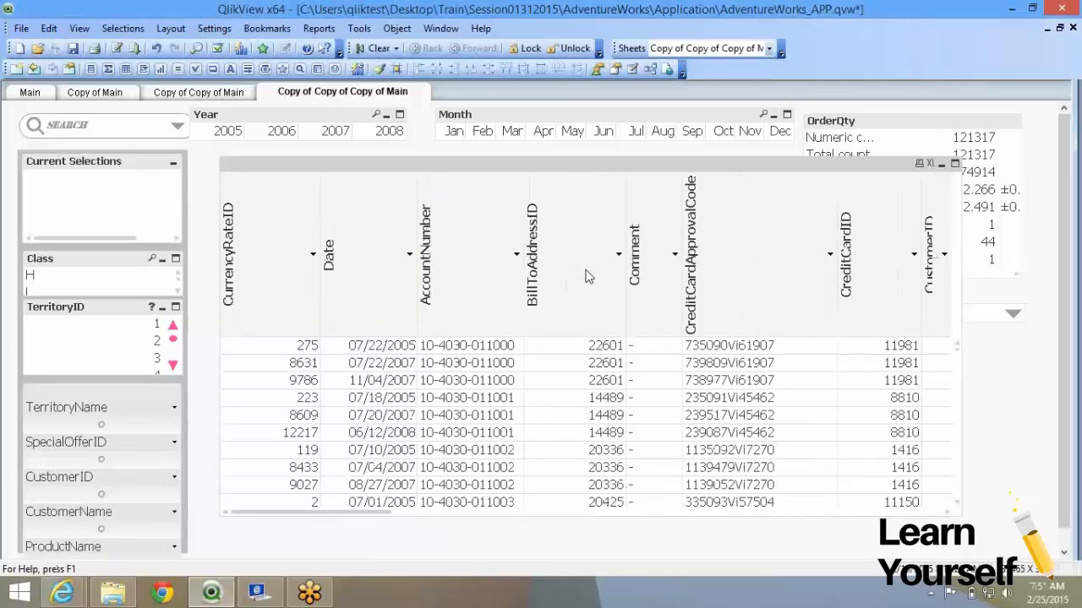
drag(641, 291, 431, 297)
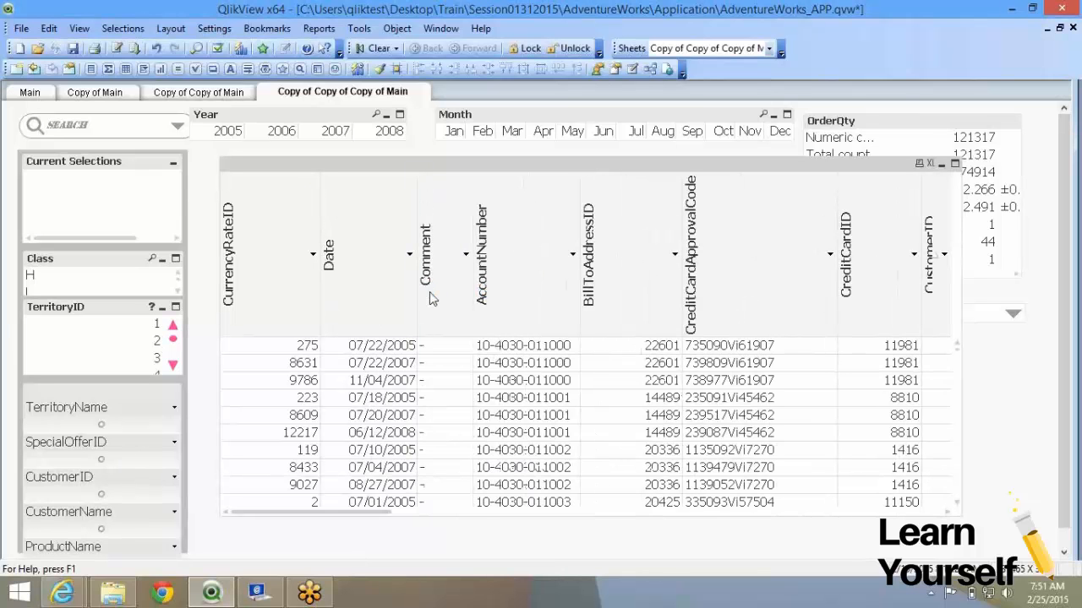
Step: Disable Allow Drag and Drop in the table box's presentation properties and accept them
right_click(430, 292)
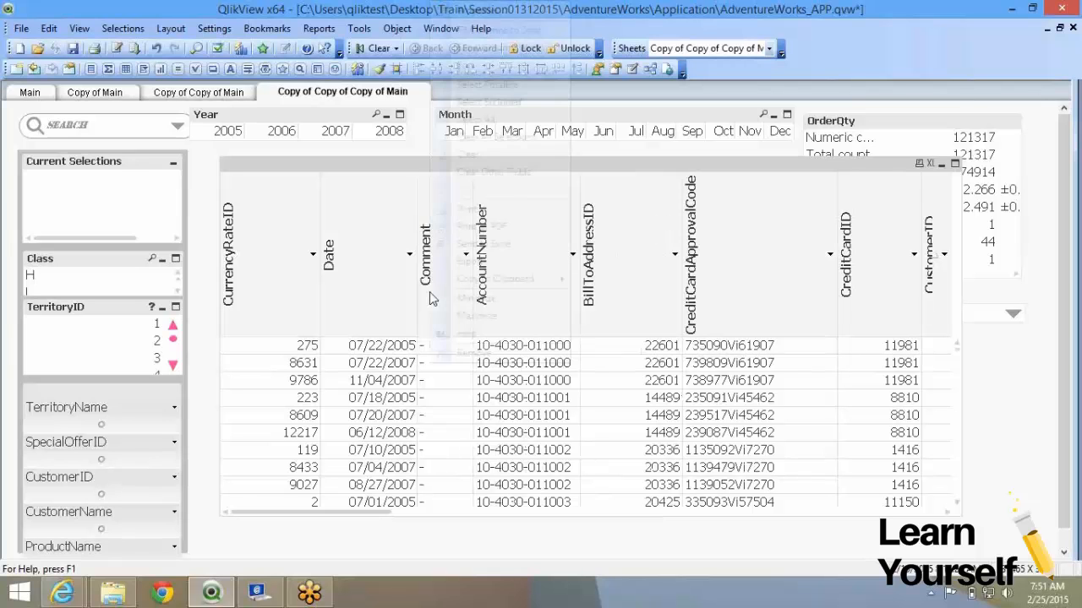
click(478, 11)
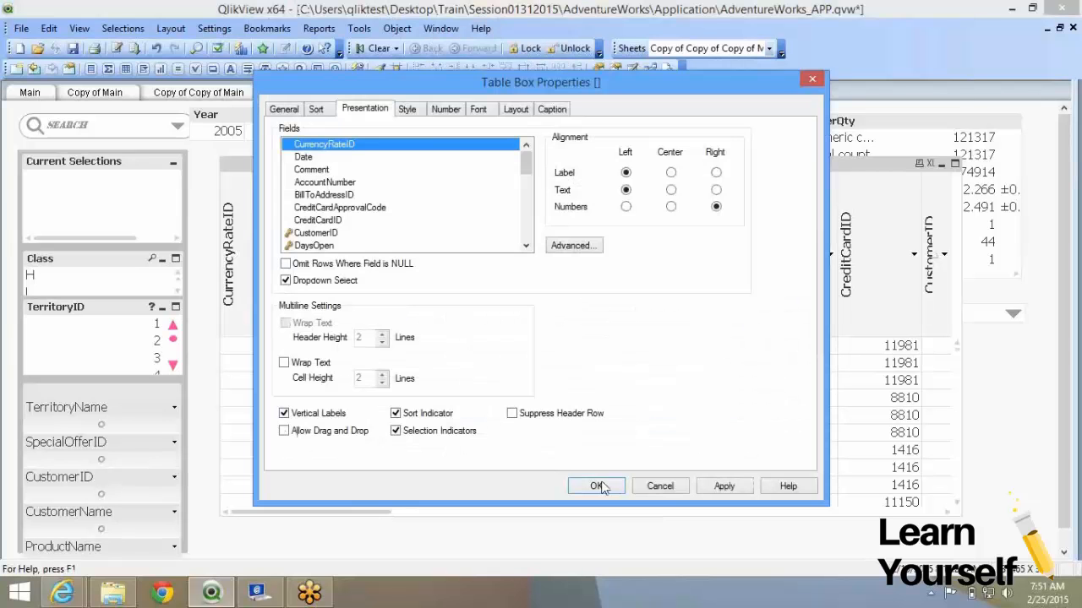
click(597, 483)
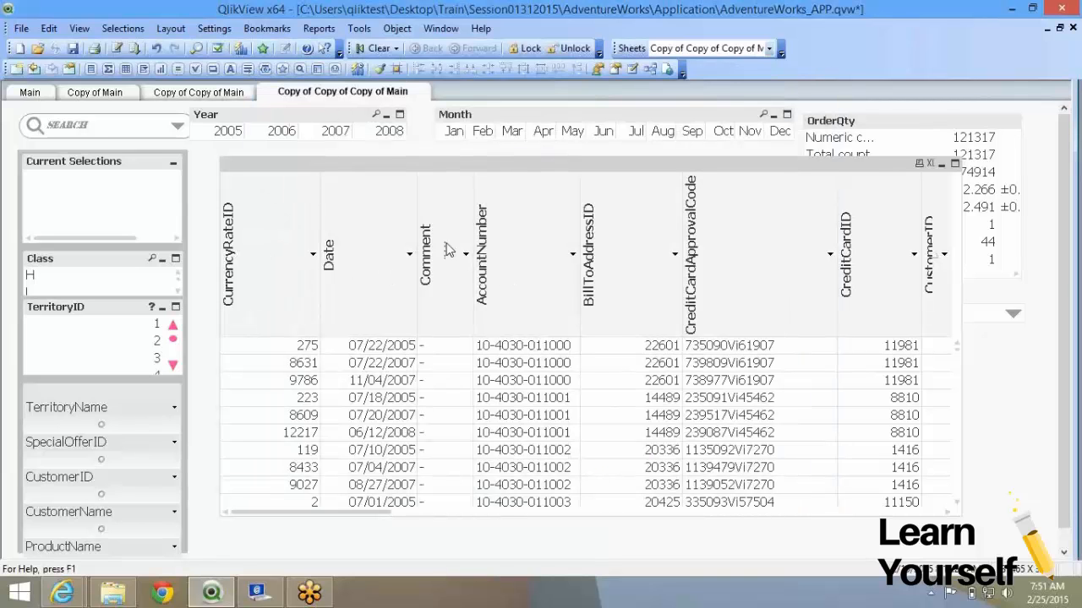
Step: Set the table box's current style to Pyjama 1 and apply it, keeping the properties dialog clear of the table's first columns
right_click(326, 241)
click(342, 223)
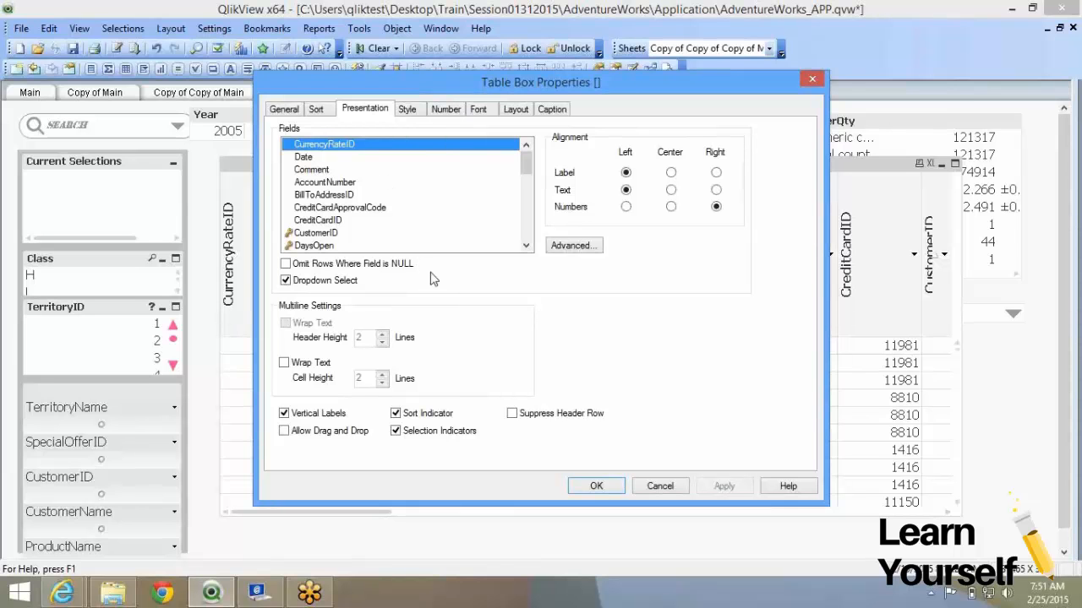
click(408, 112)
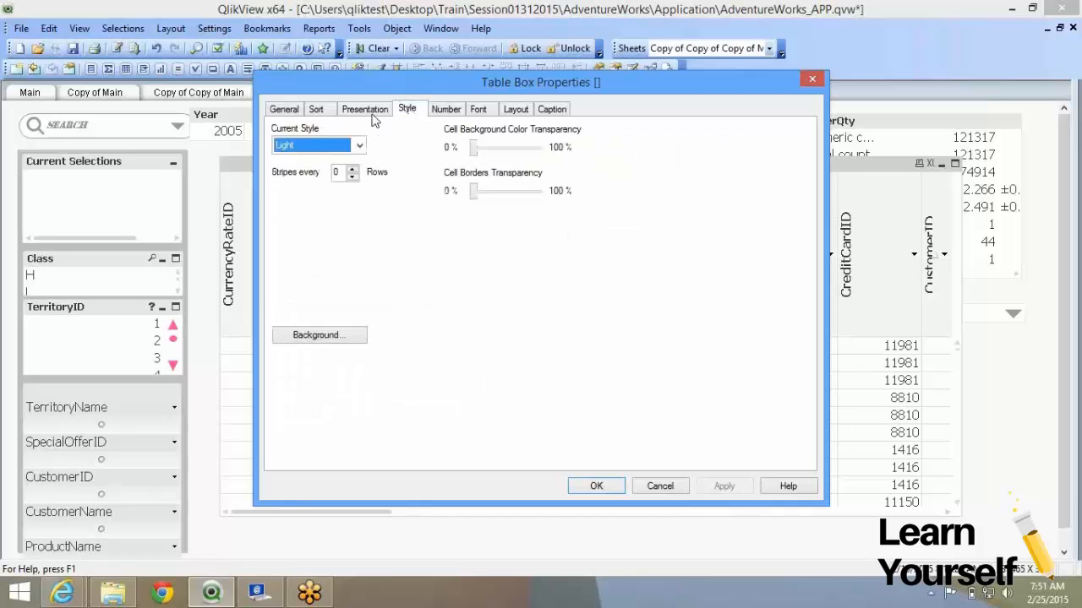
drag(374, 93, 727, 69)
click(533, 139)
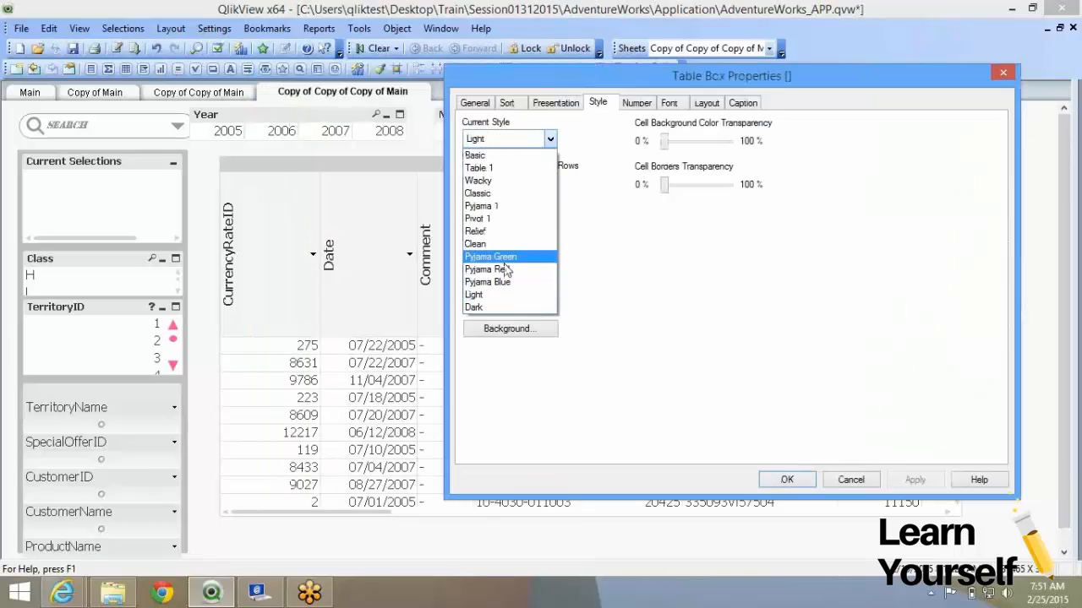
click(515, 206)
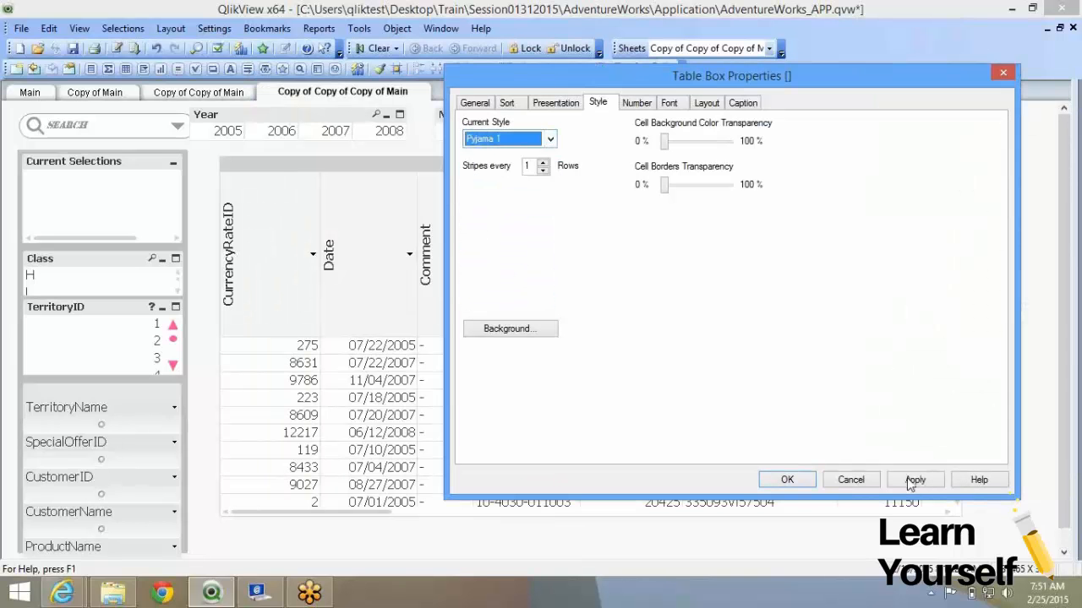
click(911, 480)
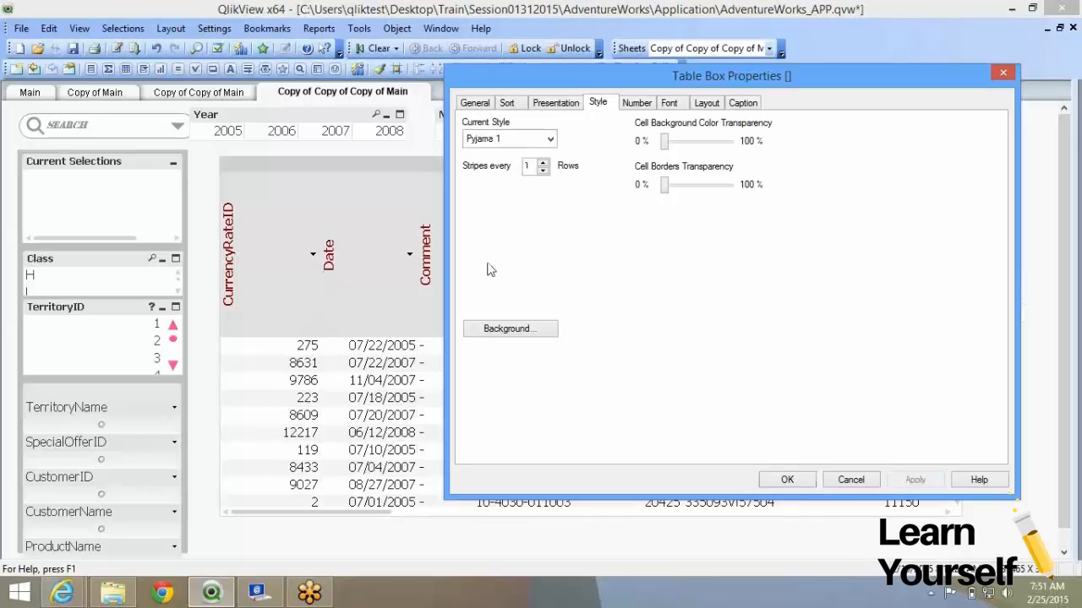
Step: Try stripes every 2 rows on the table box, and settle on every 3 rows, applying each setting
click(542, 162)
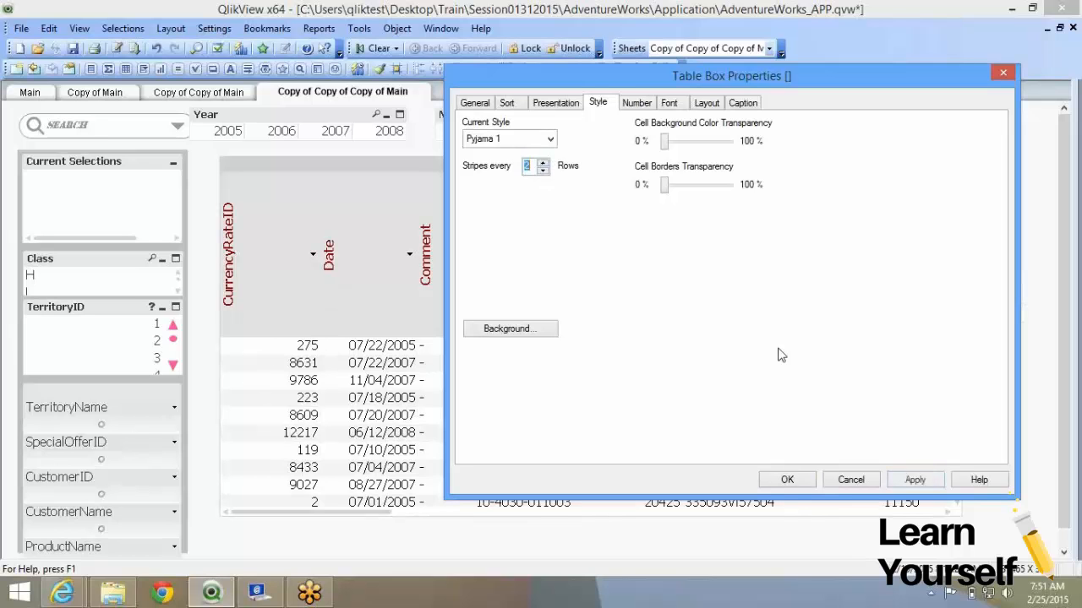
click(915, 479)
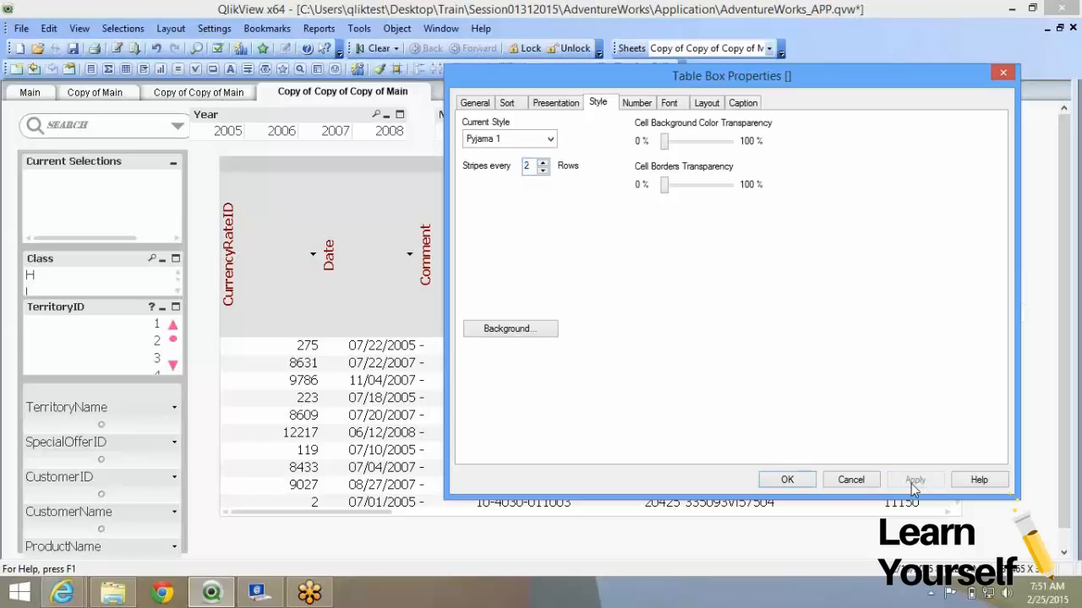
click(544, 162)
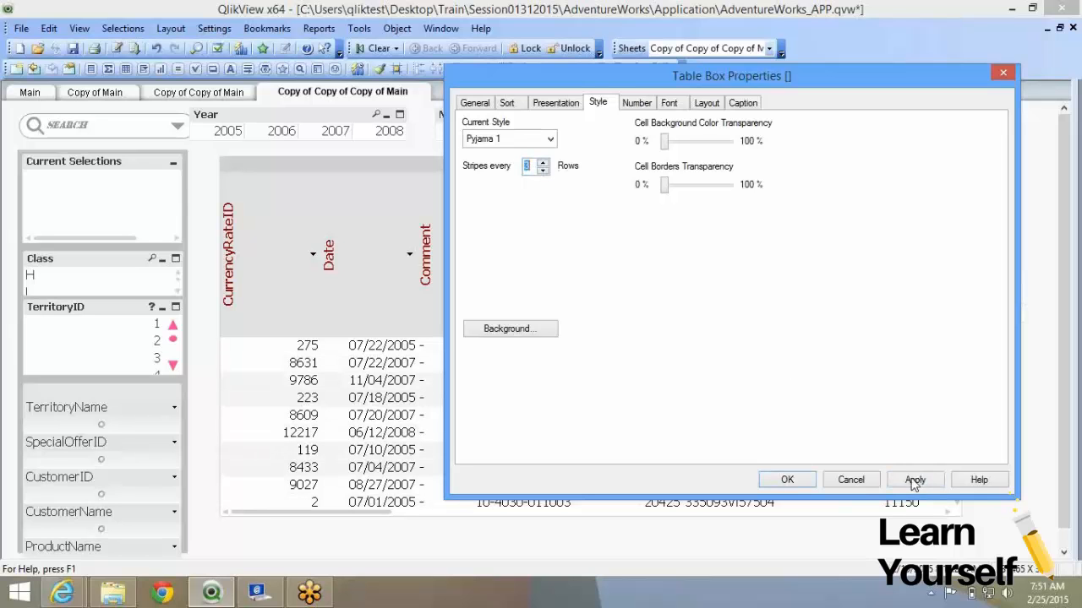
click(914, 480)
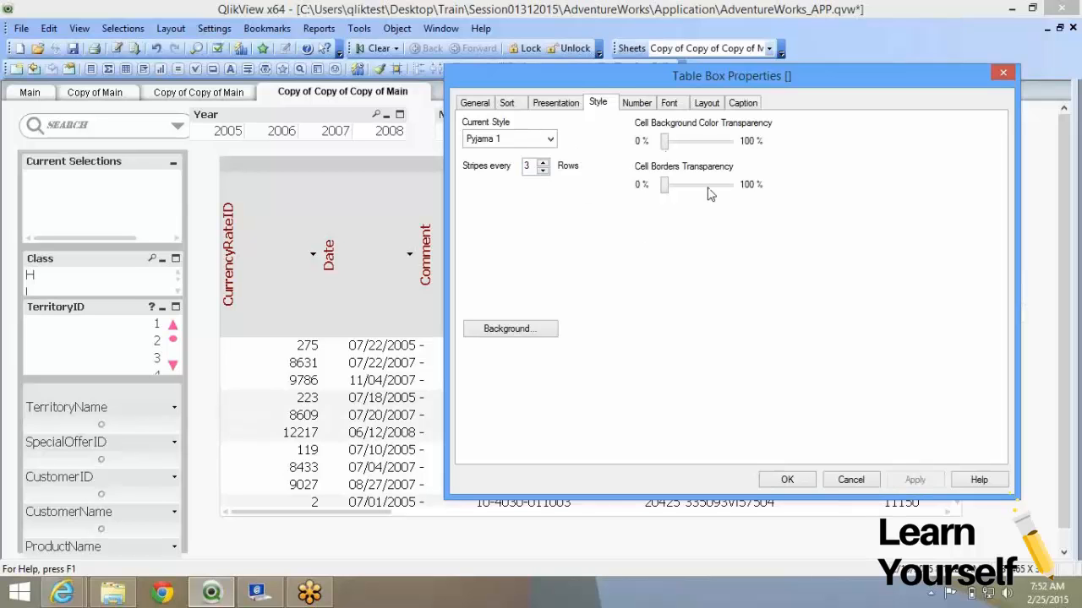
Step: Review the number format, font and layout settings in the table box properties
click(647, 104)
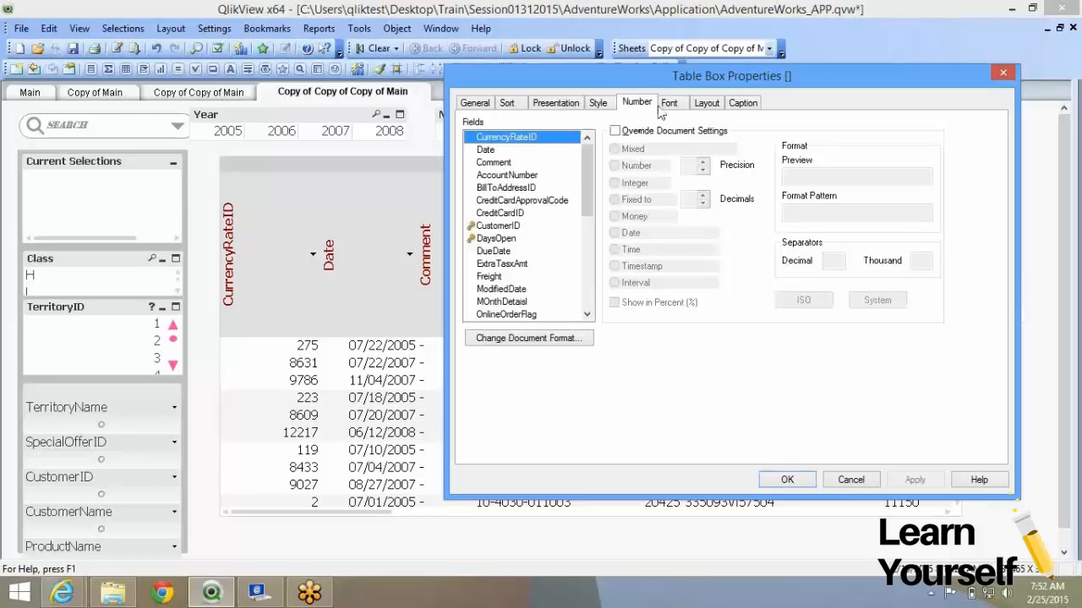
click(669, 103)
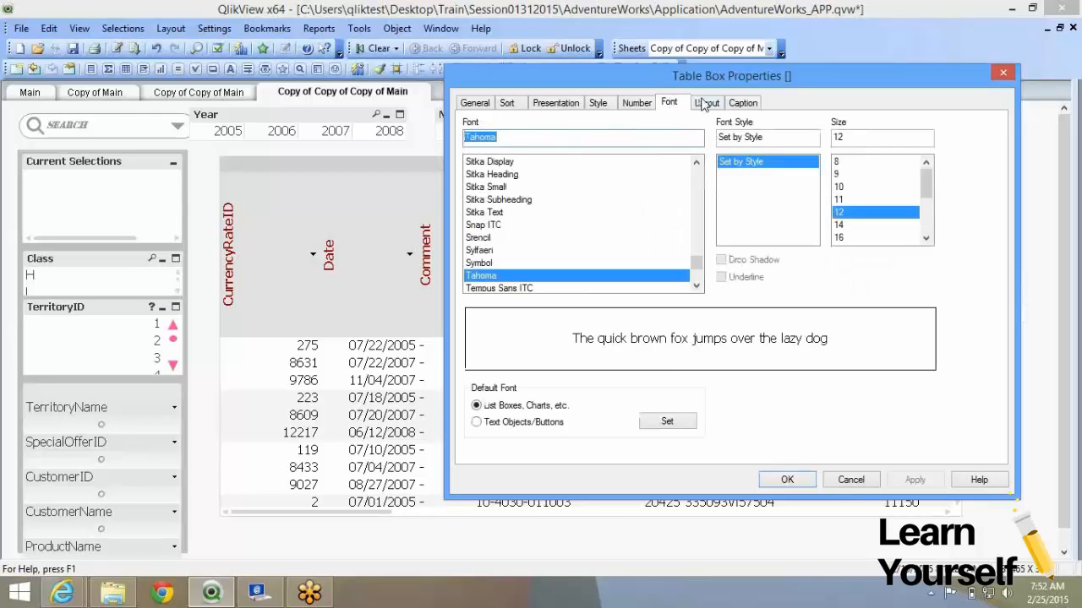
click(707, 103)
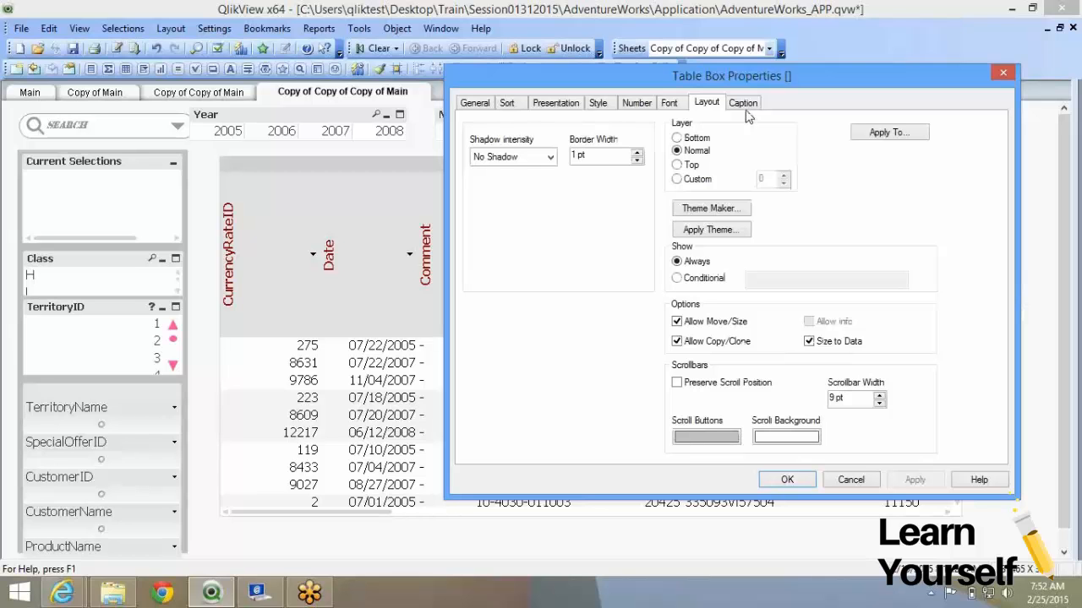
Step: Review the table box's caption settings, accept the properties, and look through the striped rows
click(745, 104)
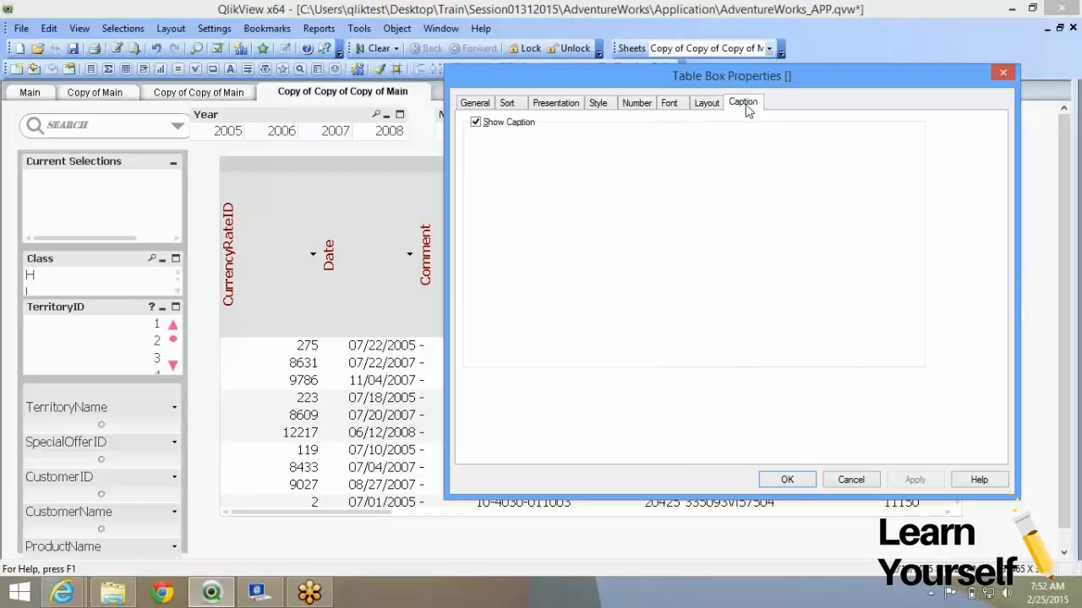
click(798, 487)
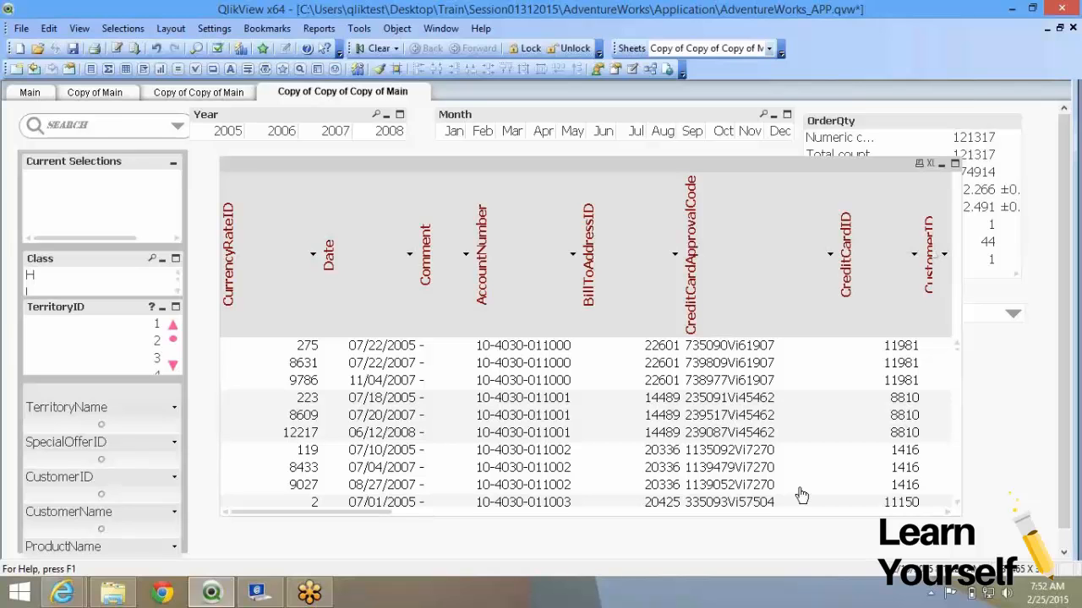
scroll(801, 495, down, 7)
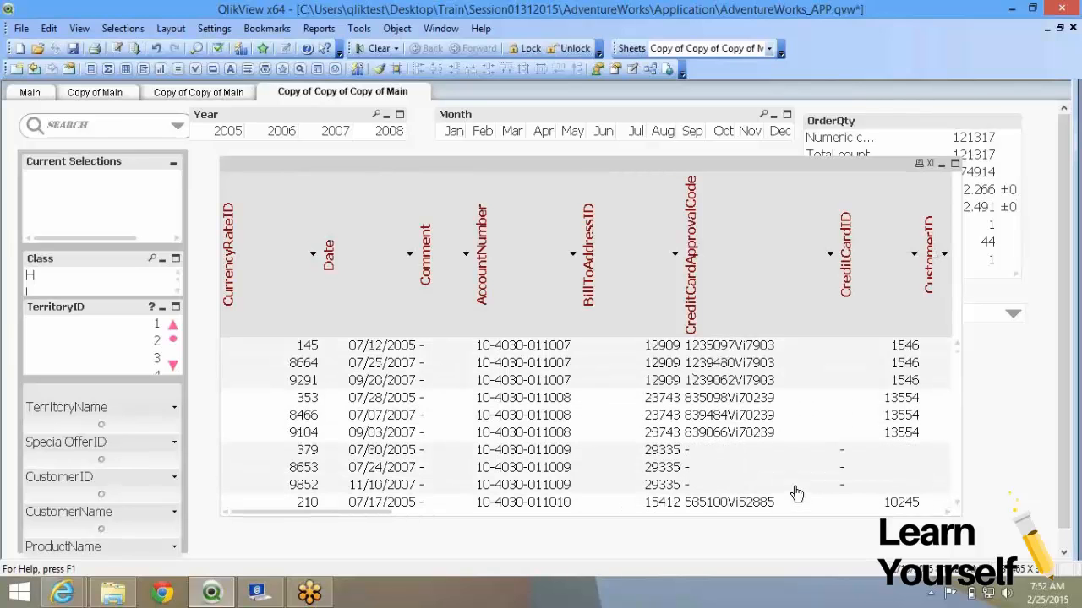
scroll(789, 490, up, 7)
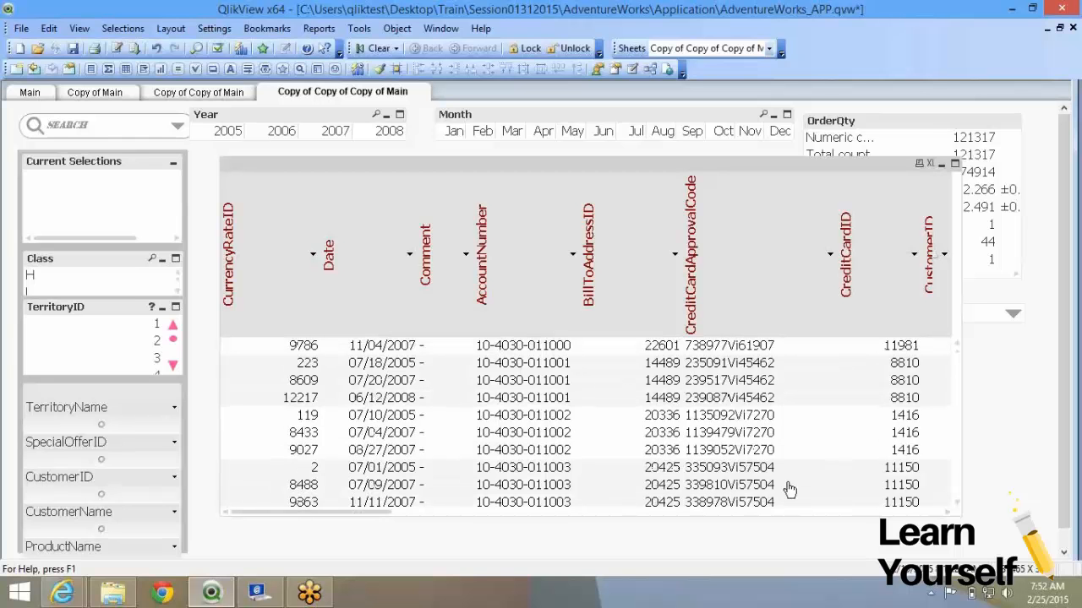
scroll(789, 490, up, 2)
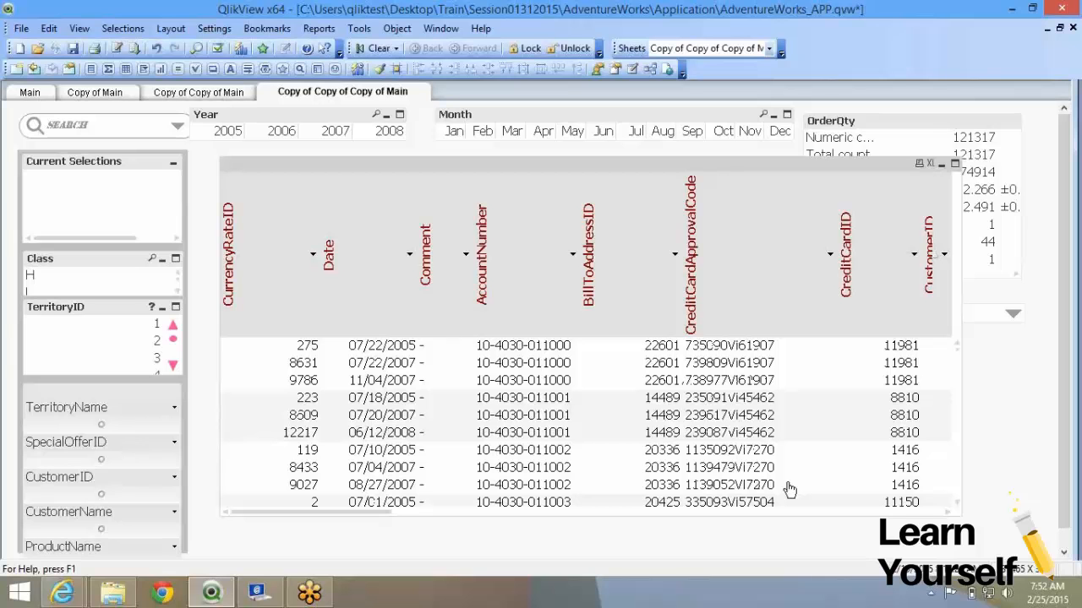
key(super+c)
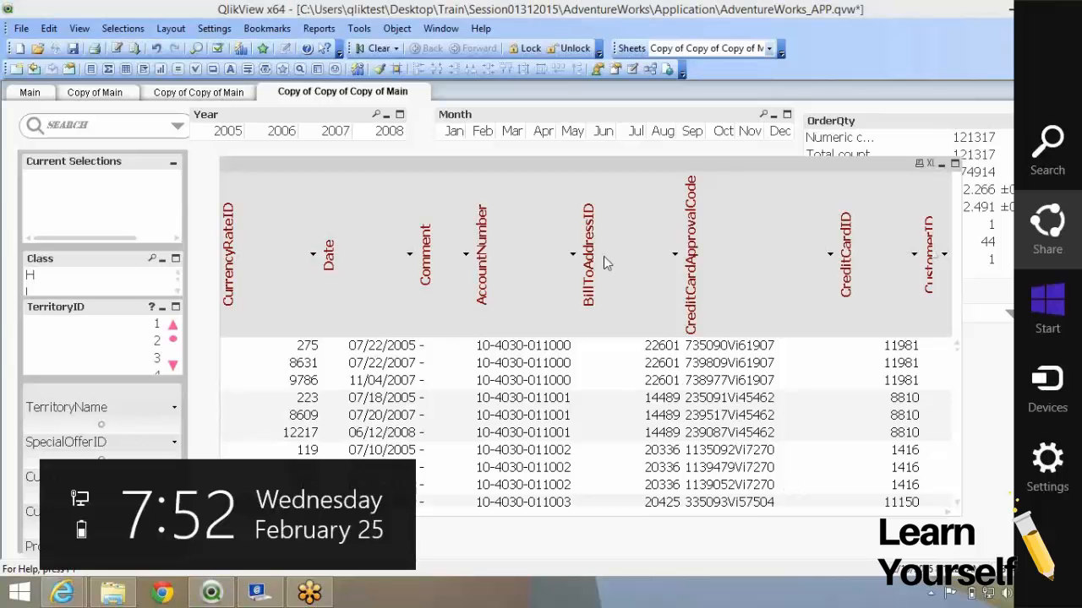
click(603, 256)
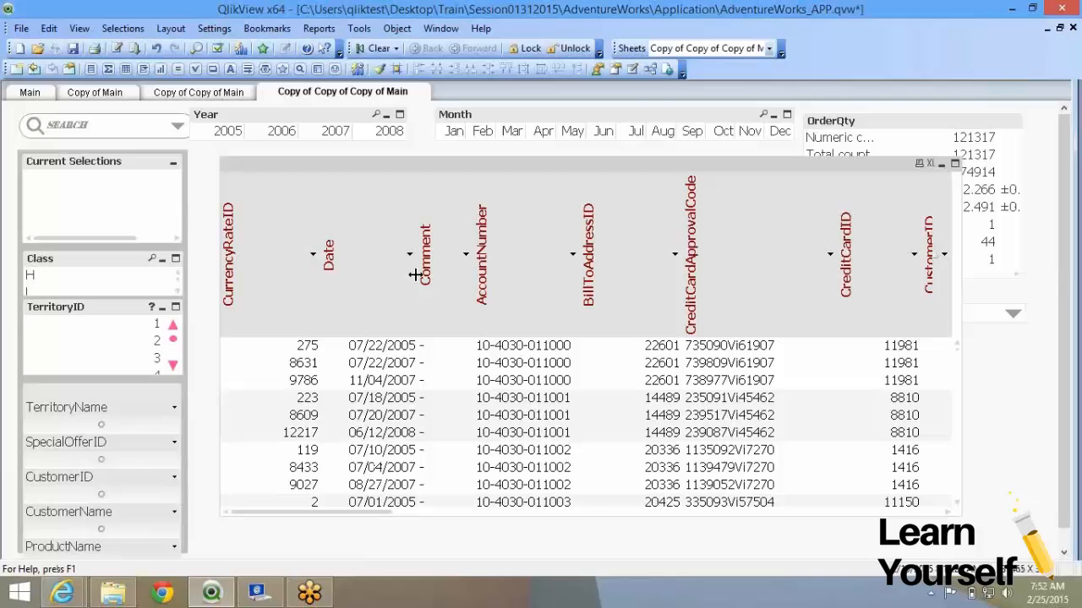
Step: Filter the sheet to TerritoryID 3 to check the table box's response, and clear the selection
click(140, 363)
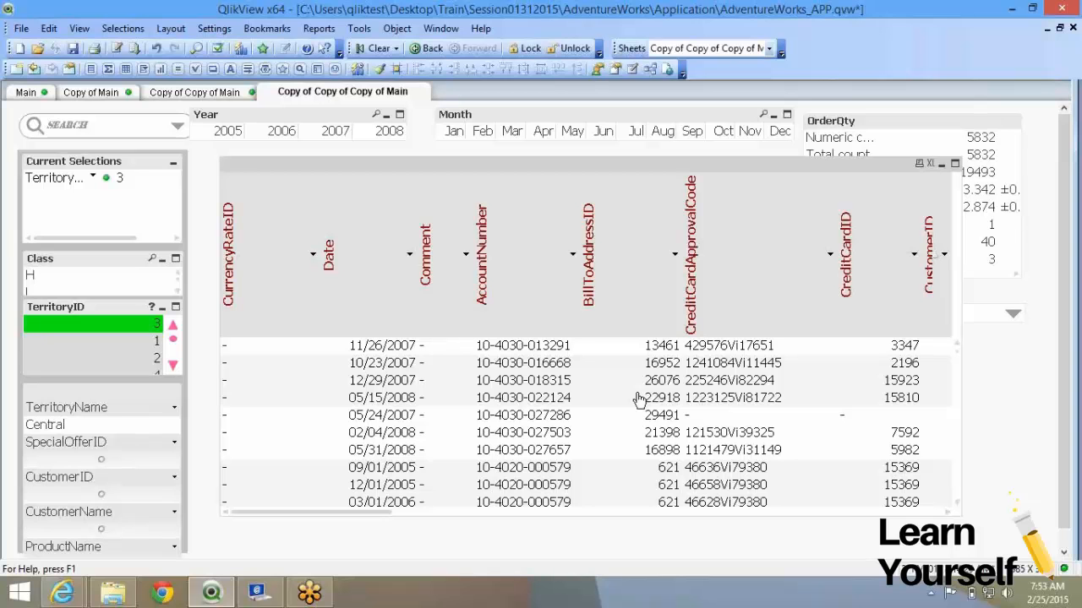
click(145, 333)
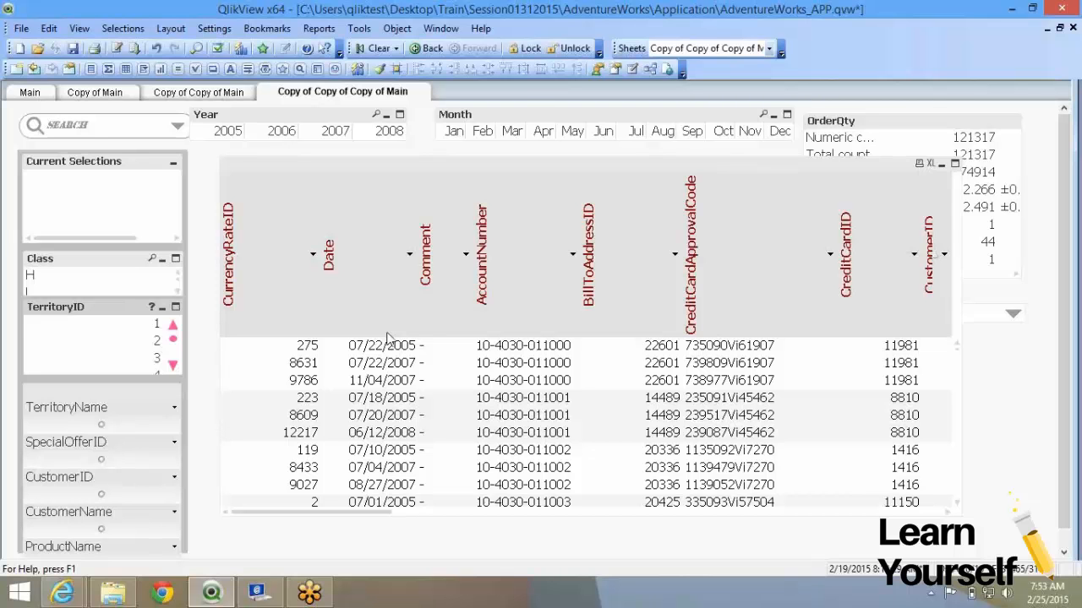
right_click(387, 364)
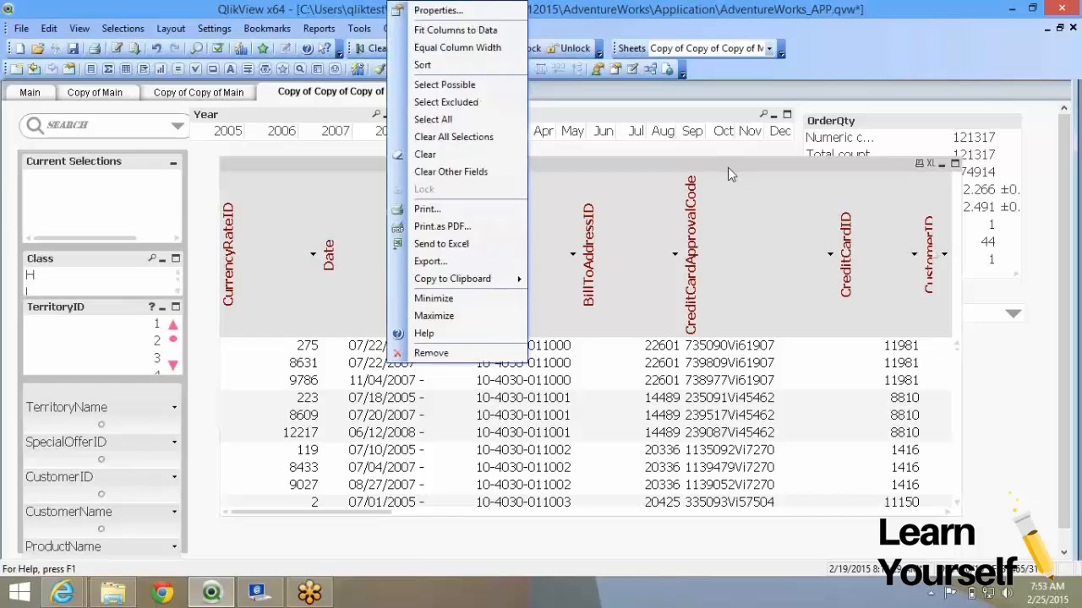
key(super+c)
click(641, 318)
key(super+k)
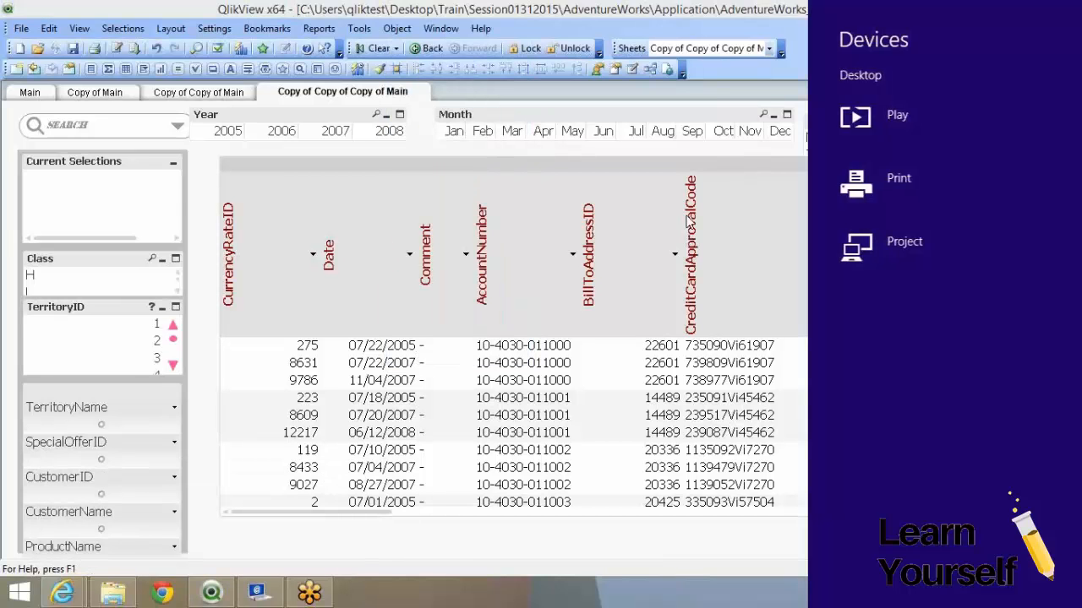
click(709, 158)
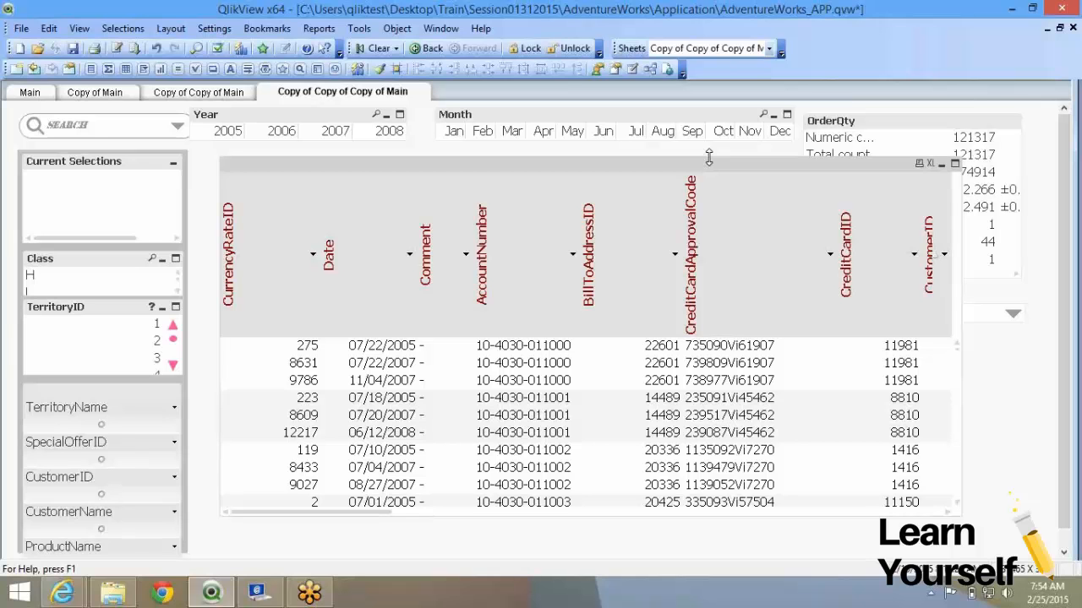
Step: Disable Vertical Labels in the table box's presentation properties and accept the change
right_click(551, 212)
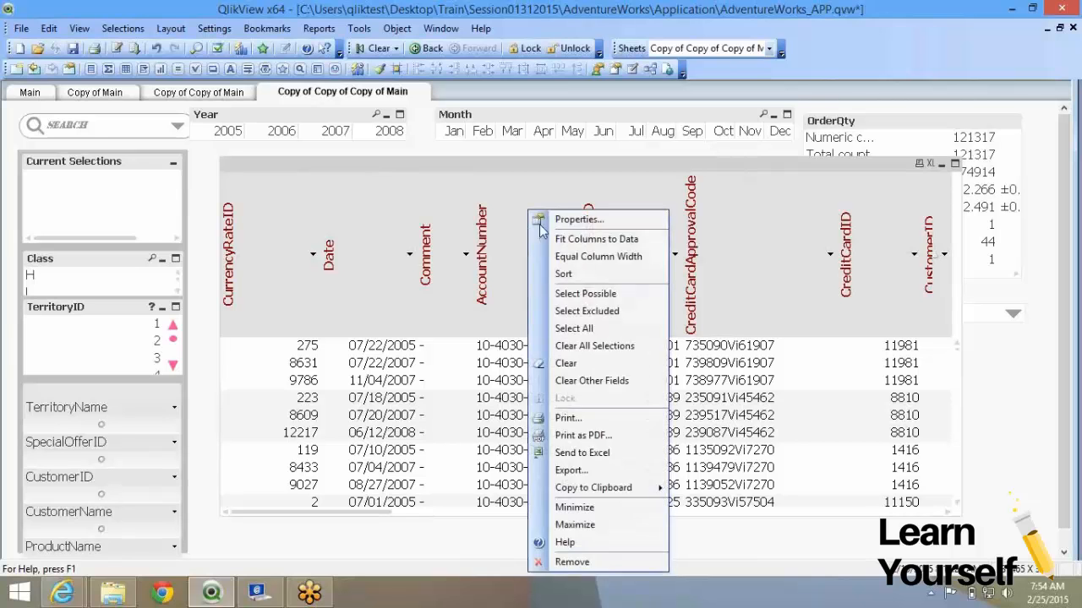
click(560, 219)
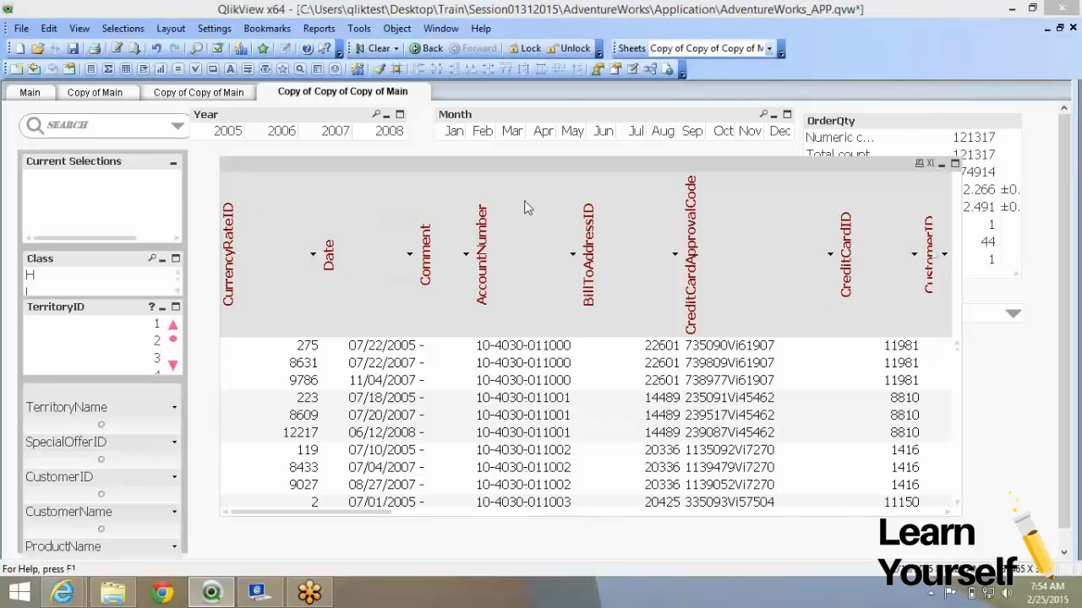
click(385, 110)
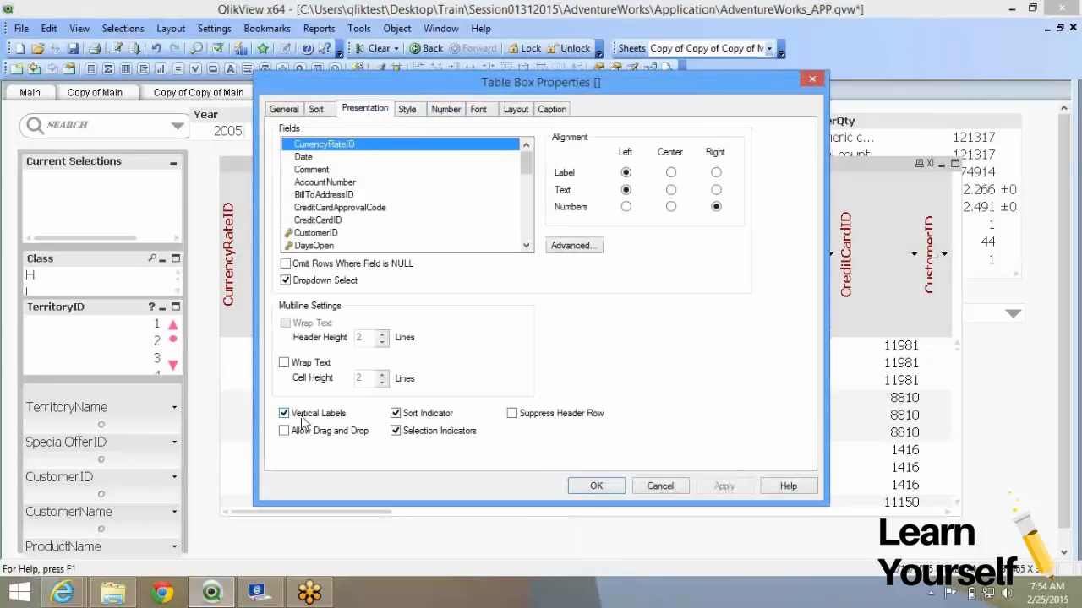
click(302, 422)
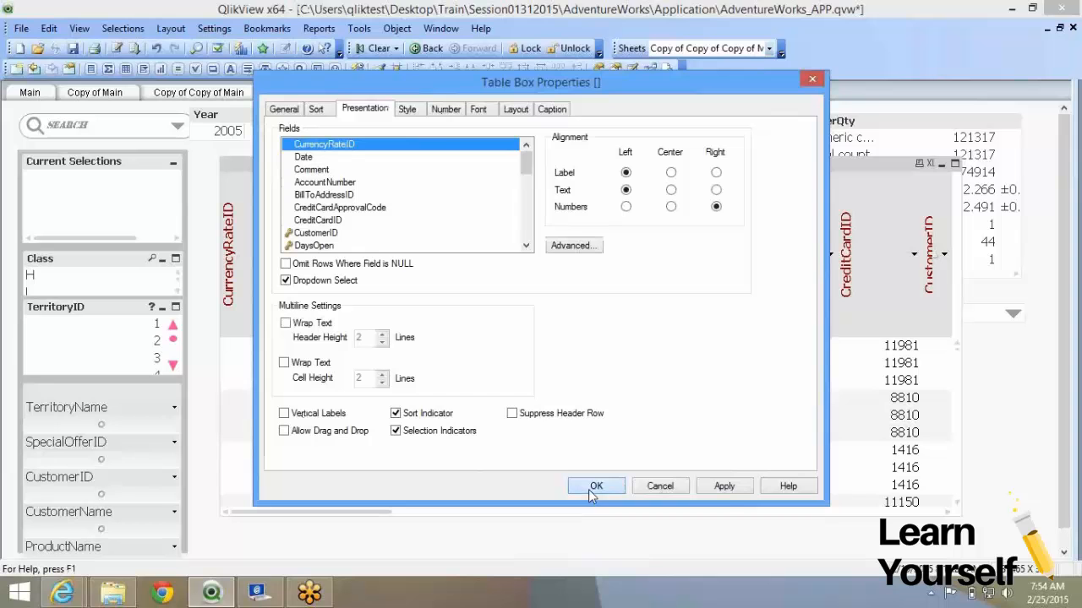
click(589, 489)
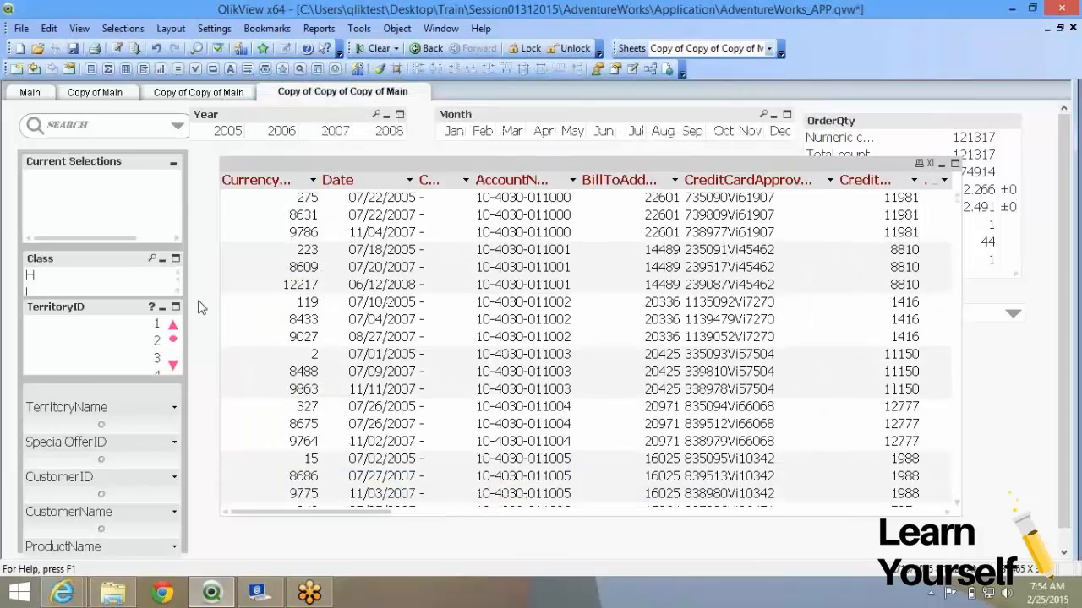
Step: Select TerritoryID 3 to examine the filtered rows under the horizontal headers, and remove that selection
click(151, 360)
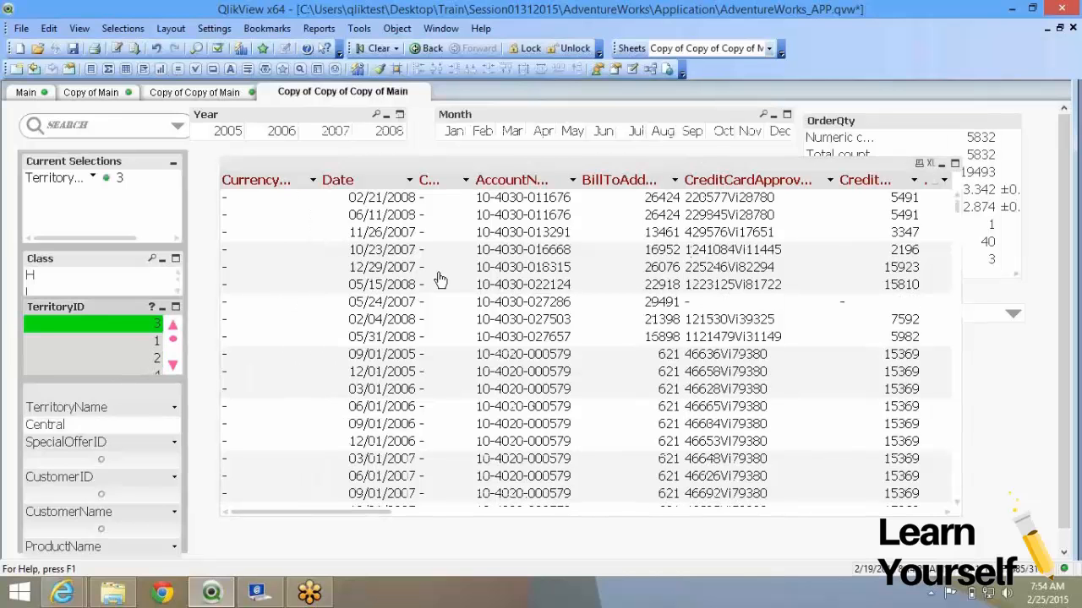
right_click(440, 280)
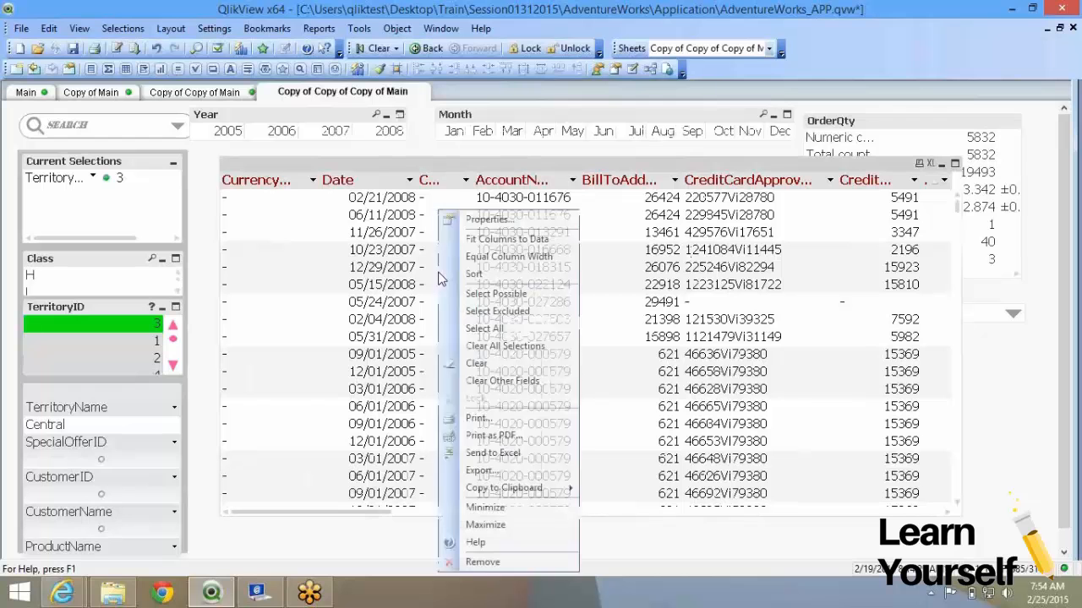
click(667, 554)
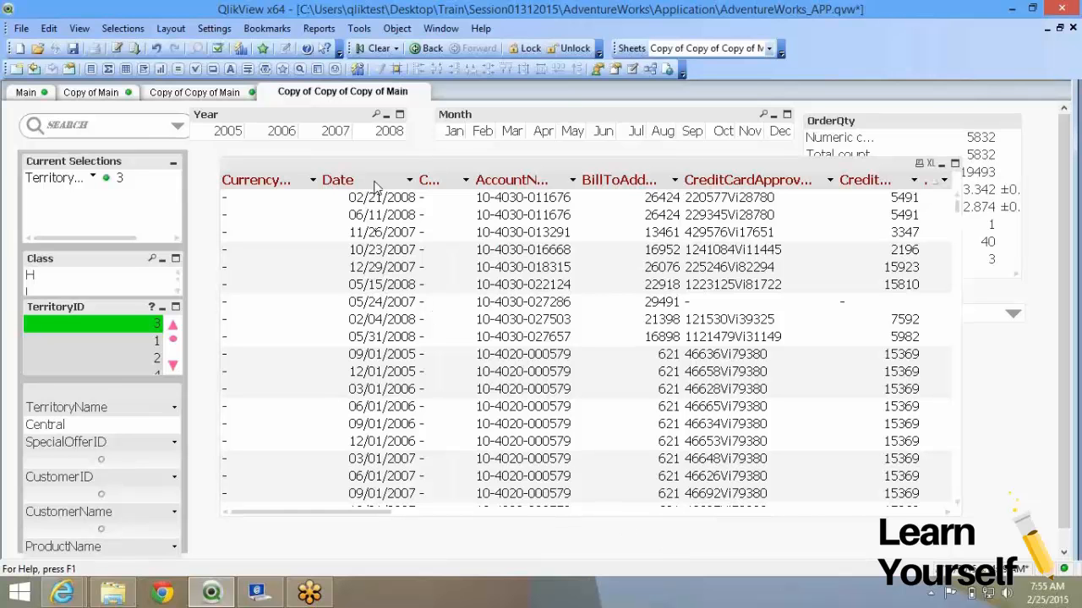
click(135, 327)
click(136, 327)
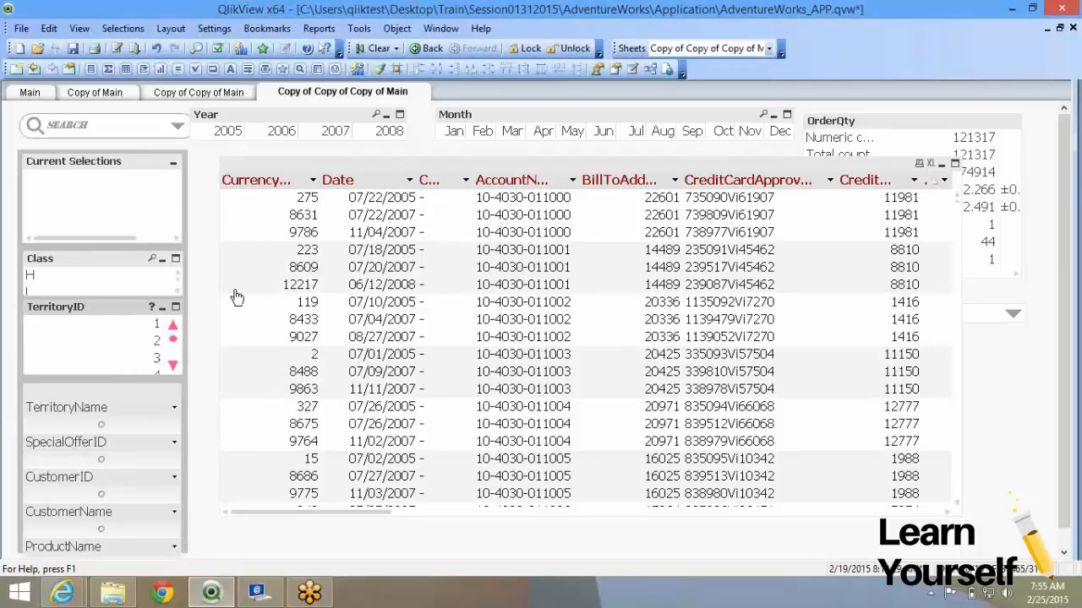
Step: Set the table box's calculation condition to 1=2, and make the box slightly narrower and taller
right_click(334, 205)
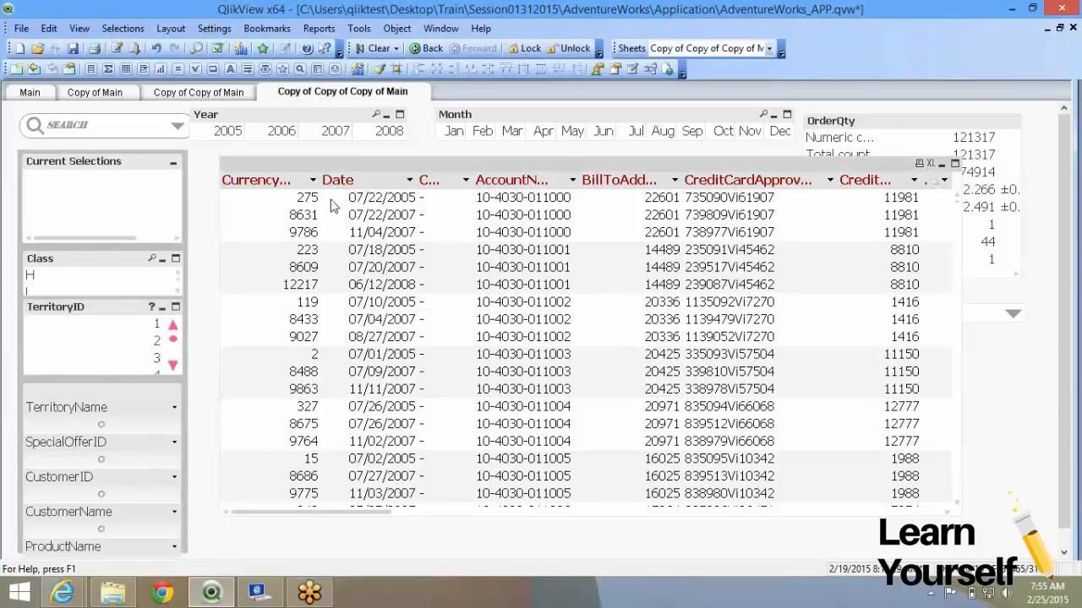
click(347, 211)
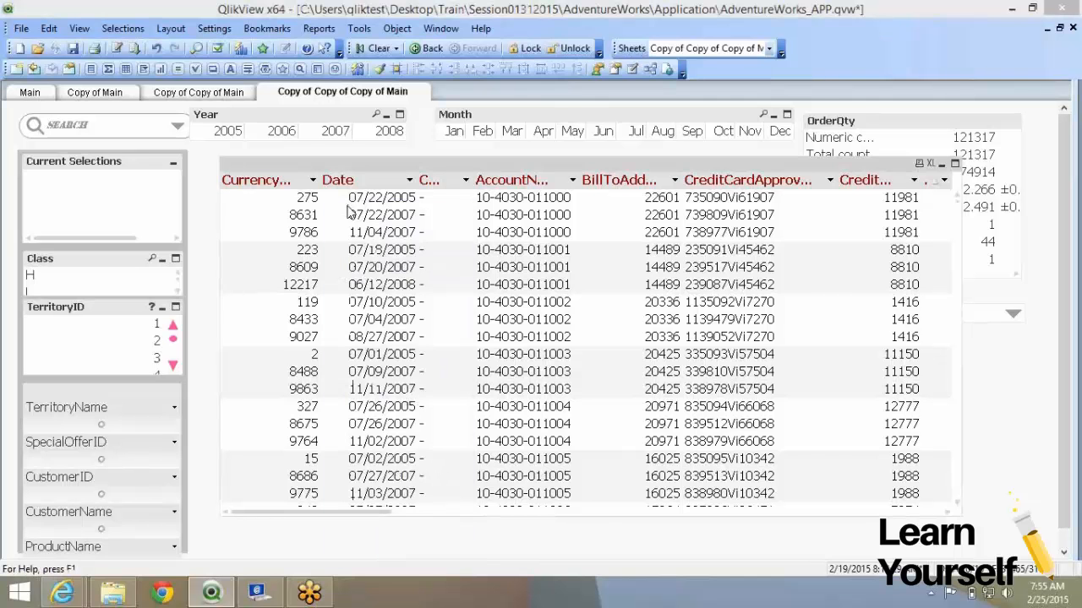
click(283, 109)
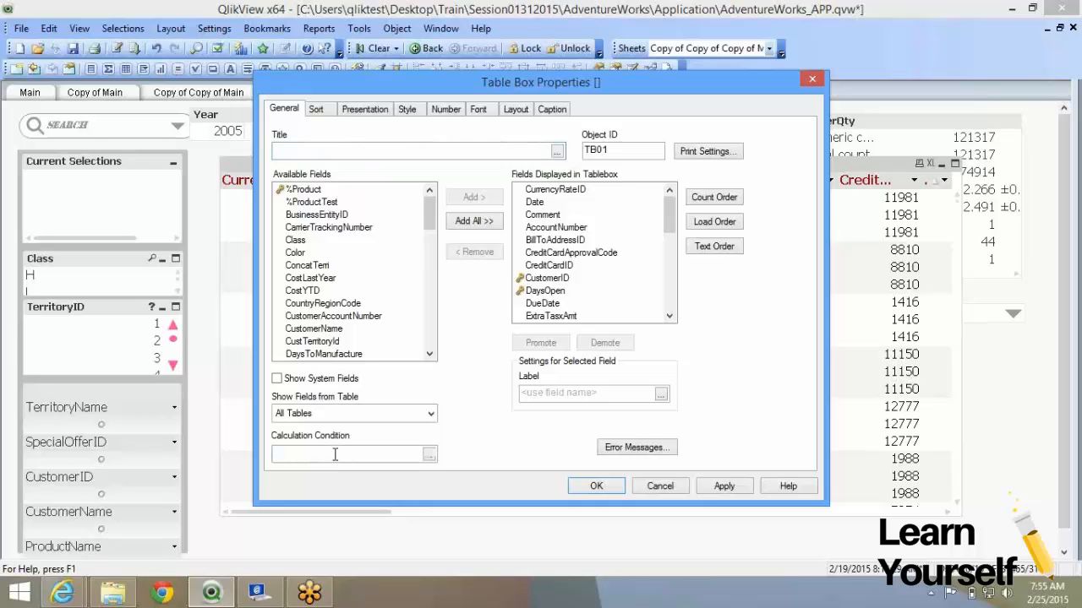
text(1=2)
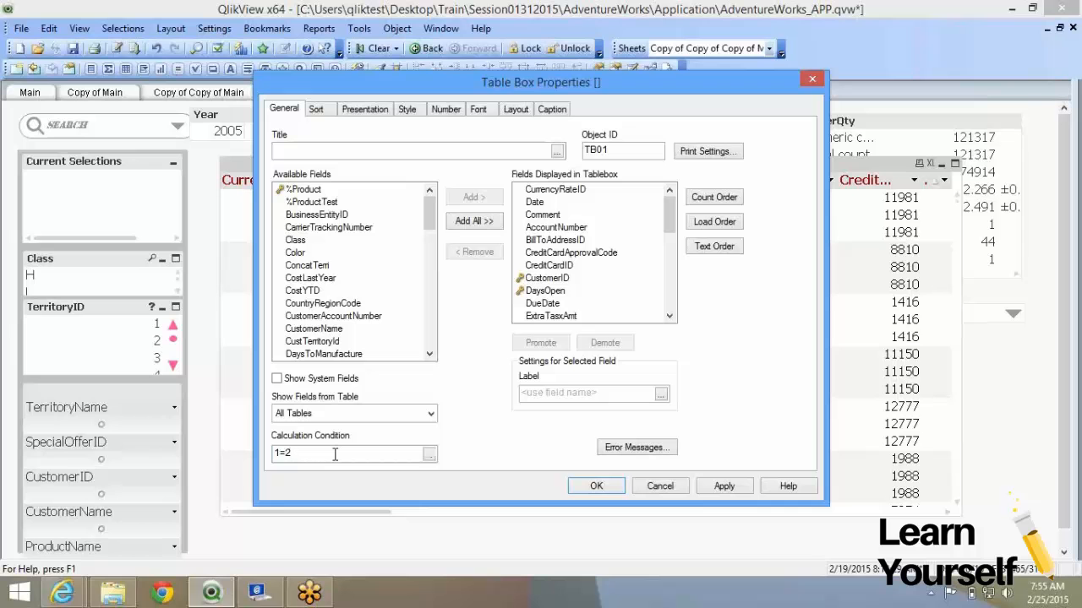
click(596, 488)
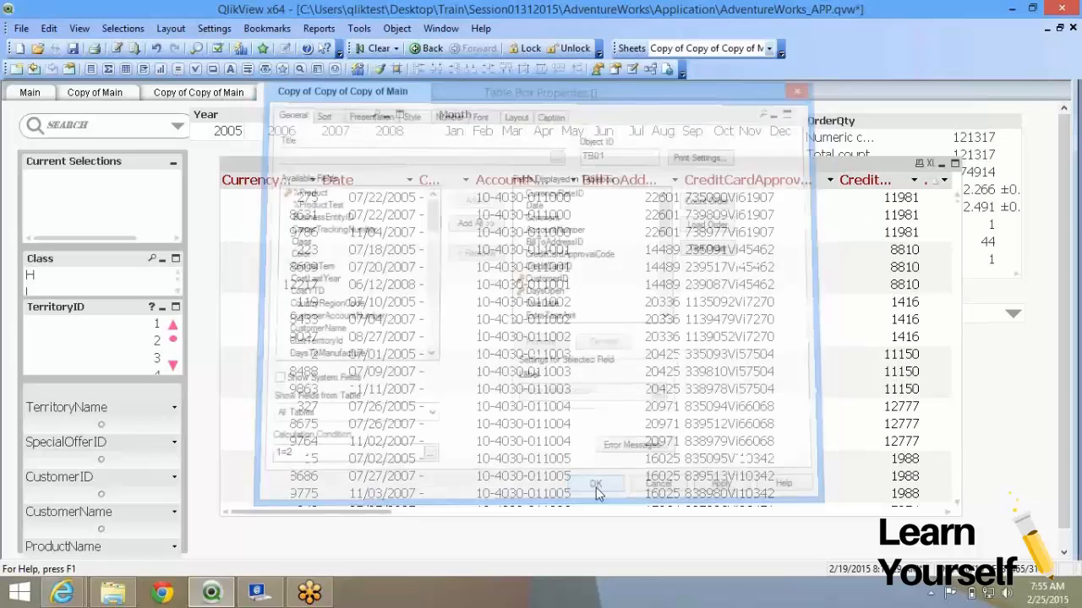
drag(962, 510, 879, 529)
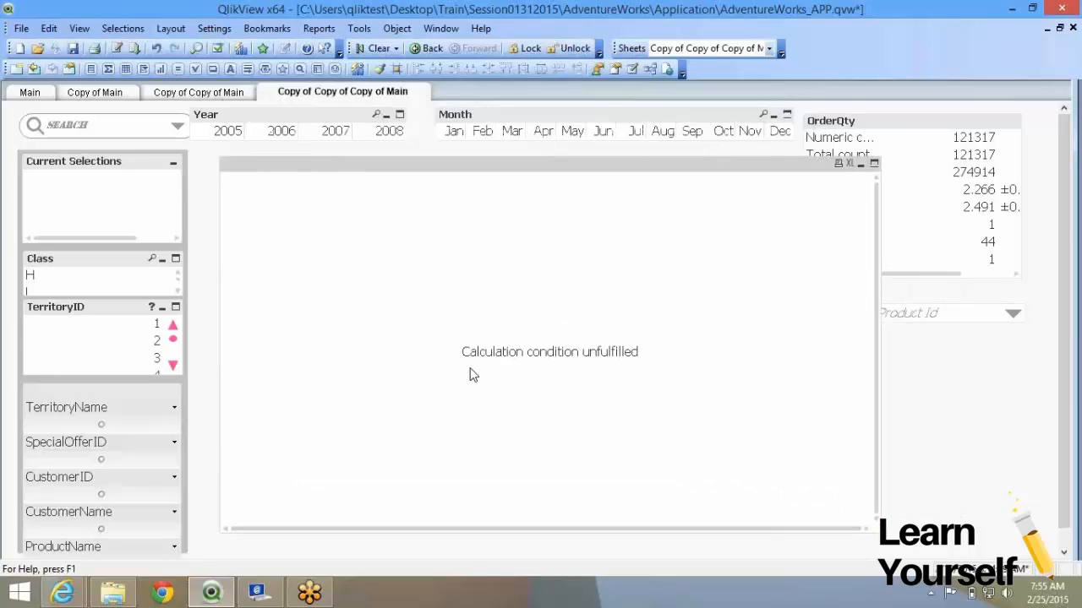
Step: Change the table box's calculation condition to one that is fulfilled, and accept it
right_click(547, 322)
click(583, 333)
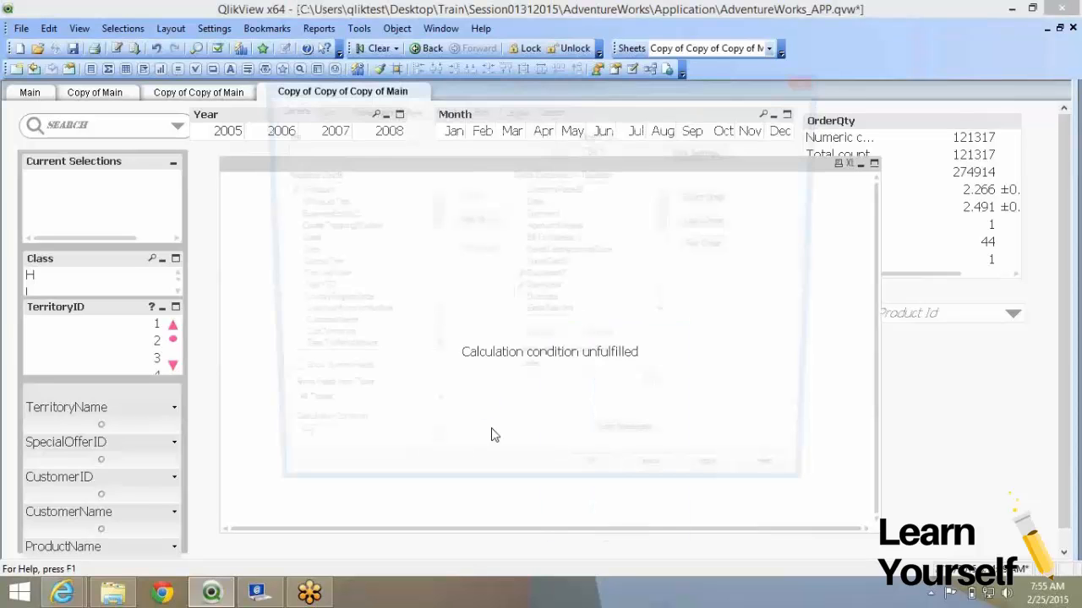
click(583, 487)
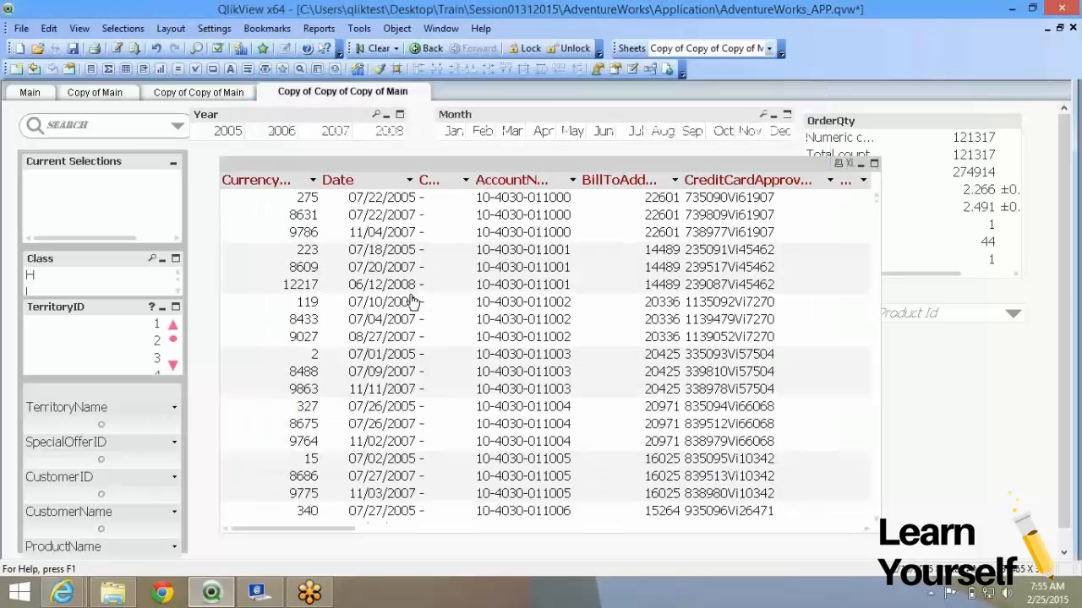
Step: Replace the table box's calculation condition with the GetSelectedCount() function in the expression editor
right_click(412, 296)
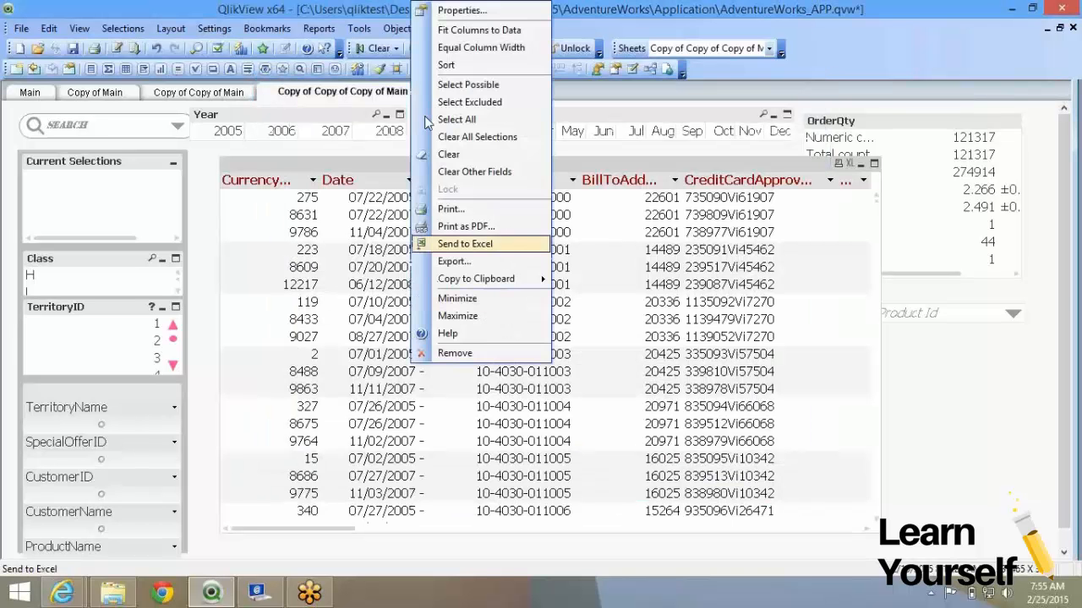
click(461, 10)
drag(339, 454, 261, 458)
text(==)
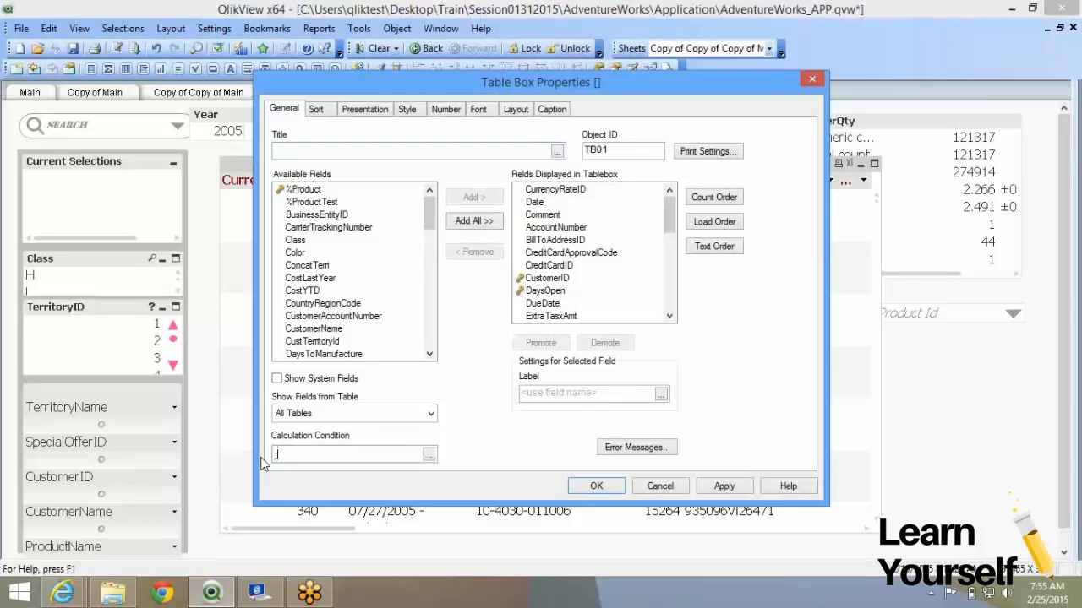
click(430, 455)
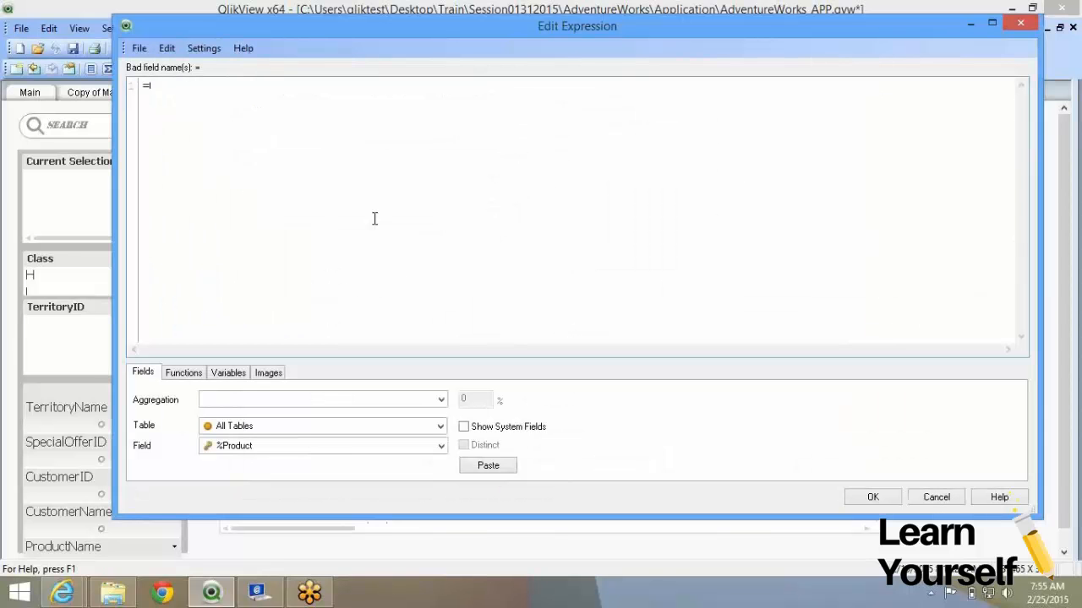
text(gets)
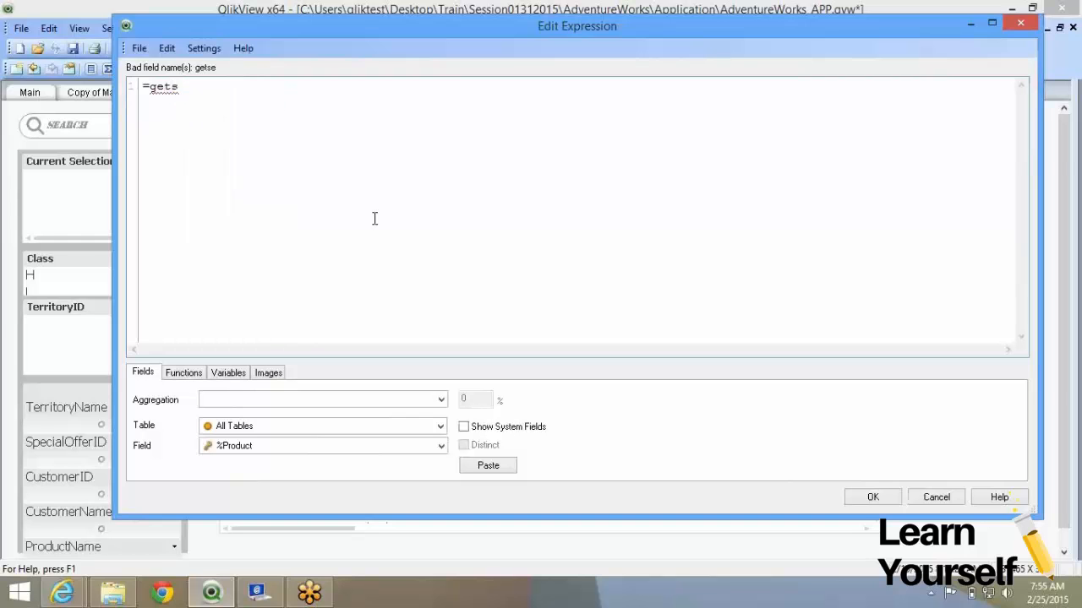
key(Return)
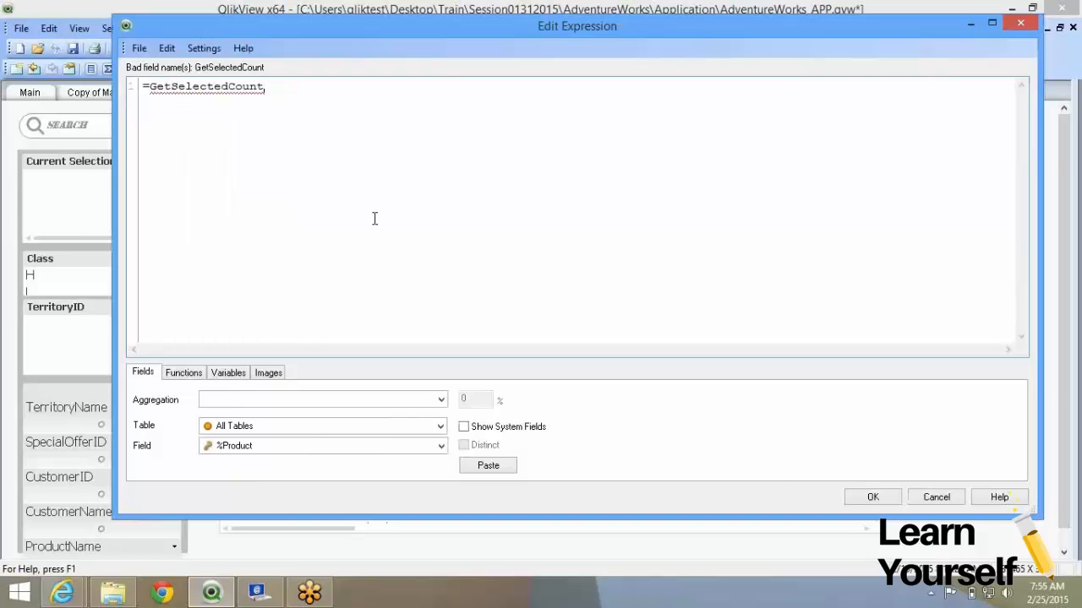
text(())
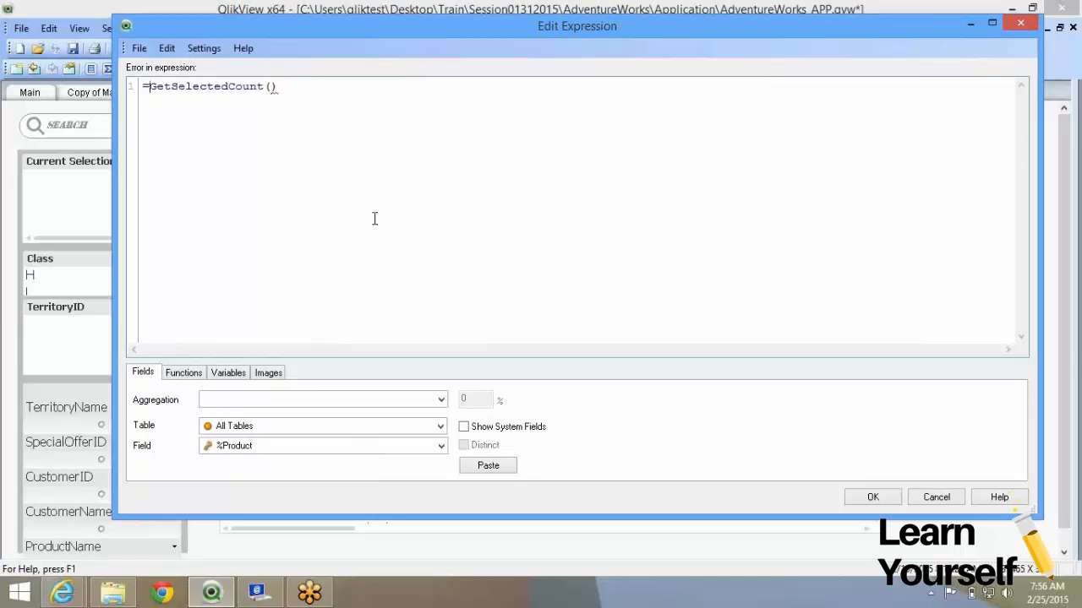
Step: Complete the calculation condition as =if(GetSelectedCount(TerritoryID)=1,1,0) and accept the table box properties
text(if()
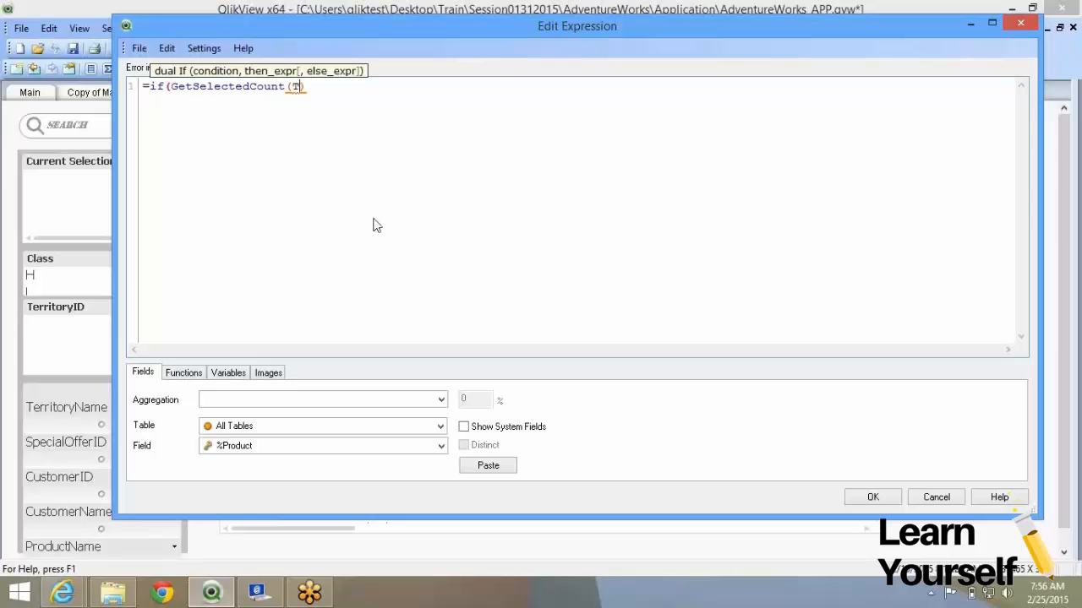
text(Ter)
key(Down)
key(Down)
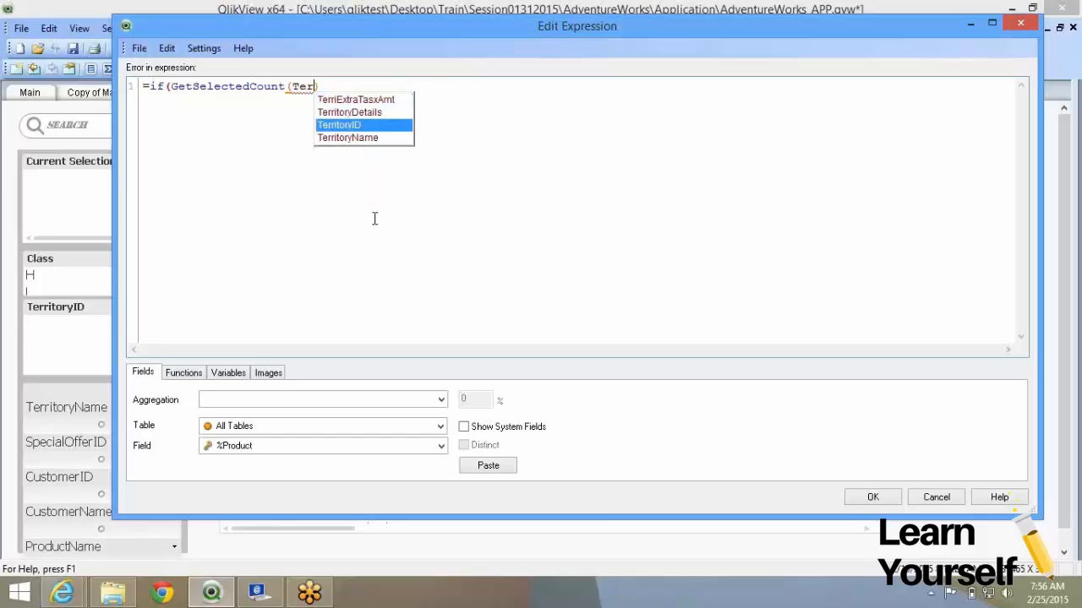
key(Return)
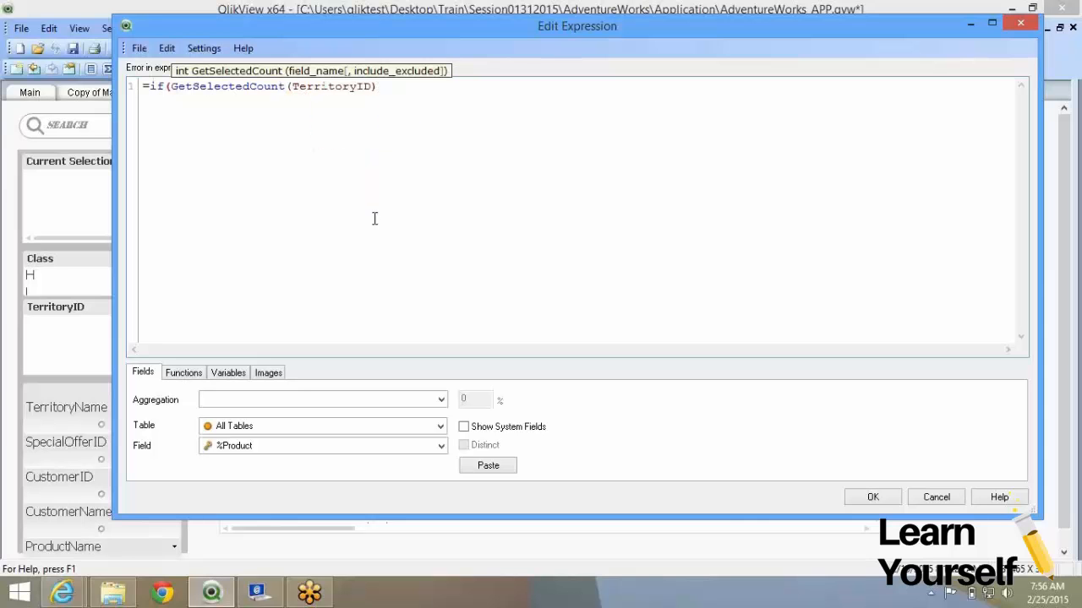
text(=1)
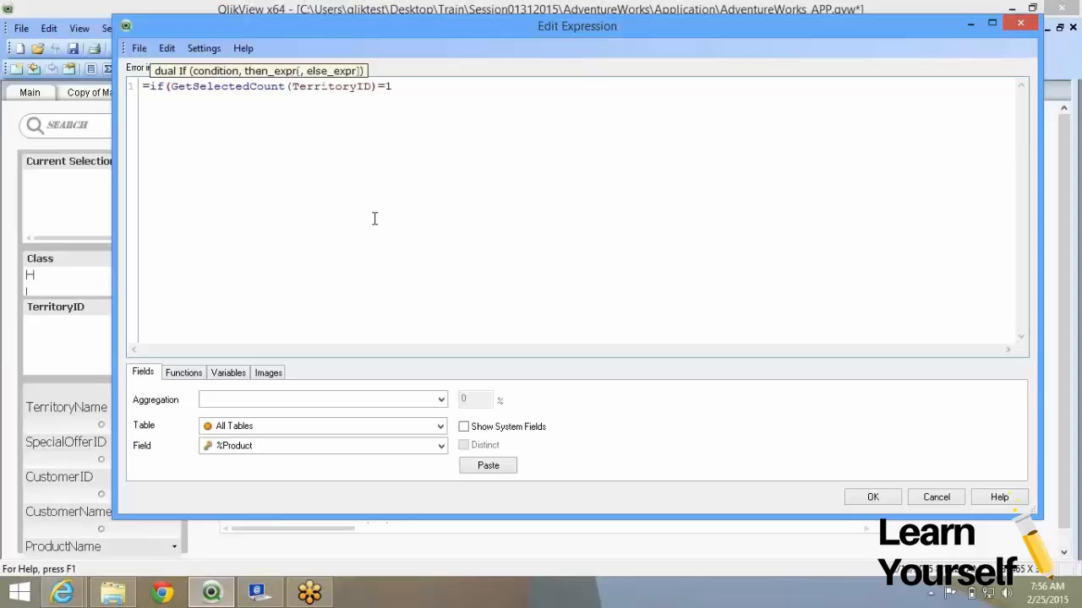
text(,1,0))
double_click(403, 87)
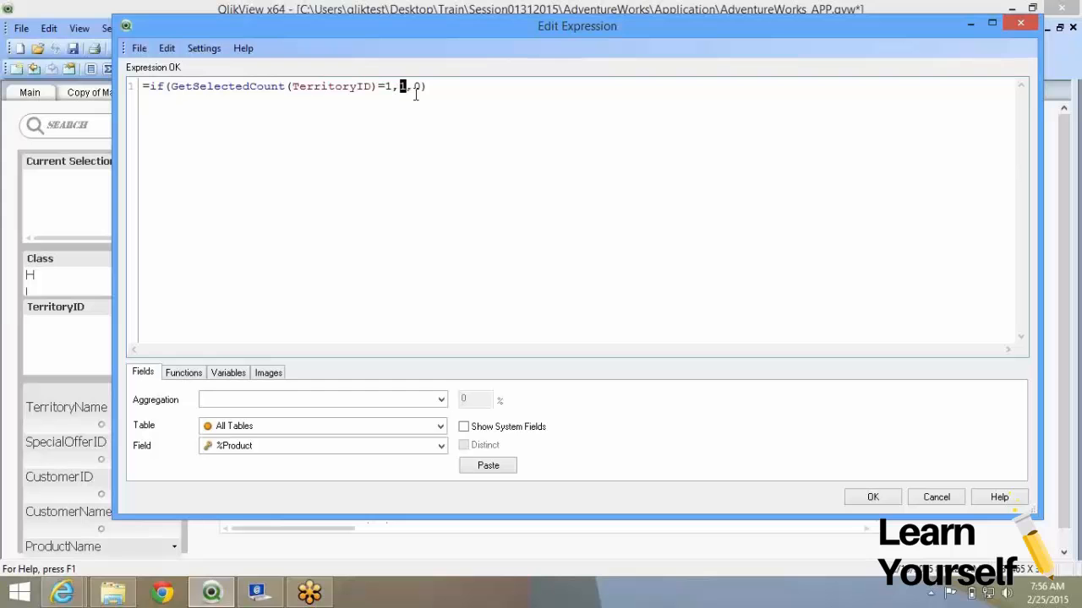
click(412, 86)
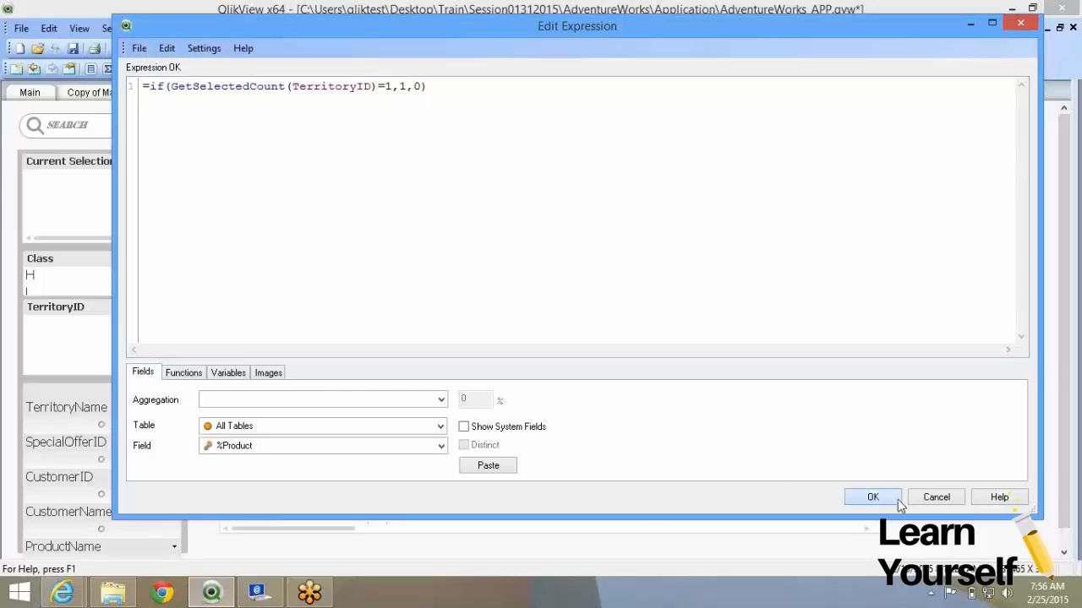
click(873, 497)
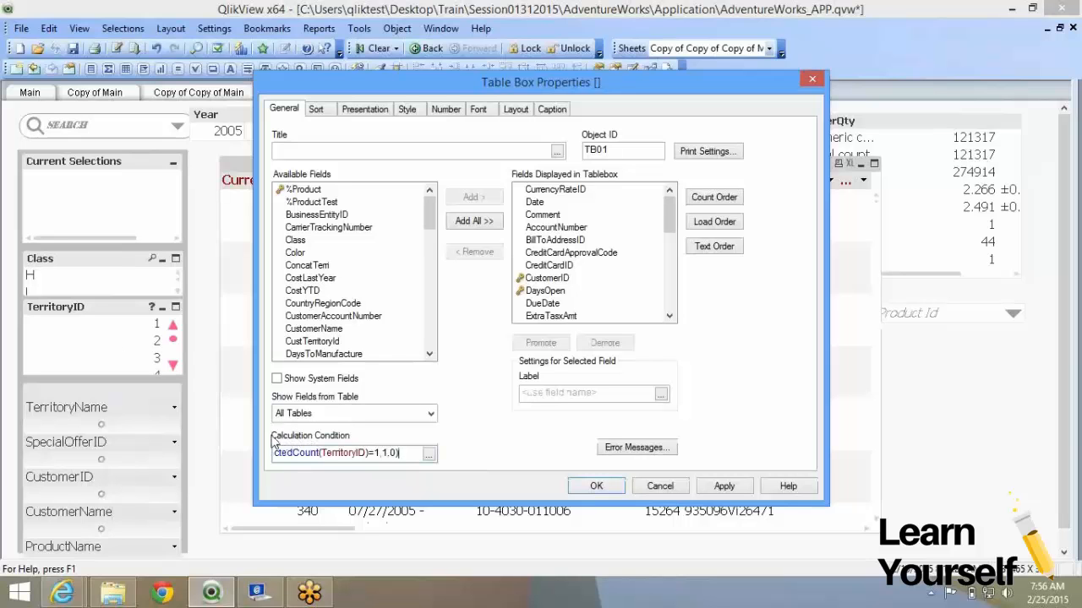
double_click(375, 452)
click(597, 487)
key(super+c)
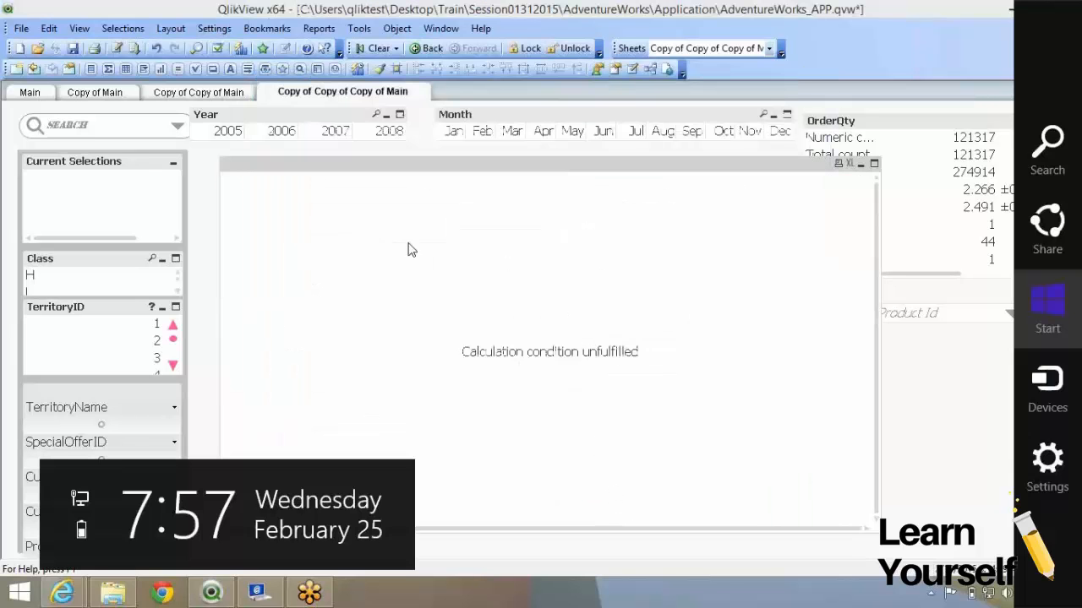
Step: Test the condition by selecting TerritoryIDs 1 and 3 together and 1 alone, and clear the selection
click(129, 343)
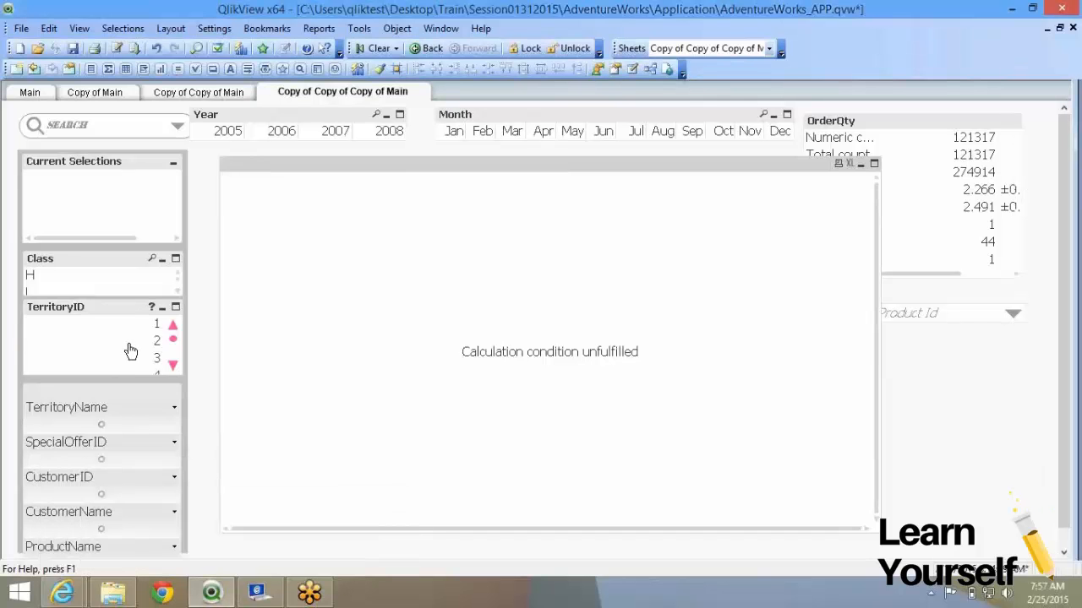
click(129, 344)
drag(130, 343, 137, 368)
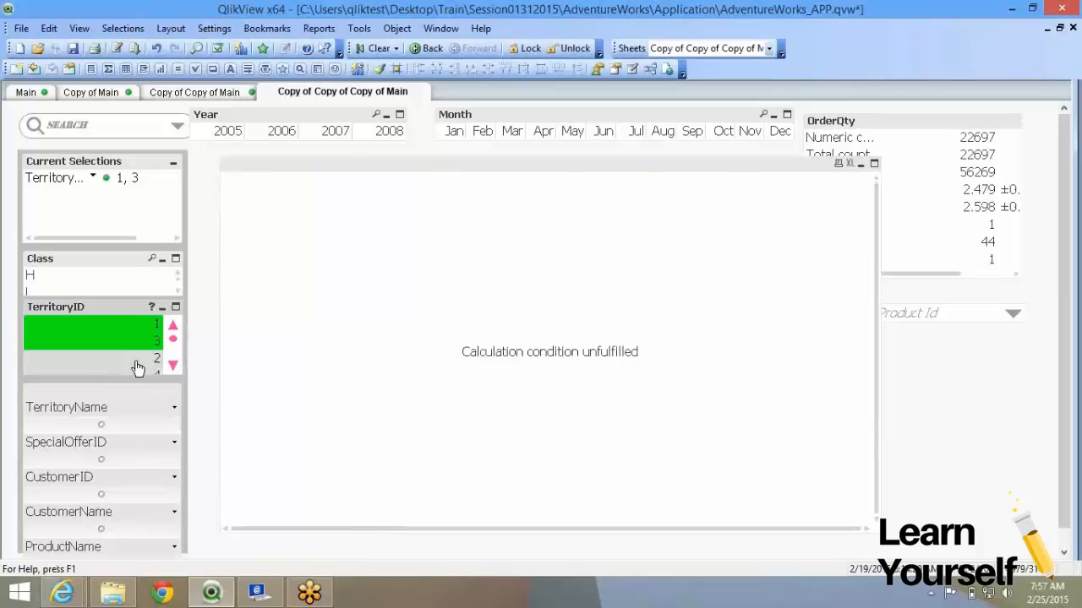
click(140, 344)
click(142, 342)
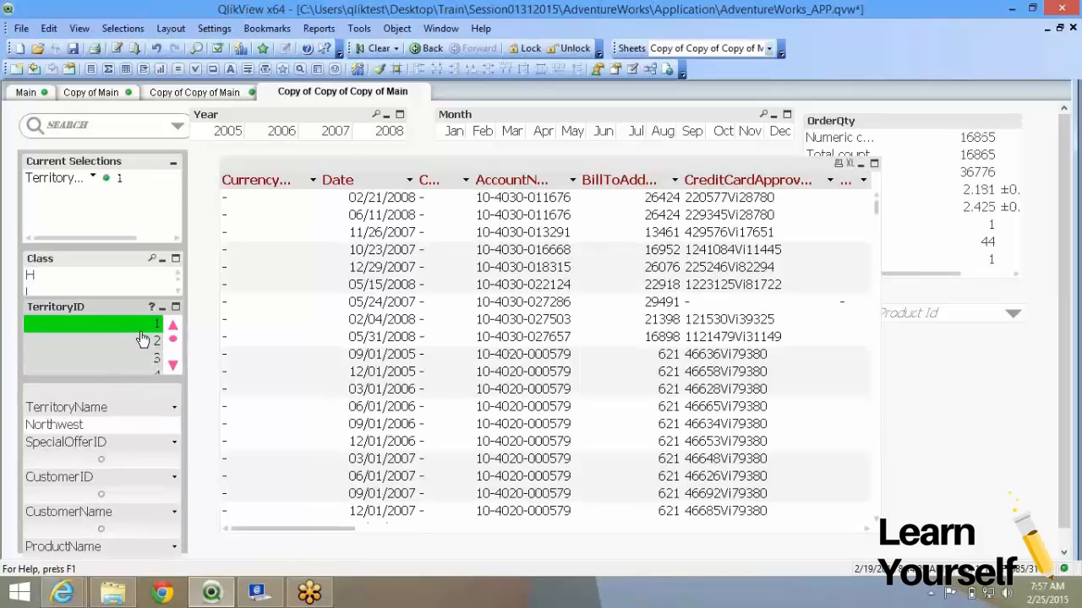
click(142, 330)
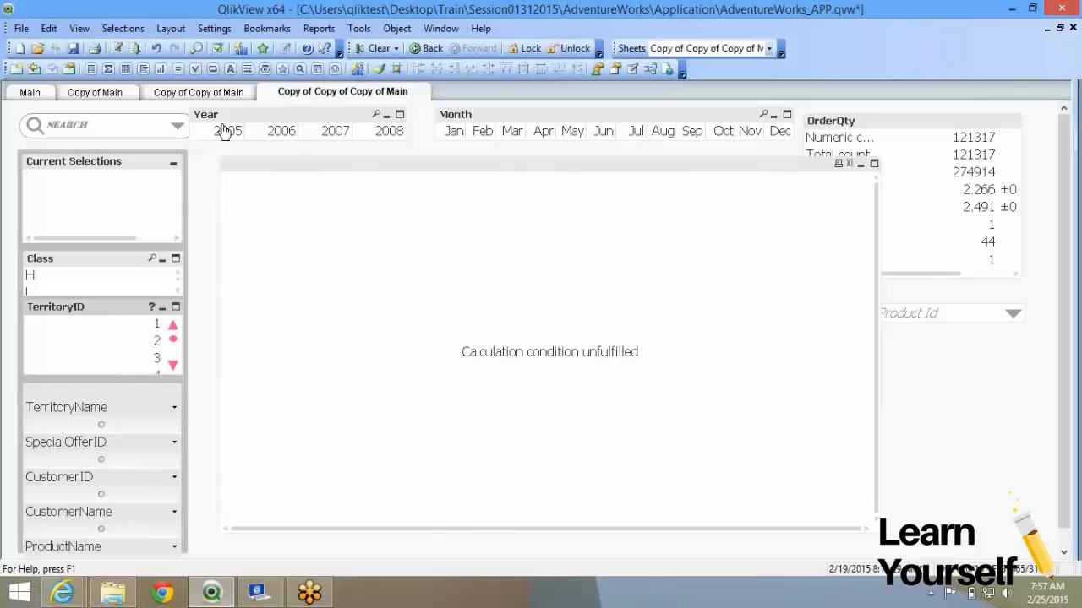
click(184, 95)
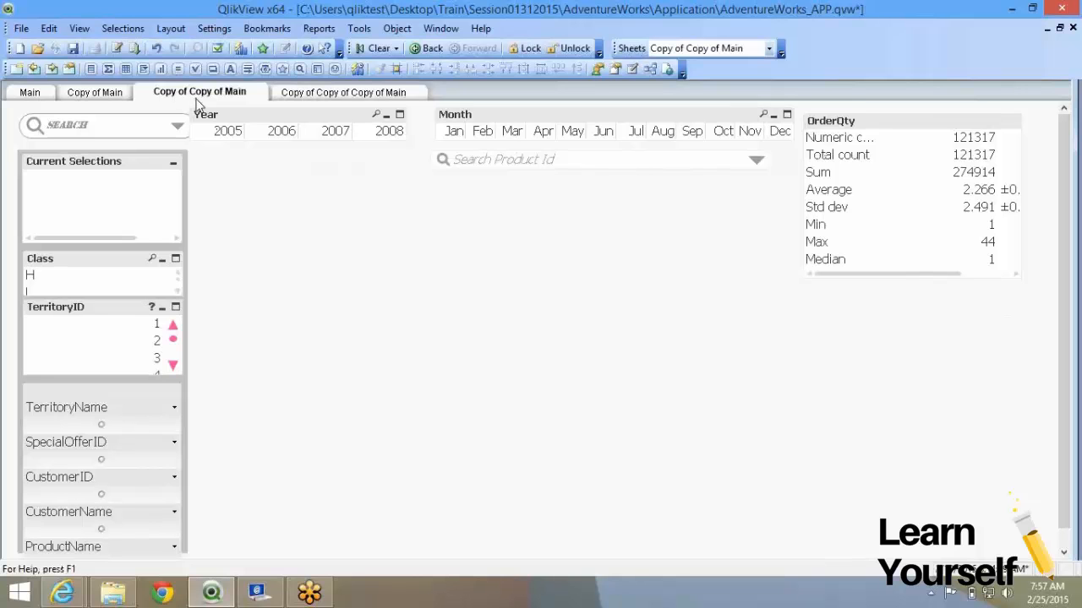
click(330, 95)
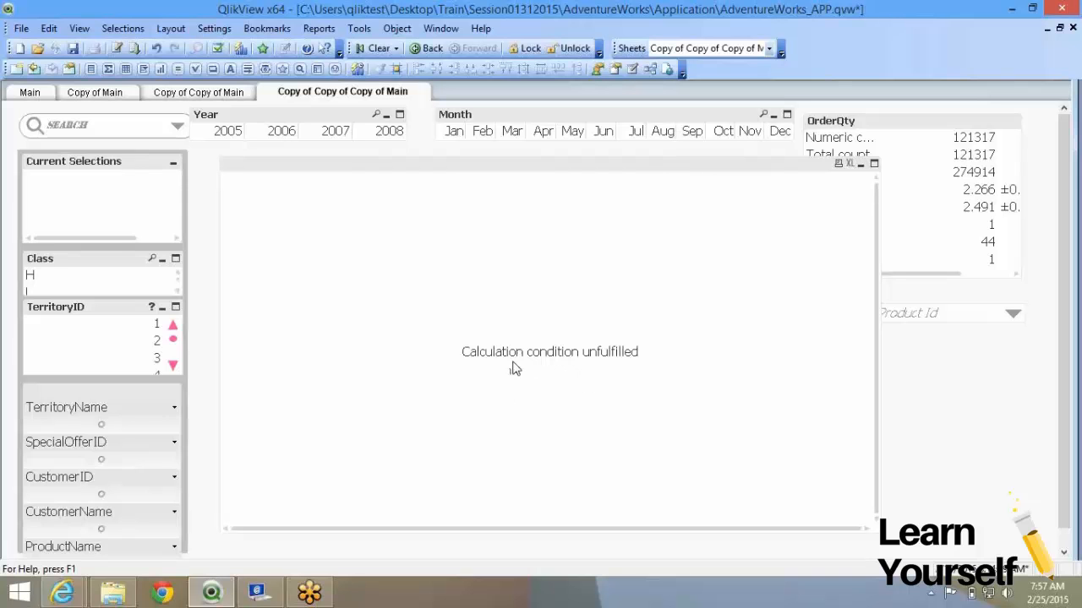
Step: Enter the custom error message "Please Select one TerritoryId" for the table box's Calculation condition unfulfilled error
right_click(408, 289)
click(434, 293)
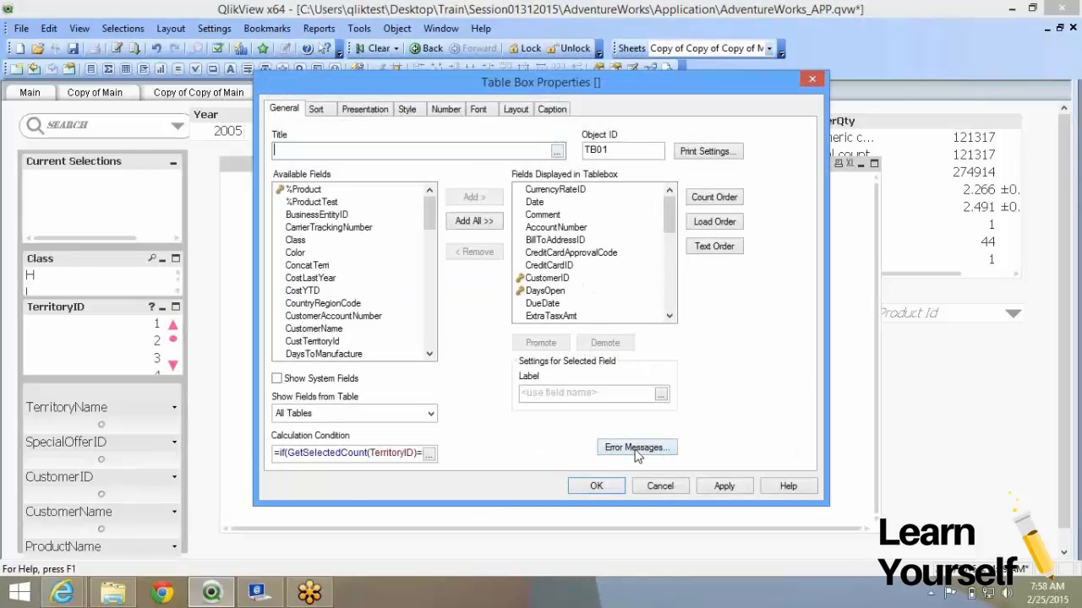
click(635, 449)
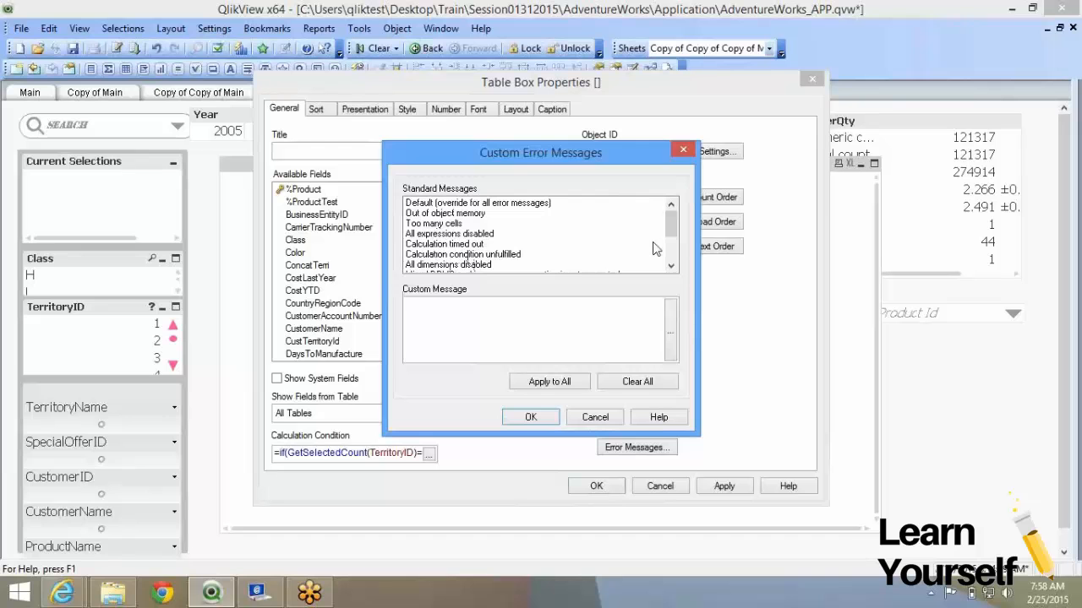
drag(672, 227, 673, 252)
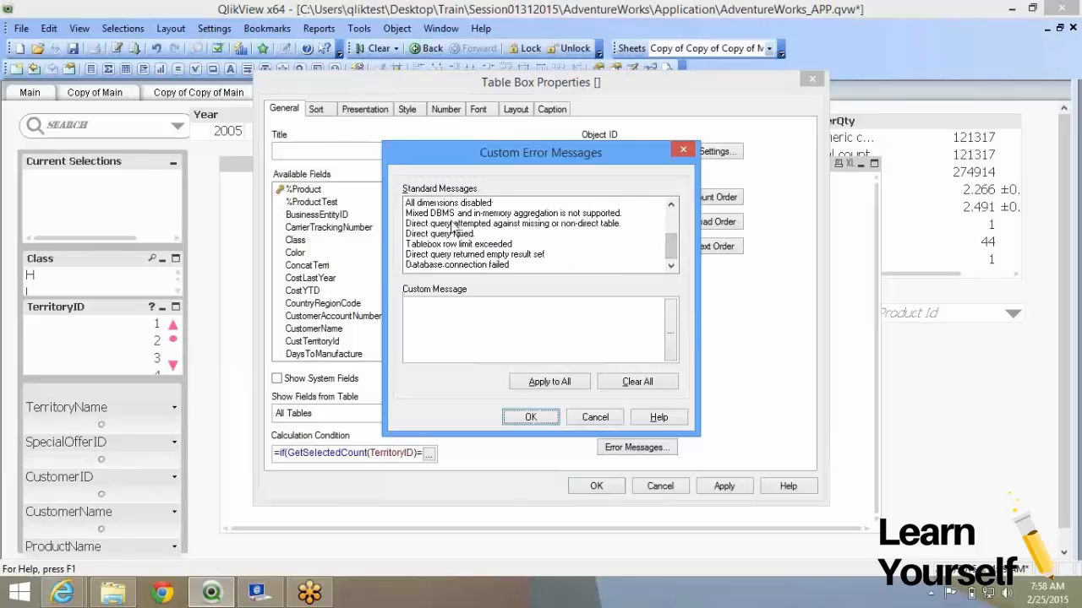
click(673, 222)
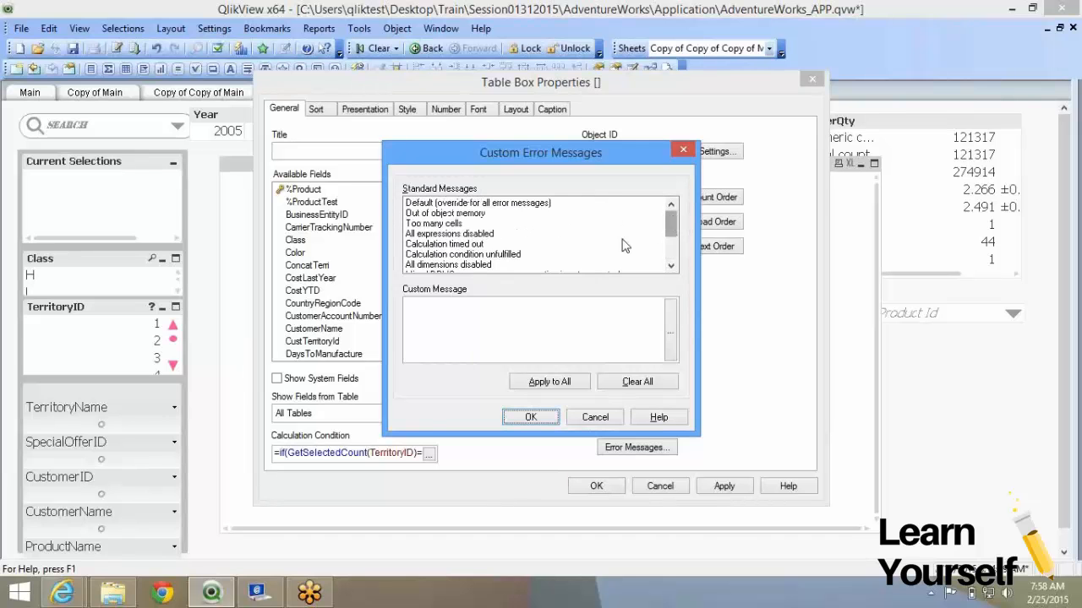
click(460, 255)
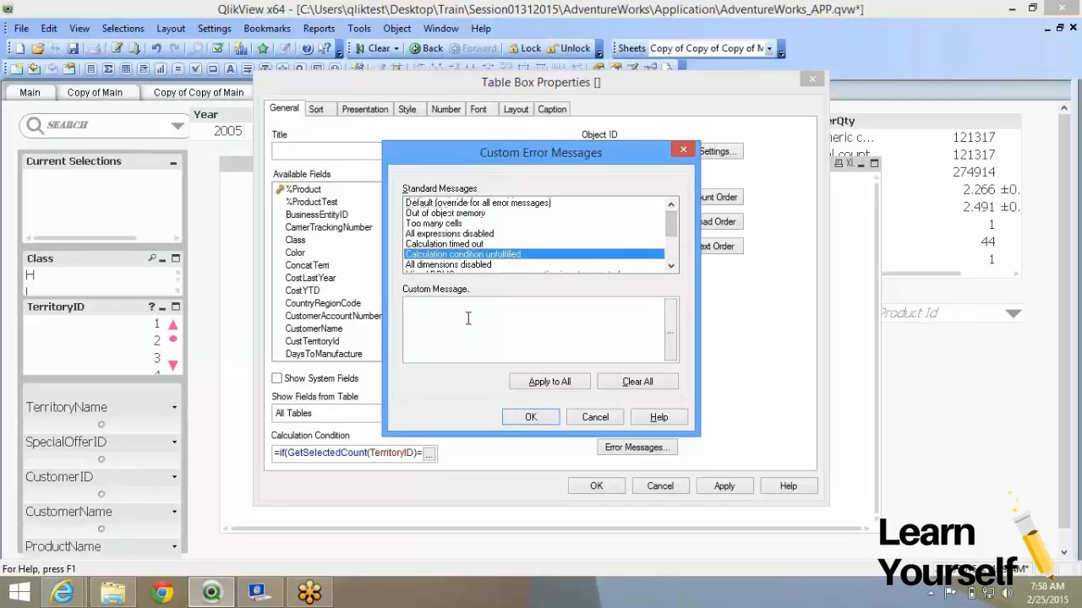
click(442, 323)
text(Please Sele)
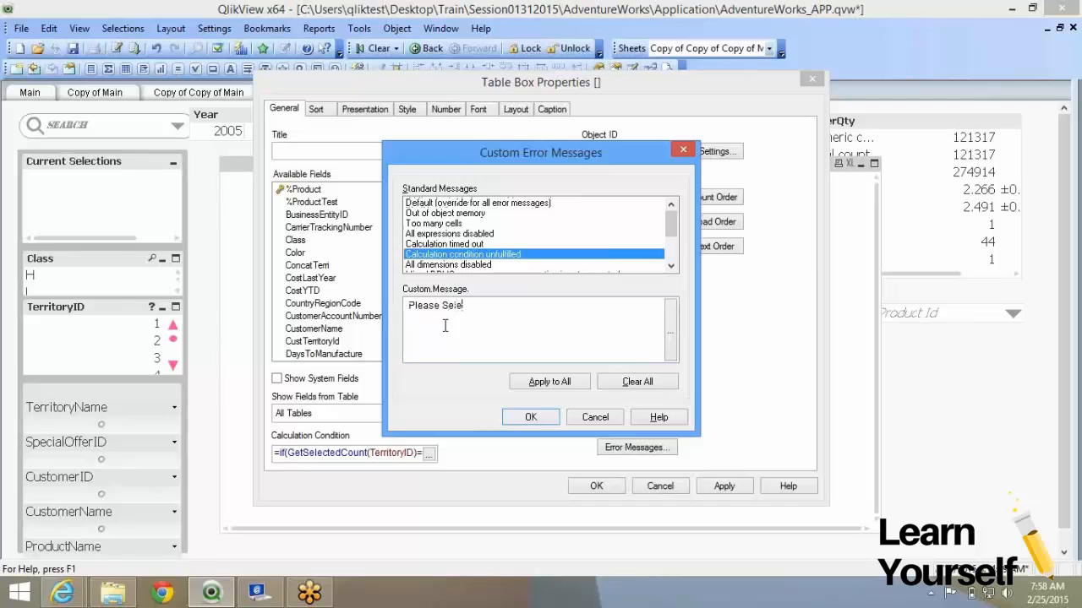
text(ct a te)
key(BackSpace)
key(BackSpace)
key(BackSpace)
text(one Territoryid)
Step: Try applying the custom message to all standard messages, copy its text, and clear all custom messages
click(571, 383)
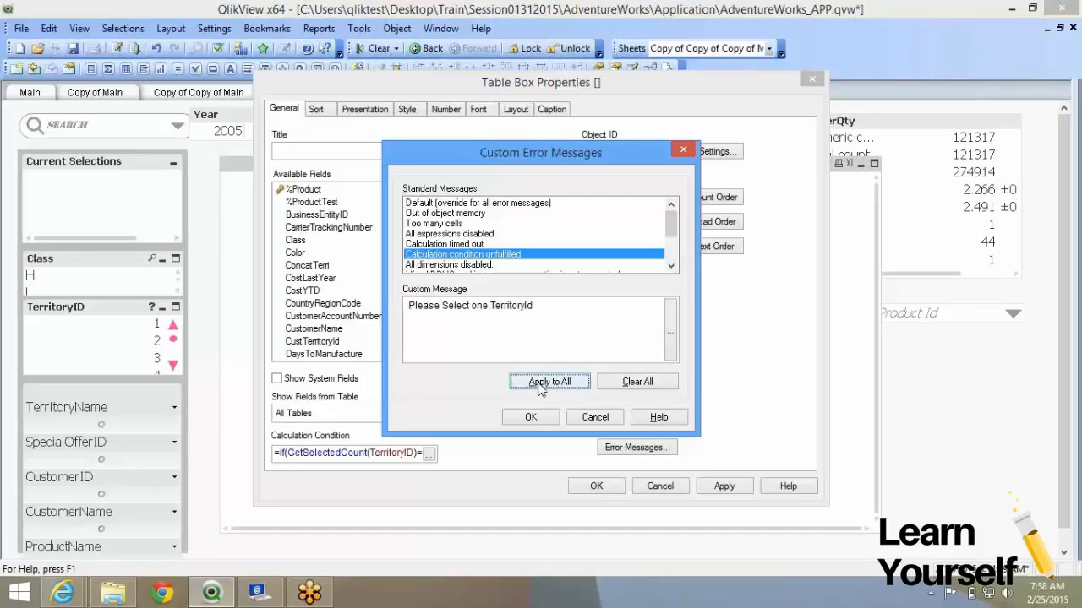
drag(563, 322, 319, 285)
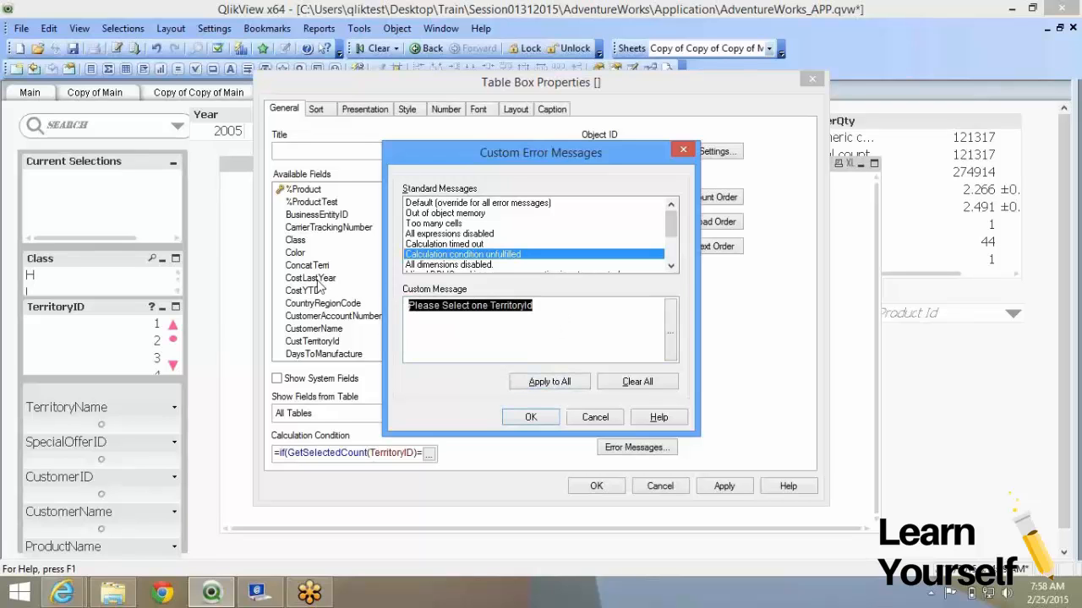
click(640, 382)
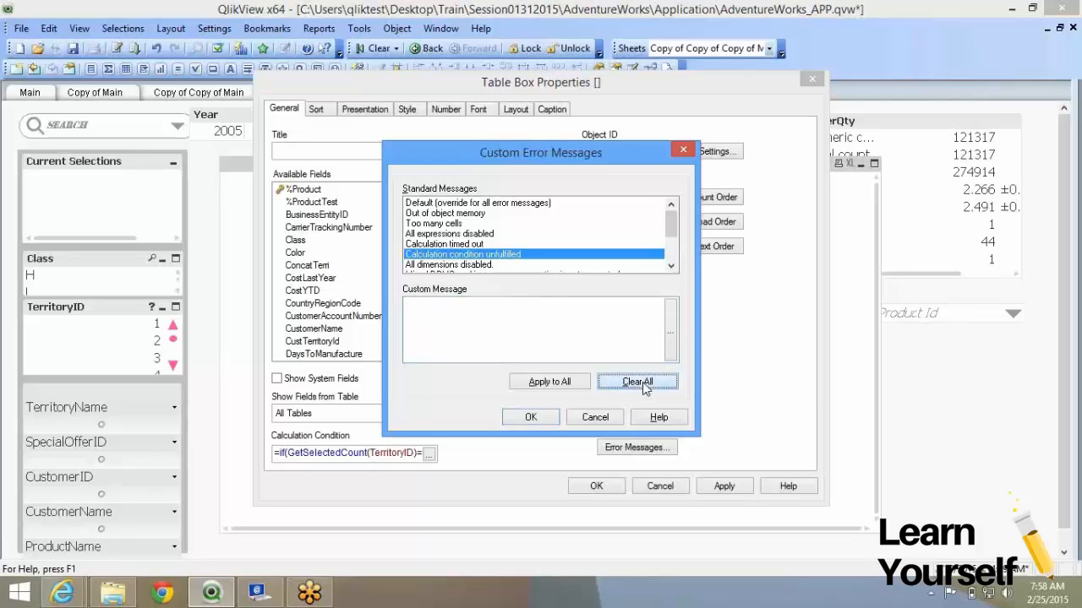
Step: Restore "Please Select one TerritoryId" as the Calculation condition unfulfilled message and accept the table box properties
click(508, 324)
key(ctrl+v)
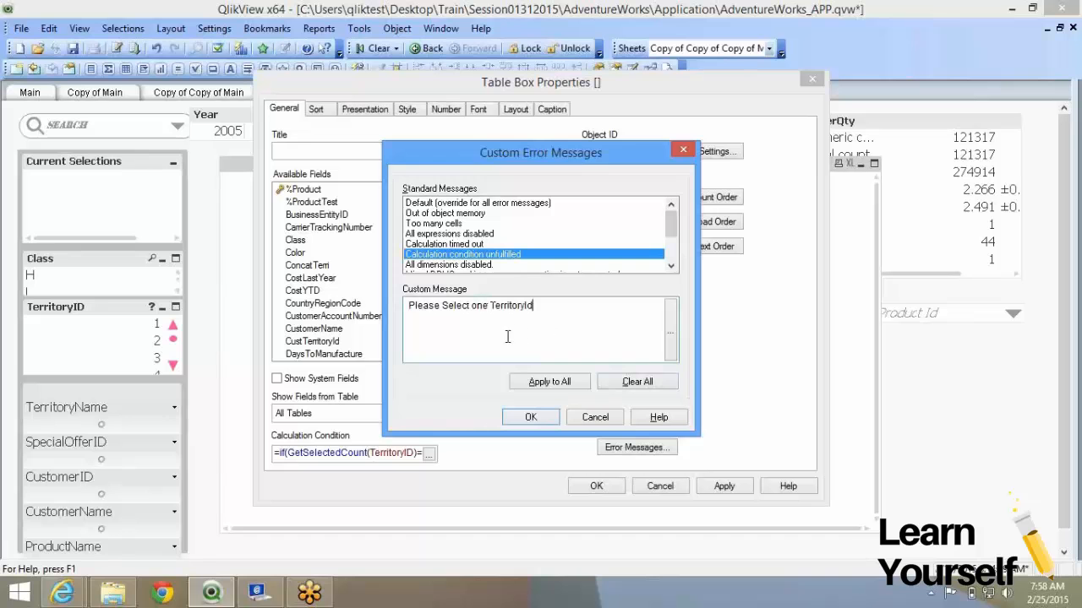
click(532, 418)
click(596, 486)
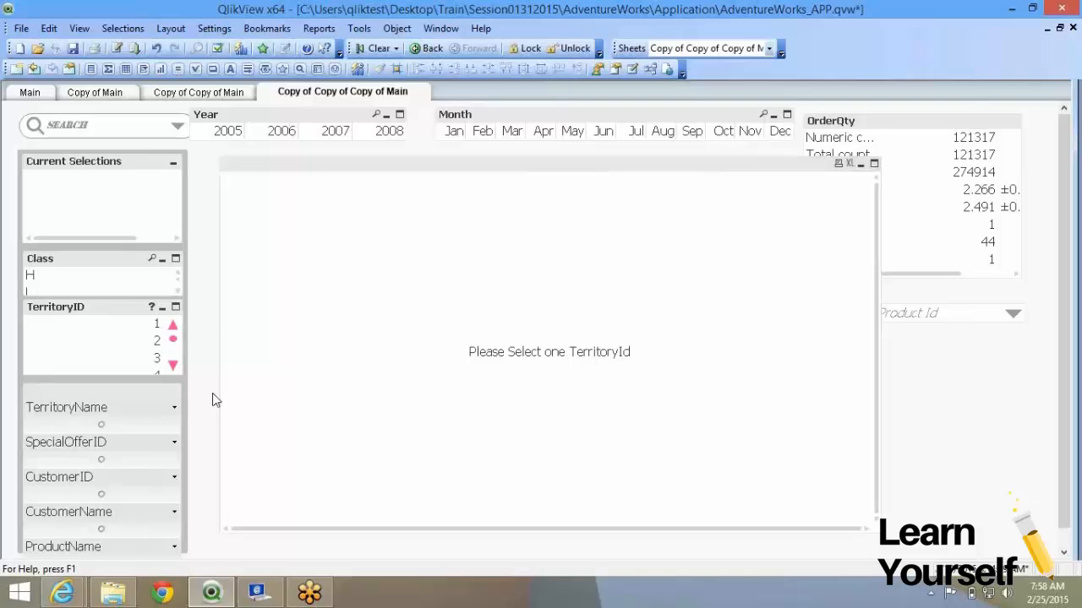
Step: Test the custom message by selecting TerritoryID 2, 1 and 2 together, and 2 alone, and clear the selection
click(96, 341)
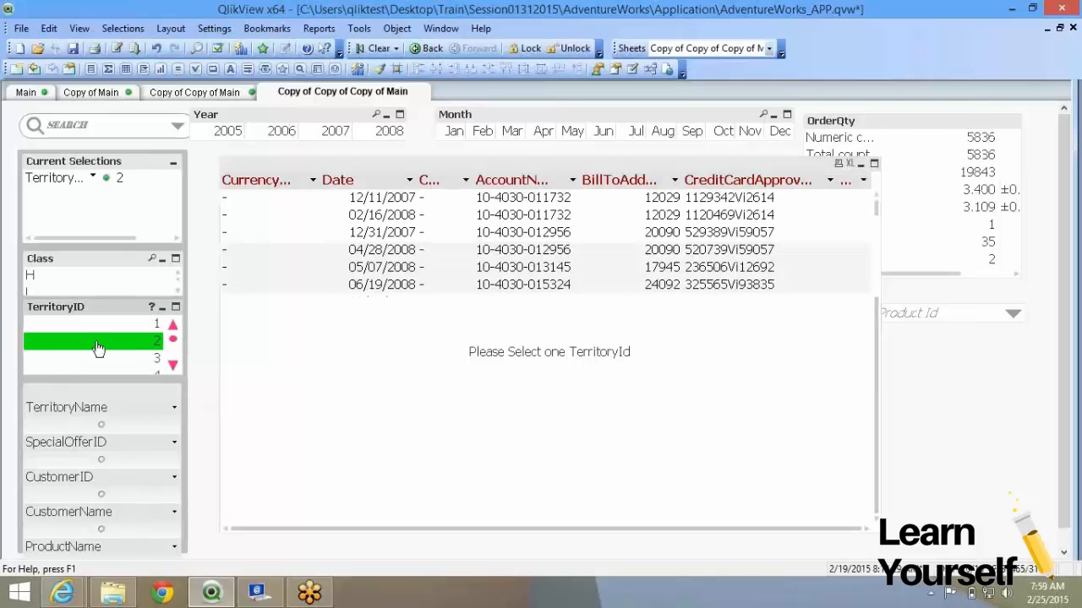
ctrl+click(120, 343)
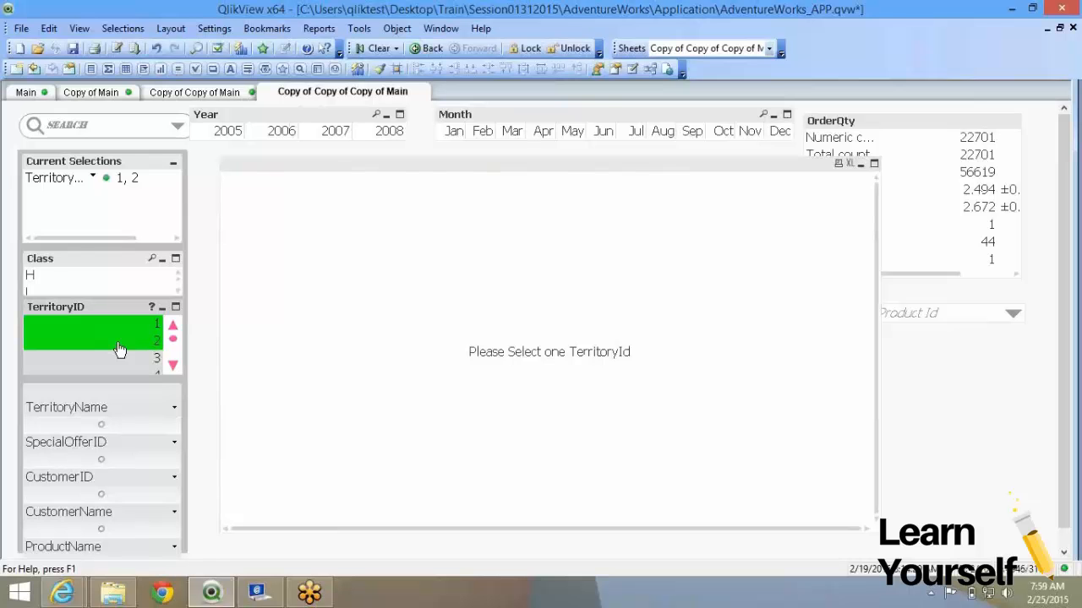
click(117, 344)
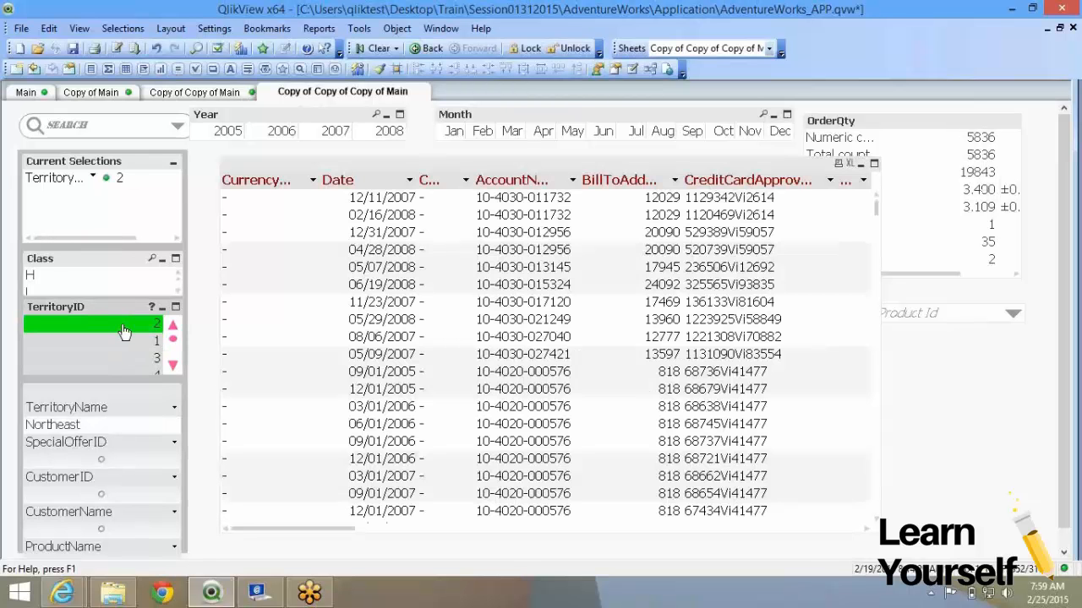
click(125, 327)
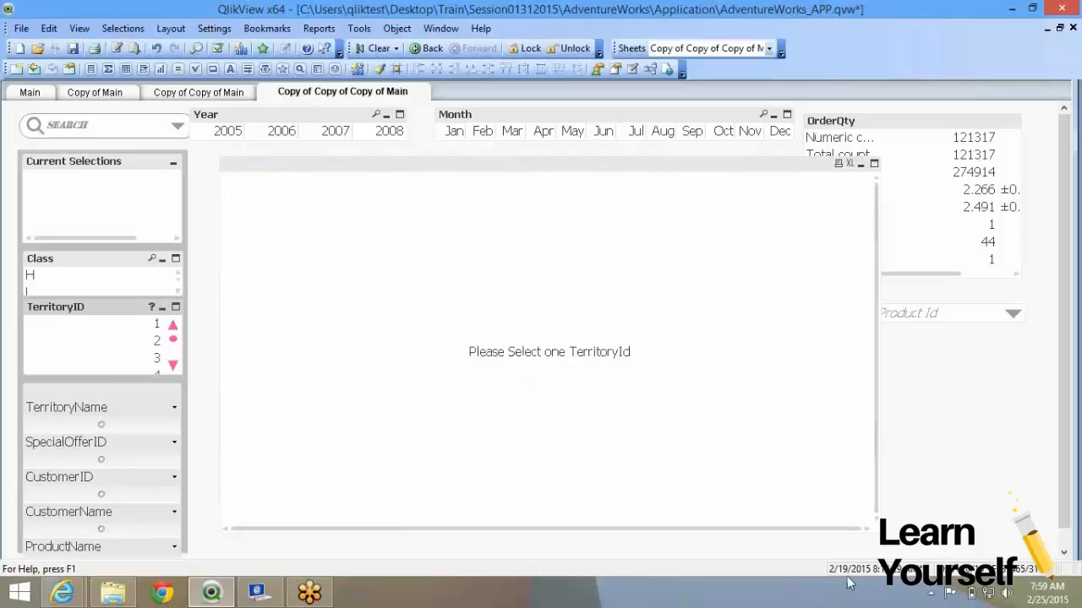
Step: Resize the table box narrower and slightly taller so it no longer overlaps the OrderQty statistics box
drag(875, 527, 789, 540)
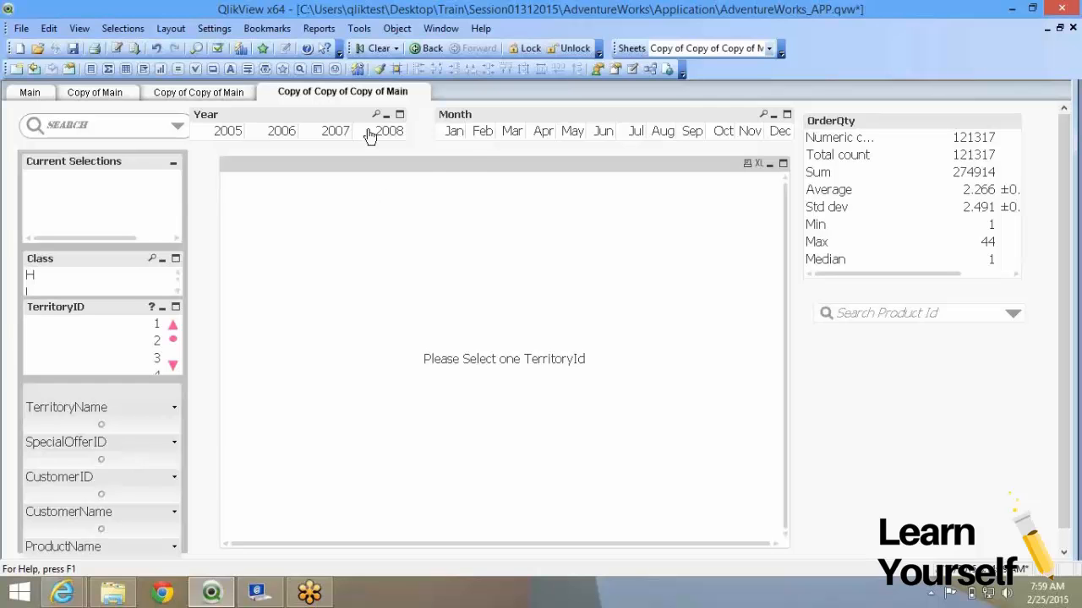
Step: Rename the "Copy of Copy of Main" sheet to "Sheet 4" in its sheet properties
click(192, 95)
right_click(448, 259)
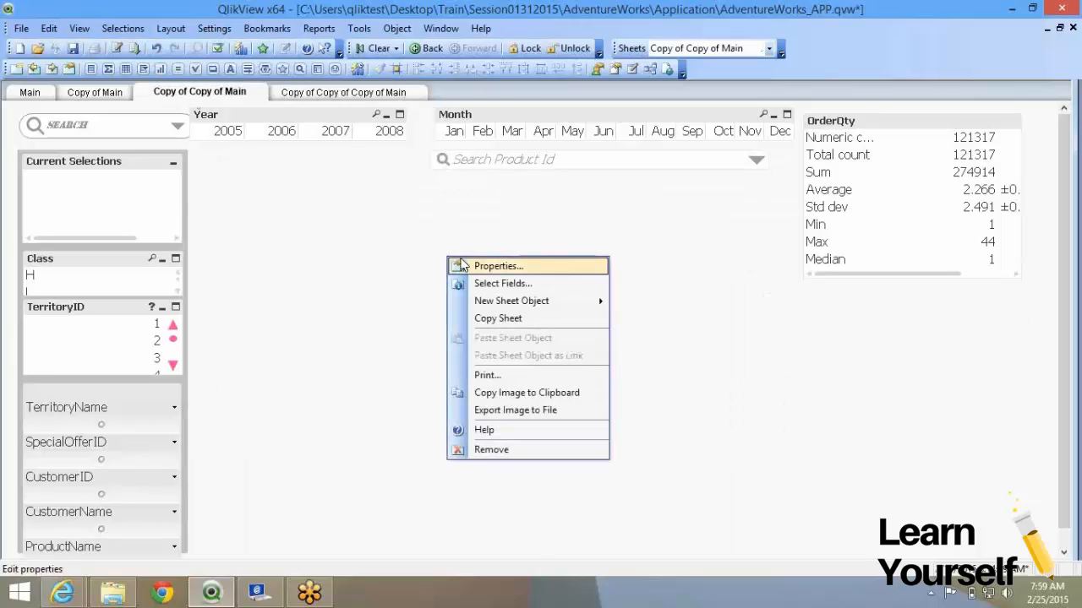
click(461, 266)
text(Sheet 4)
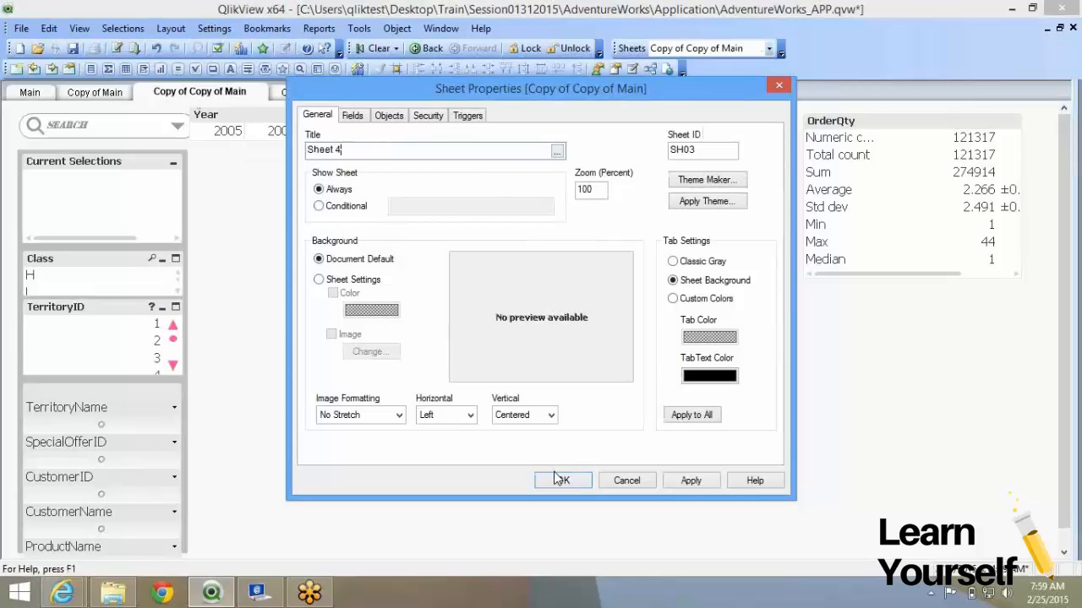
click(589, 486)
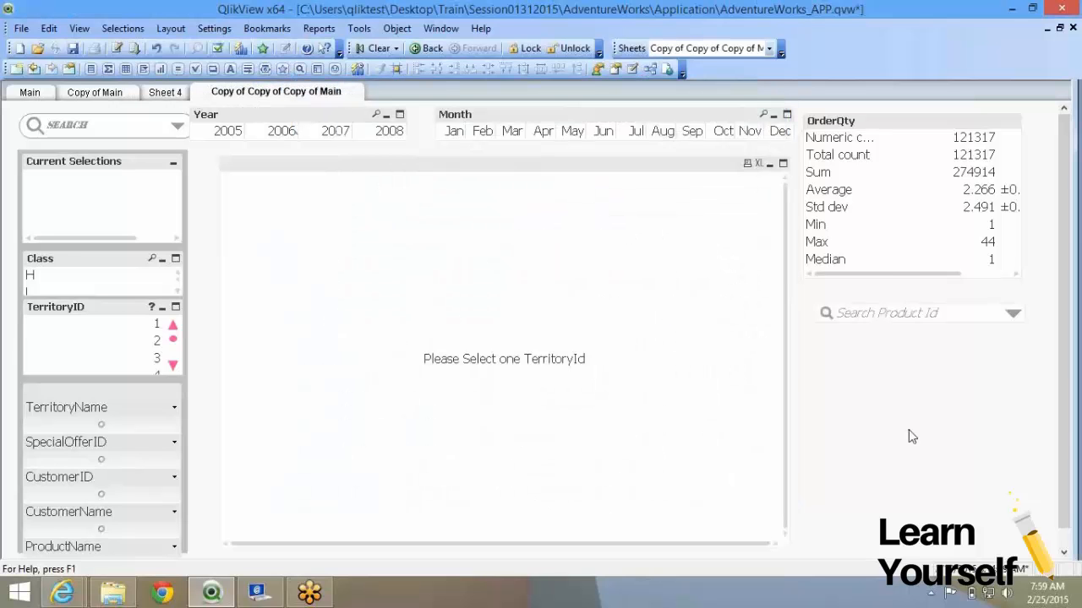
Step: Rename the "Copy of Copy of Copy of Main" sheet to "Sheet 5" in its sheet properties
right_click(909, 429)
click(952, 237)
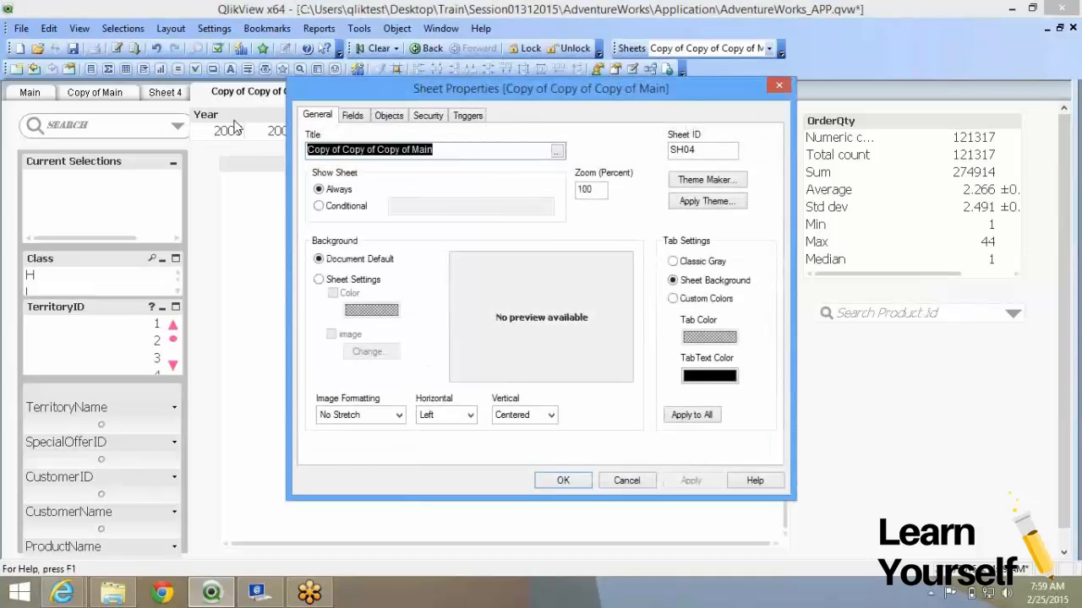
text(Sheet 5)
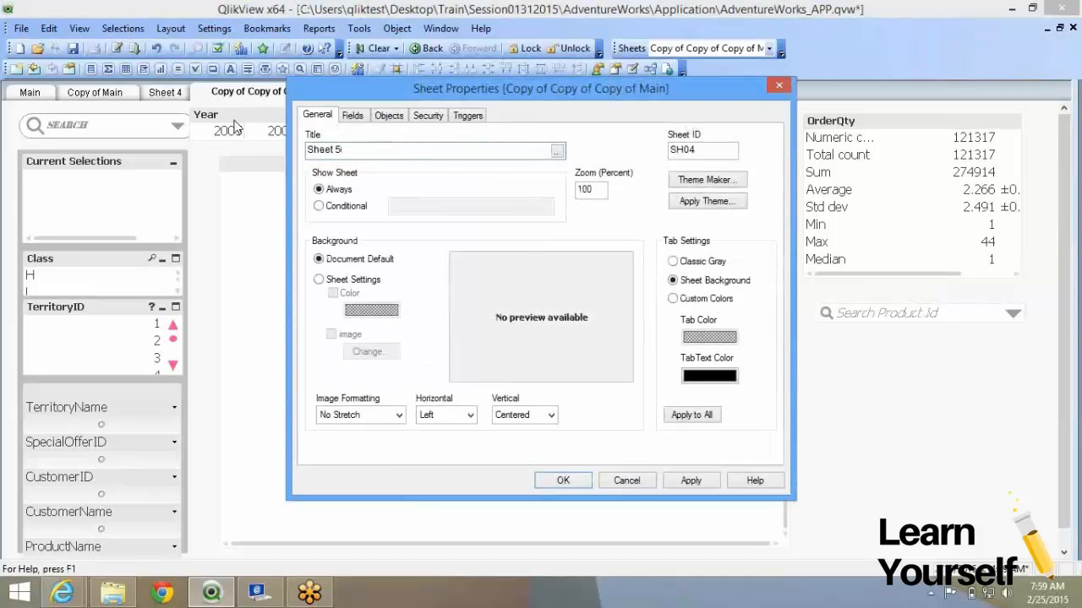
key(Return)
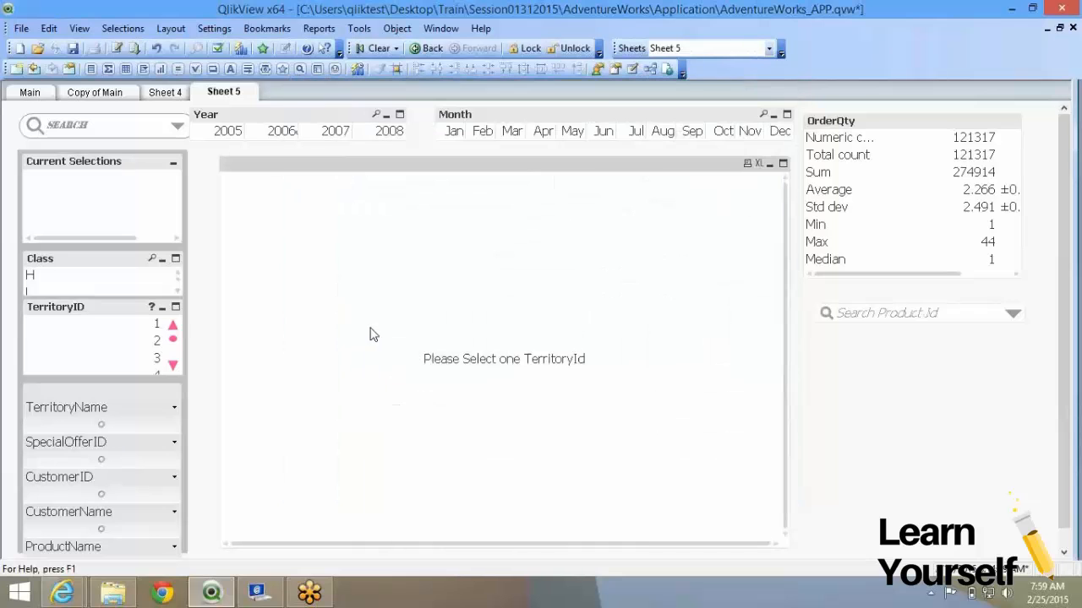
Step: Start a second criterion, "and GetSelectedCount(", on a new line of the table box's calculation condition expression
right_click(369, 332)
click(397, 338)
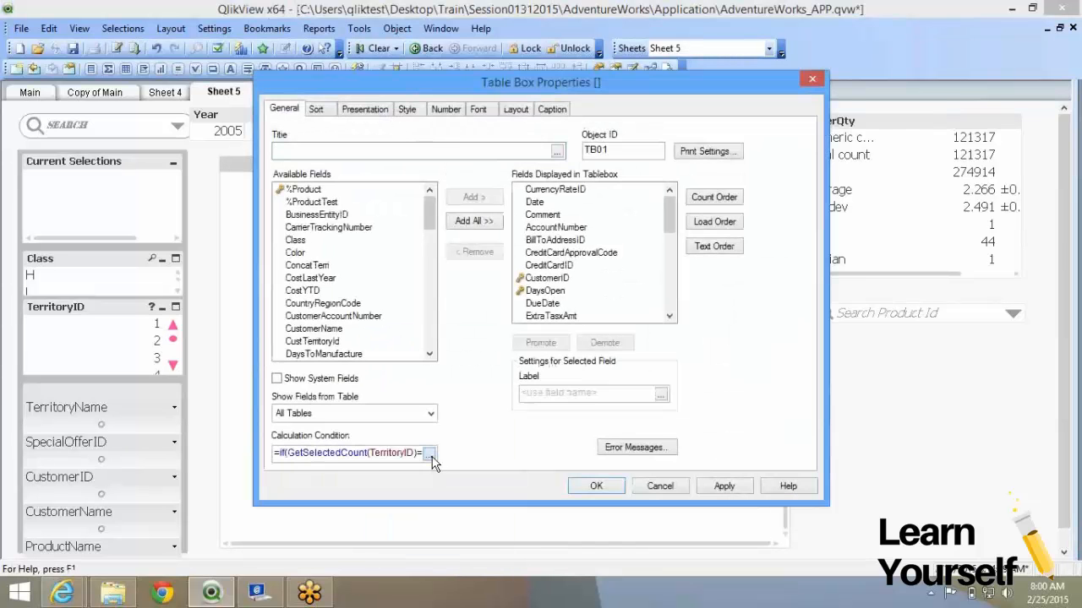
click(430, 456)
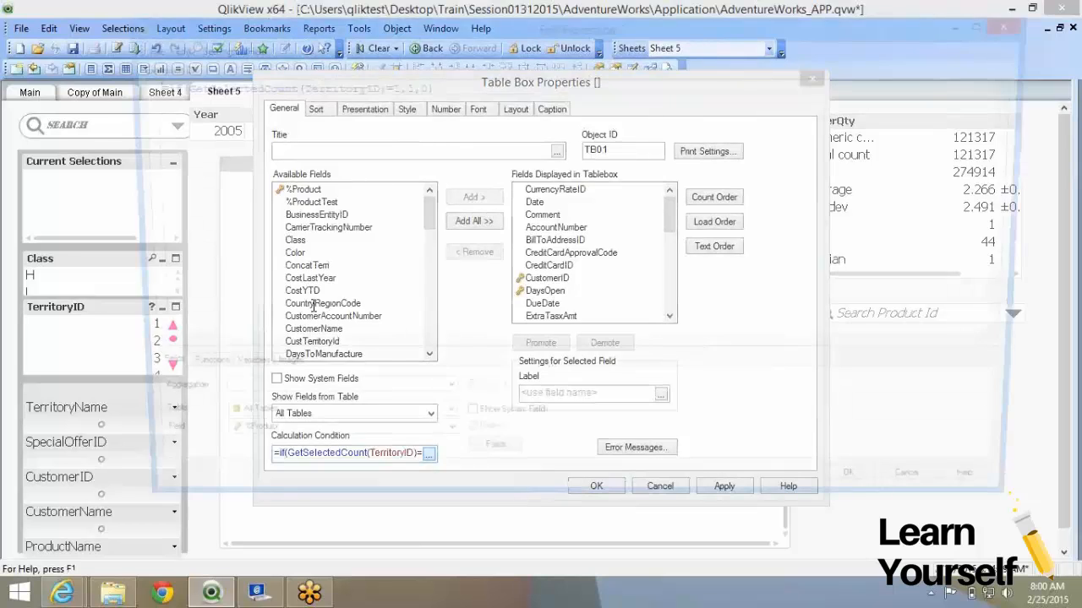
text(and)
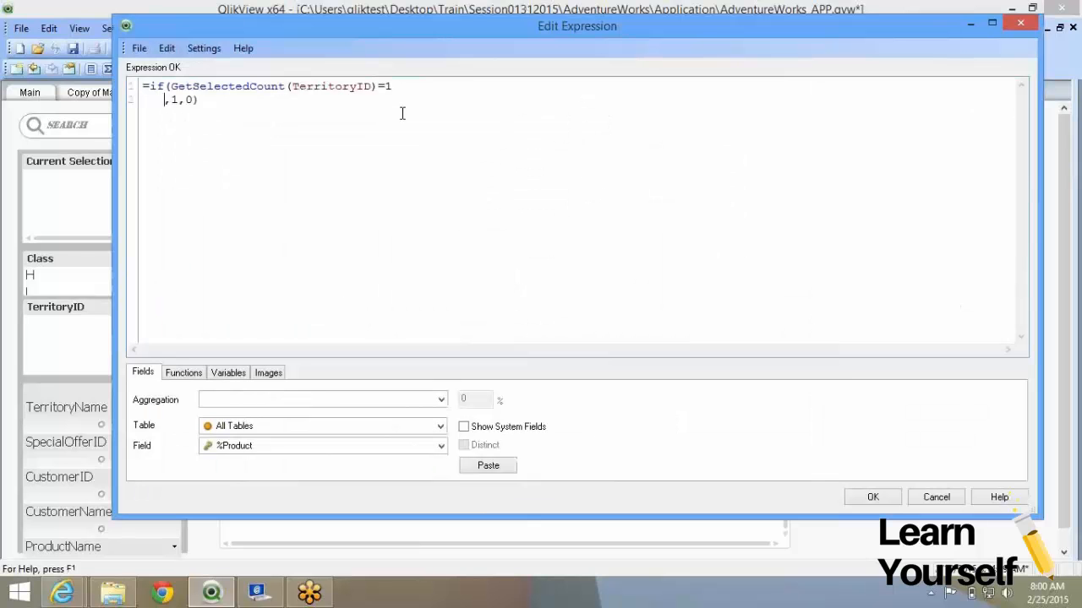
text(Getse)
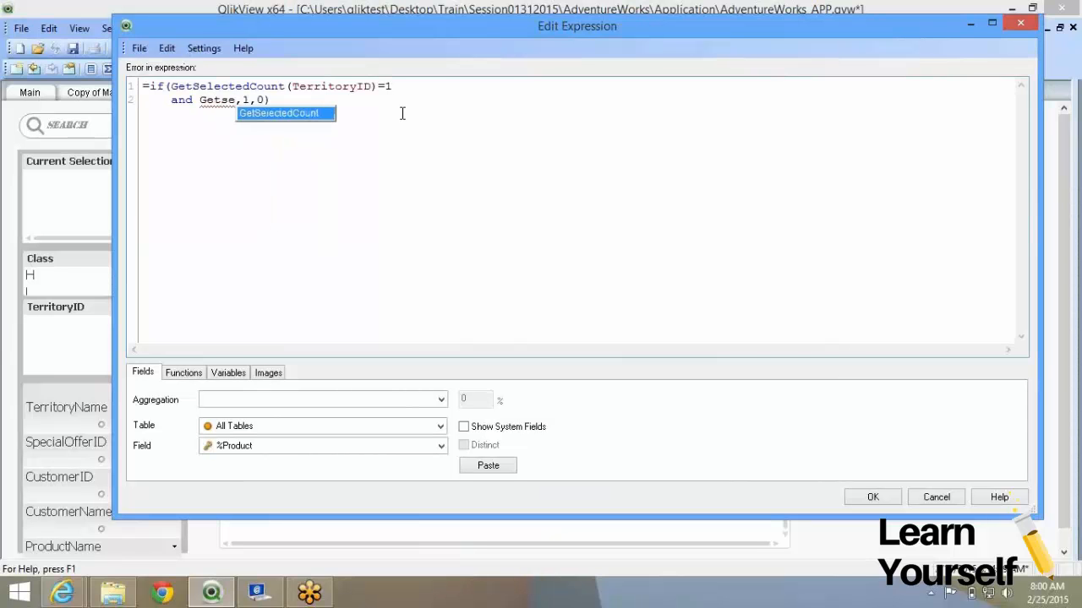
key(Return)
text(()
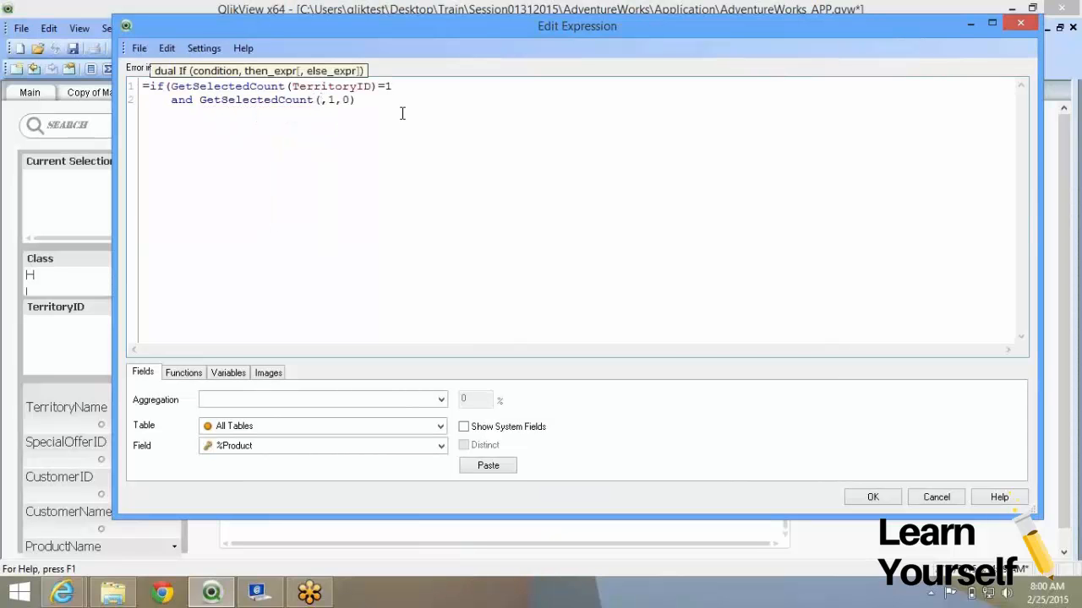
Step: Enter ShipMethodID as the field of the second GetSelectedCount function
text(Custo)
key(BackSpace)
key(BackSpace)
key(BackSpace)
key(BackSpace)
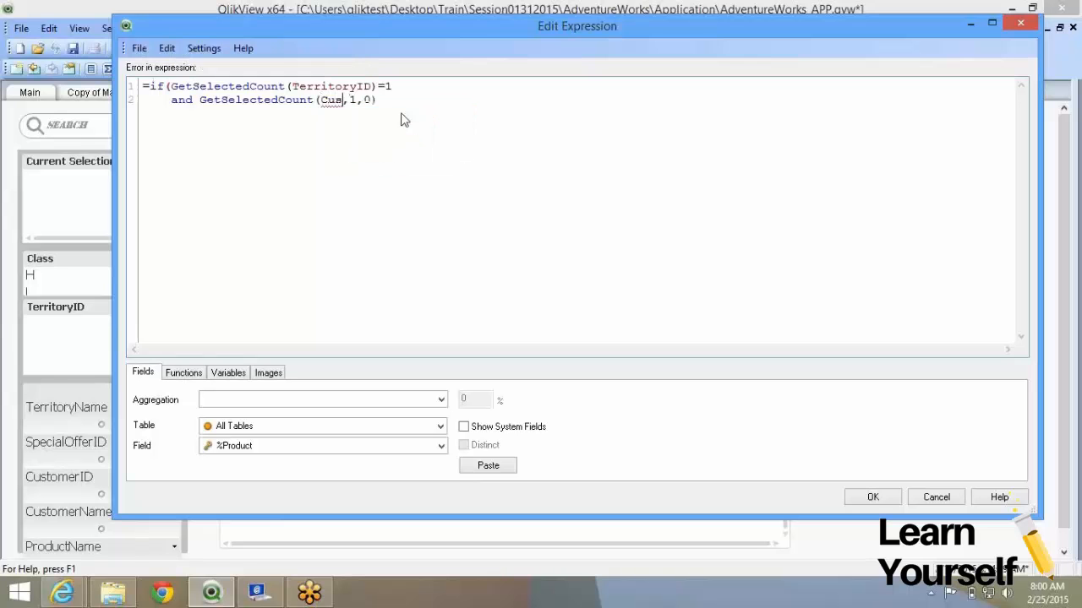
key(BackSpace)
text(Shit)
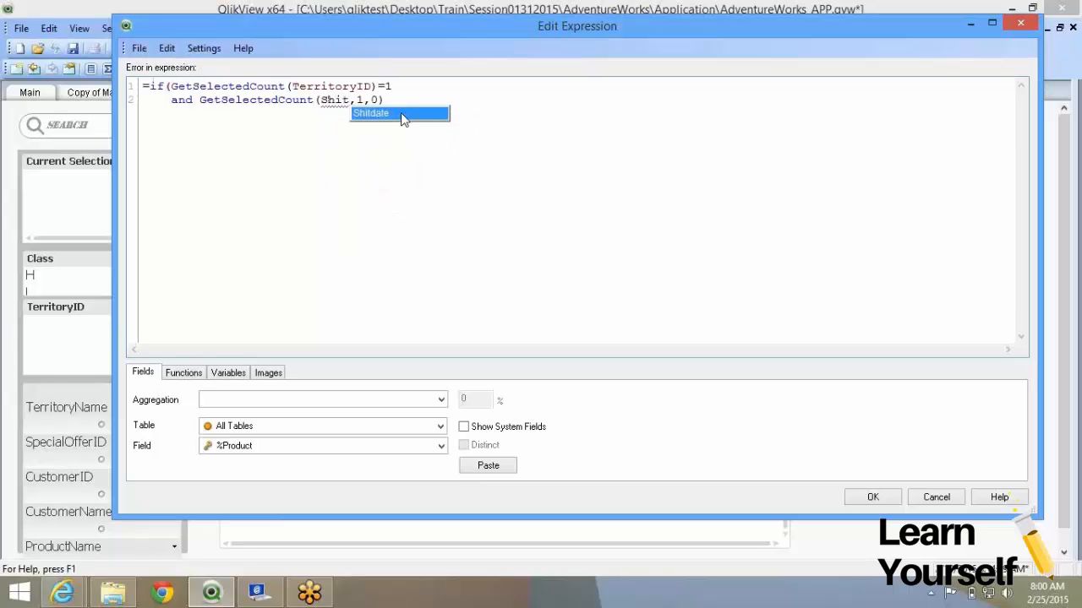
key(Up)
key(Up)
key(Return)
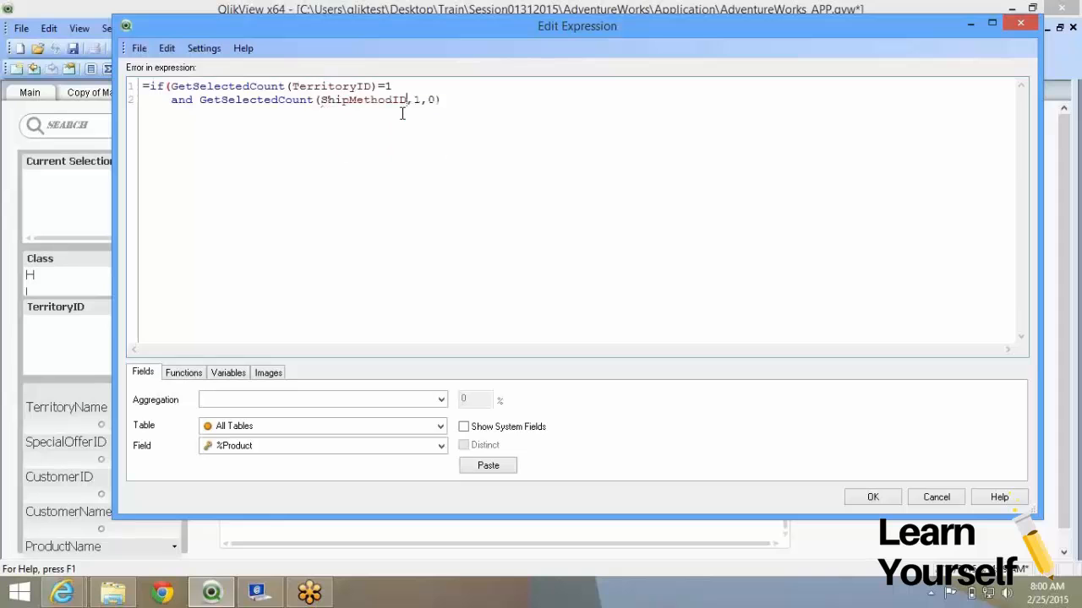
Step: Clean up stray characters after ShipMethodID and complete the second criterion with ")=1"
text(_)
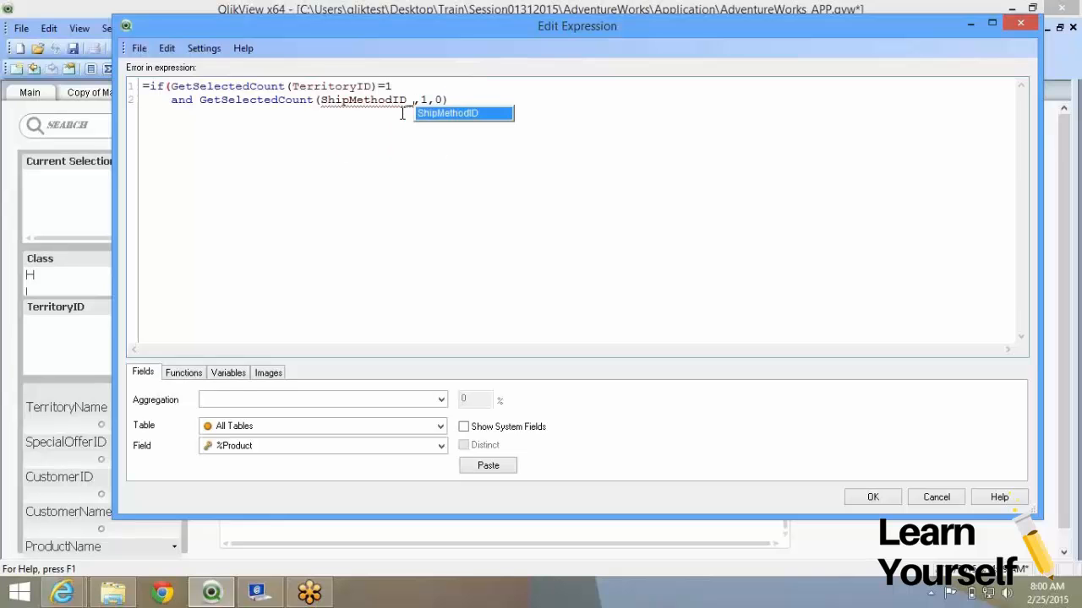
key(BackSpace)
key(Return)
text(0)
key(Return)
key(BackSpace)
key(BackSpace)
key(BackSpace)
key(BackSpace)
key(BackSpace)
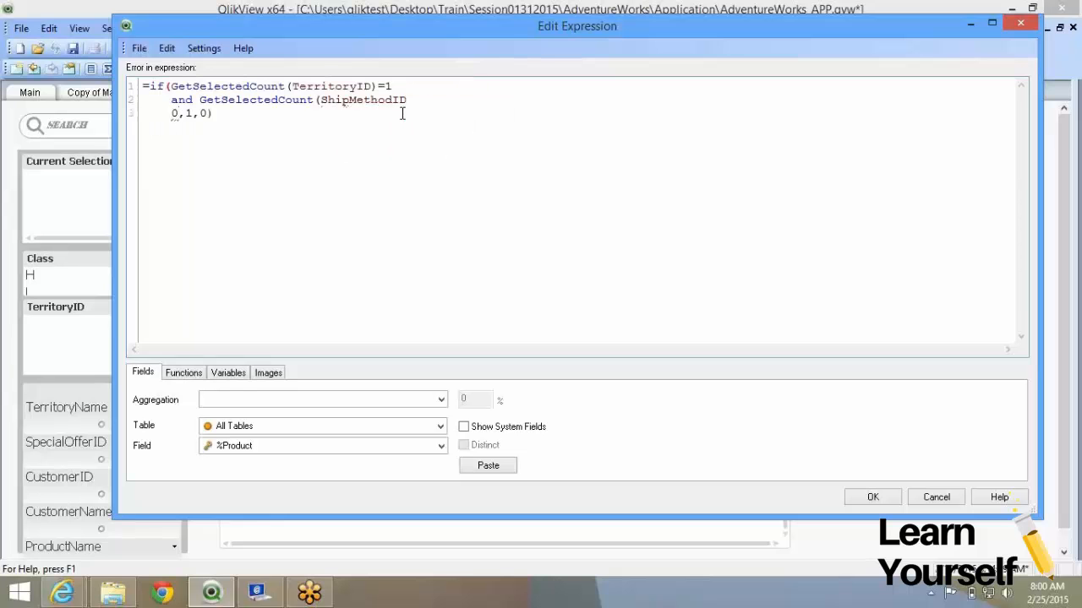
key(BackSpace)
key(BackSpace)
key(BackSpace)
key(BackSpace)
key(BackSpace)
key(BackSpace)
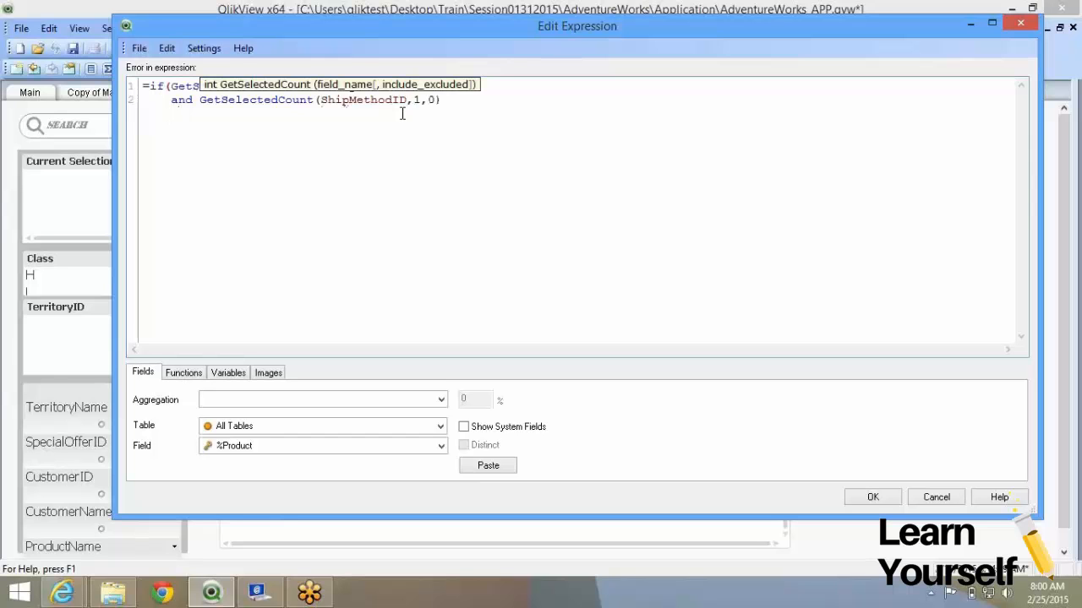
text()=1)
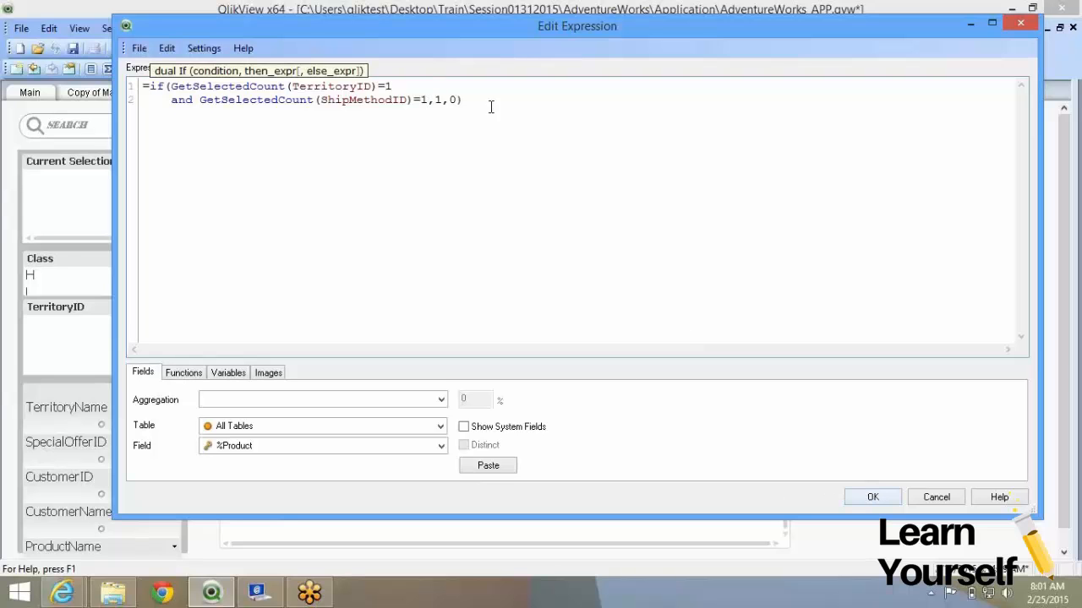
Step: Remove the ShipMethodID criterion, restore the comma after the TerritoryID test, and accept the expression and table box properties
drag(432, 100, 397, 84)
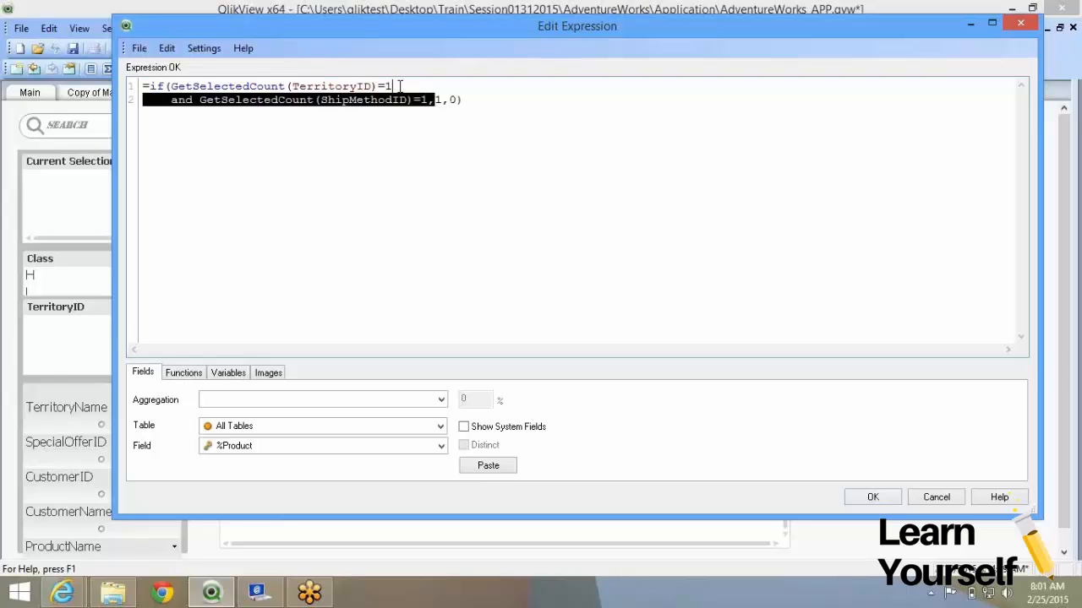
key(Delete)
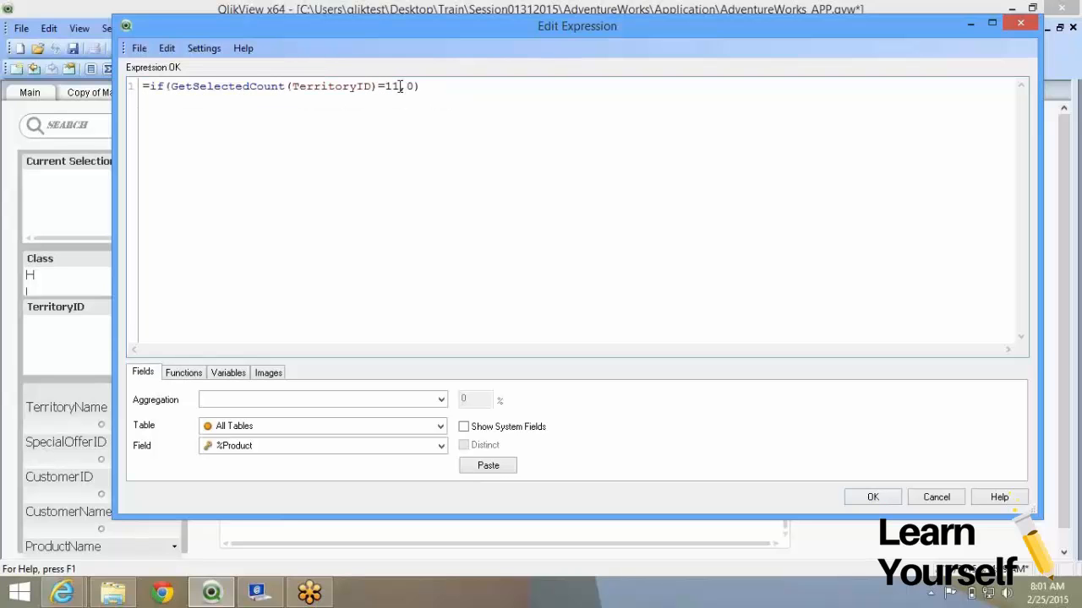
text(,)
click(873, 497)
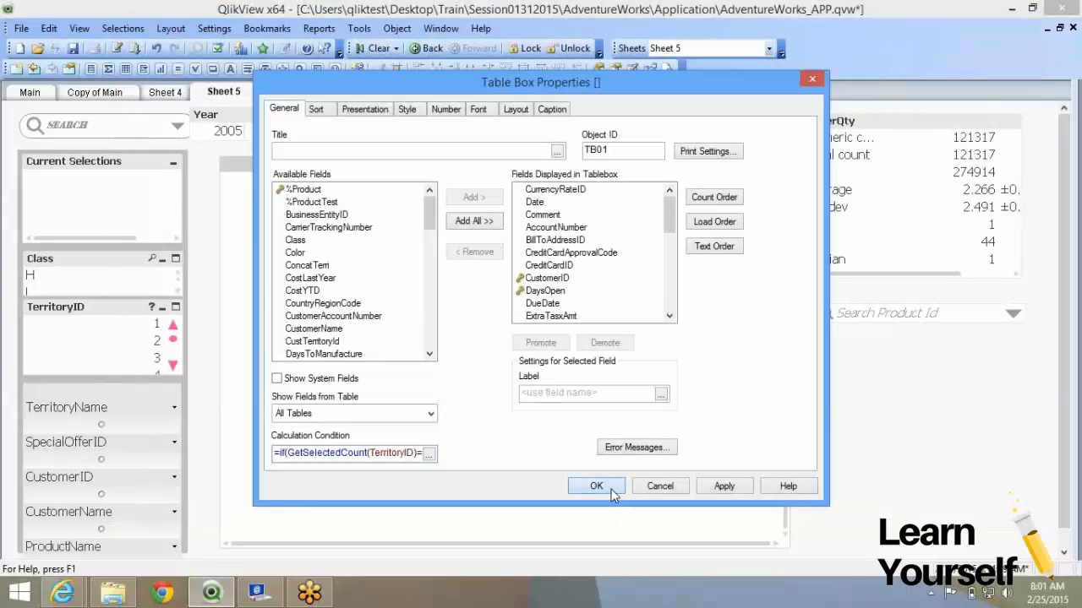
click(611, 492)
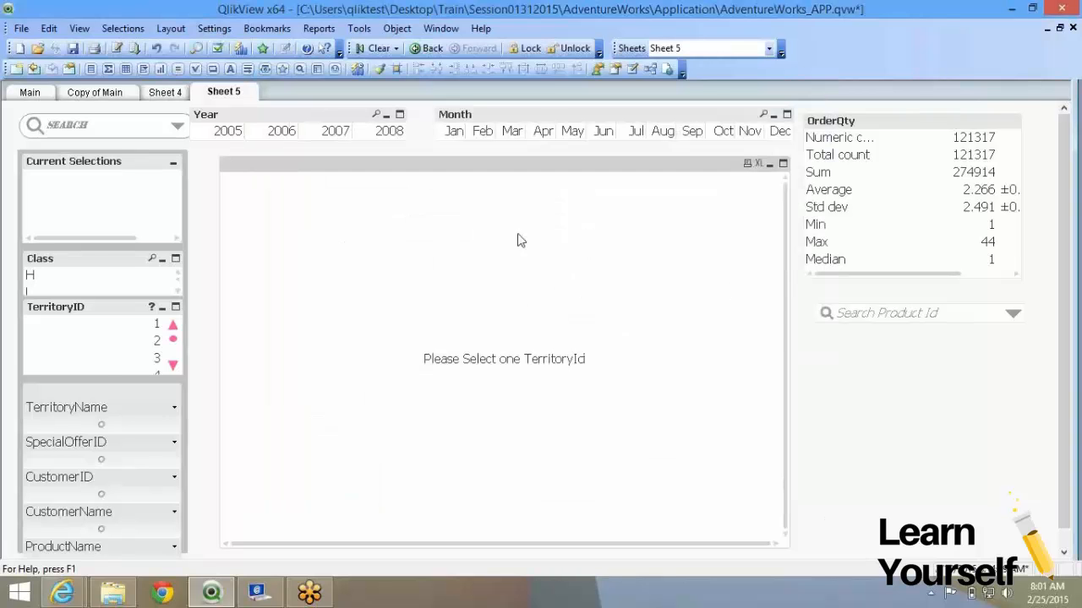
Step: Select TerritoryID 3 on Sheet 5 to check the detail table's display condition, and clear the selection again
click(150, 361)
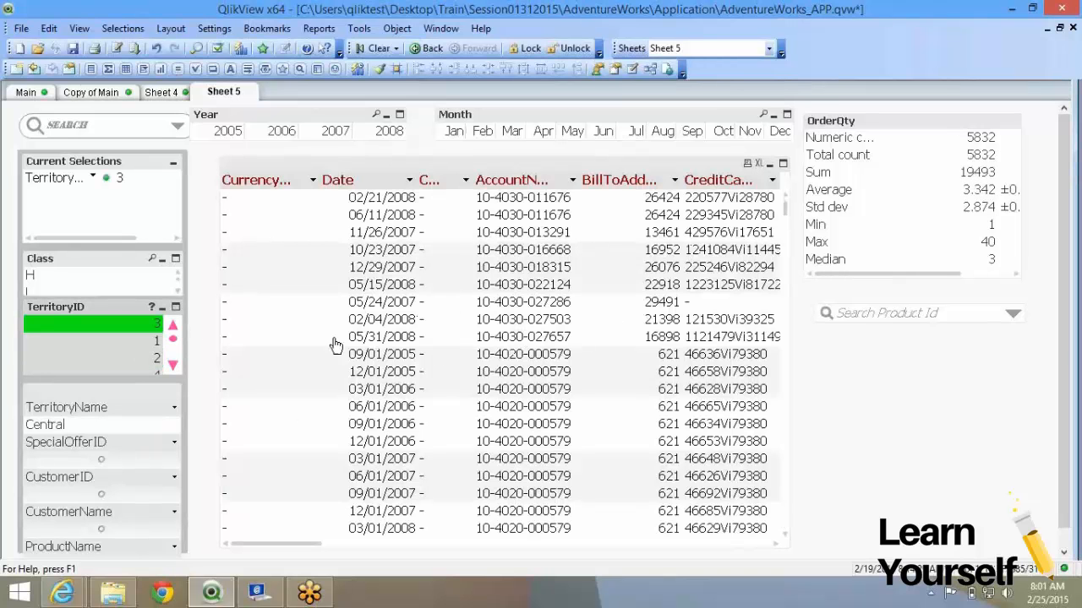
click(145, 327)
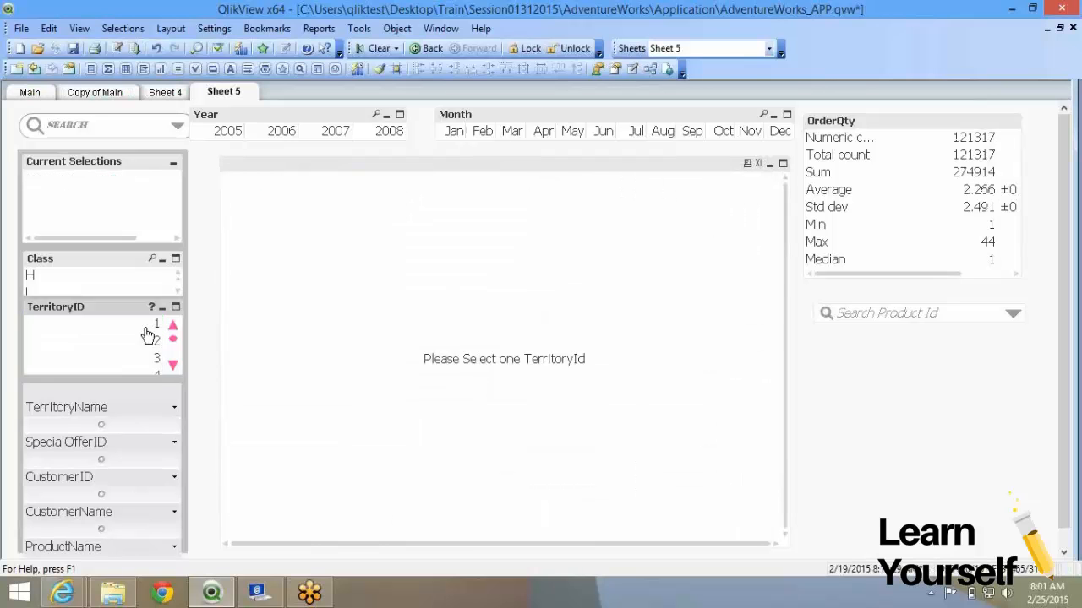
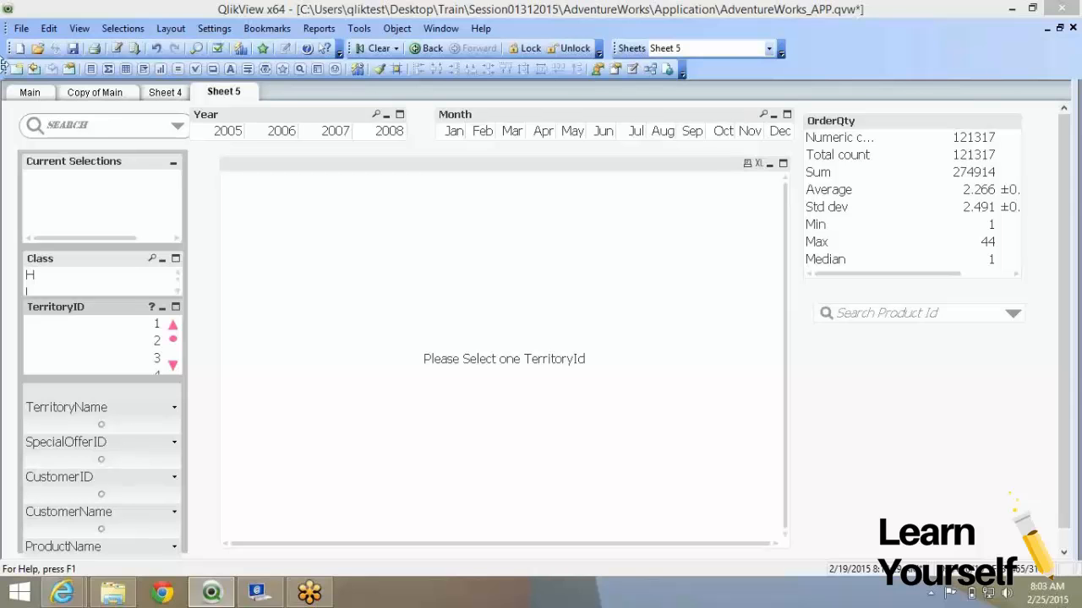
Step: Select TerritoryID 2 on the Main sheet and view the matching detail table on Sheet 5
click(59, 95)
click(28, 95)
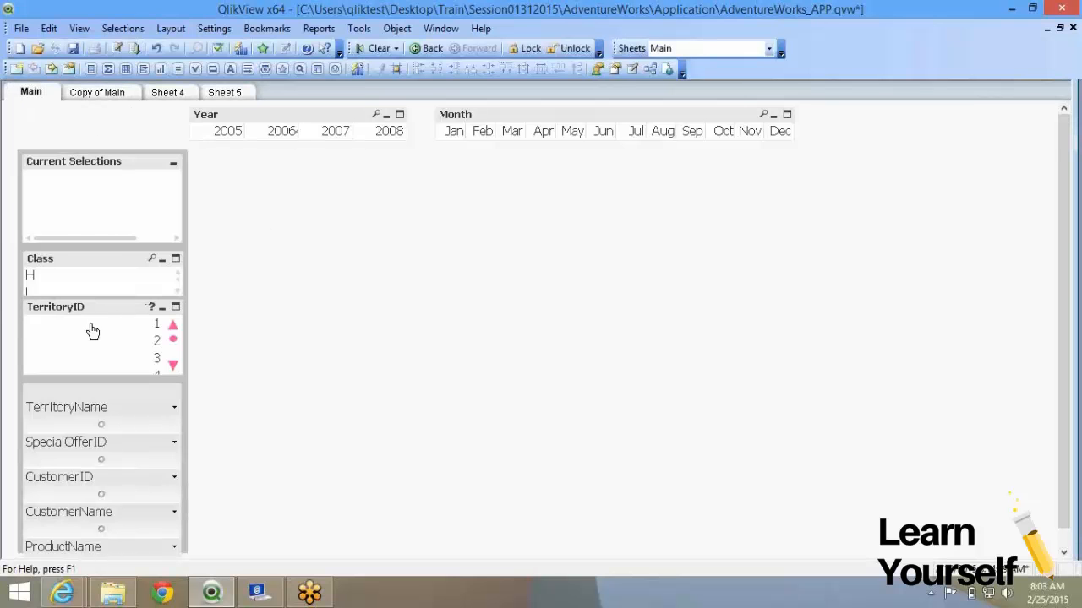
click(153, 345)
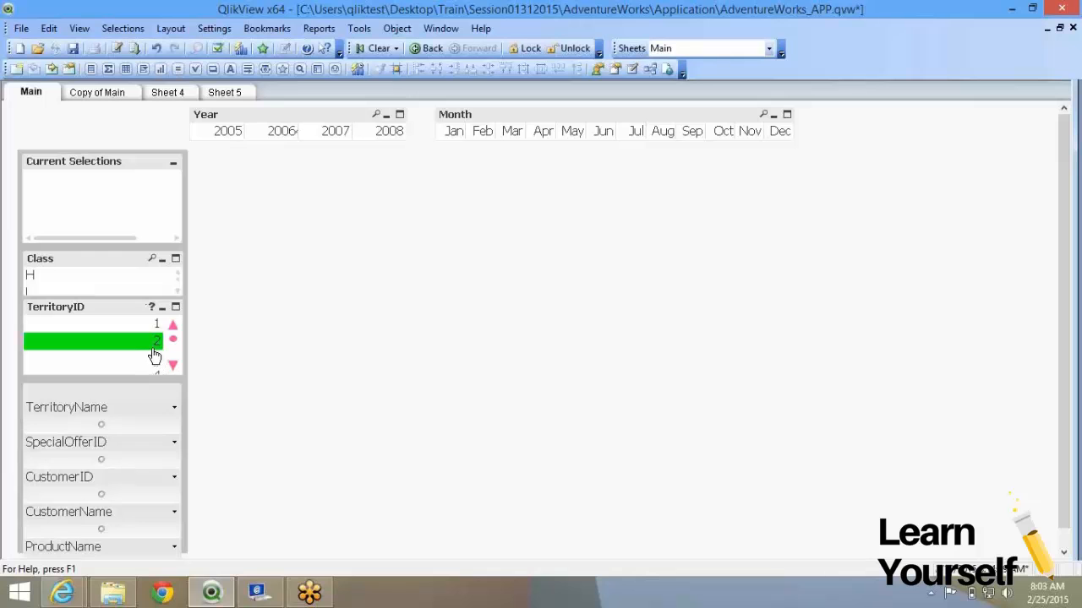
click(228, 98)
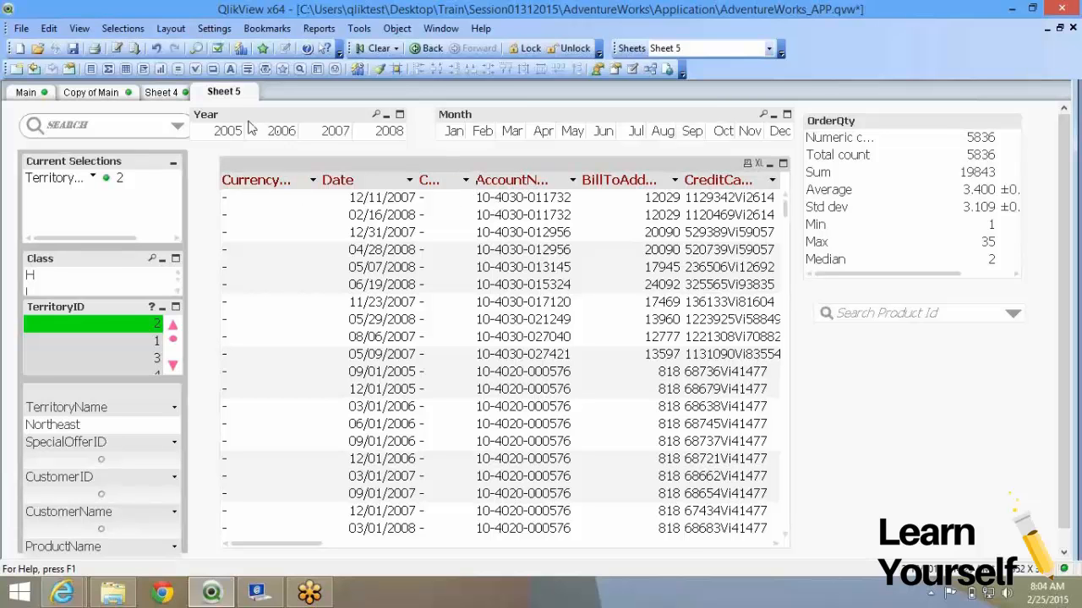
Step: Create a new bar chart on the Main sheet with TerritoryID as its dimension
click(27, 92)
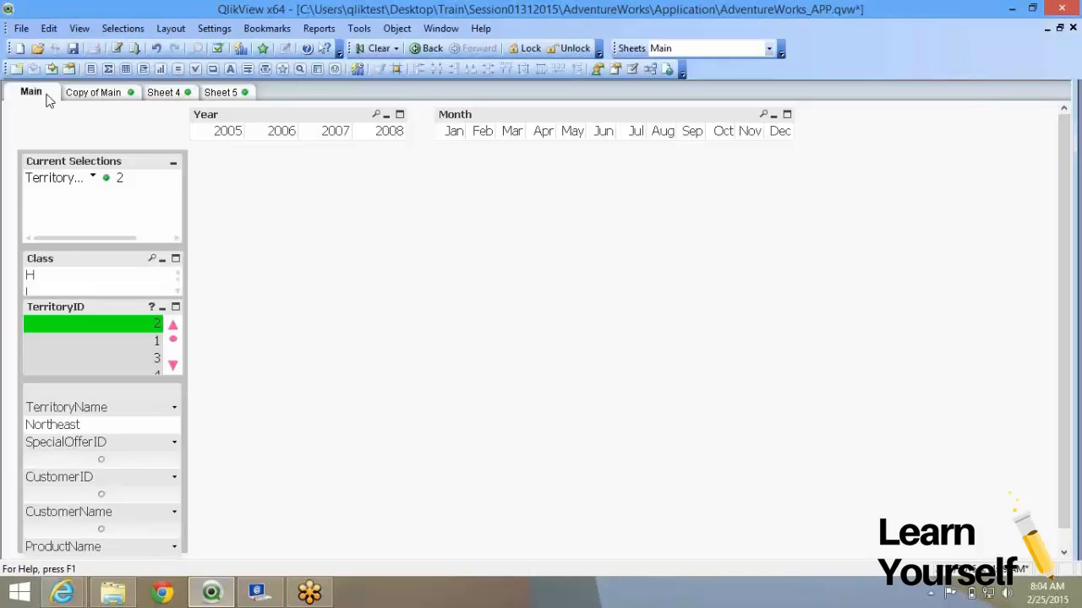
right_click(279, 229)
mouse_move(342, 273)
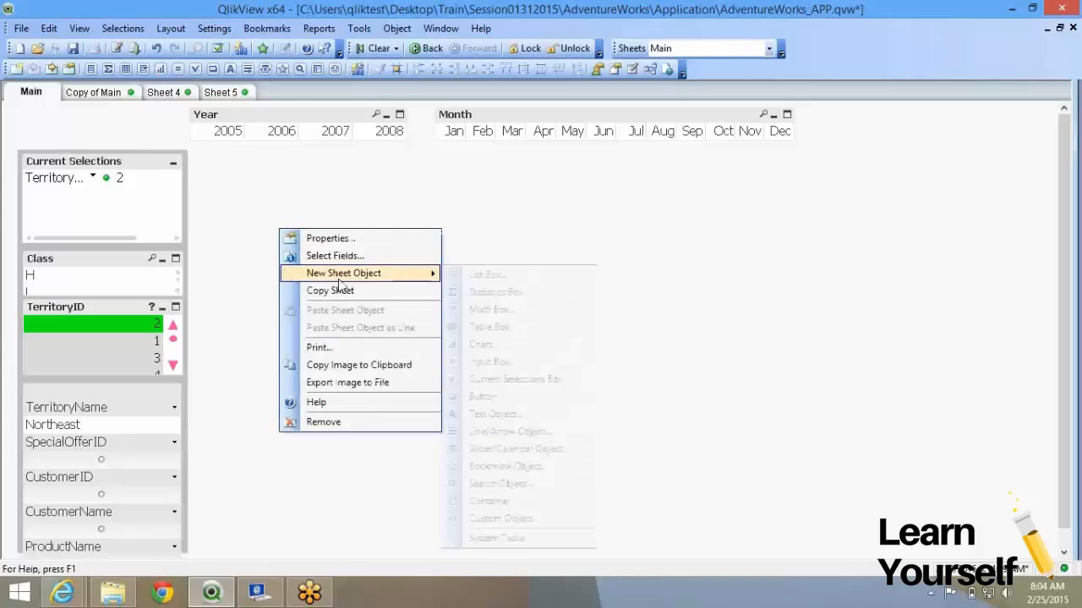
click(543, 343)
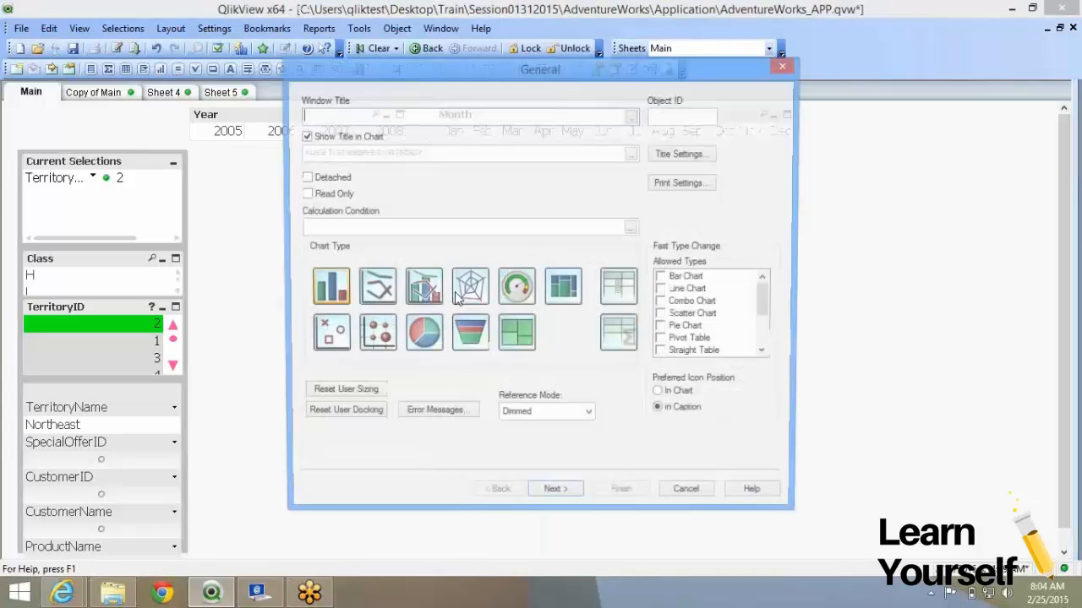
click(566, 498)
click(366, 245)
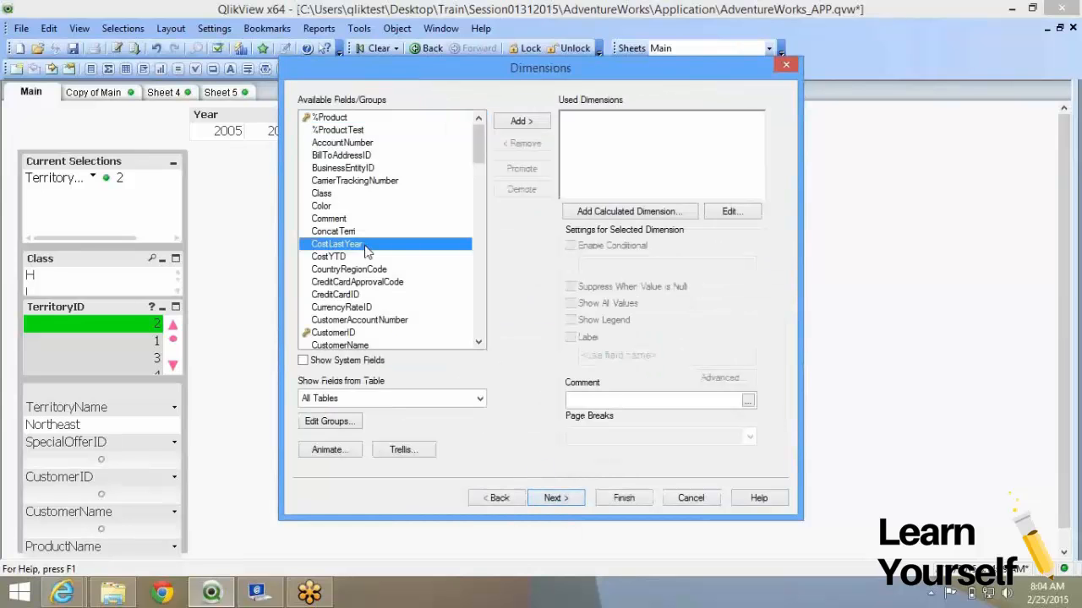
key(t)
scroll(366, 244, down, 5)
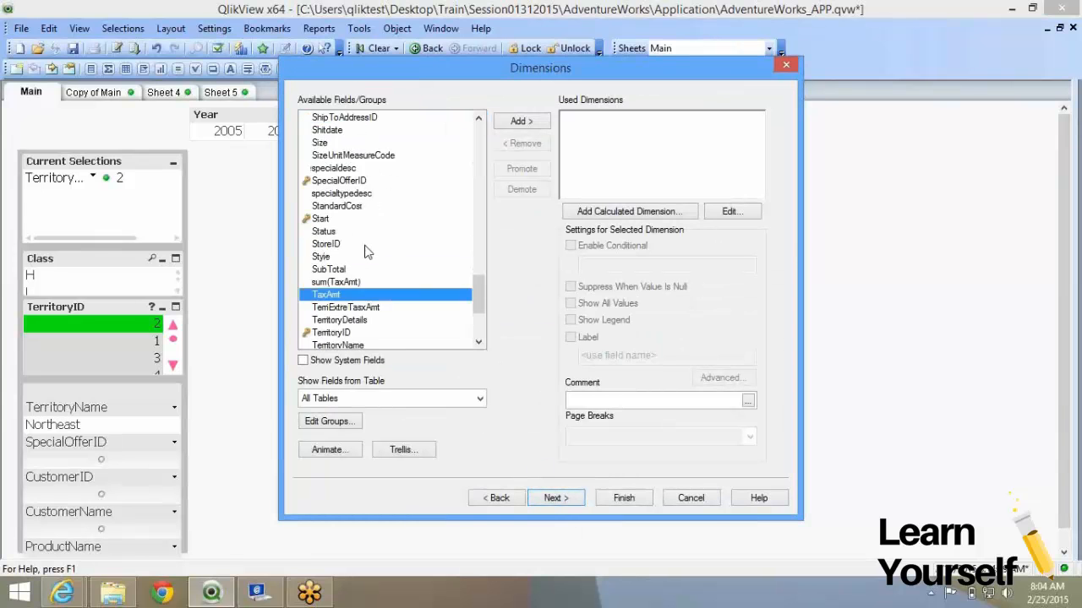
click(362, 210)
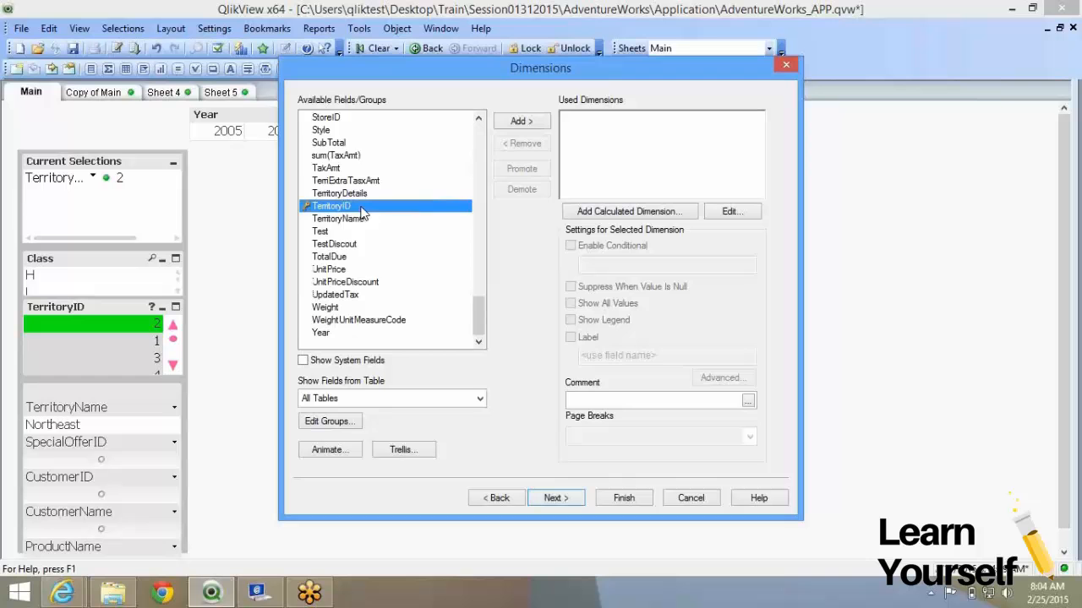
click(507, 122)
click(568, 501)
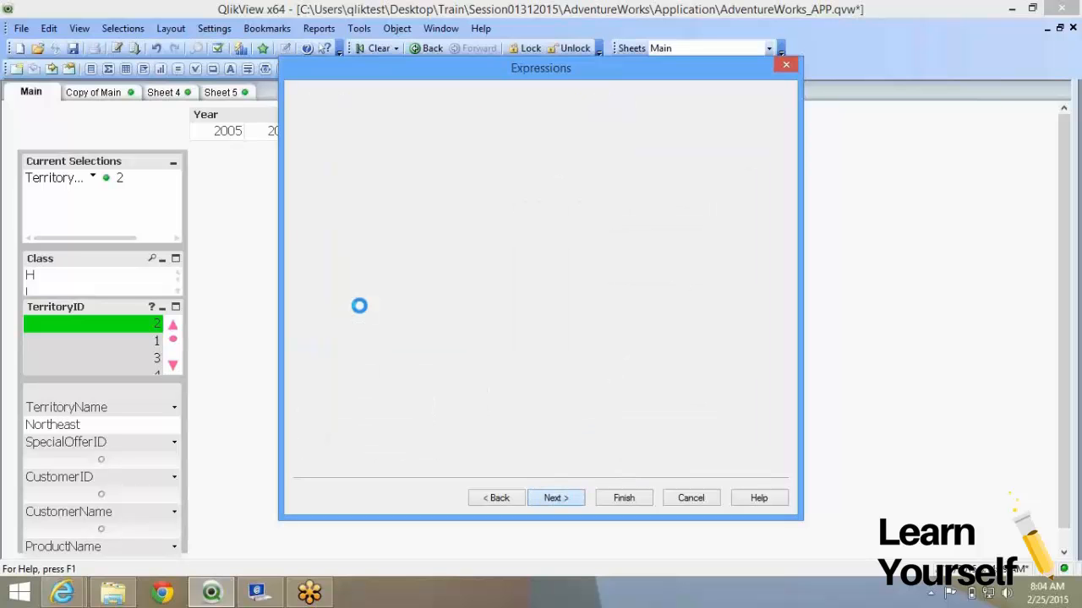
Step: Define the chart expression as =sum(OrderQty) and finish the chart
text(sum)
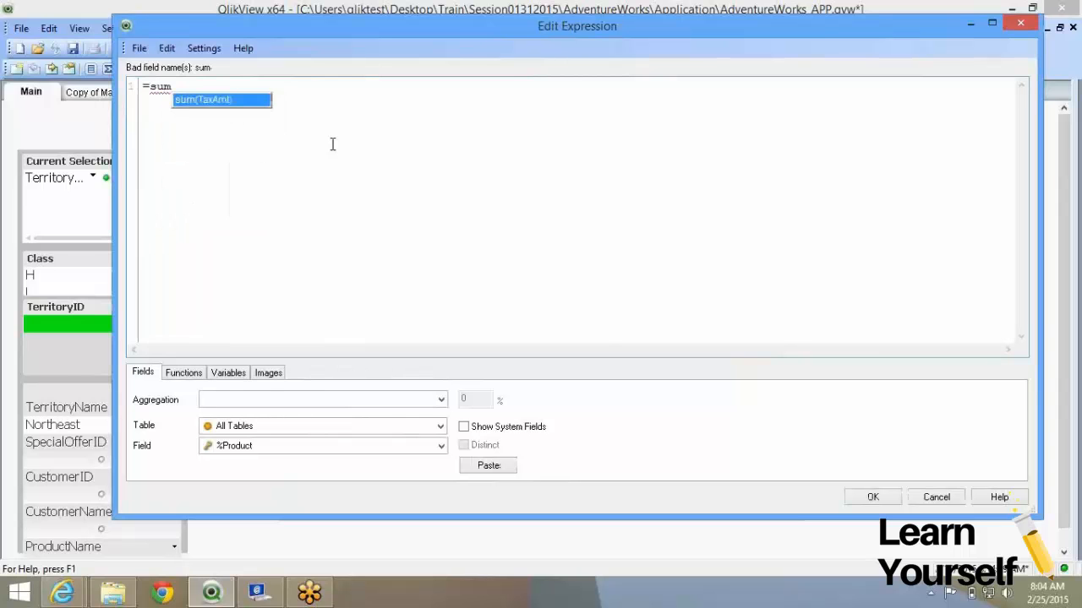
text((Ord)
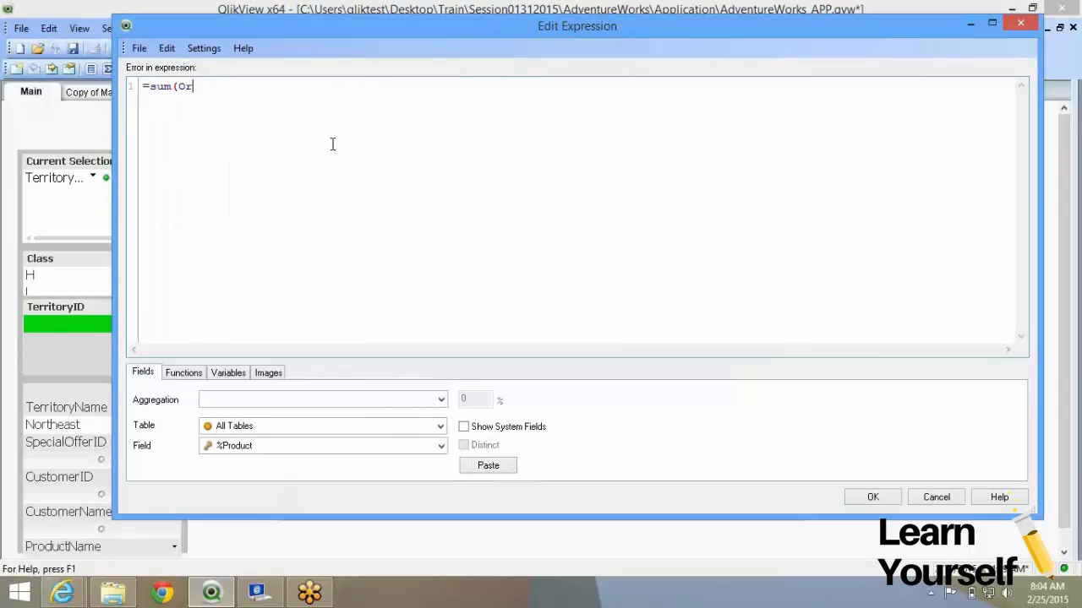
key(Down)
key(Down)
key(Return)
text())
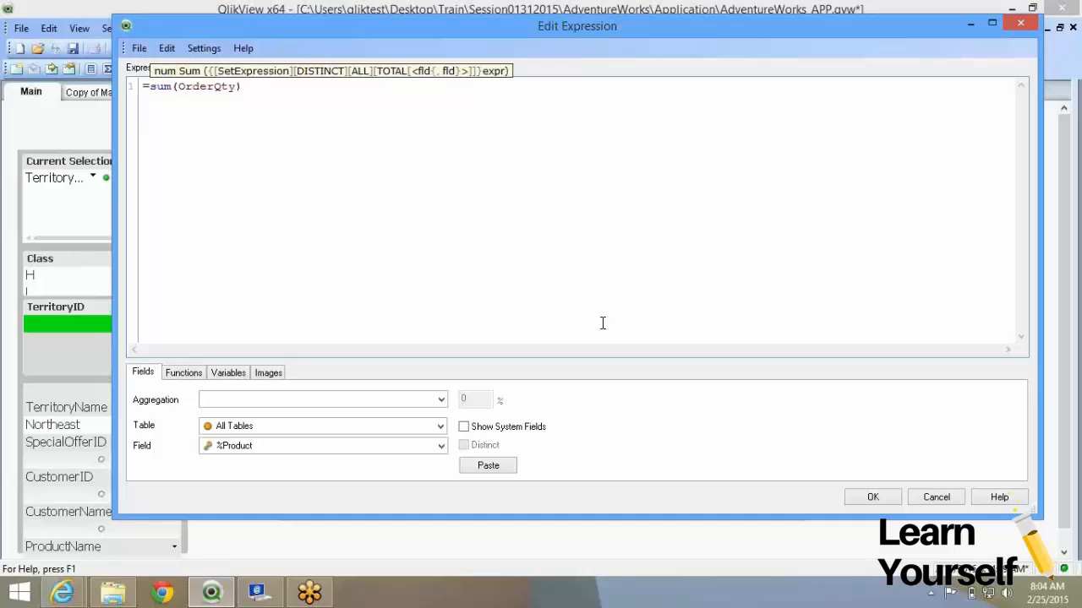
click(873, 497)
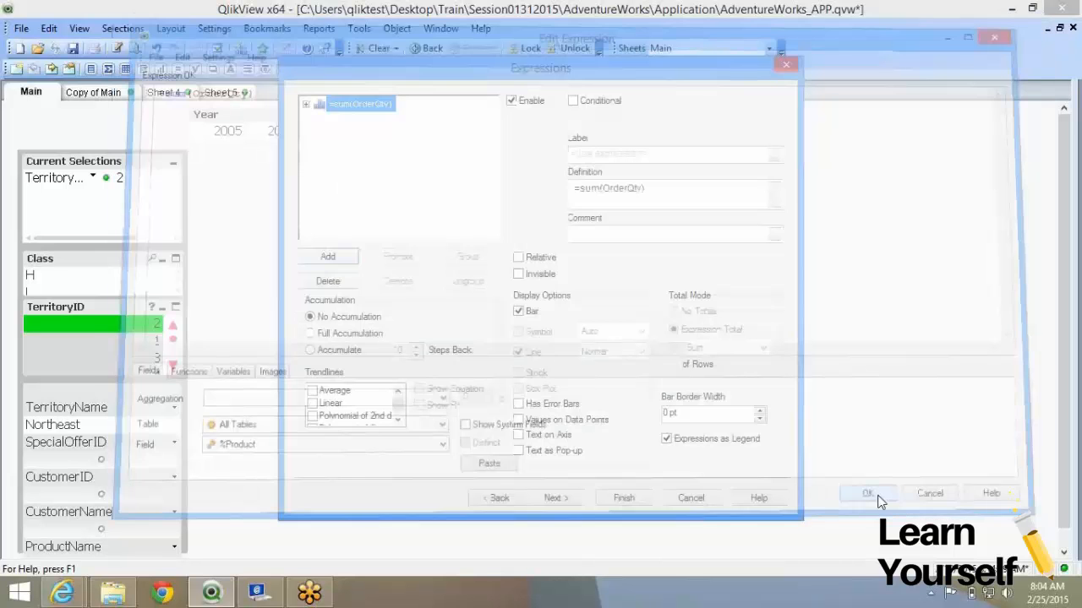
click(864, 494)
Step: Clear all selections and filter the data to territory 4 using its bar in the chart
click(368, 51)
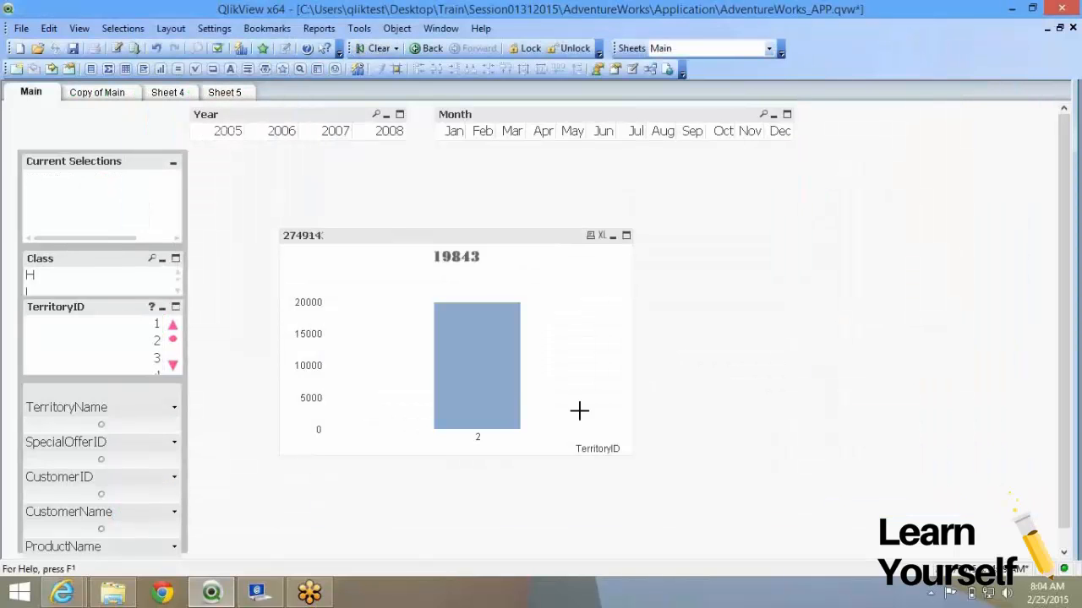
mouse_move(427, 342)
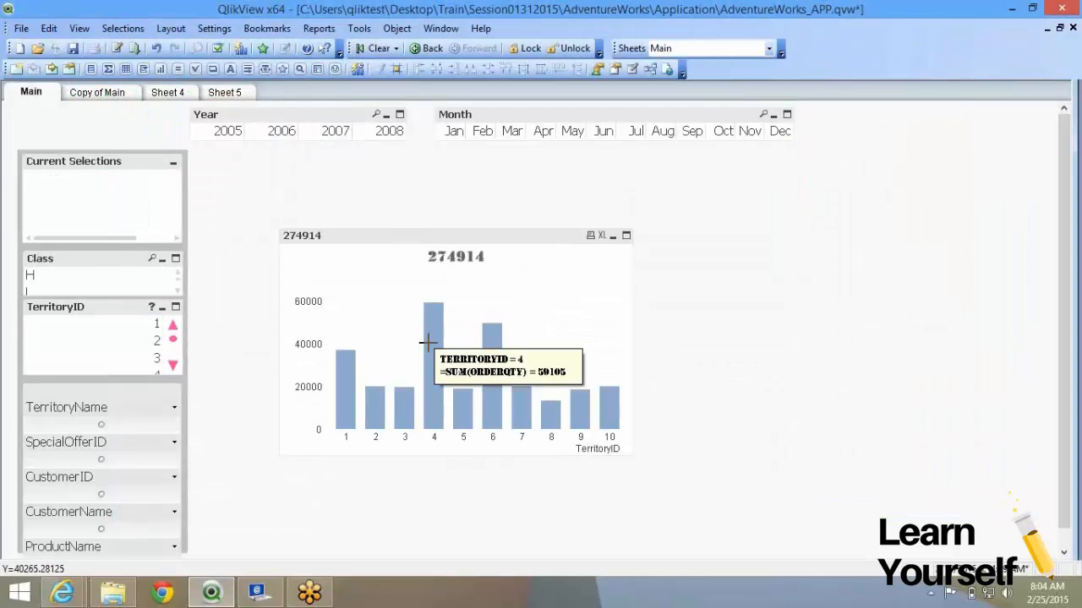
click(427, 342)
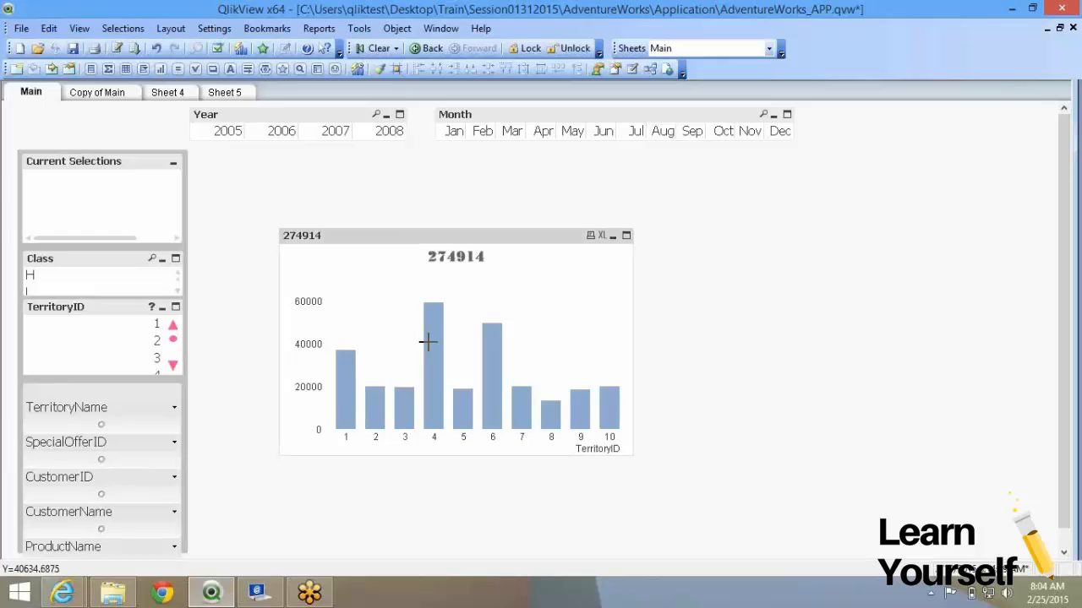
Step: Copy the detail table from Sheet 5 onto the Main sheet
click(226, 95)
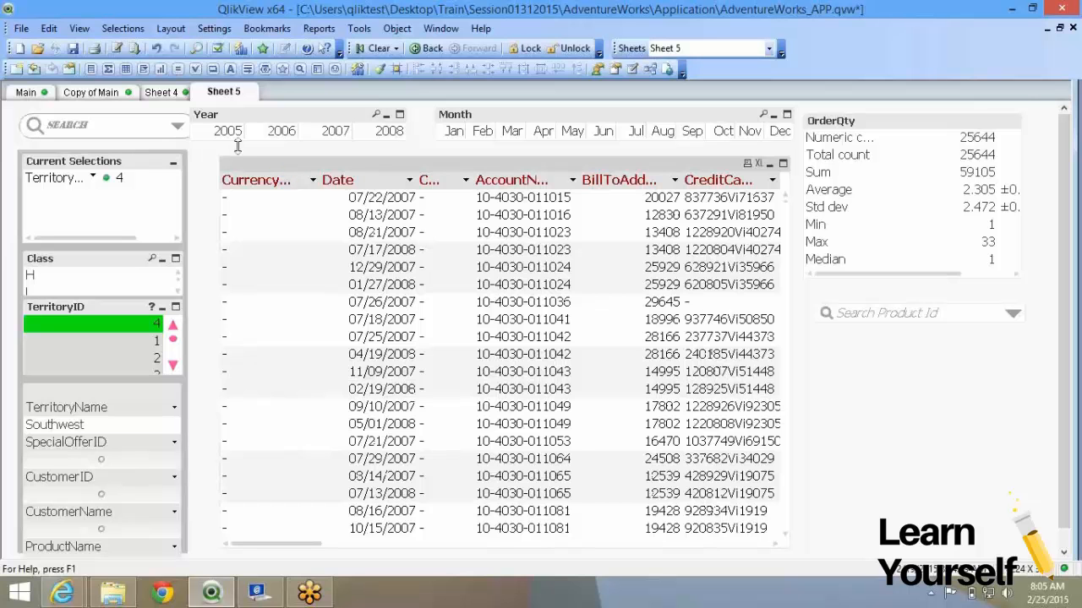
click(38, 93)
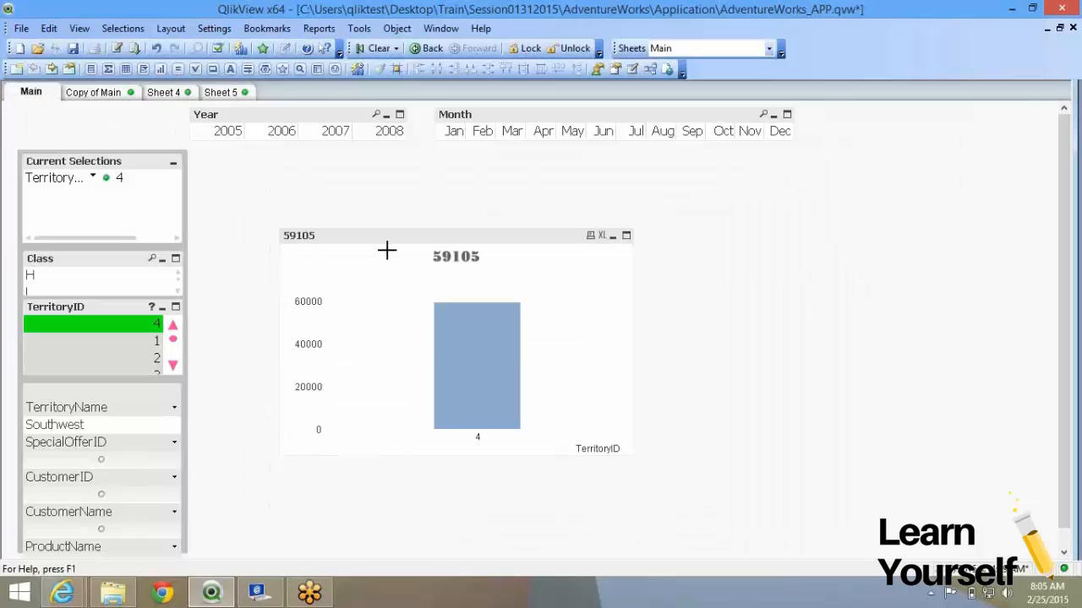
key(ctrl+v)
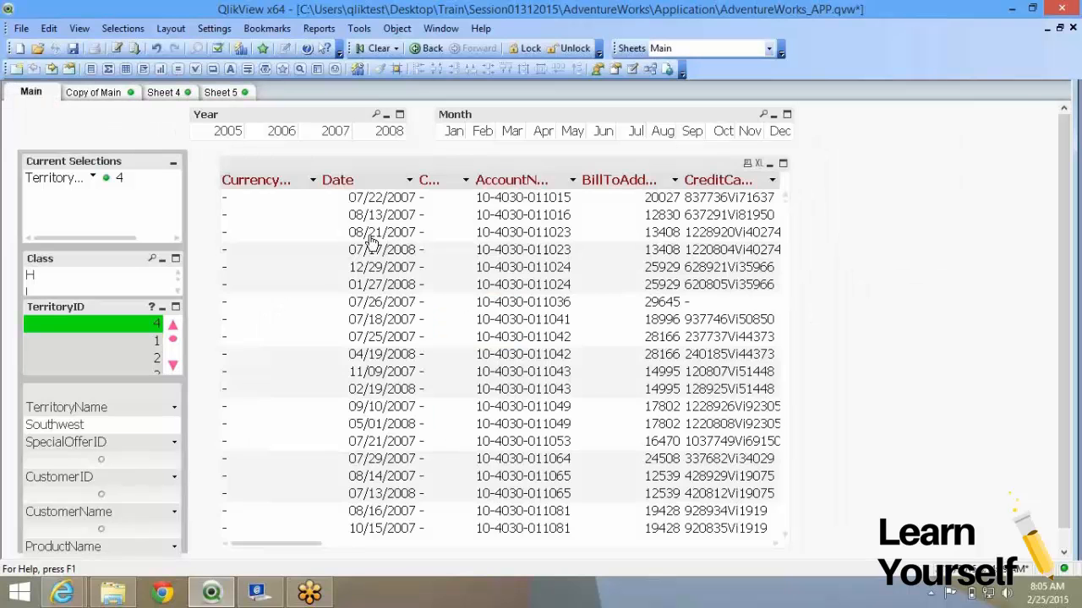
Step: Minimize the pasted table, move it away from the bar chart, and move the chart up beneath the Year list
double_click(289, 162)
drag(73, 115, 735, 184)
drag(398, 243, 324, 180)
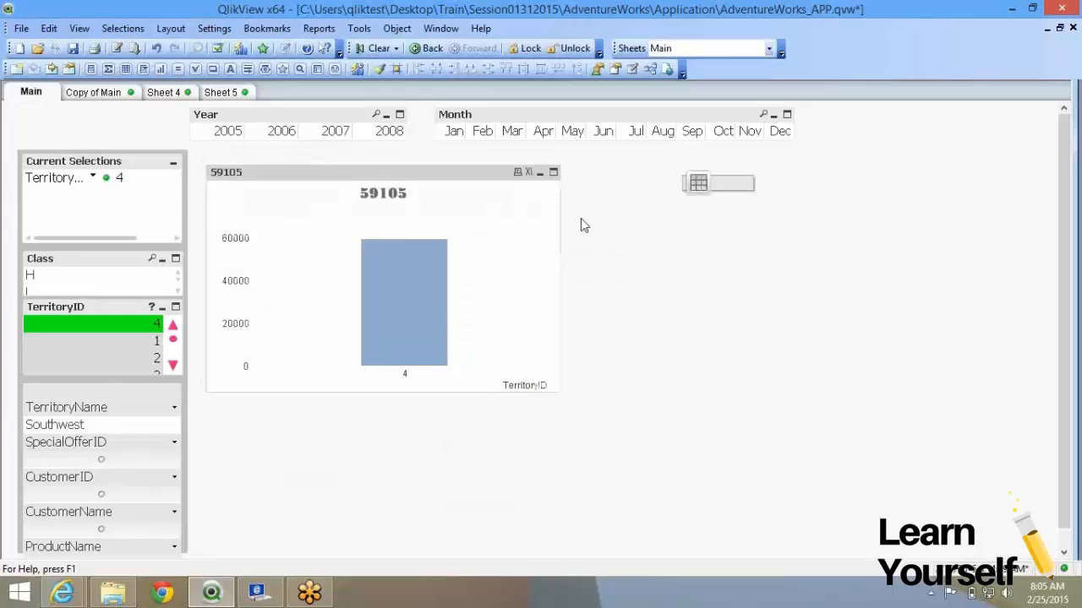
Step: Restore the minimized detail table, shrink it, and move it toward the chart's right side
double_click(710, 195)
drag(778, 181, 605, 156)
drag(856, 536, 806, 419)
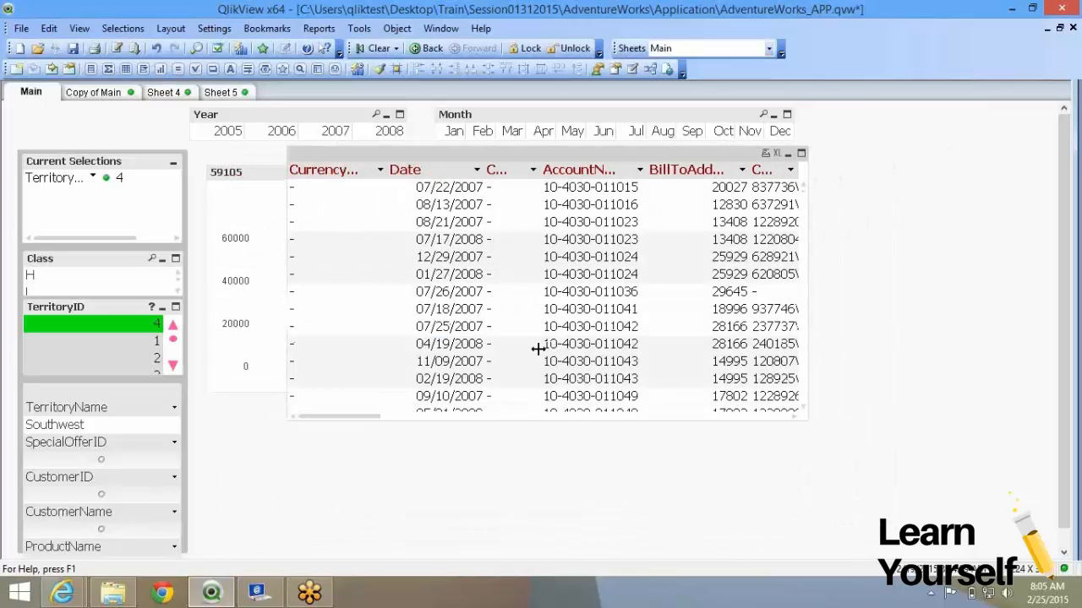
drag(332, 158, 514, 167)
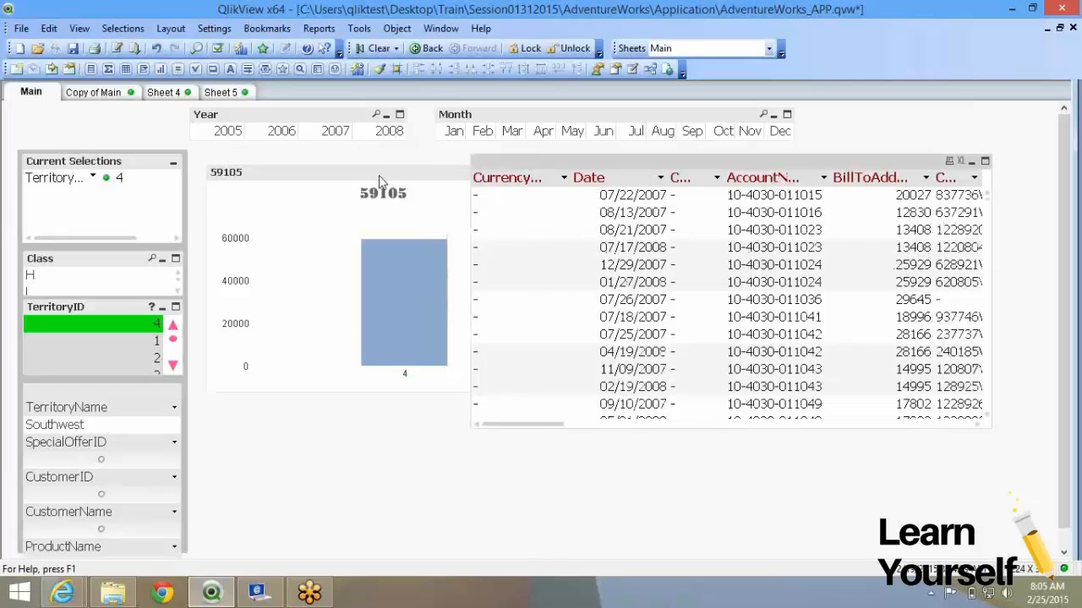
Step: Align the tops of the chart and the detail table, and narrow the table so it clears the chart
drag(379, 181, 381, 167)
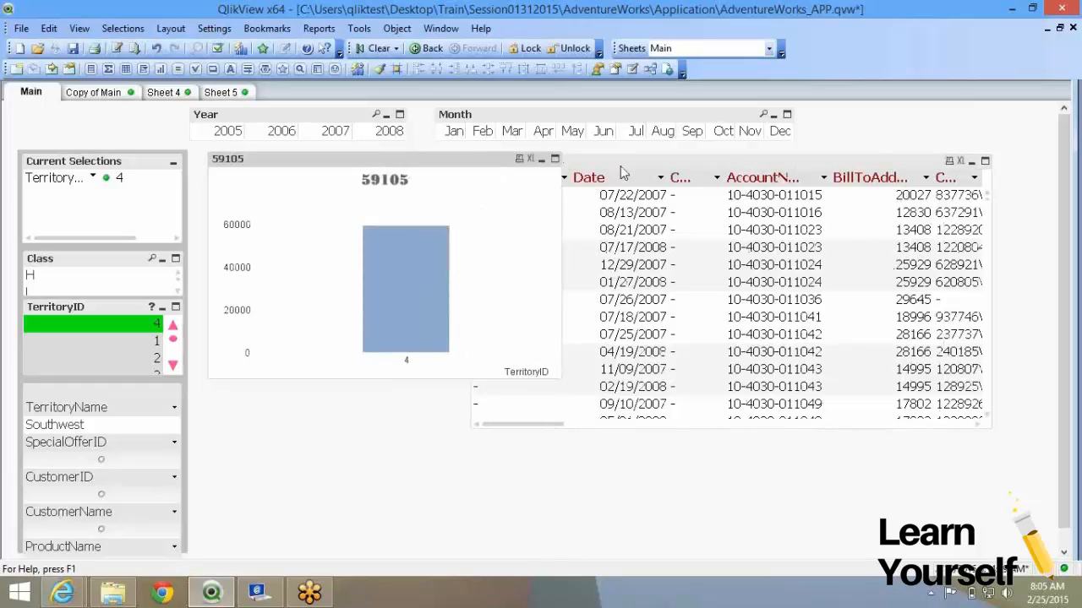
drag(635, 163, 666, 160)
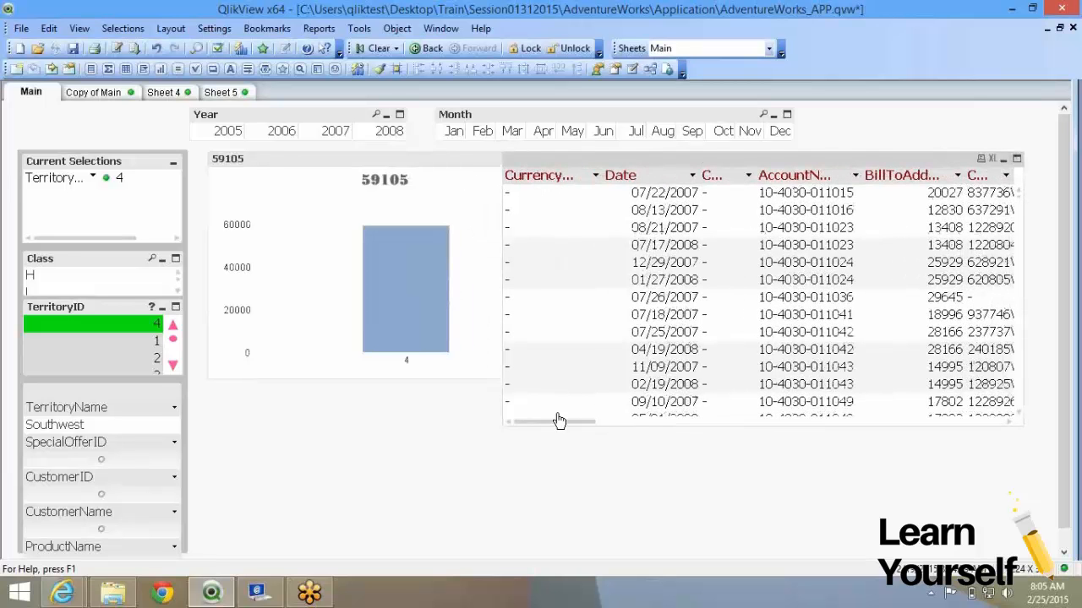
drag(505, 422, 599, 424)
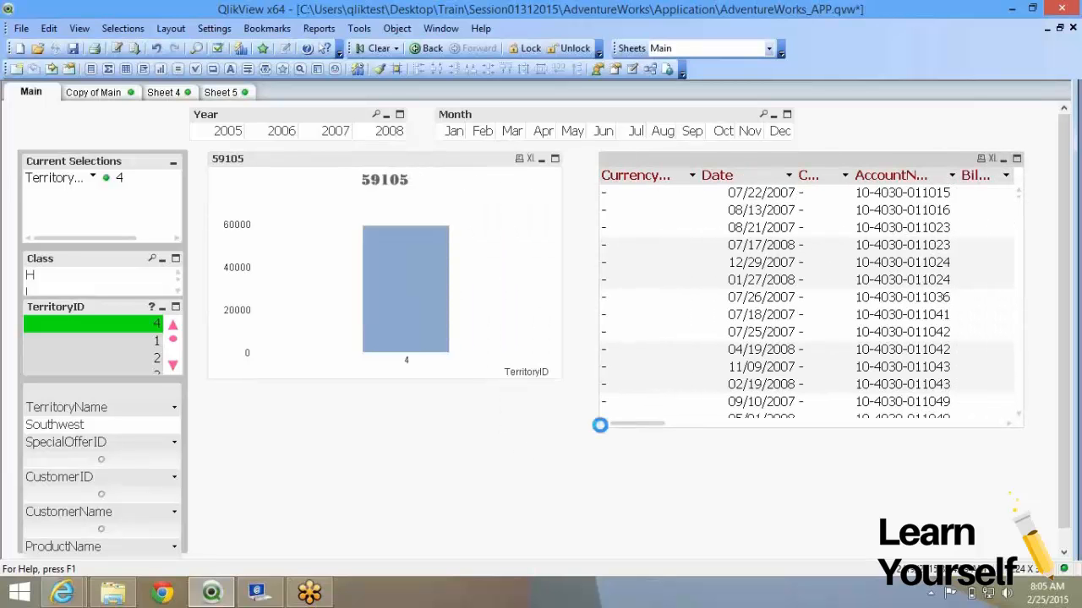
Step: Set the bar chart's window title to Order
right_click(322, 202)
click(349, 205)
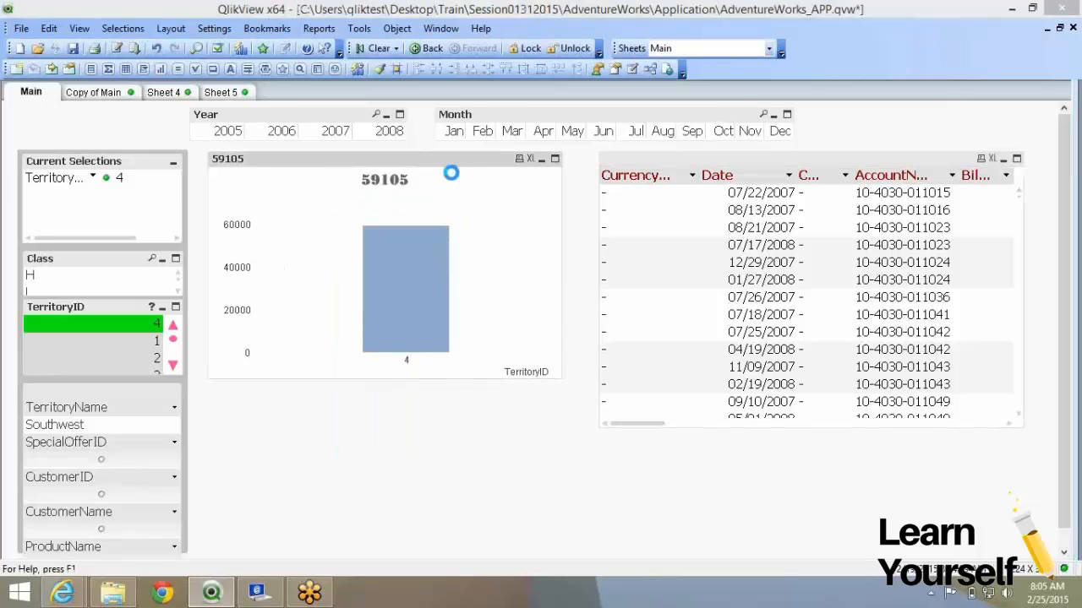
click(309, 95)
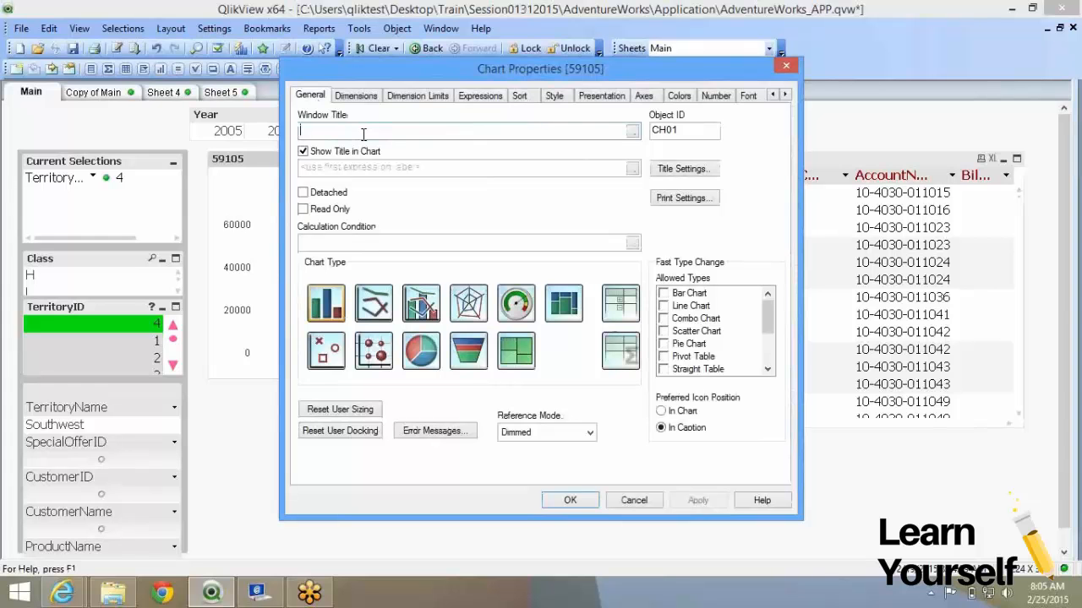
text(Order)
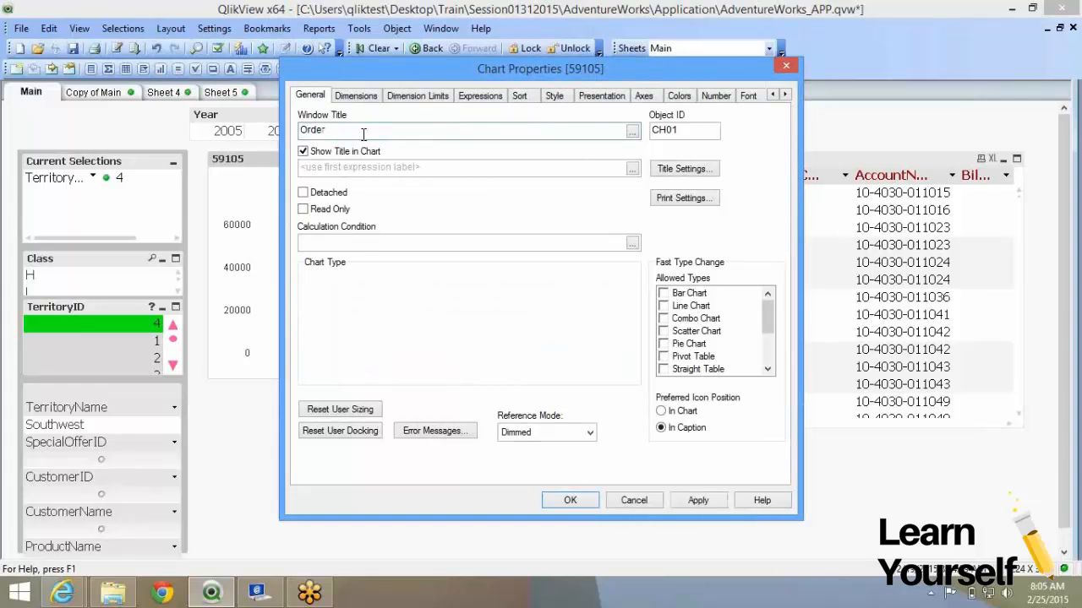
key(Return)
Step: Set the detail table's title to Details
right_click(630, 165)
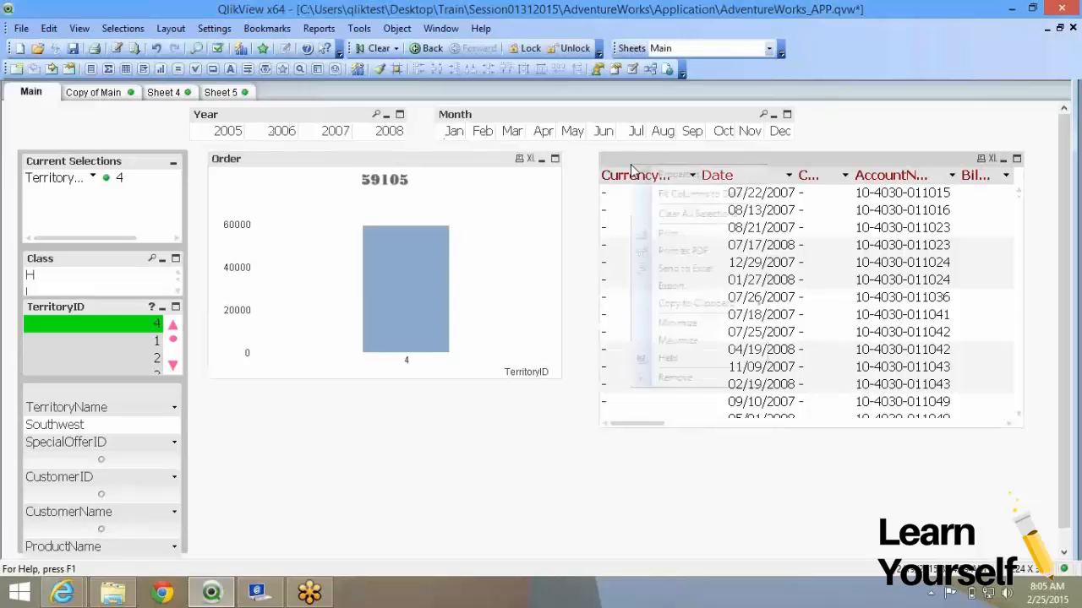
click(649, 174)
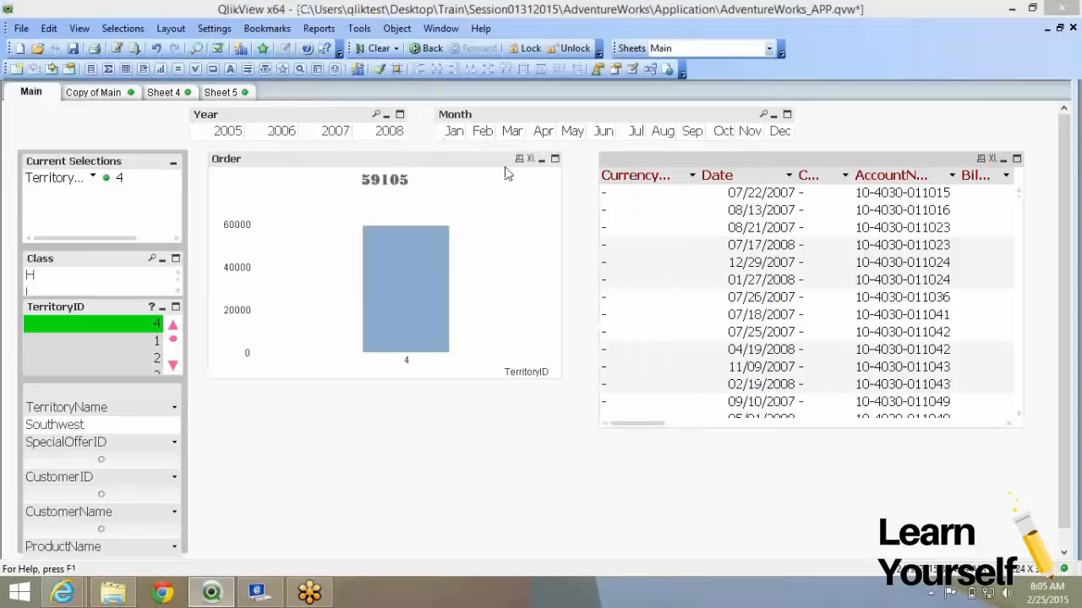
text(Details)
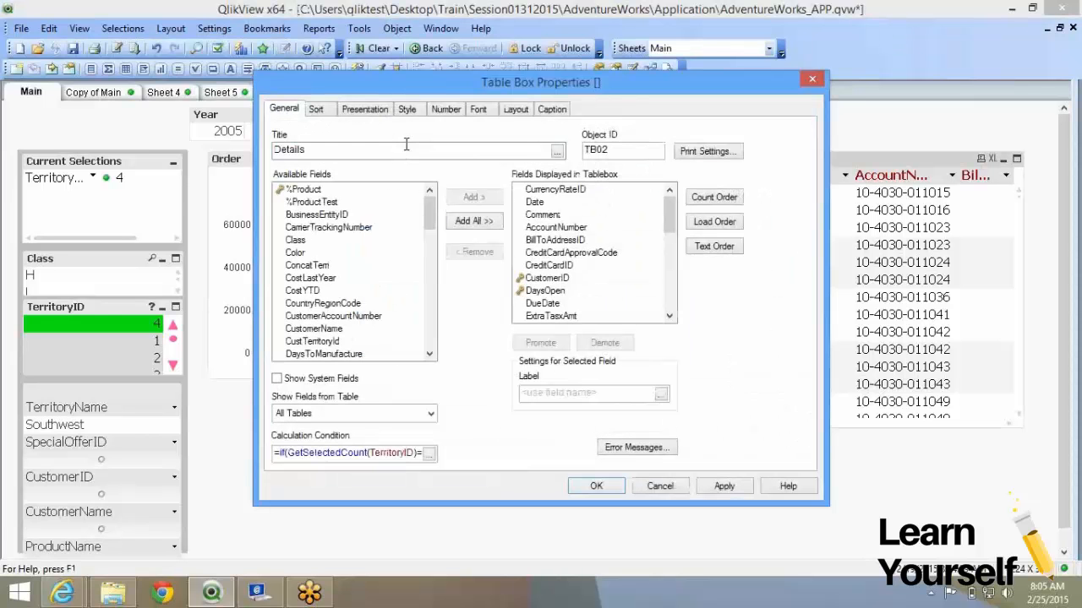
key(Return)
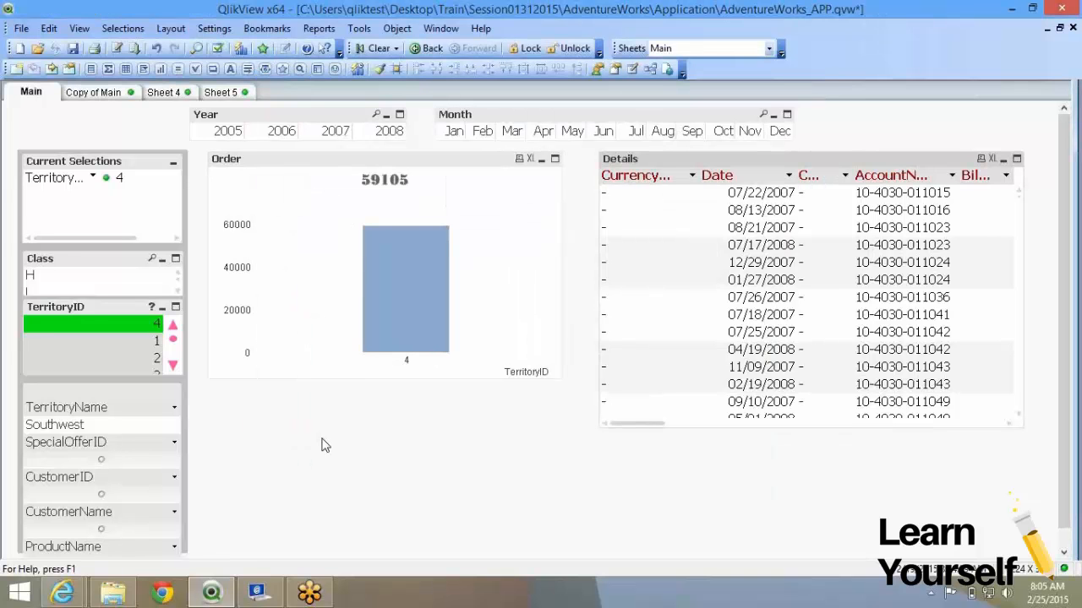
Step: Create an empty container object on the Main sheet and place it beneath the Order chart
click(220, 93)
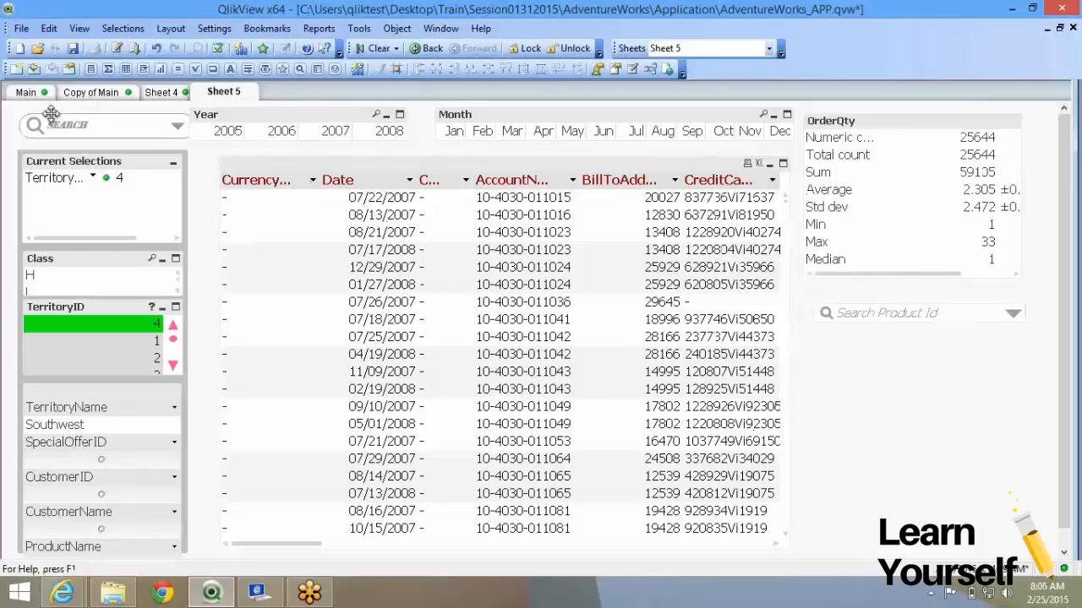
click(26, 92)
right_click(333, 432)
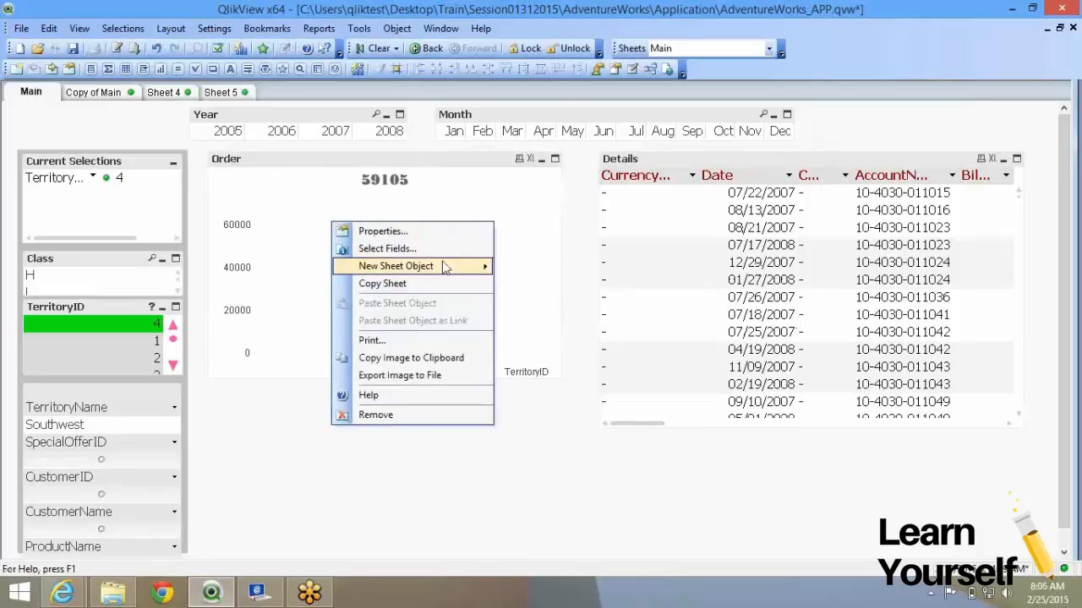
mouse_move(445, 267)
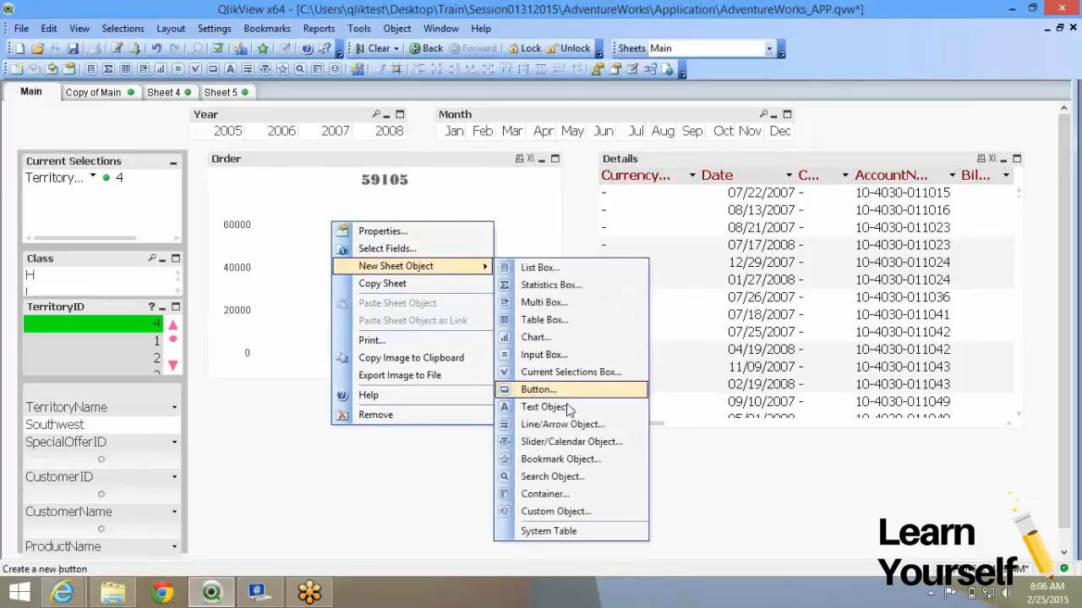
click(518, 502)
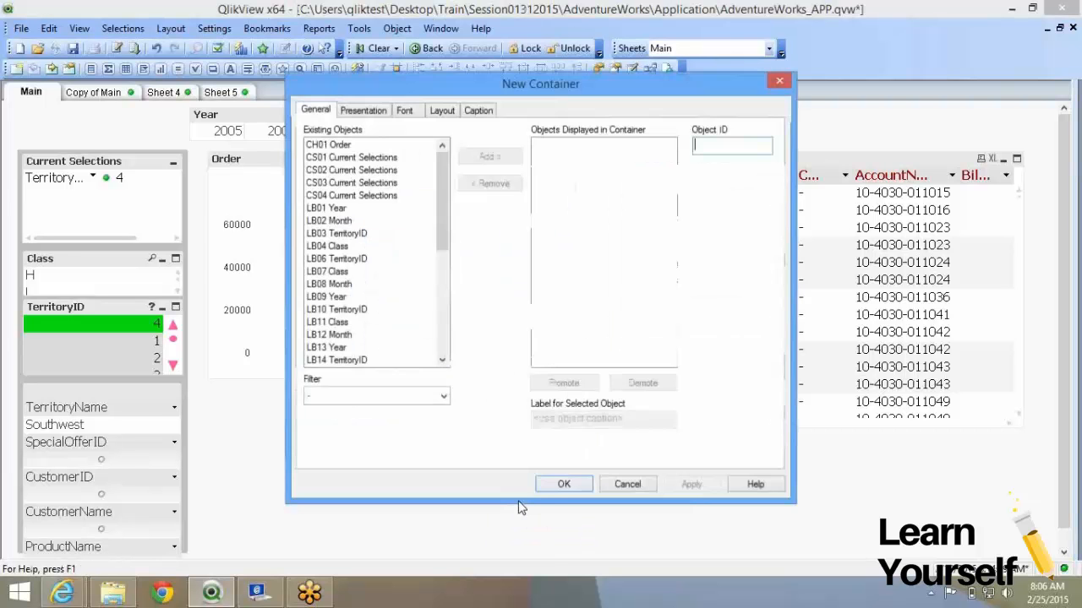
click(563, 485)
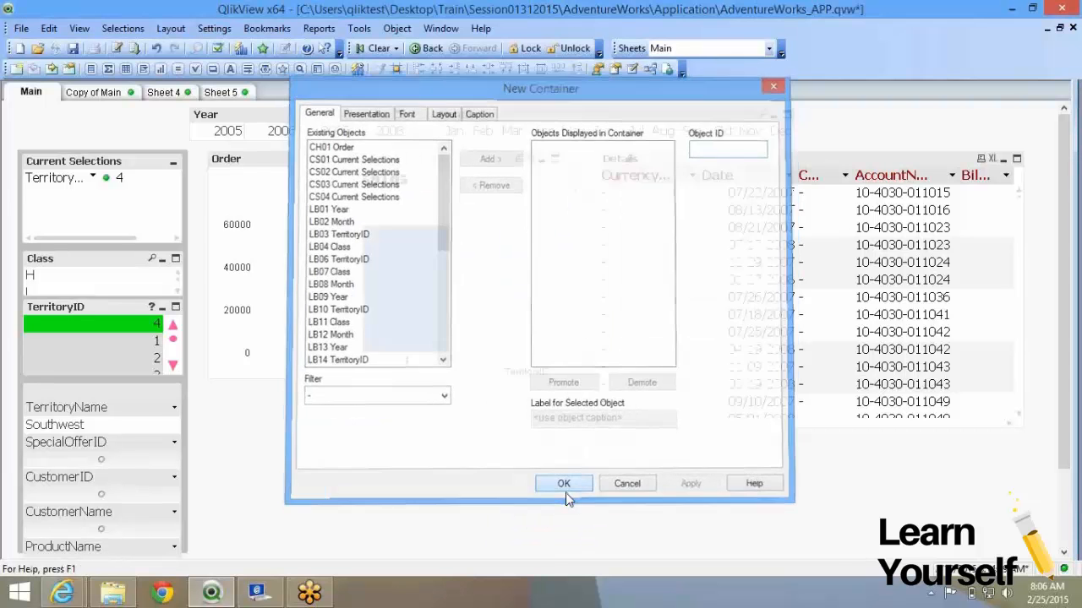
drag(264, 397, 263, 406)
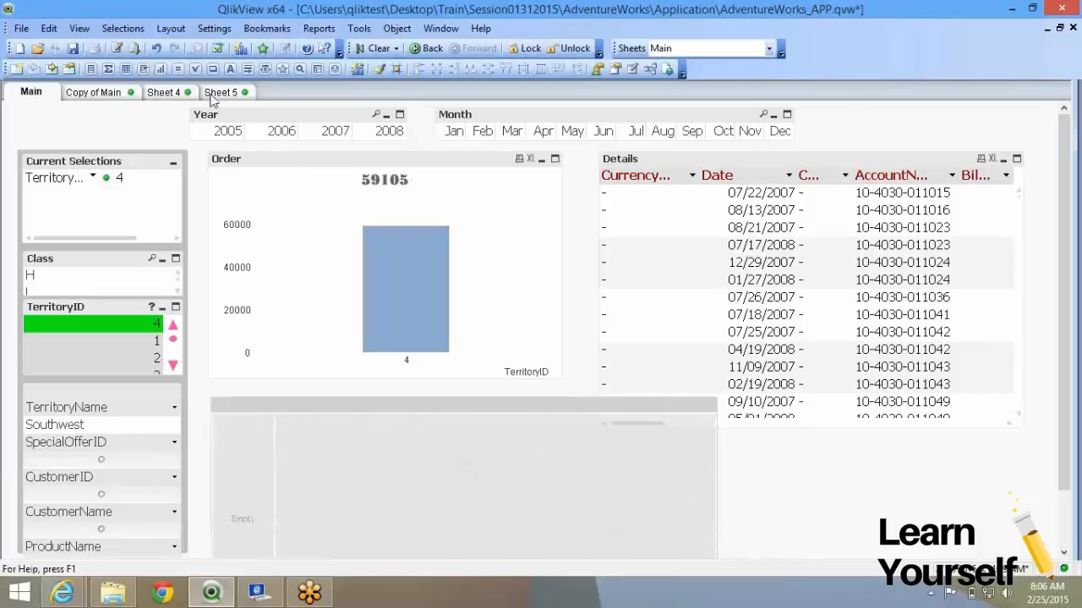
Step: Put the Order chart and the Details table into the container, and move the container up toward the Year list
click(300, 172)
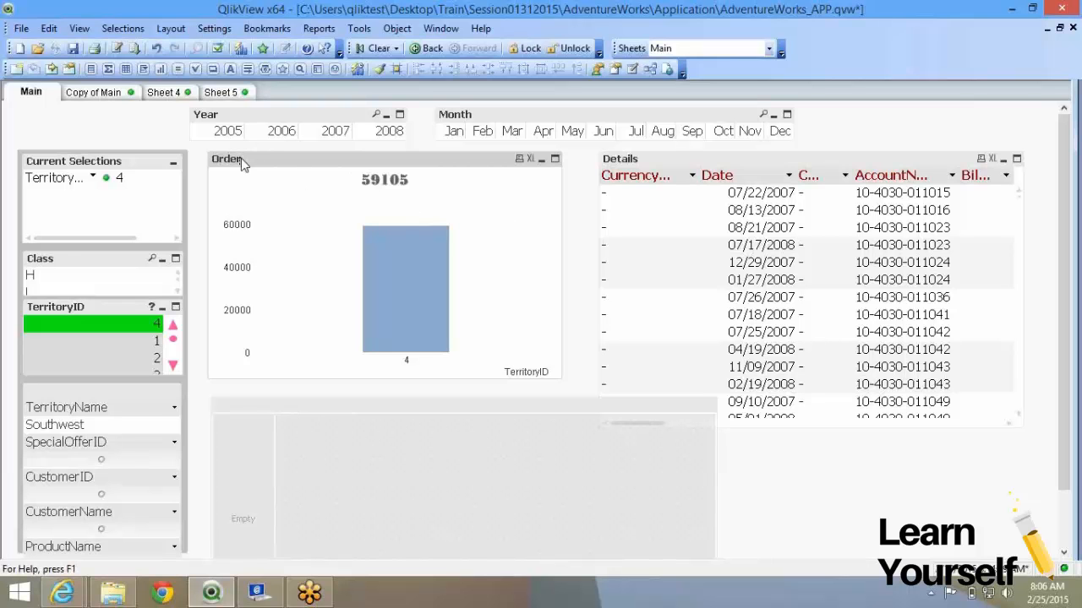
drag(241, 163, 253, 444)
drag(302, 368, 348, 219)
drag(236, 374, 304, 264)
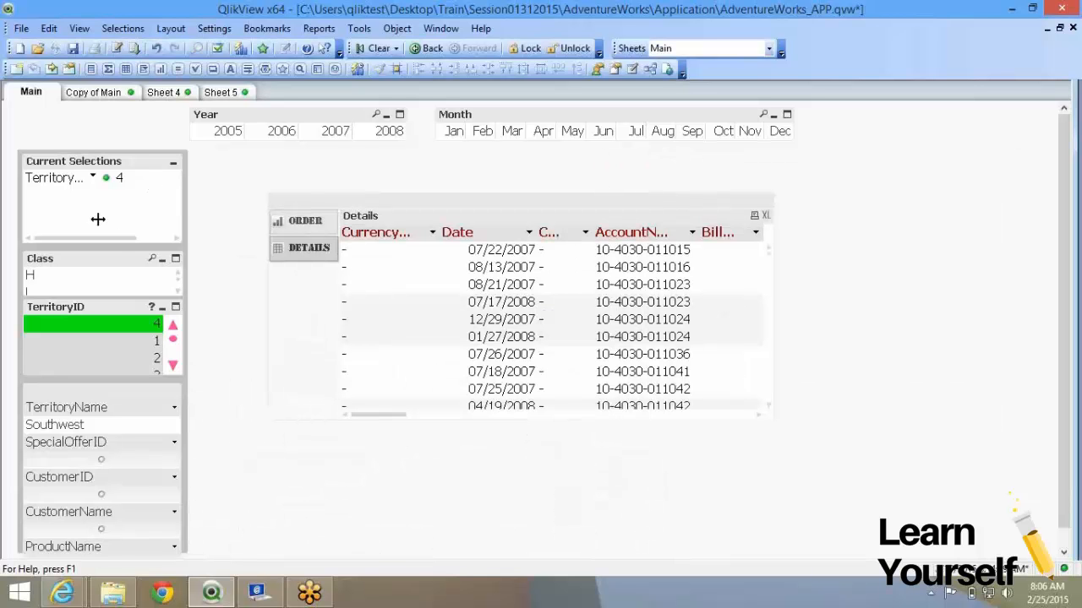
Step: Copy the Current Selections box's formatting onto the container with the Format Painter
click(378, 68)
click(323, 256)
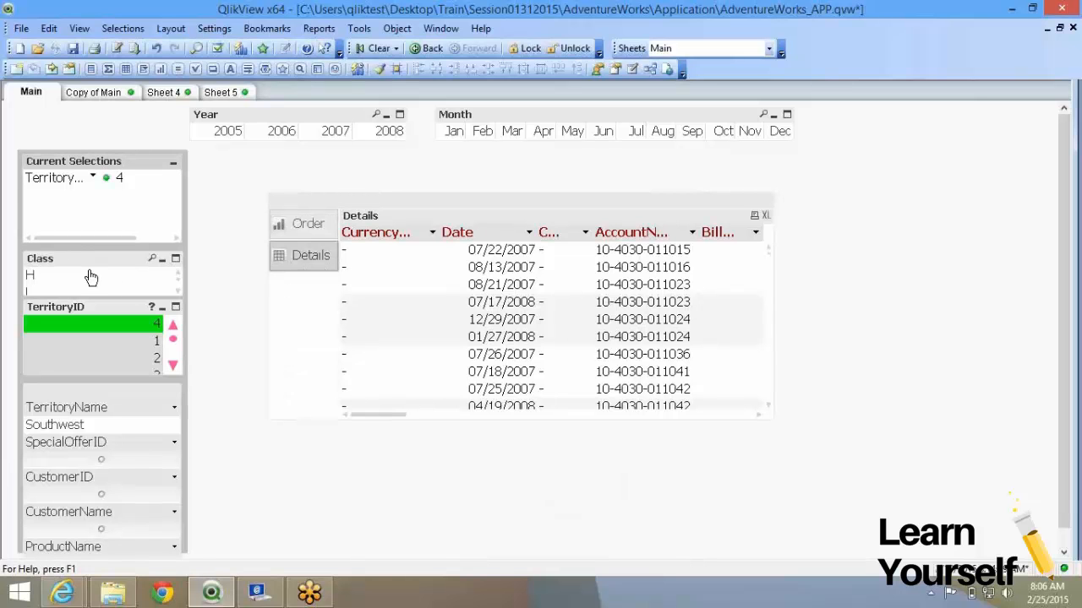
Step: Move the container directly beneath the Year list and enlarge it to fill the empty sheet area
click(368, 201)
drag(336, 192, 304, 161)
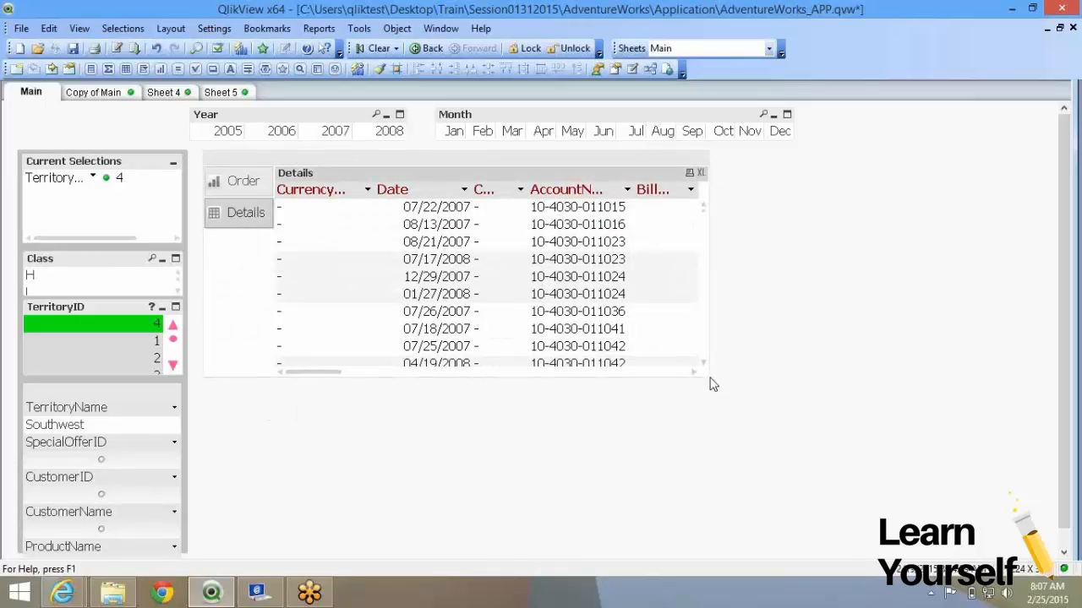
drag(706, 373, 836, 553)
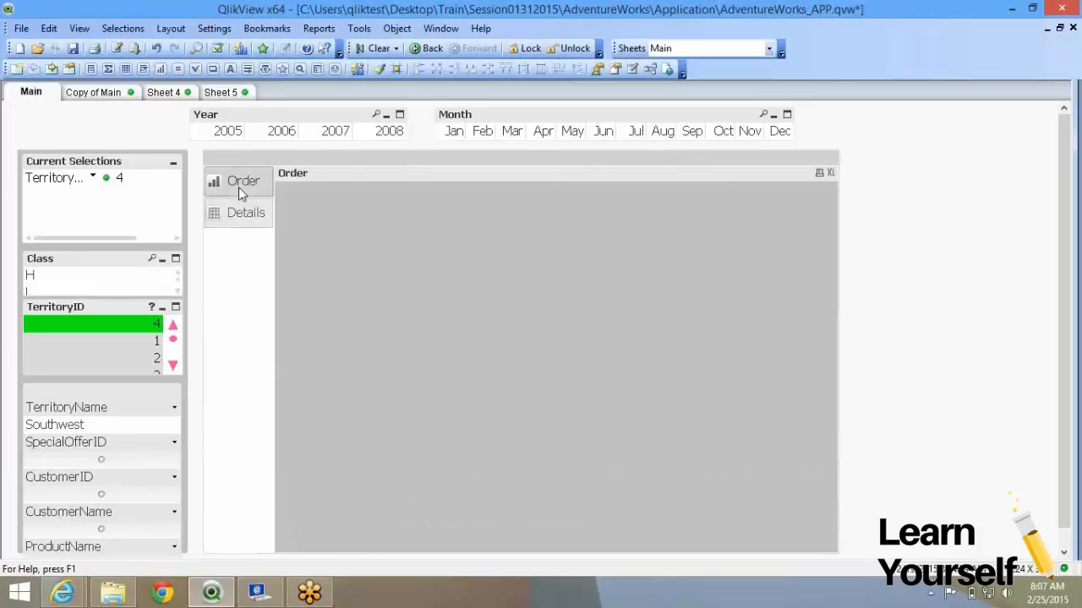
Step: Check the container by alternating between its Order chart and Details table
click(241, 182)
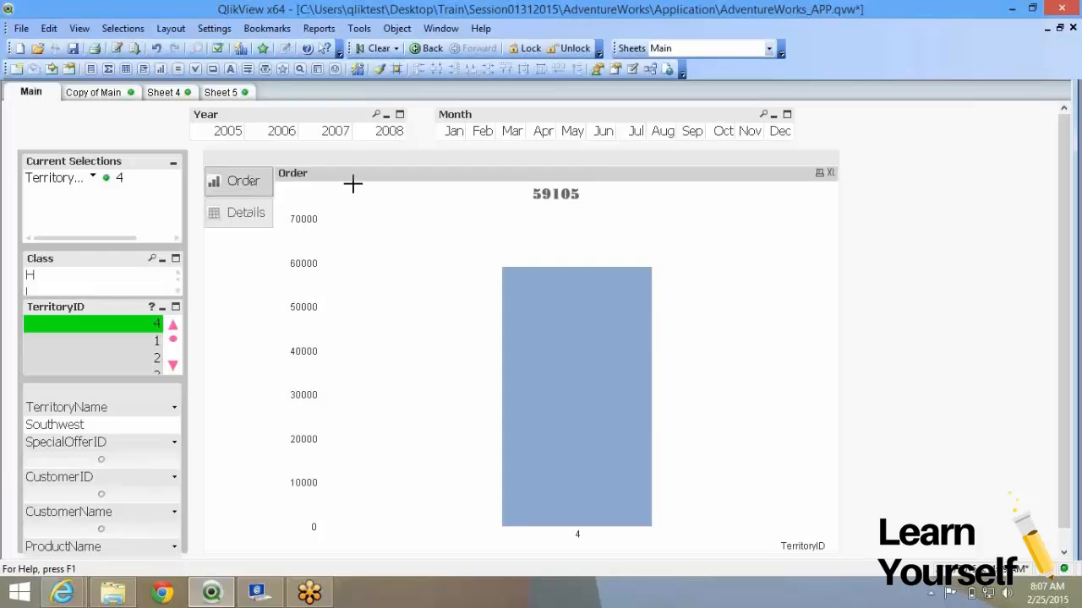
click(260, 194)
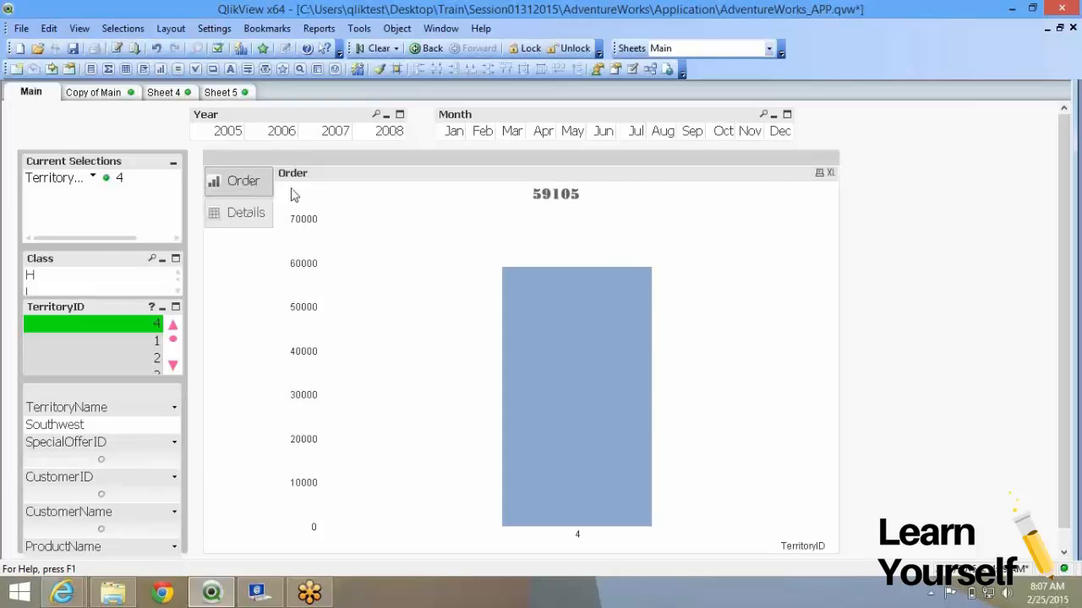
click(239, 218)
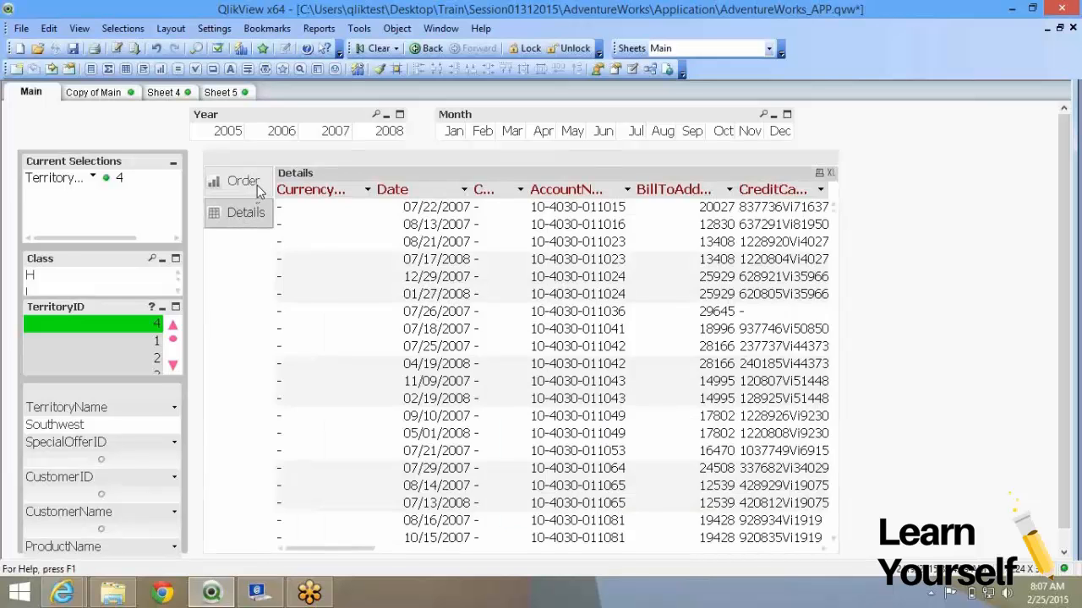
click(255, 184)
right_click(348, 174)
key(Escape)
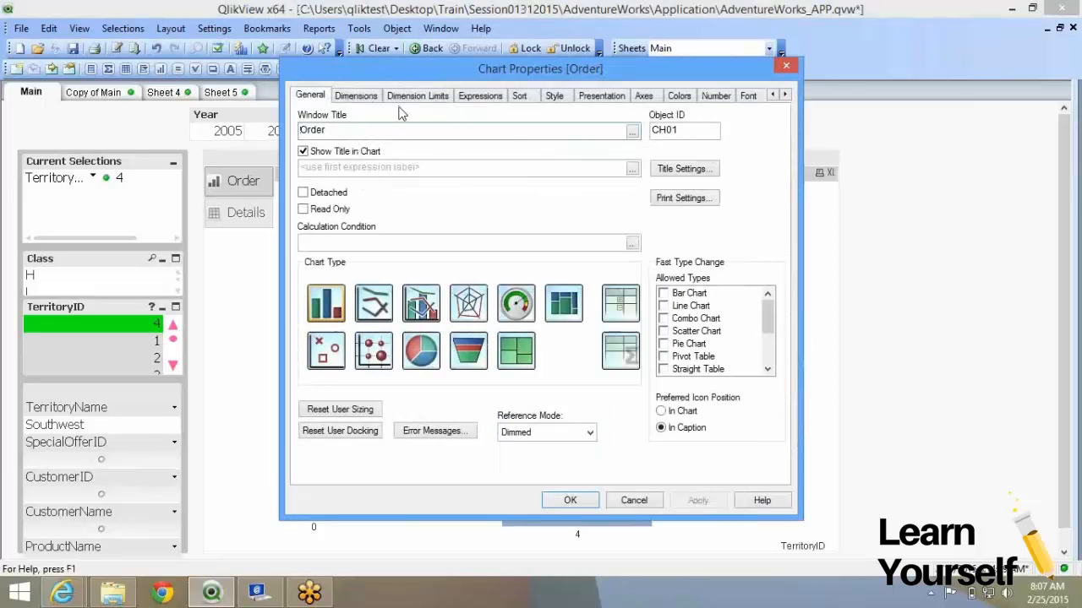
click(635, 500)
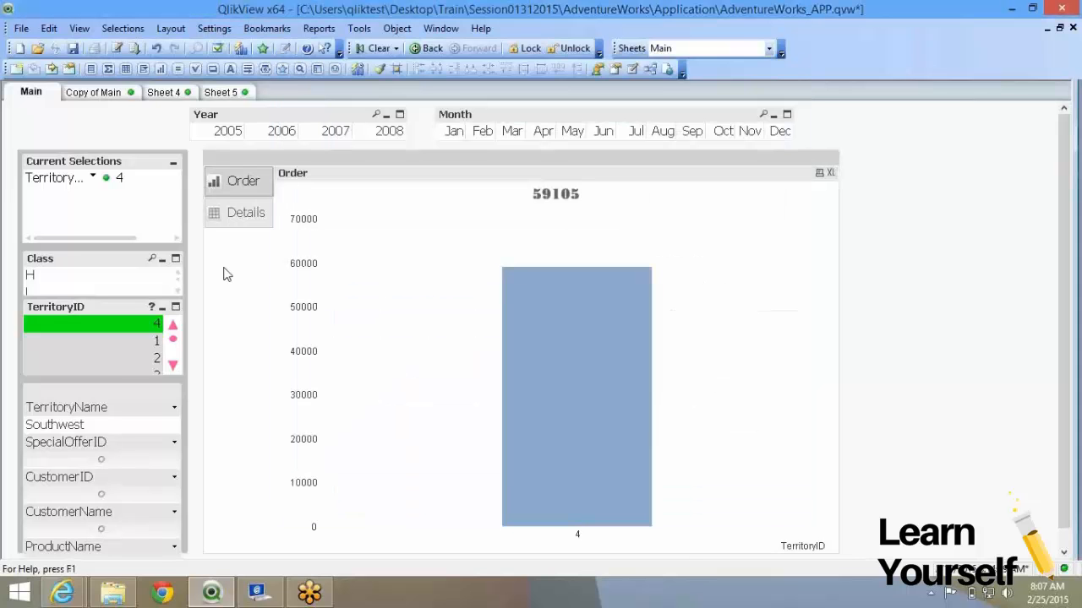
right_click(371, 259)
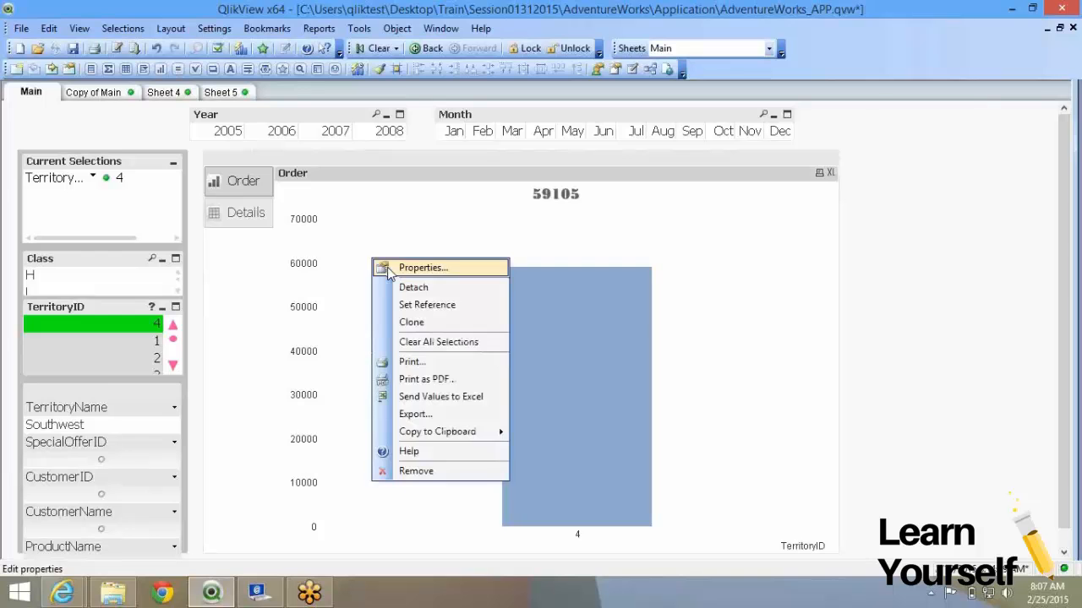
click(414, 268)
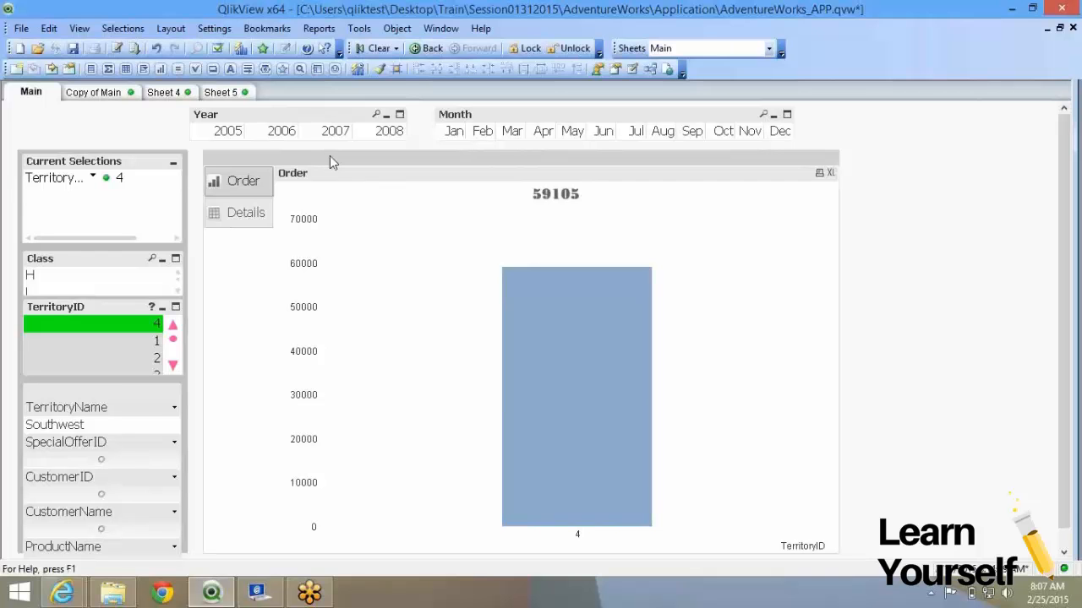
Step: Add the LB14 TerritoryID list box to the container's displayed objects and bring it into view
right_click(222, 195)
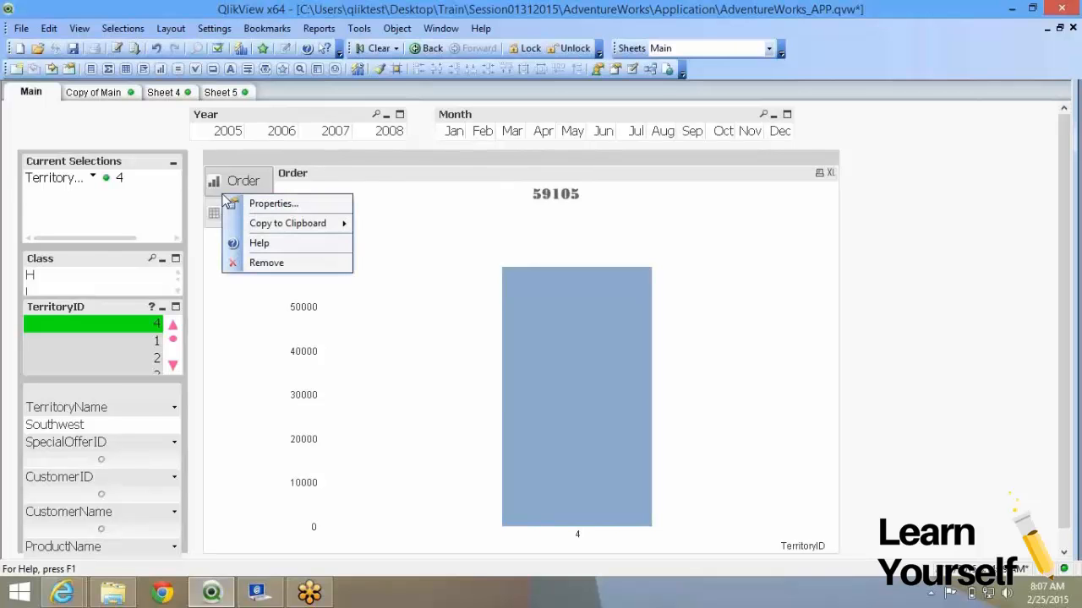
click(229, 201)
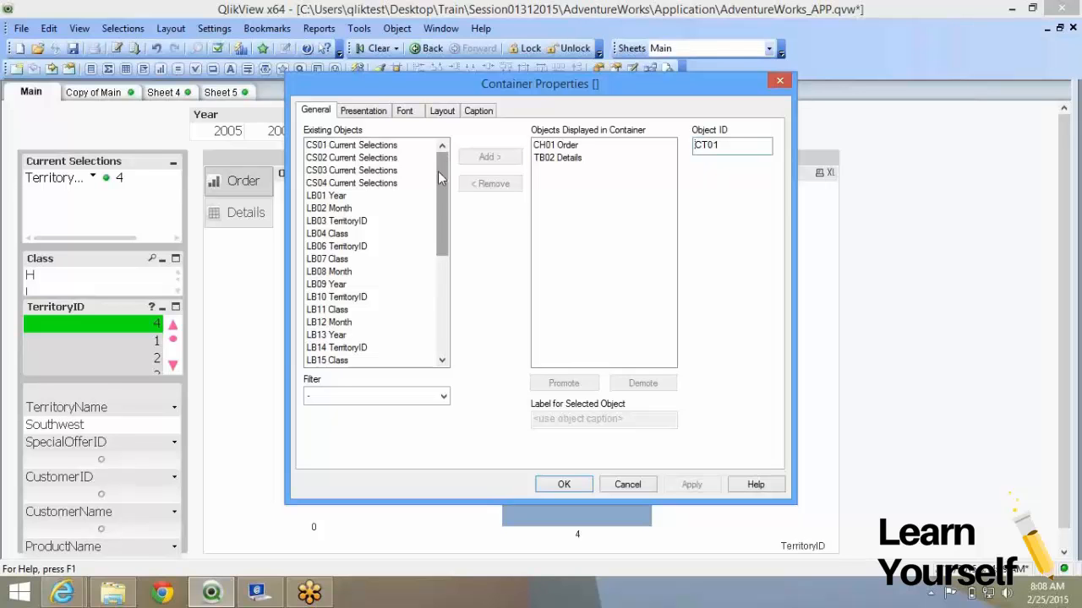
drag(441, 190, 463, 65)
drag(439, 202, 448, 245)
click(354, 233)
click(351, 221)
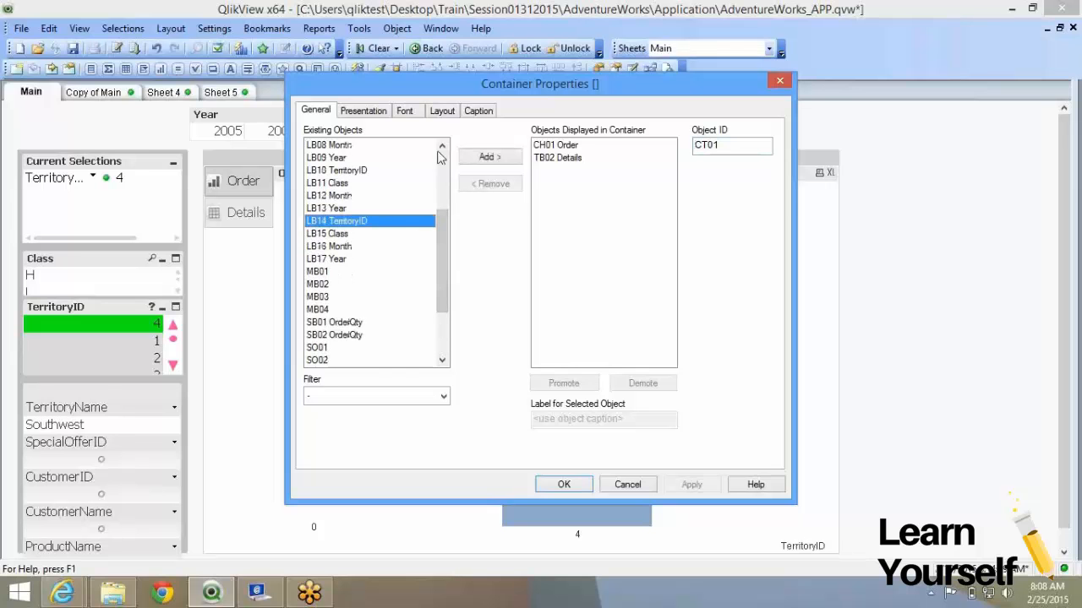
click(500, 165)
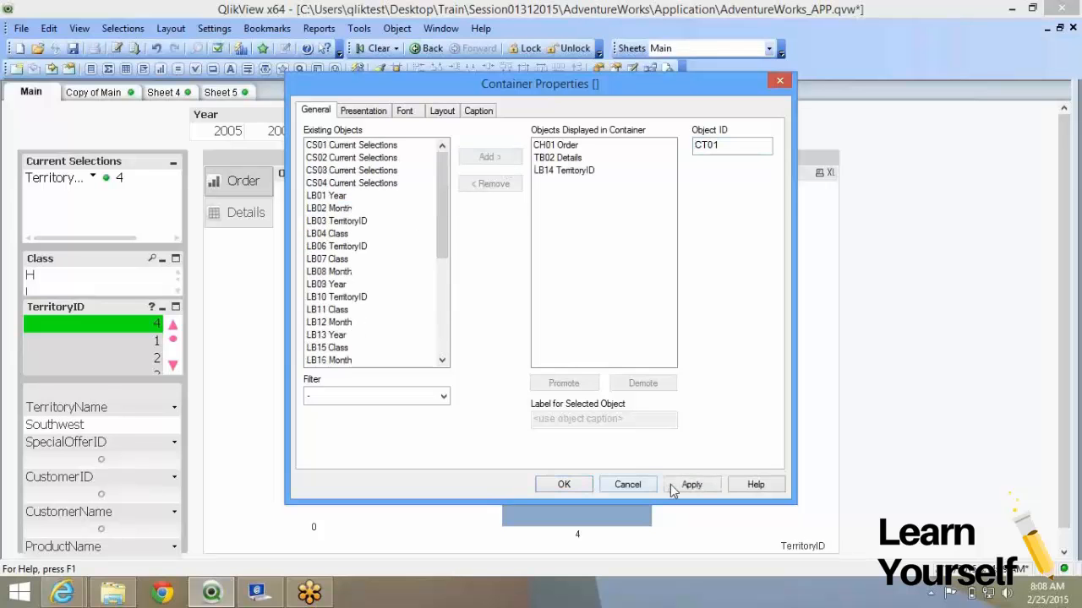
click(673, 488)
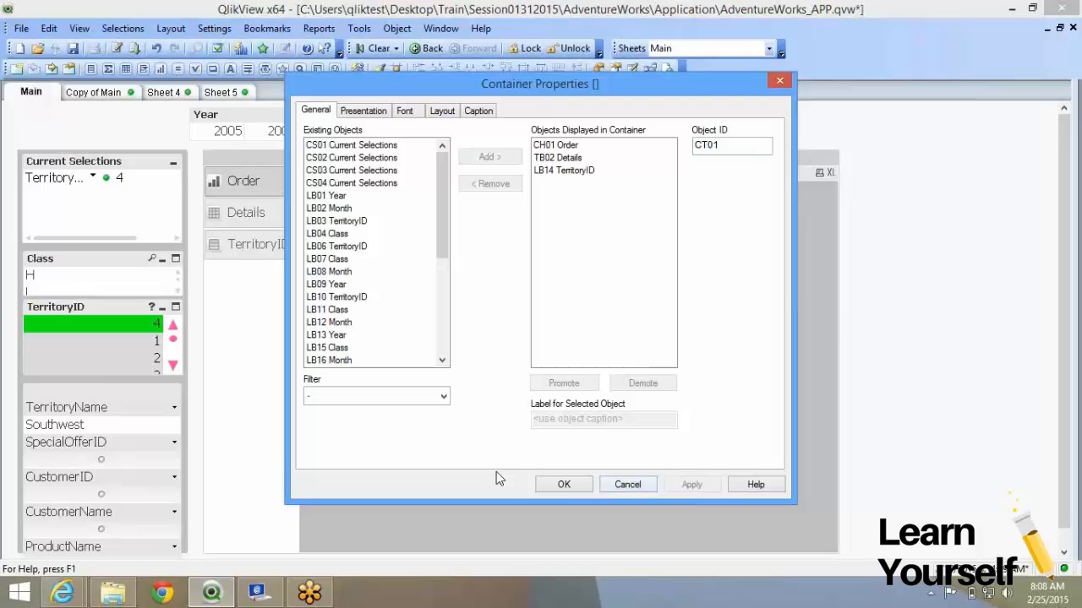
click(563, 486)
click(277, 245)
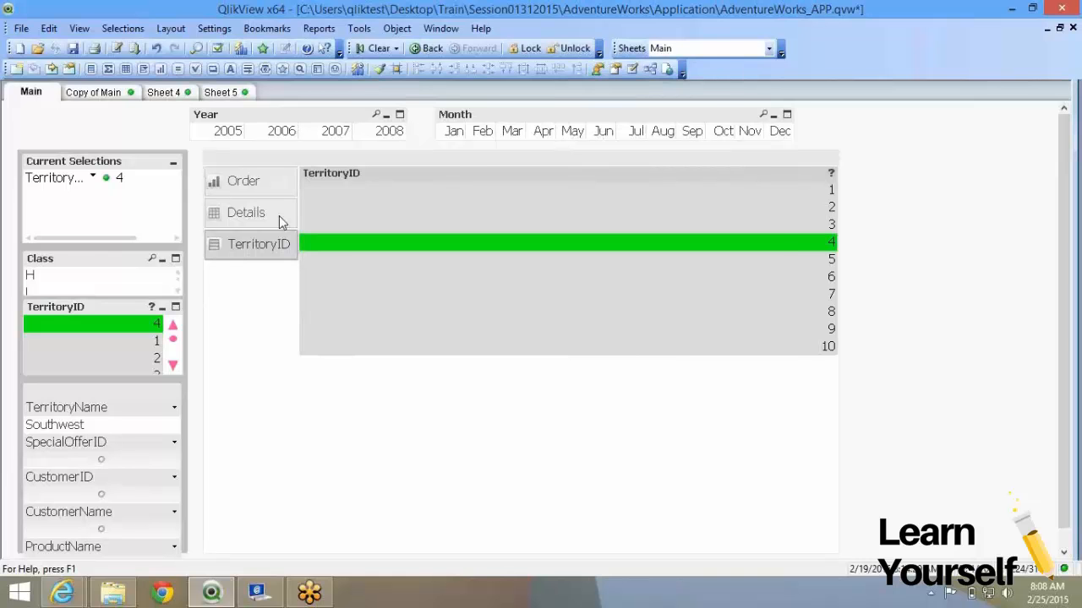
Step: Set the container type to Grid with 2 columns and 2 rows
right_click(363, 159)
click(372, 166)
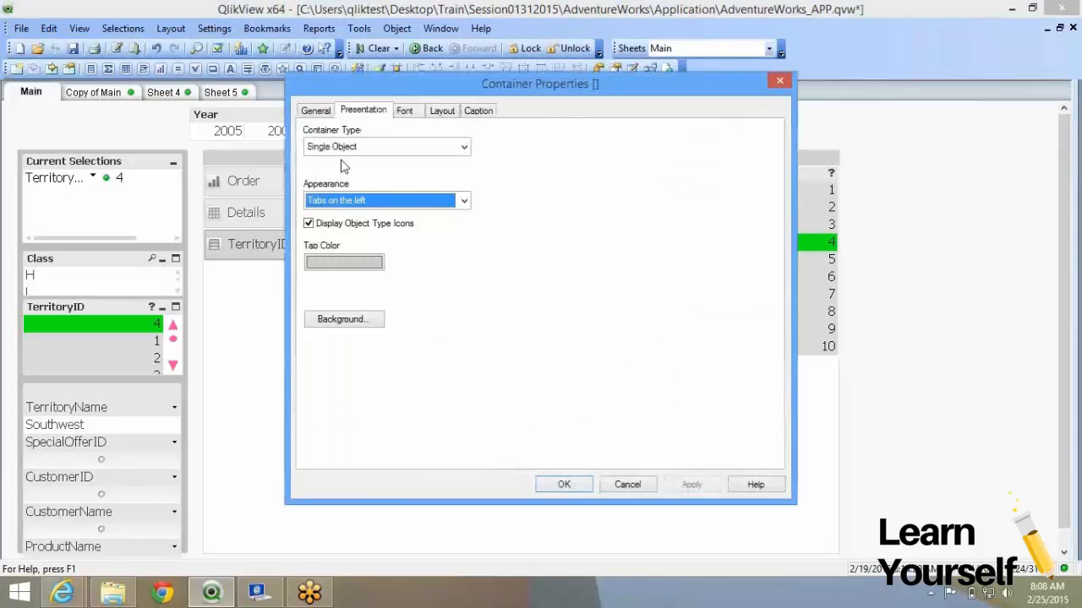
click(342, 148)
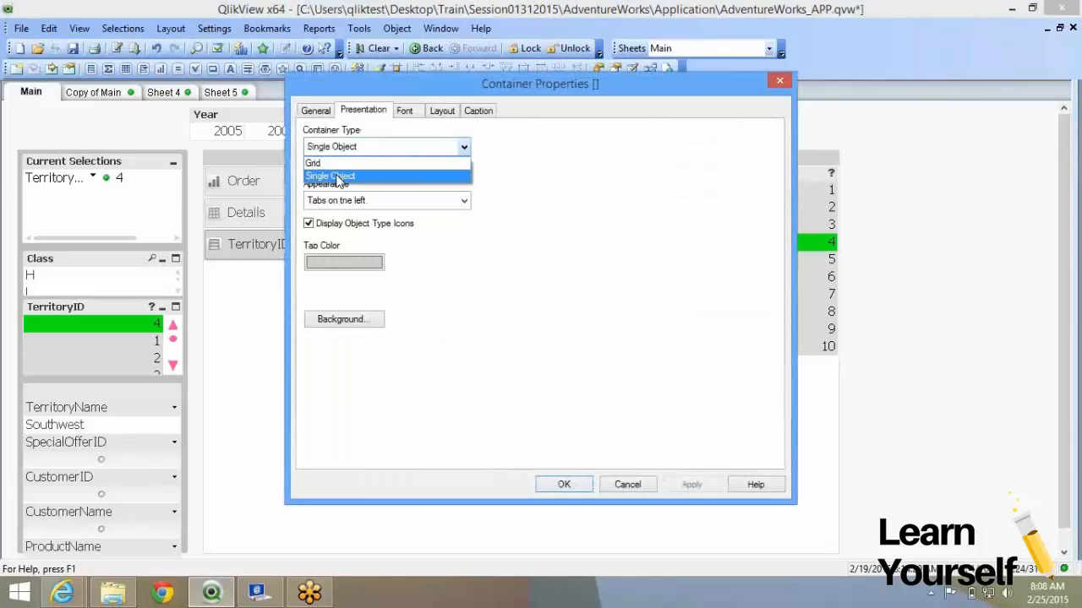
right_click(237, 281)
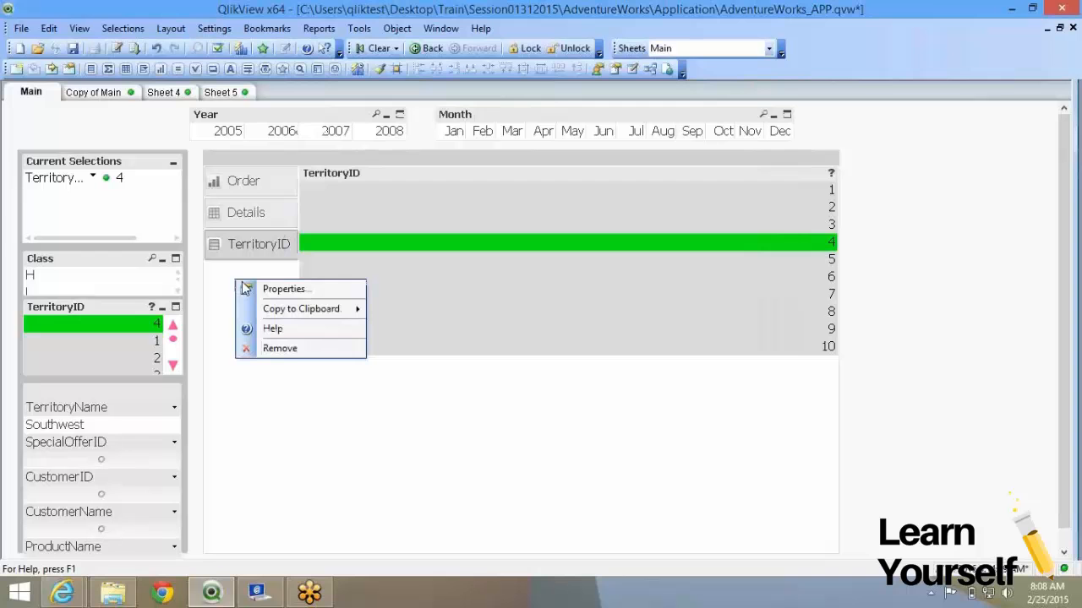
click(244, 289)
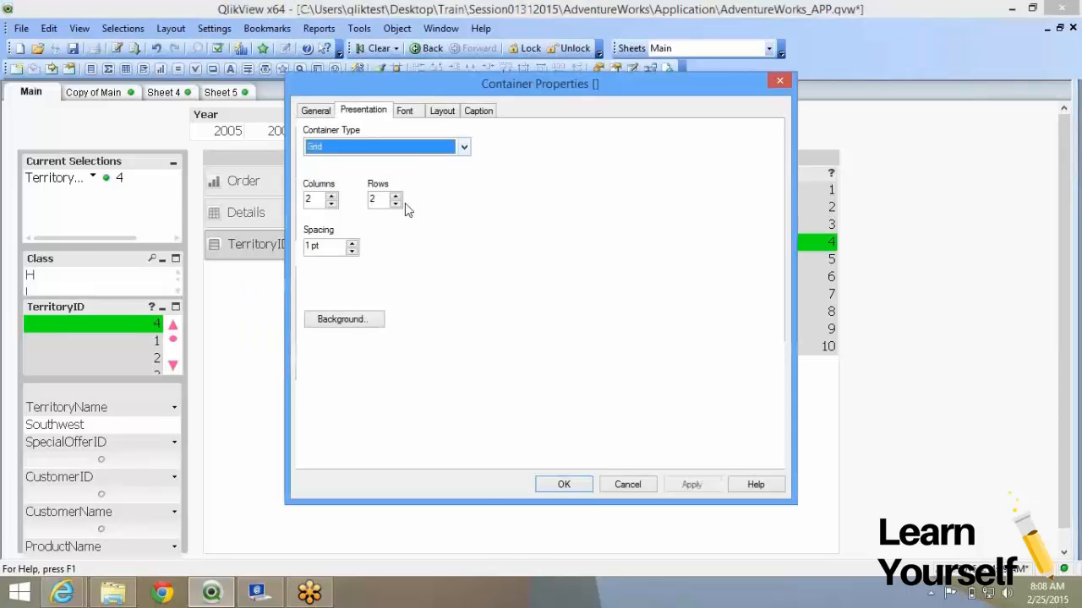
click(558, 485)
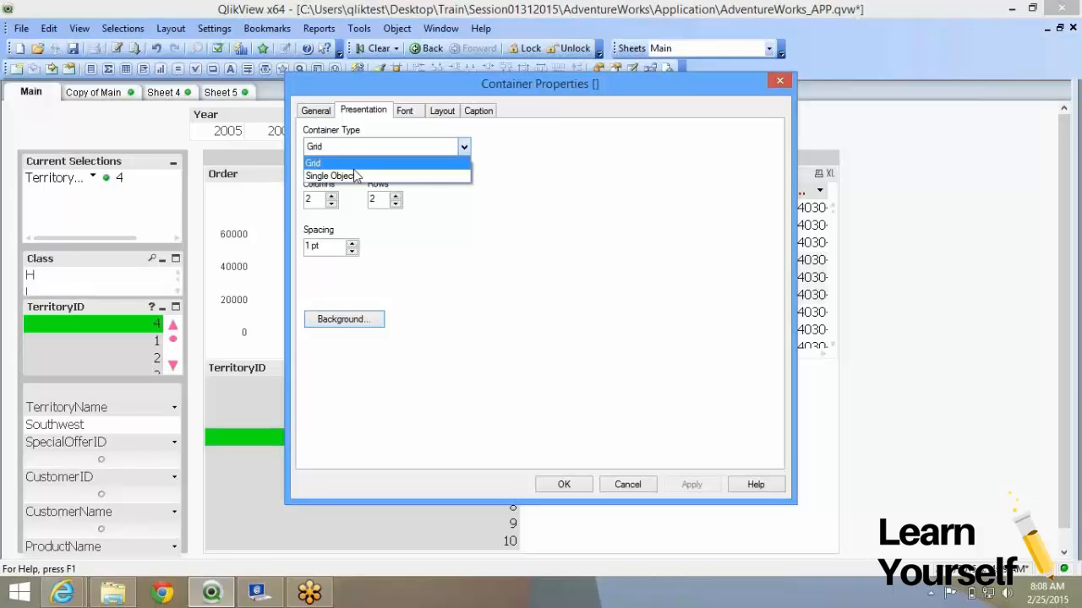
Step: Set the container type to Single Object with its tabs across the top, and display the Order and Details objects
click(355, 175)
key(Return)
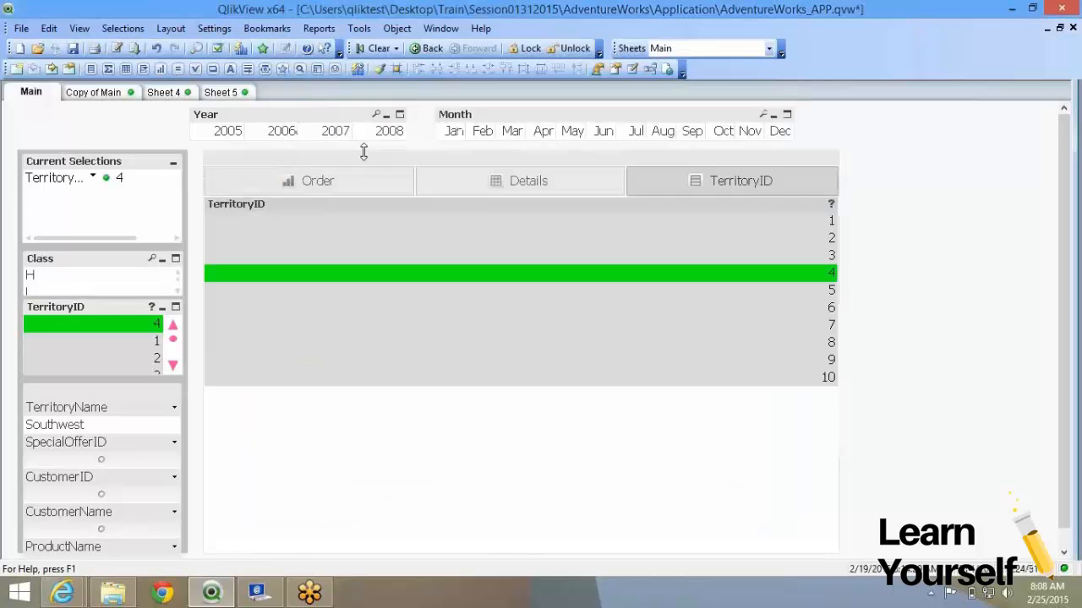
click(327, 187)
click(524, 179)
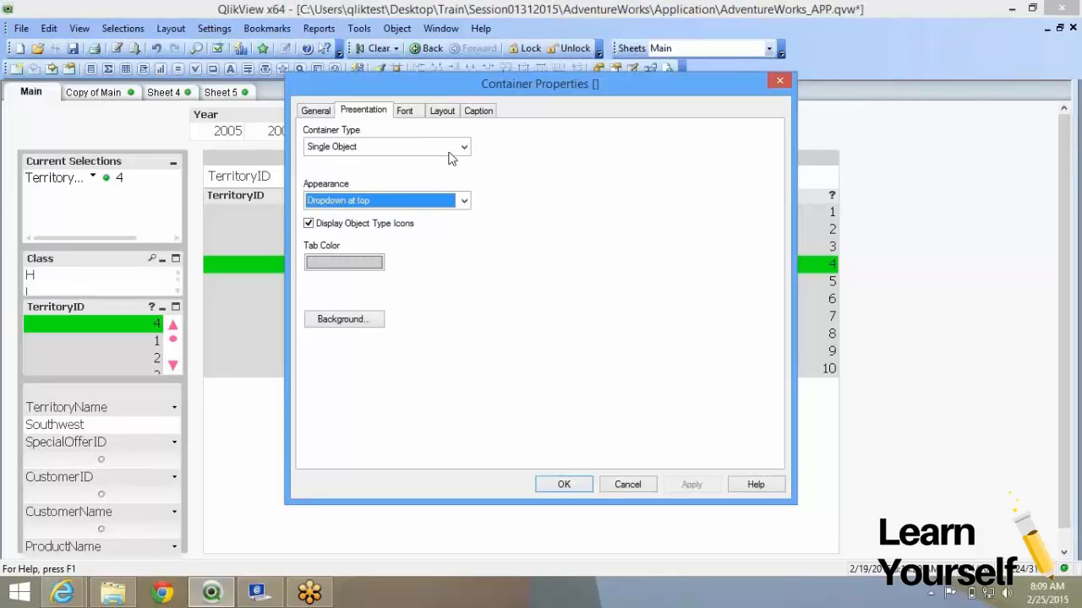
Step: Review the container's font, caption and general settings without changing them, and close its properties
click(406, 111)
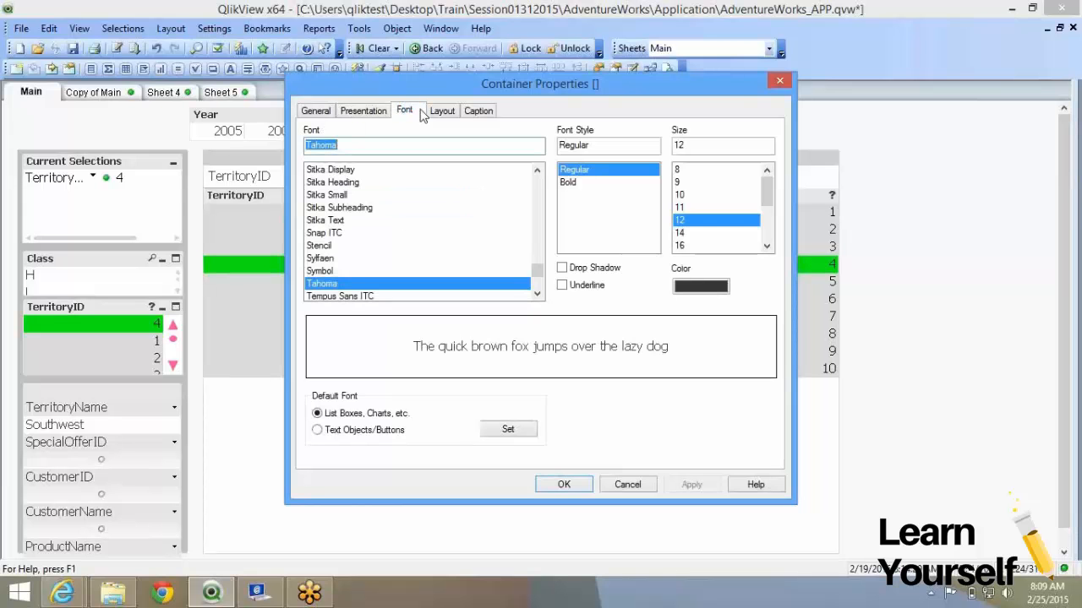
click(479, 110)
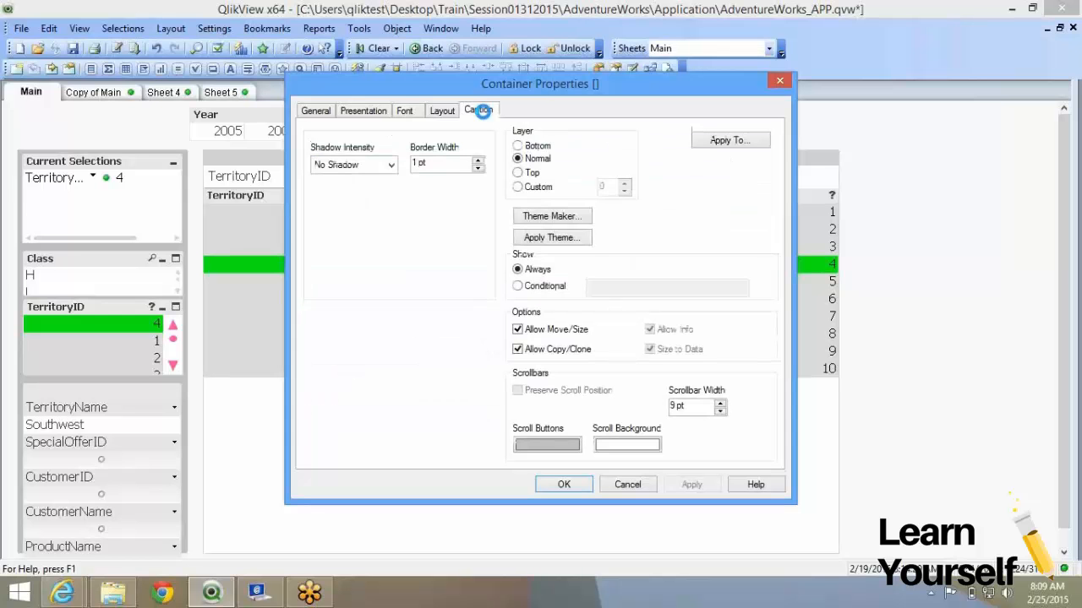
click(334, 111)
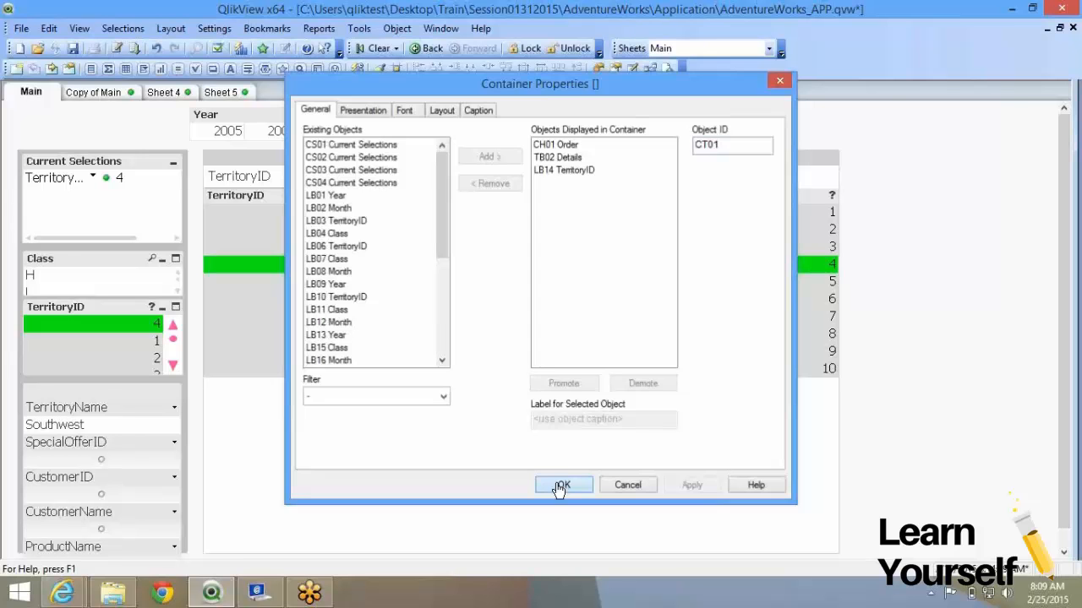
click(562, 486)
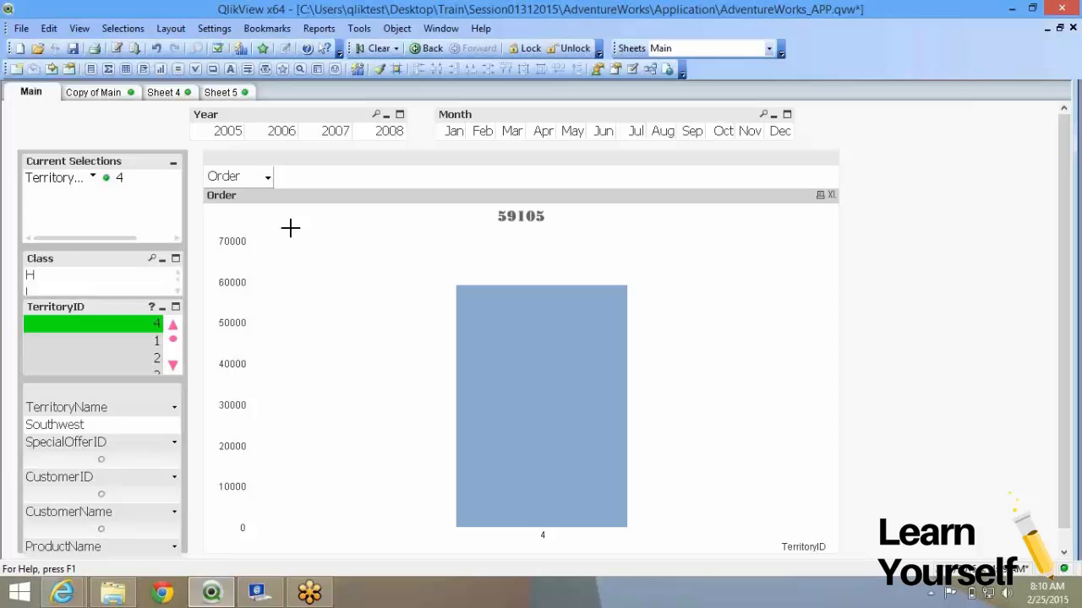
Step: Remove LB14 TerritoryID from the container's displayed objects and set the container's appearance to Tabs on the left
right_click(291, 228)
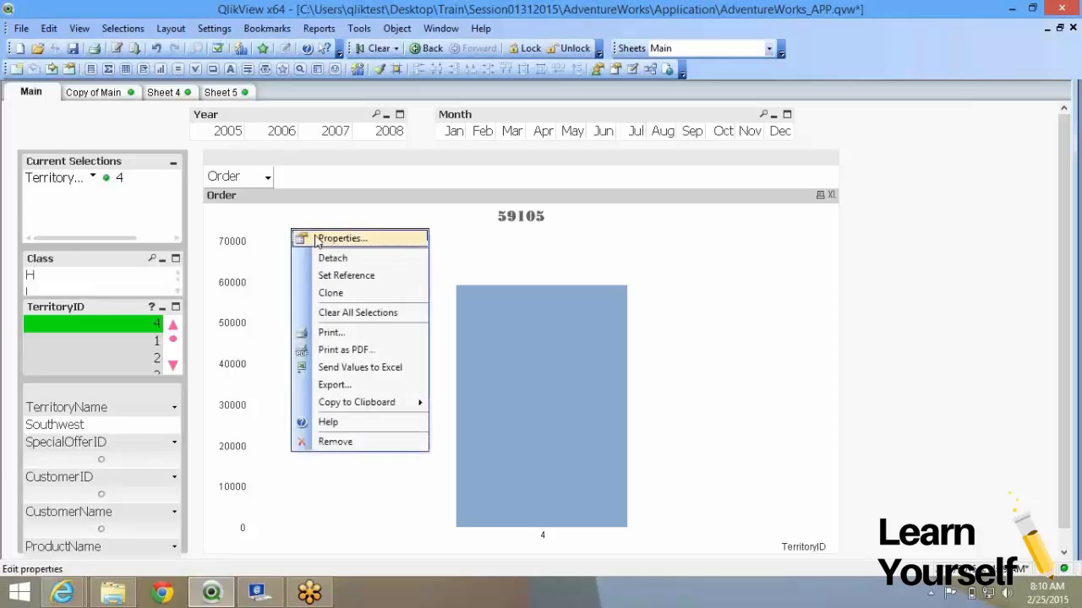
click(319, 239)
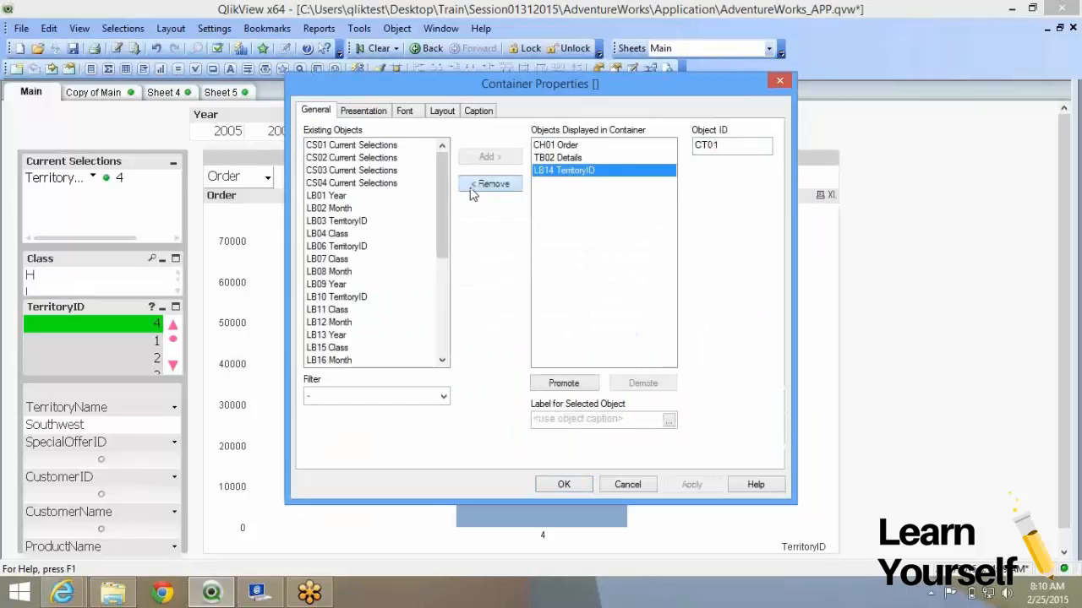
click(364, 111)
click(361, 200)
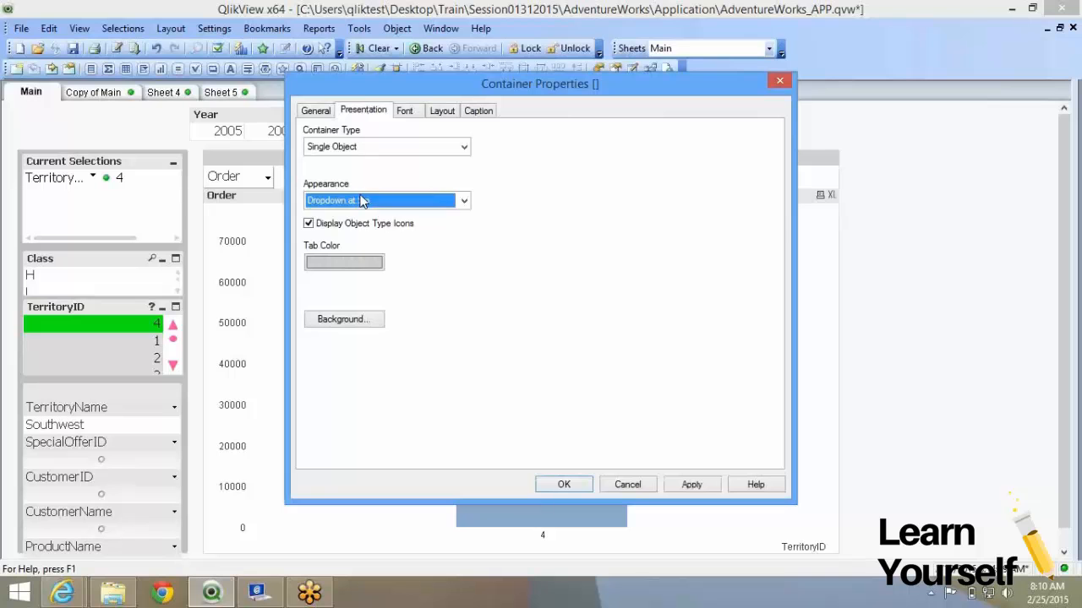
click(362, 200)
click(338, 226)
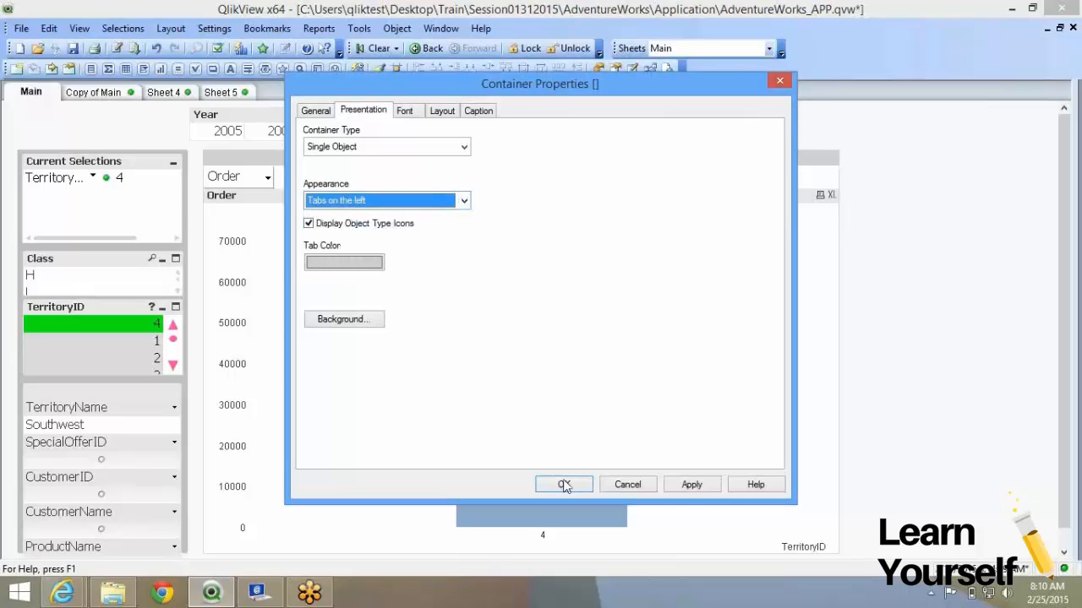
click(565, 484)
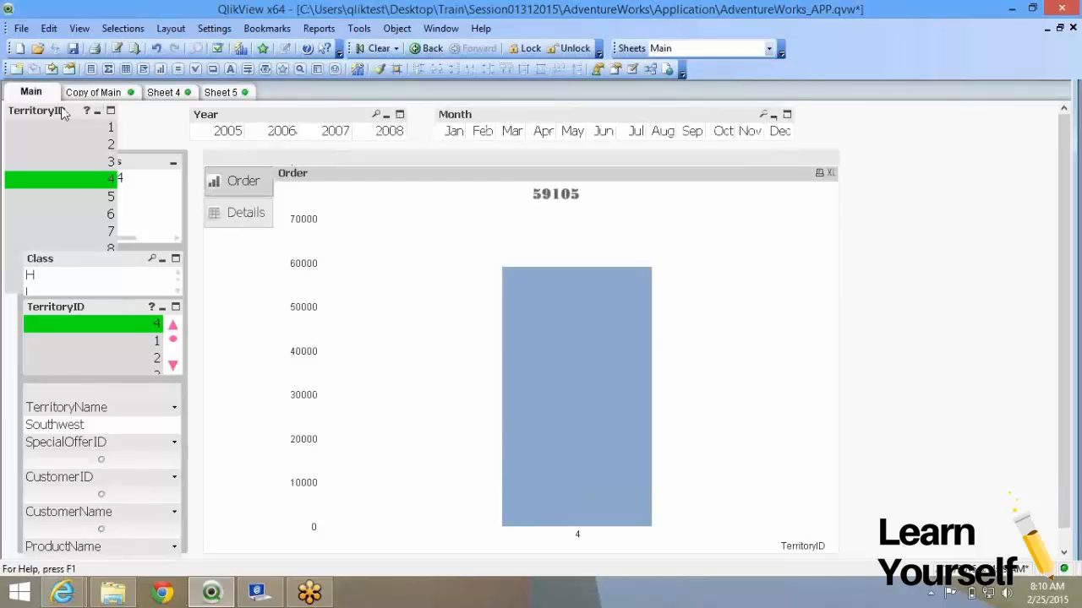
Step: Delete only the selected loose TerritoryID list box that overlaps the Current Selections box, keeping its linked objects
click(60, 114)
key(Delete)
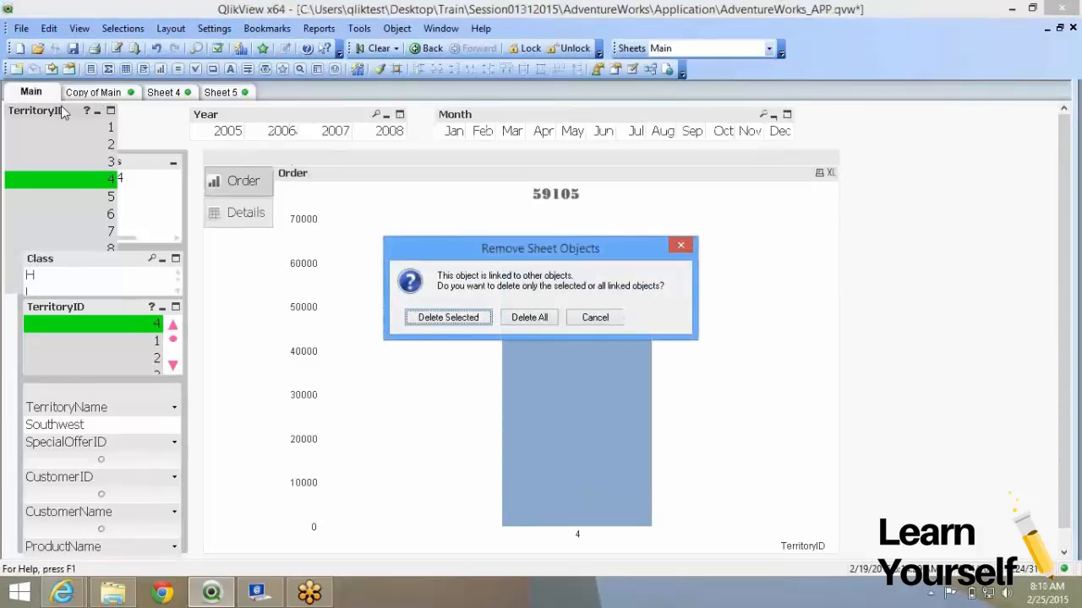
key(Return)
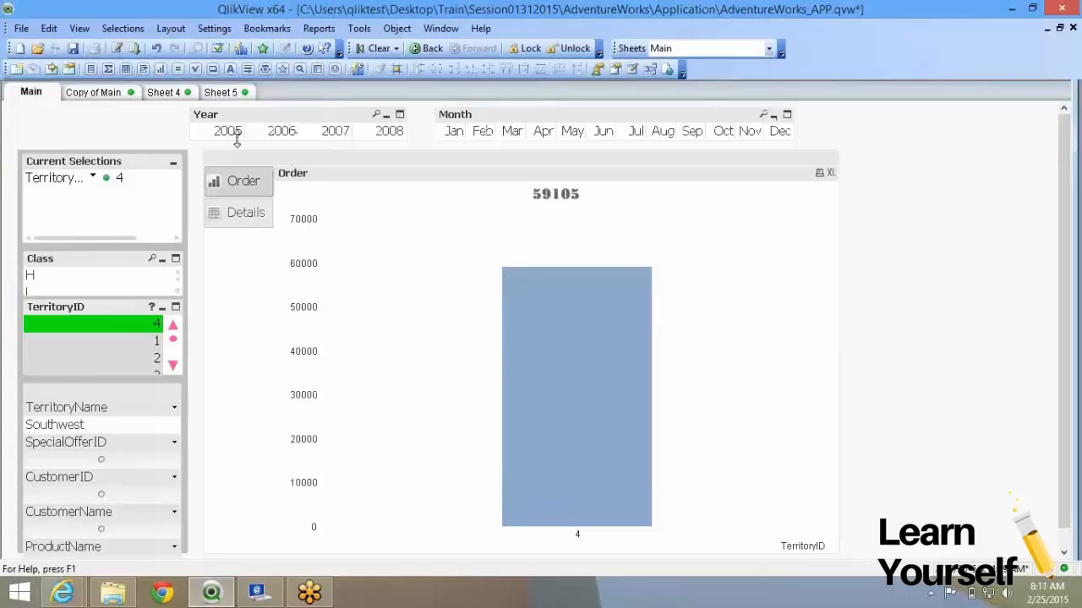
Step: Set the container's appearance to Tabs at top and check it by switching to Details and back to Order
right_click(315, 163)
click(337, 168)
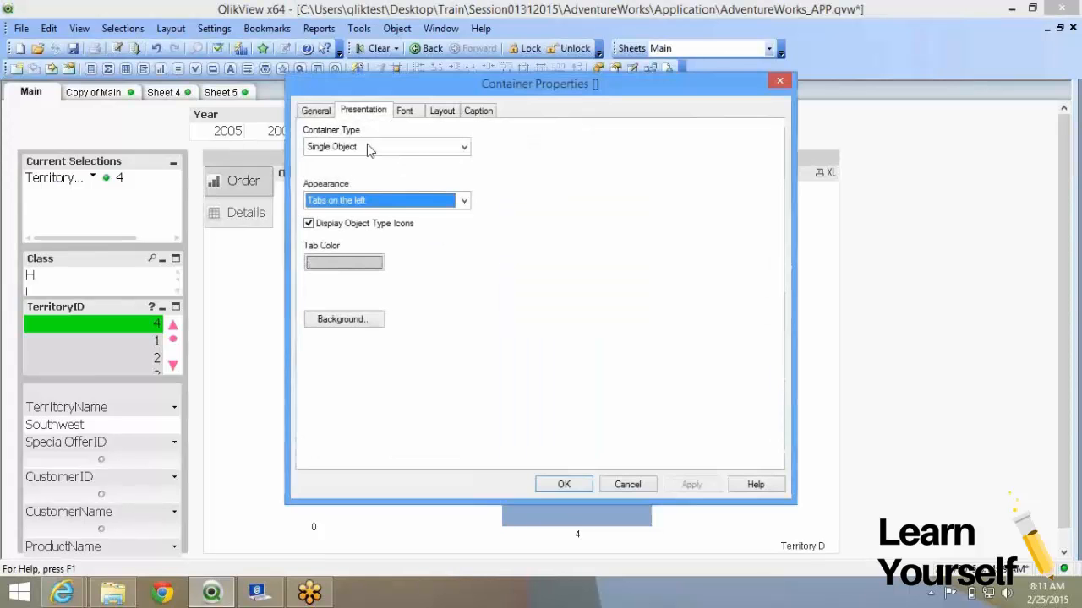
click(402, 207)
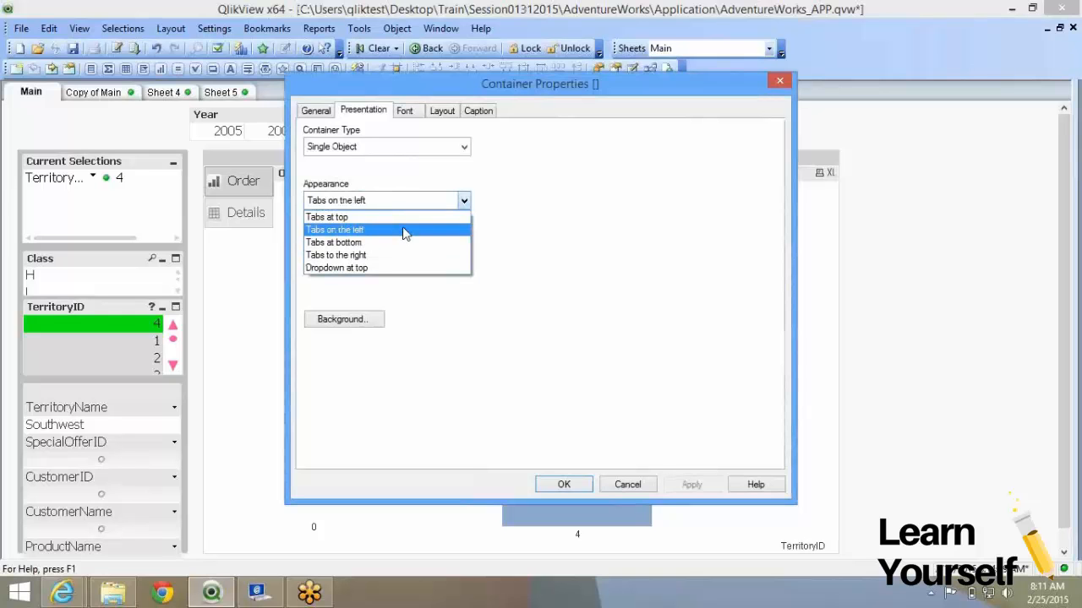
click(406, 219)
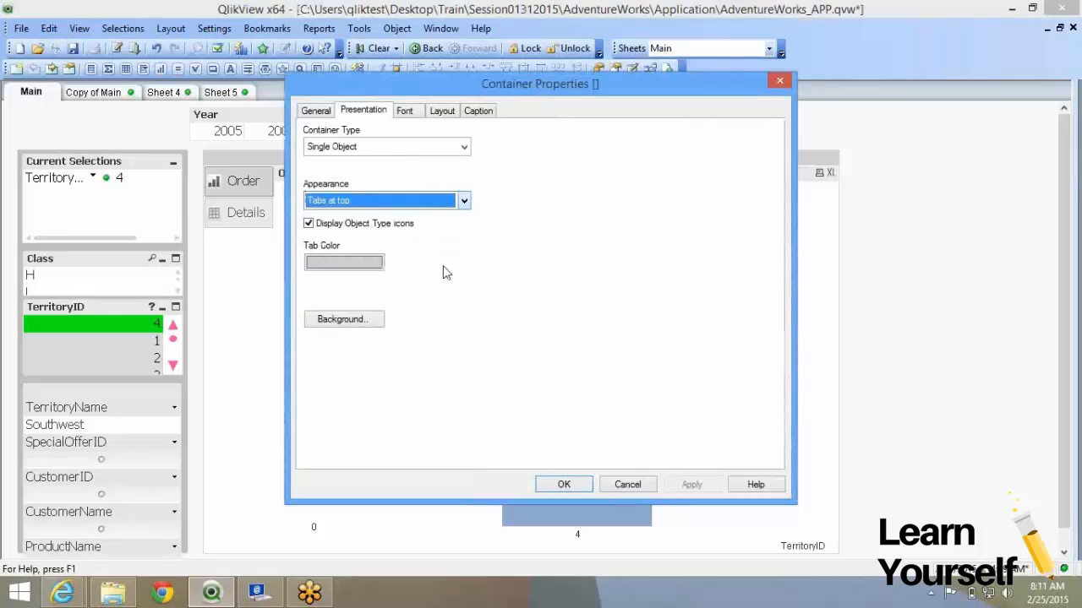
click(566, 482)
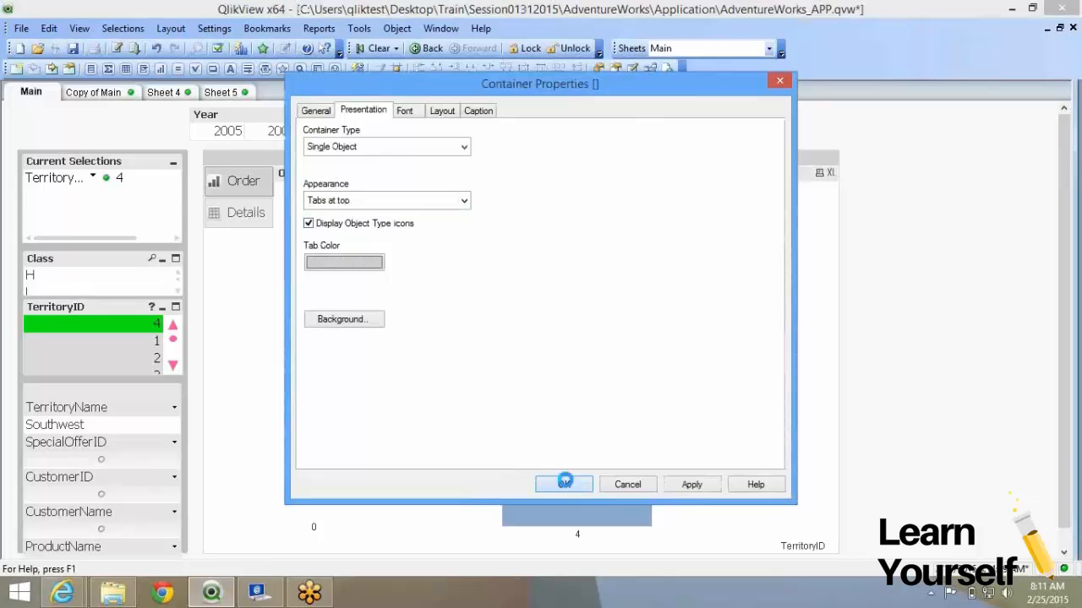
click(577, 184)
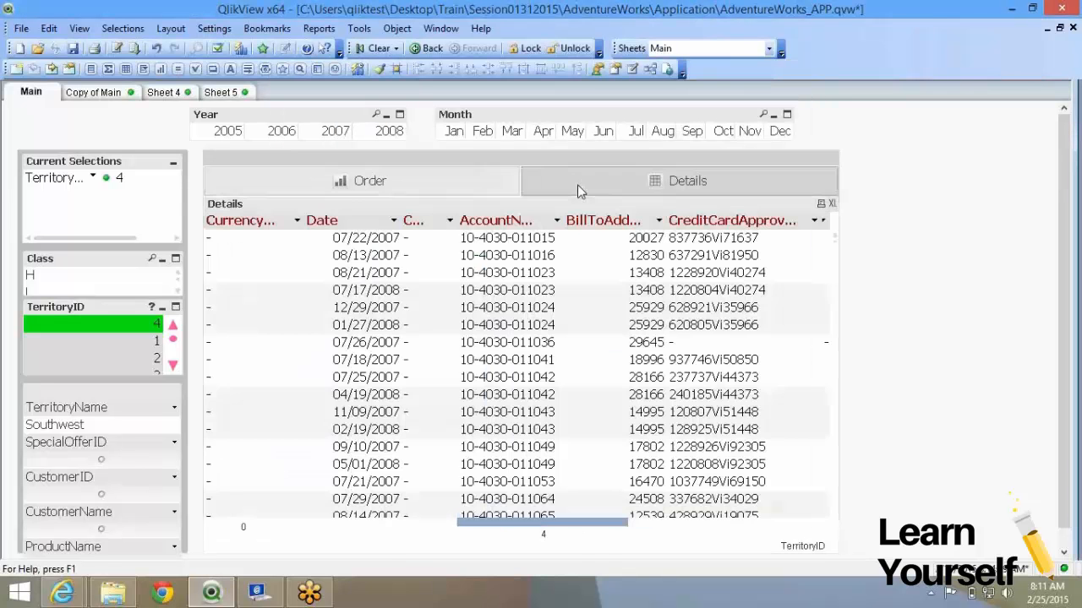
click(450, 187)
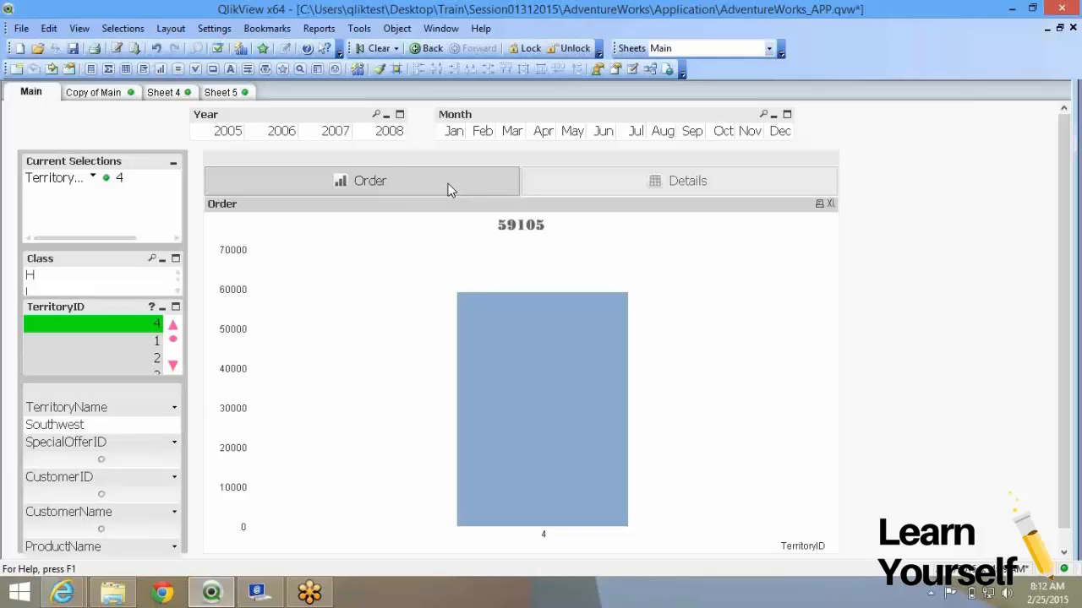
Step: Deselect territory 4 in the TerritoryID list box and add a new blank sheet to the document
click(156, 332)
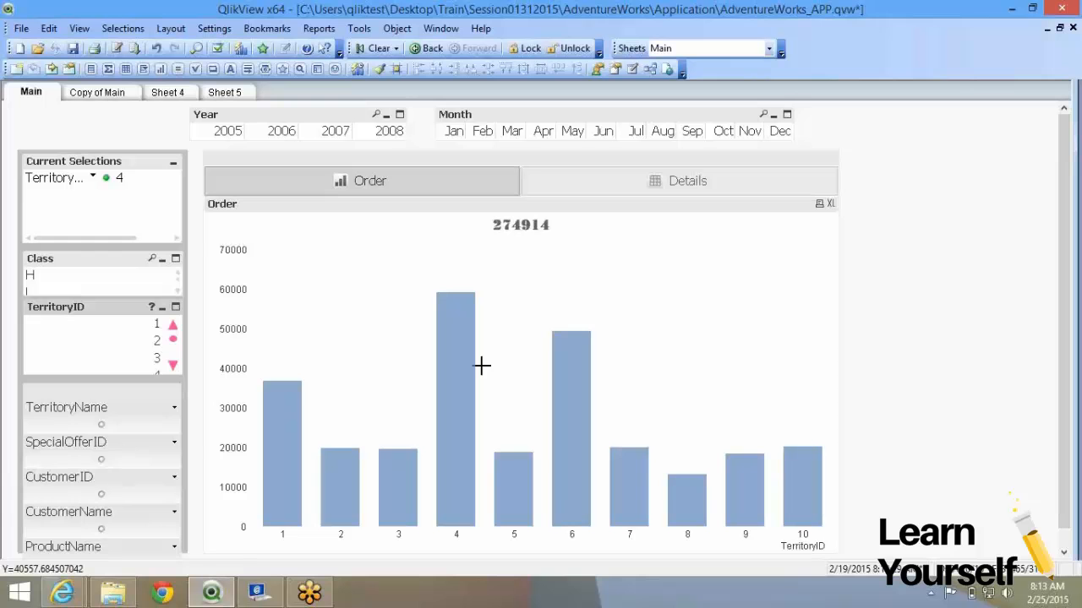
click(224, 93)
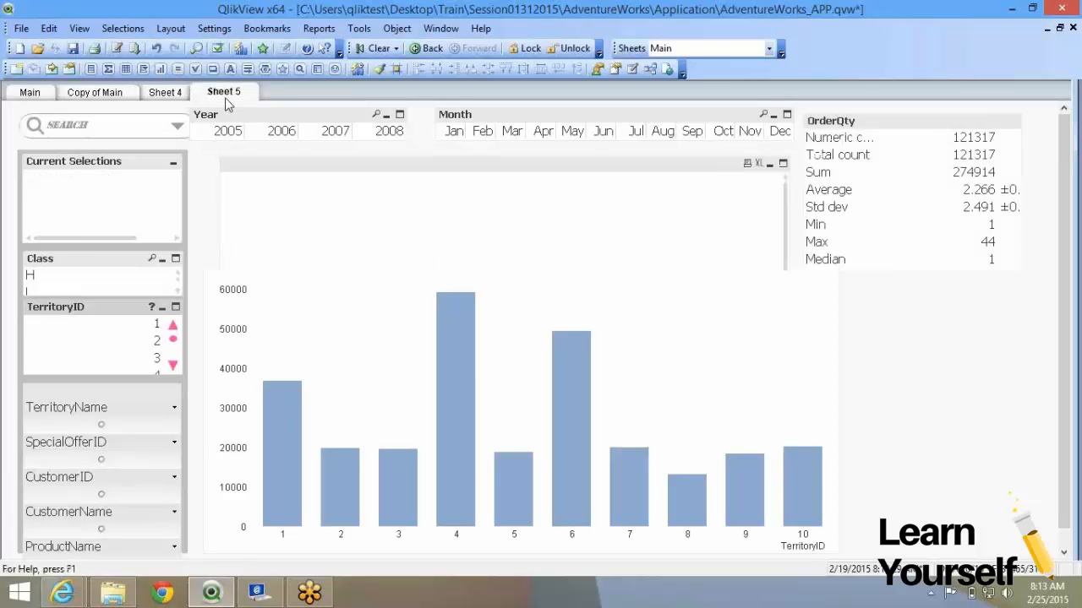
click(180, 96)
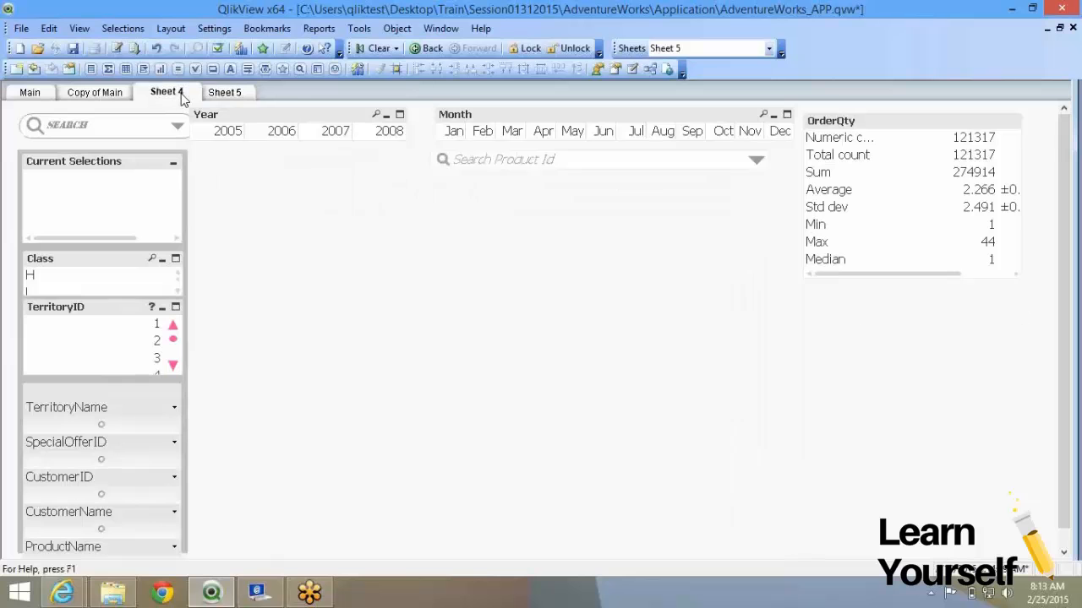
click(19, 69)
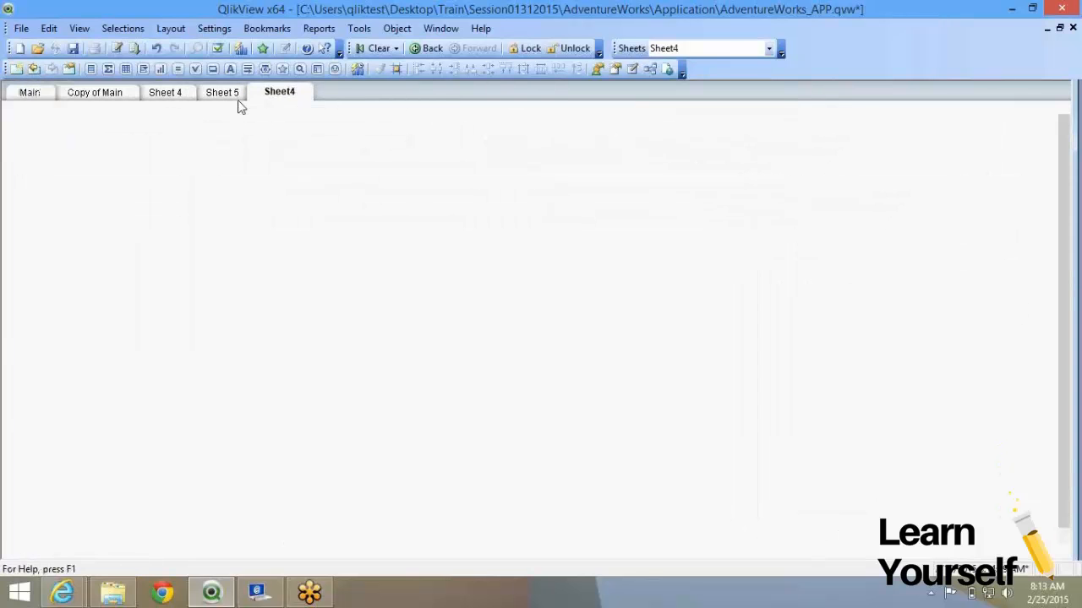
Step: Look through the Main, Sheet 4, Sheet 5 and new Sheet4 sheets to compare their contents
click(235, 95)
click(29, 93)
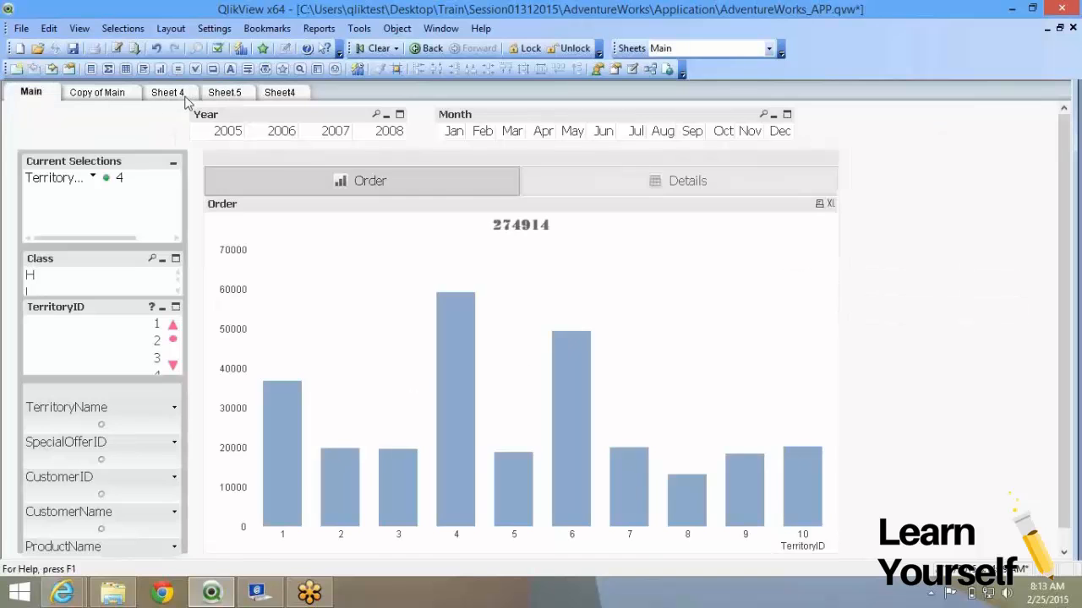
click(184, 95)
click(224, 93)
click(282, 93)
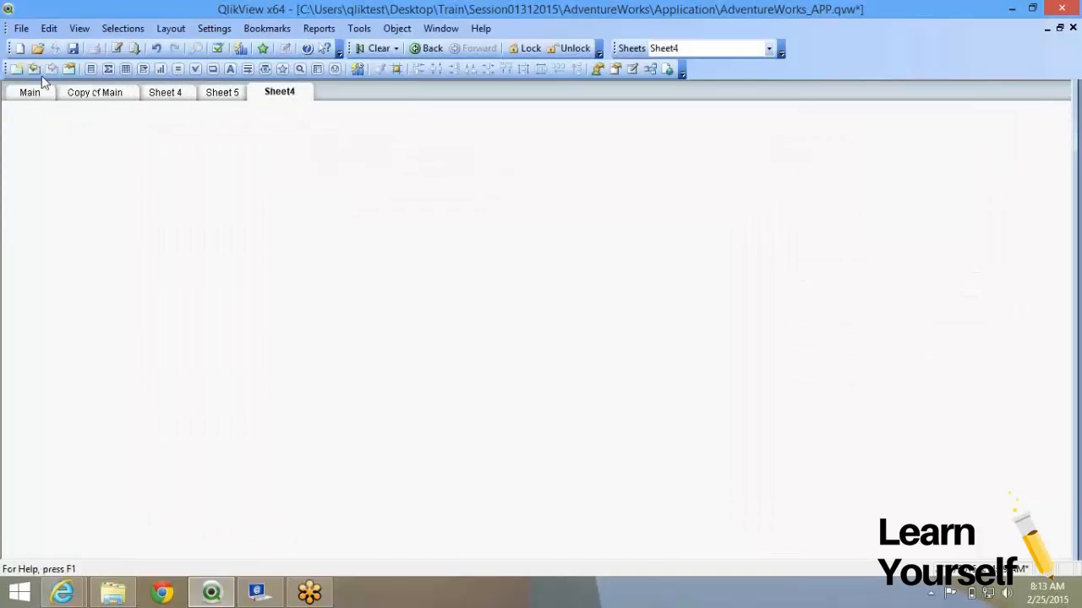
click(38, 93)
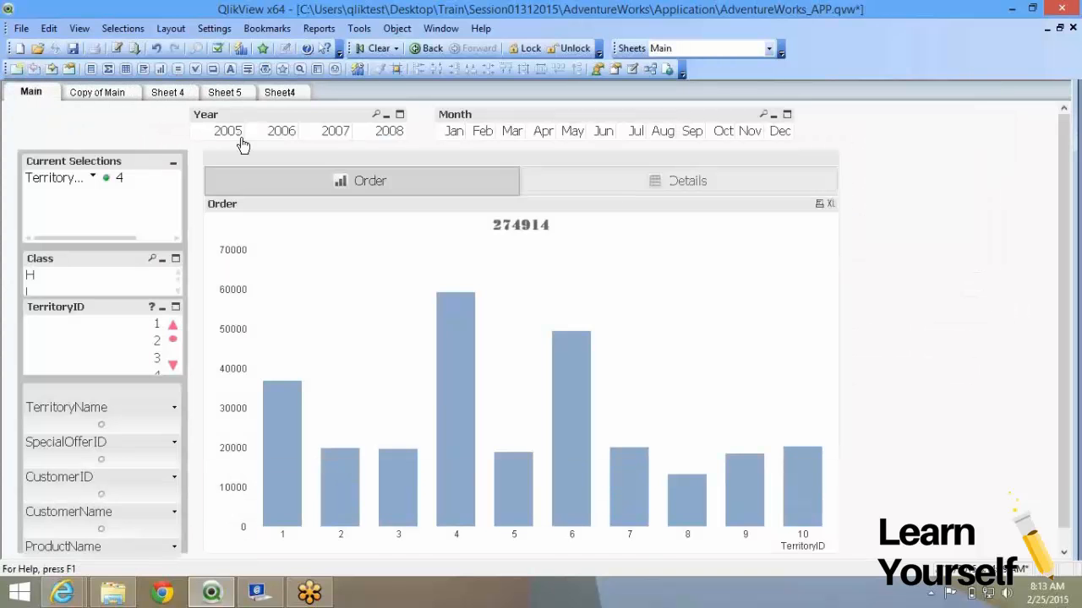
Step: On Sheet 5, move the table slightly up and to the left and filter it to TerritoryID 2
click(229, 93)
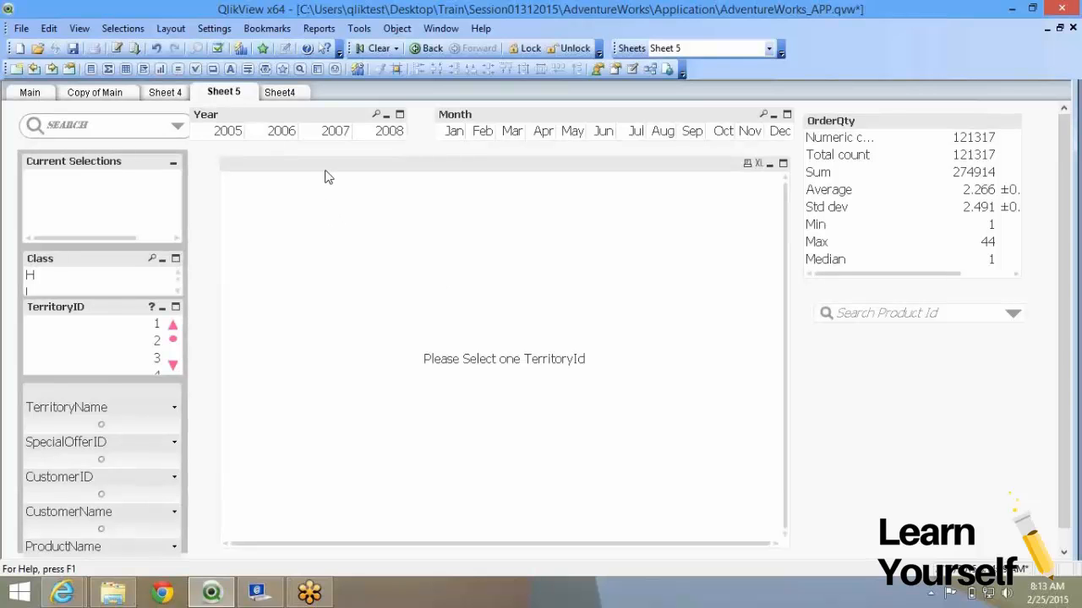
drag(304, 160, 288, 154)
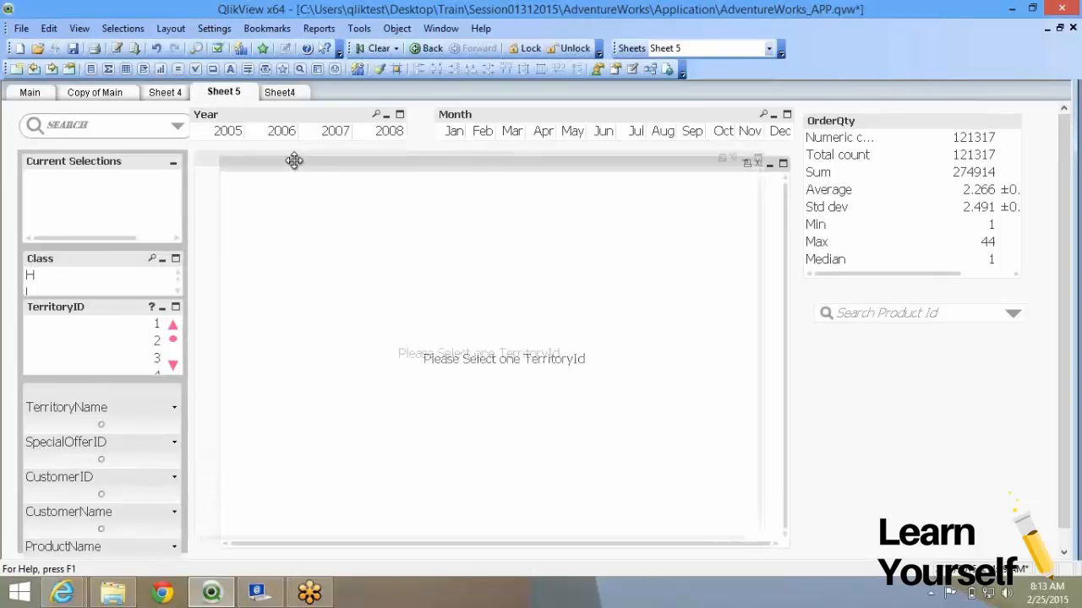
click(146, 347)
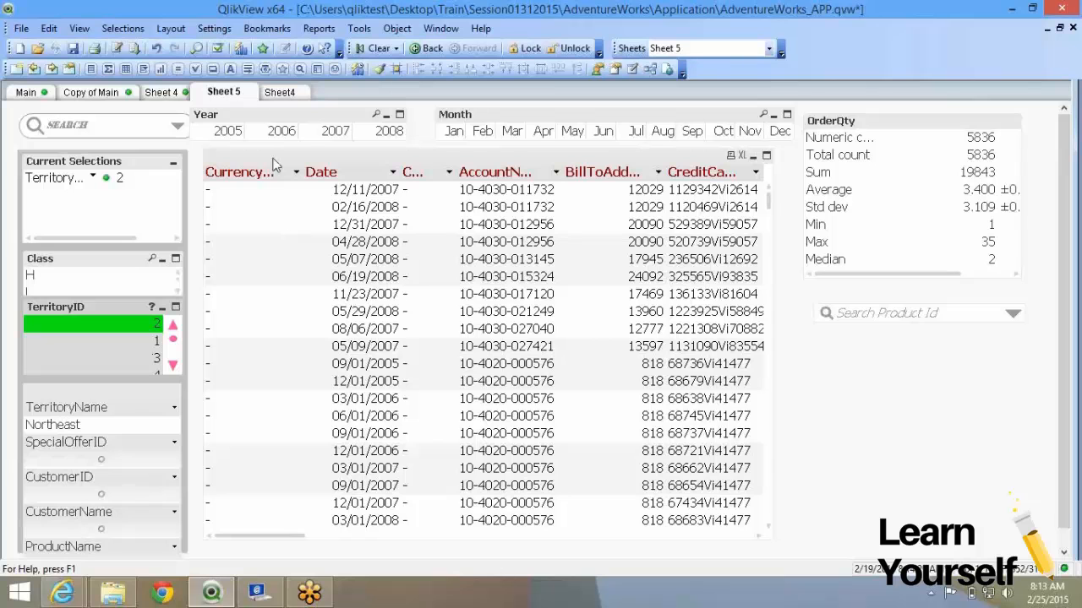
Step: Clear all selections and duplicate the Copy of Main sheet
click(278, 93)
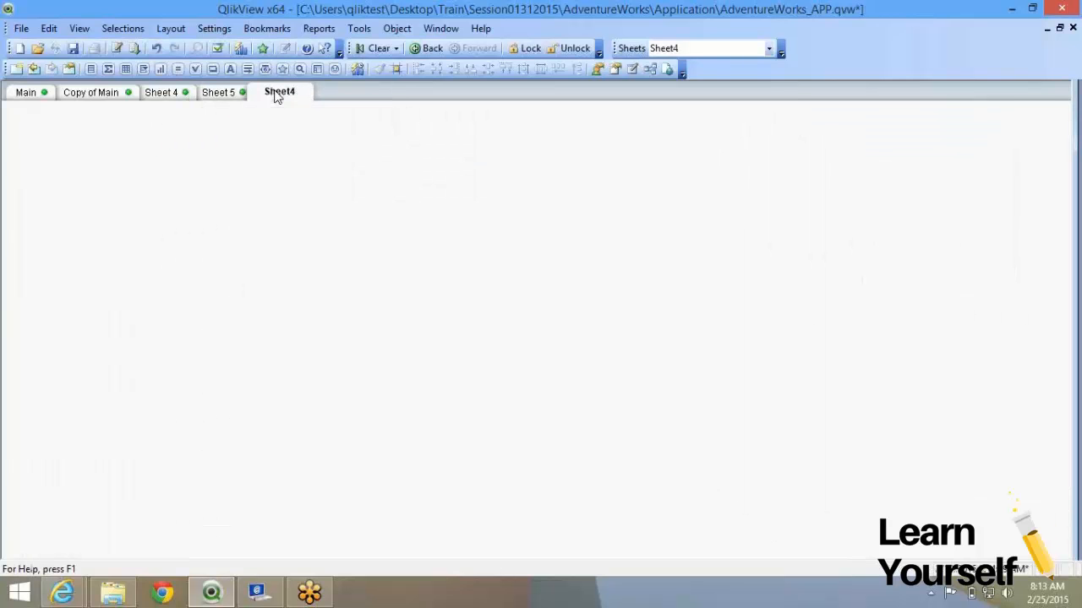
click(377, 50)
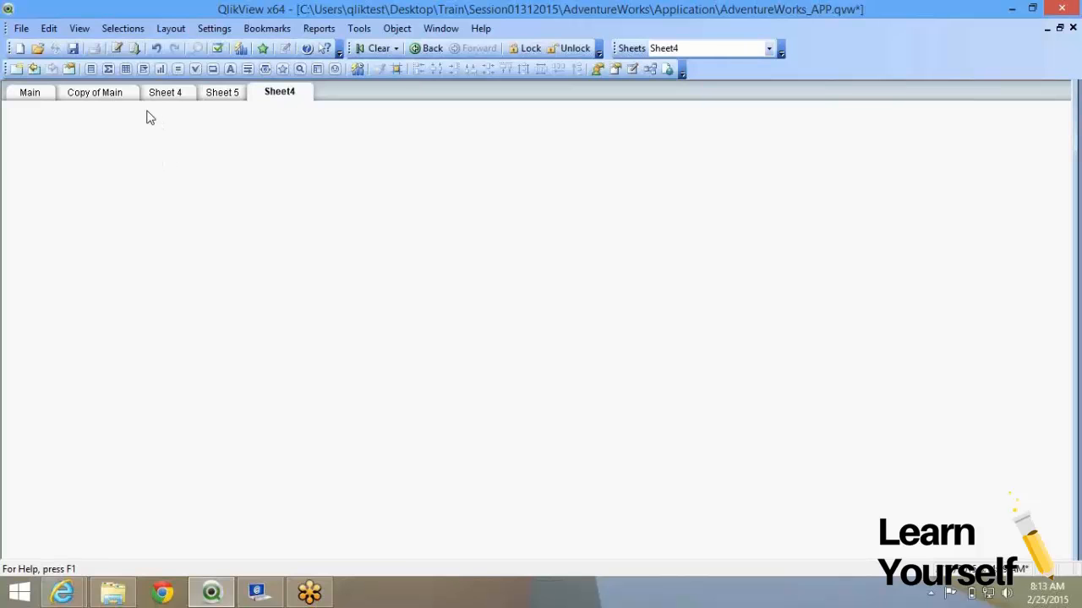
click(103, 95)
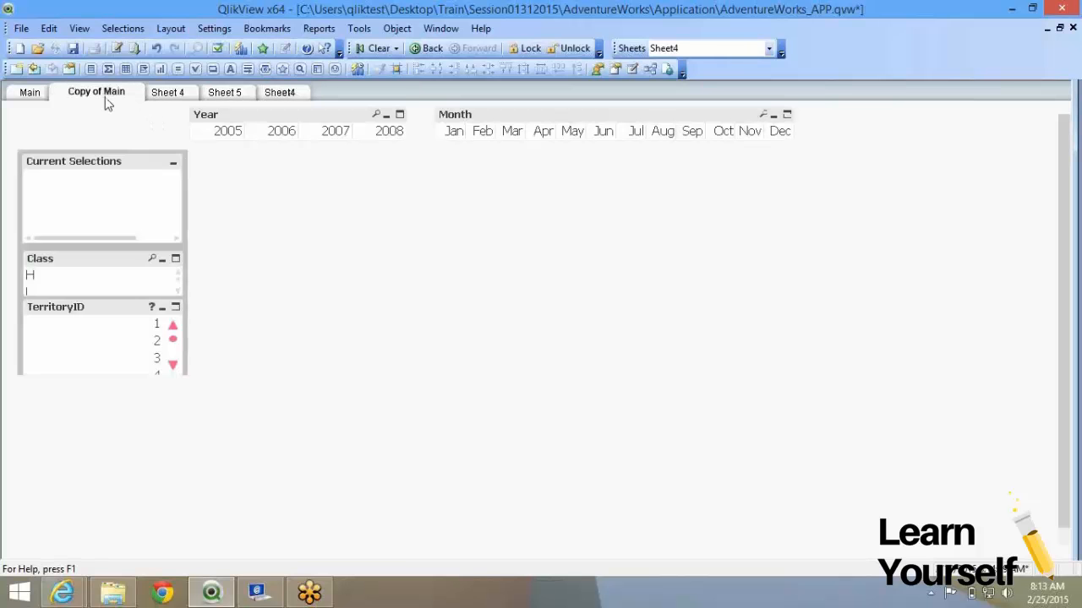
right_click(285, 237)
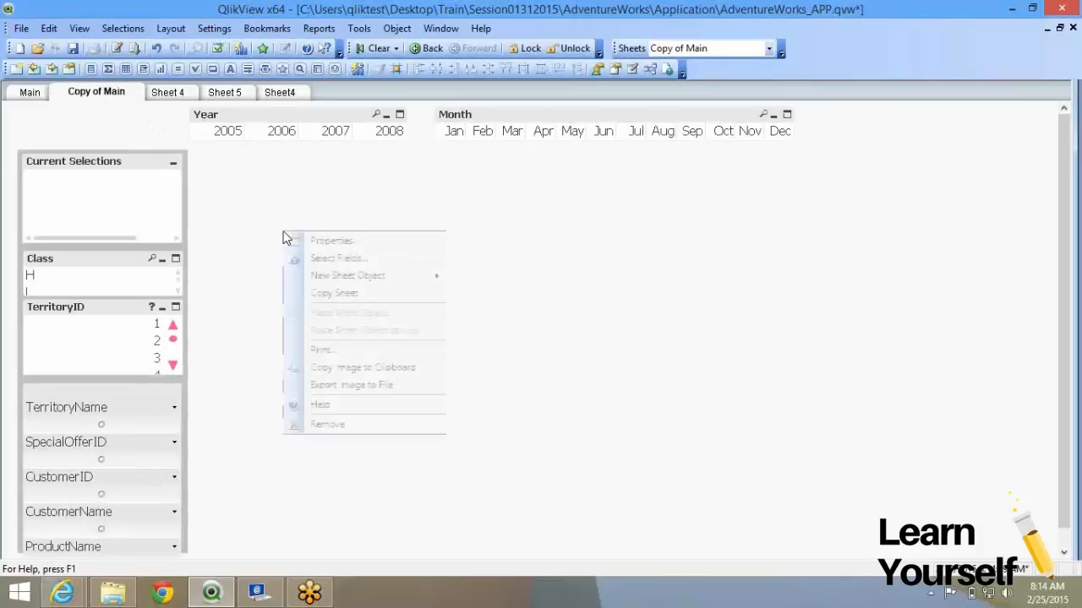
click(355, 300)
Step: Rename the duplicated Copy of Copy of Main sheet as Sheet 6
right_click(474, 248)
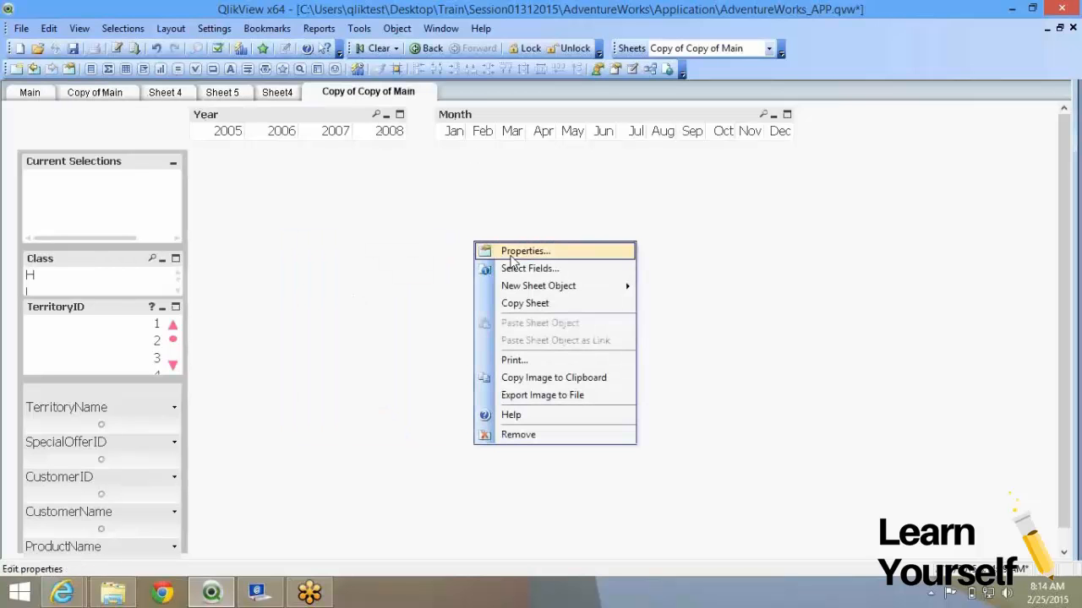
click(515, 252)
text(Sheet 5)
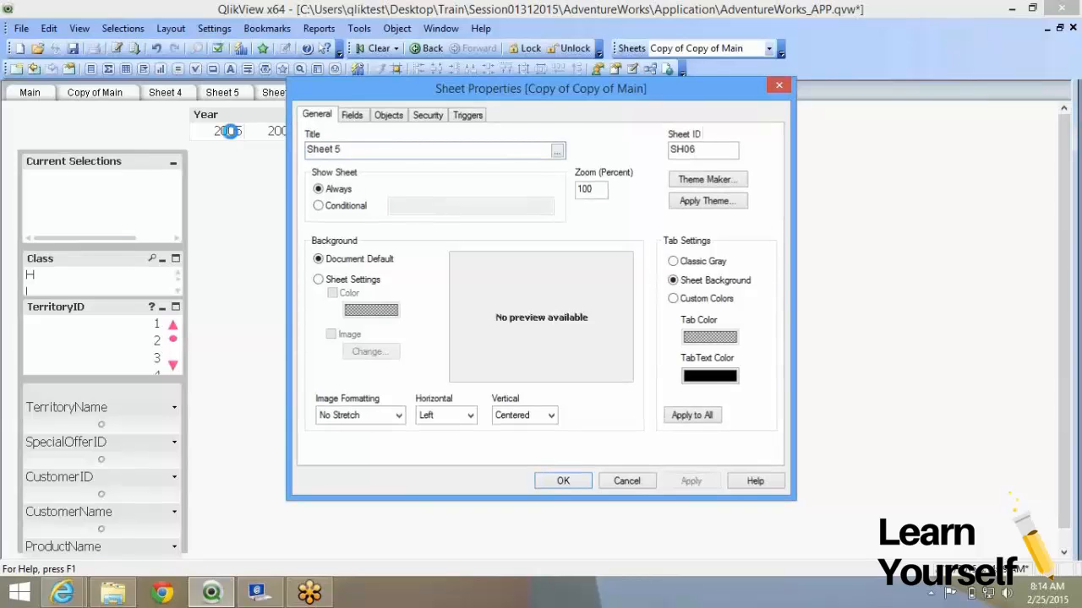
right_click(277, 227)
click(325, 236)
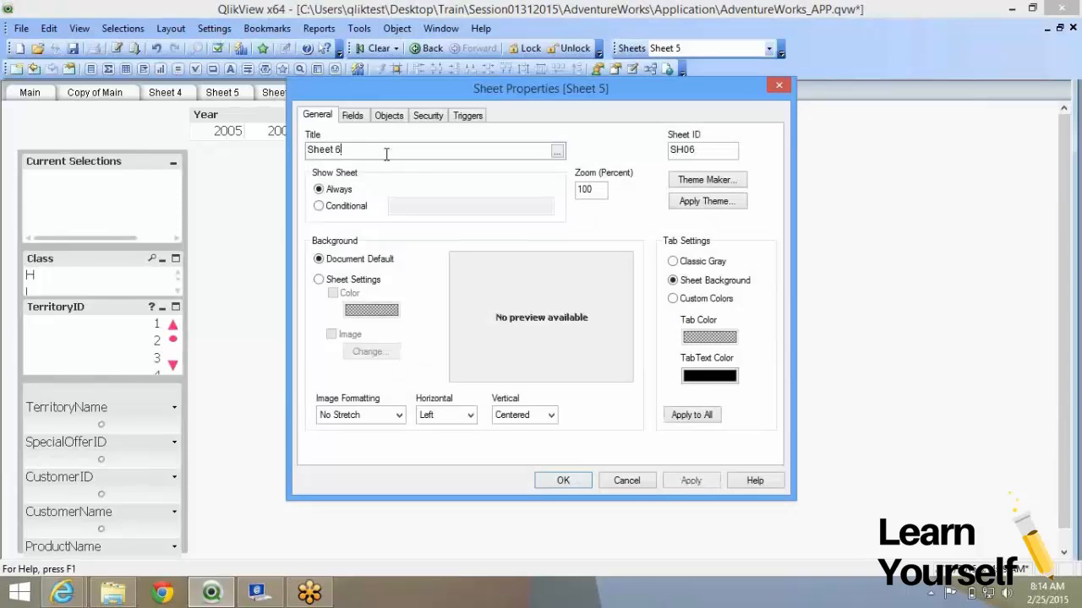
key(Return)
right_click(297, 178)
mouse_move(335, 224)
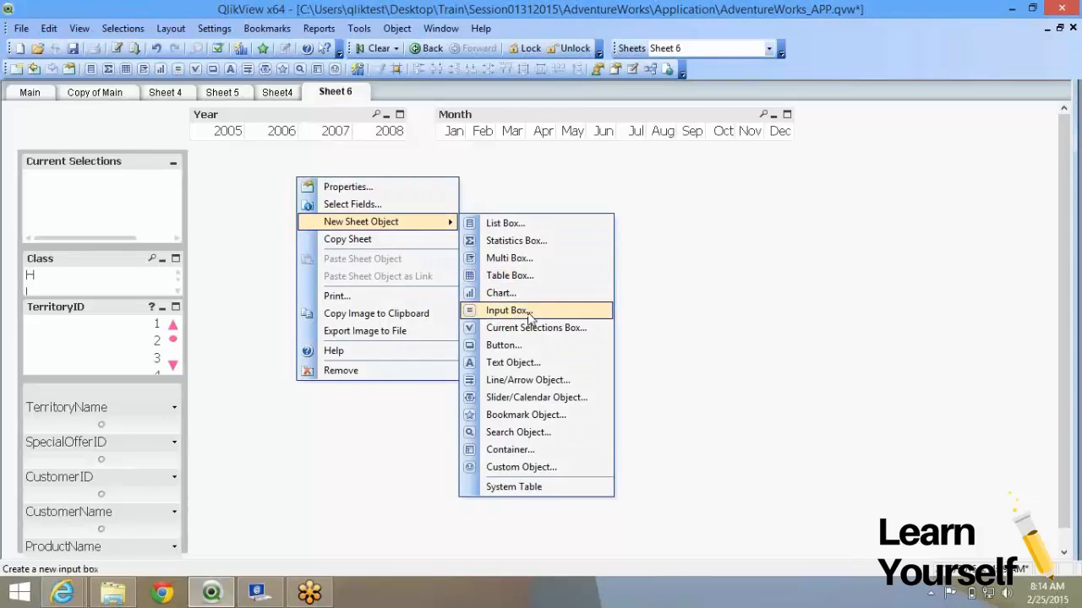
click(676, 245)
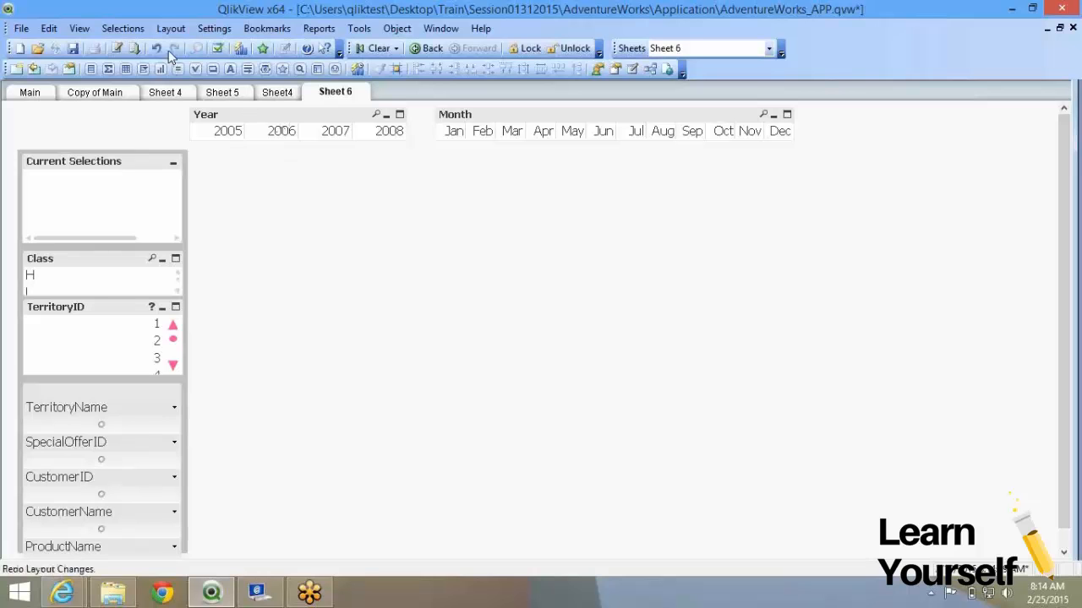
click(216, 28)
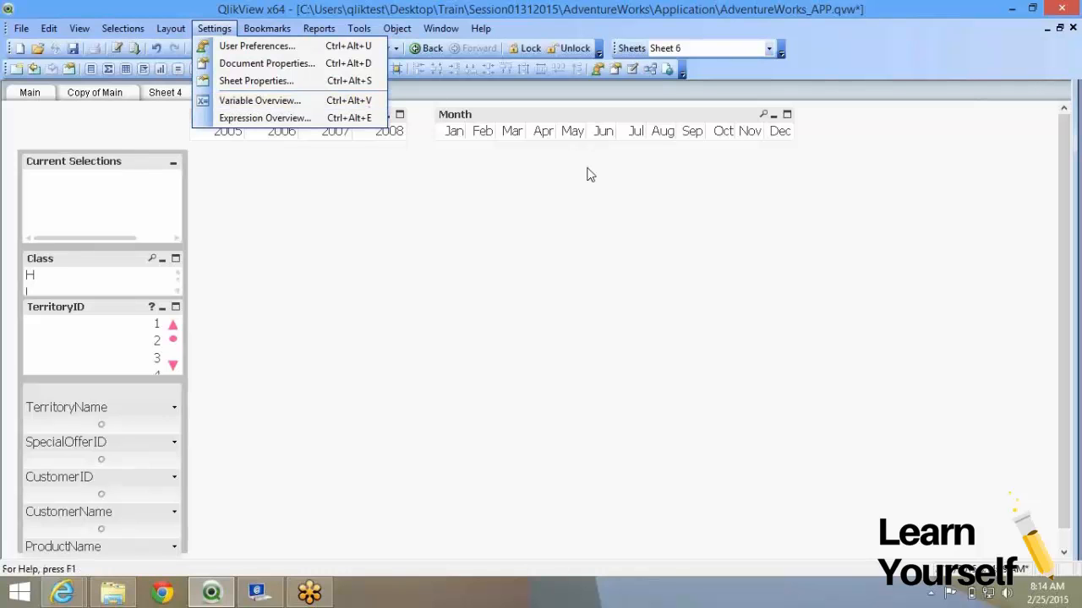
click(657, 202)
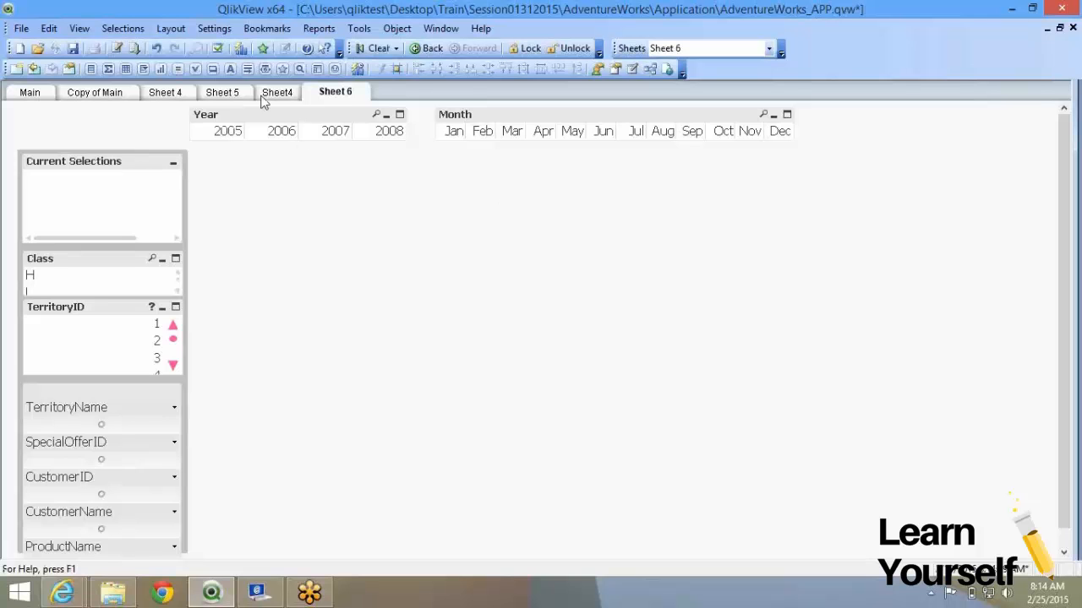
click(214, 30)
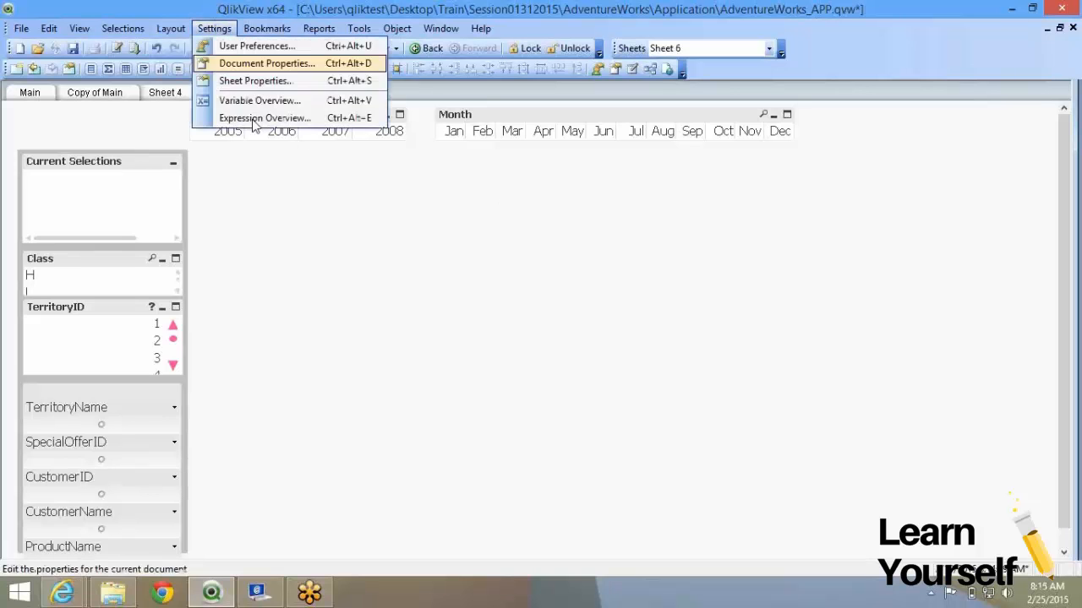
click(262, 99)
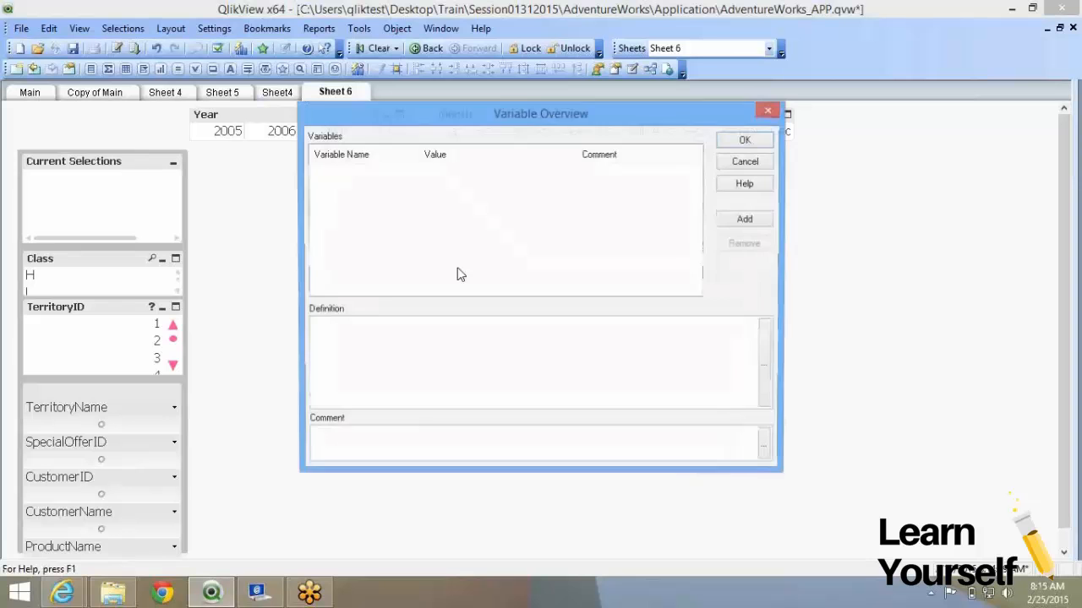
click(745, 165)
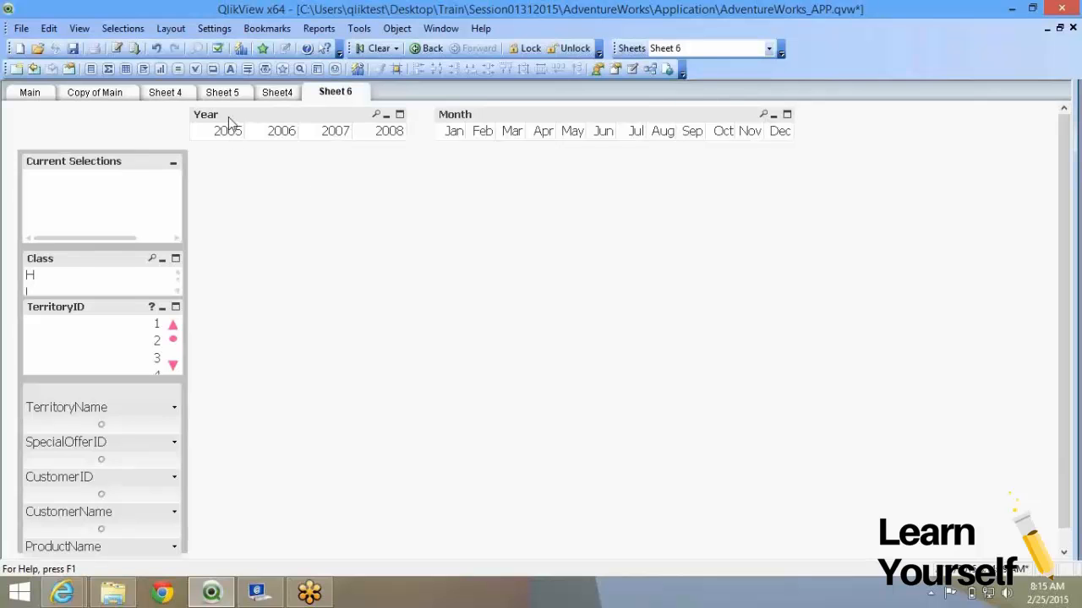
Step: Open the Variable Overview and add a new document variable named vFirstNp
click(203, 30)
click(267, 96)
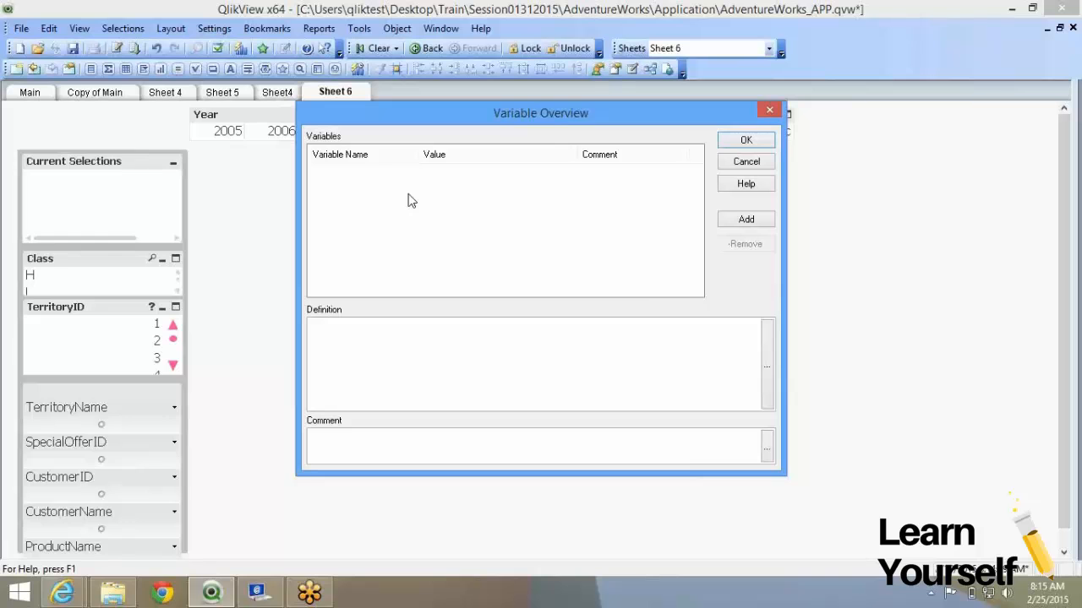
click(746, 220)
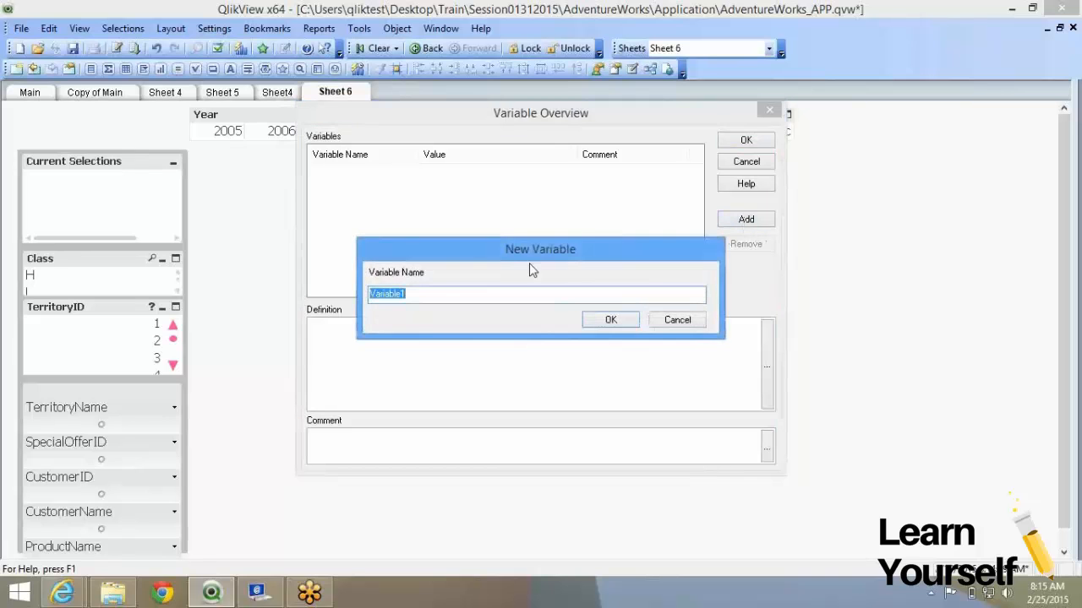
text(v)
drag(385, 296, 338, 293)
click(389, 297)
text(FirstN)
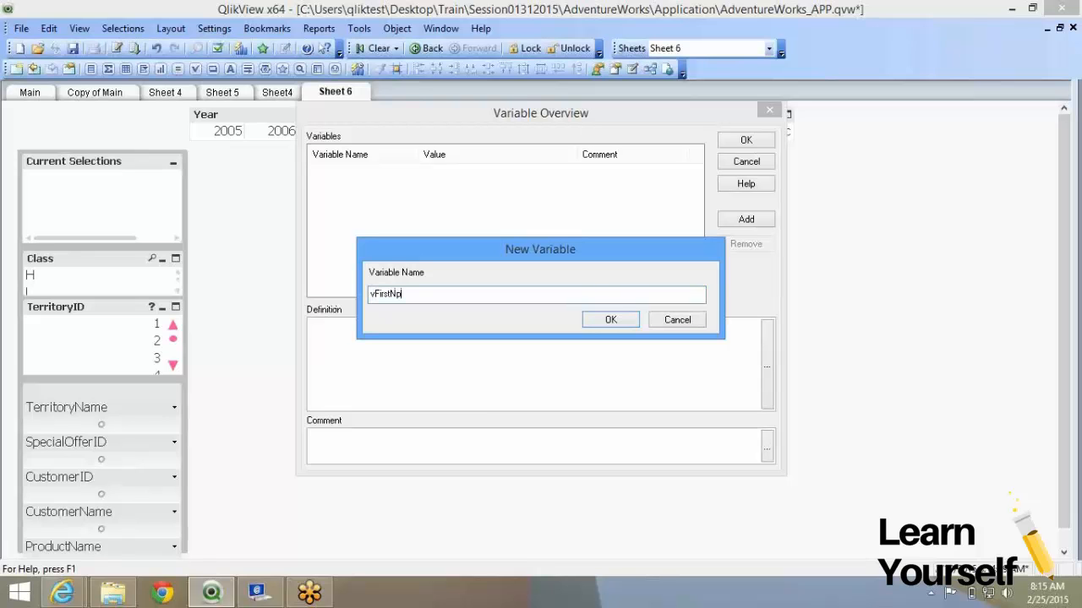
text(p)
key(Return)
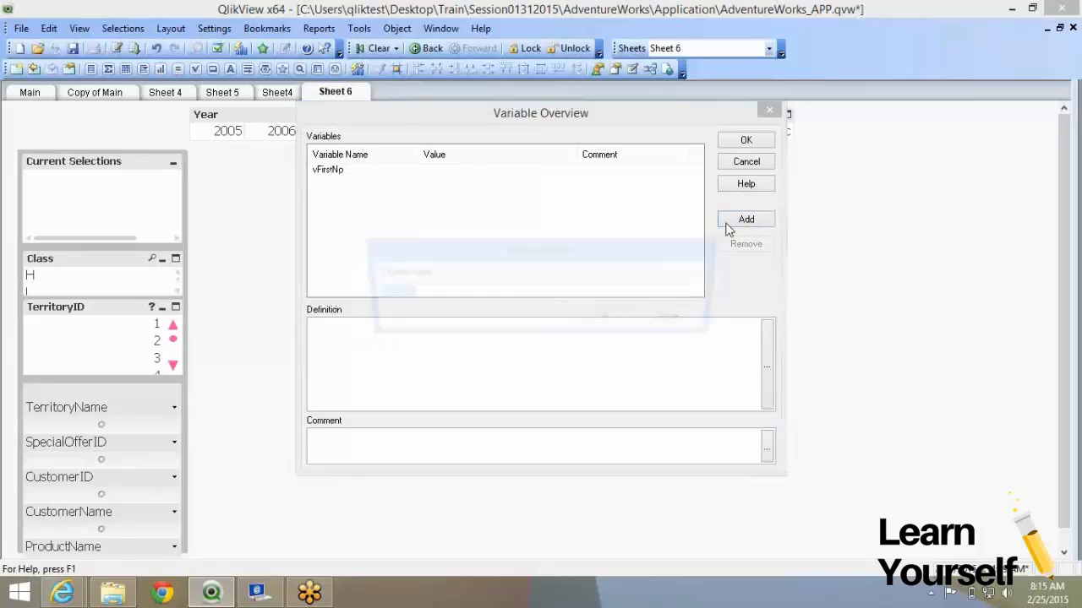
Step: Add two more variables to the document, named vSecondNo and vThirdNo
text(vSec)
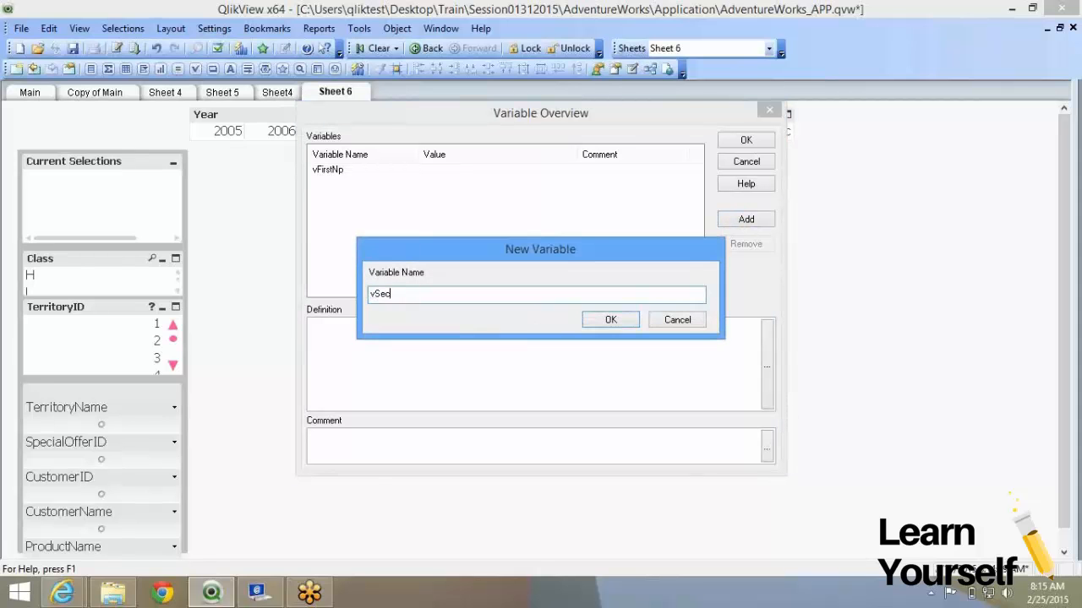
text(ondNo)
key(Return)
click(738, 222)
text(vThirdNo)
key(Return)
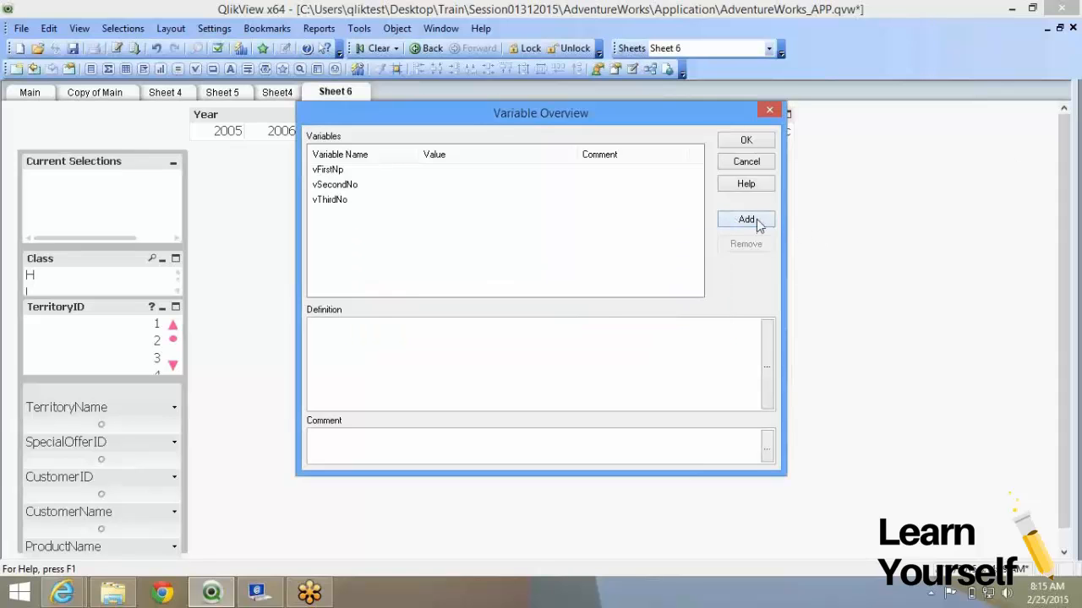
Step: Add three test variables to the document, named vTest, vTest2 and vTest3
click(747, 219)
text(vT)
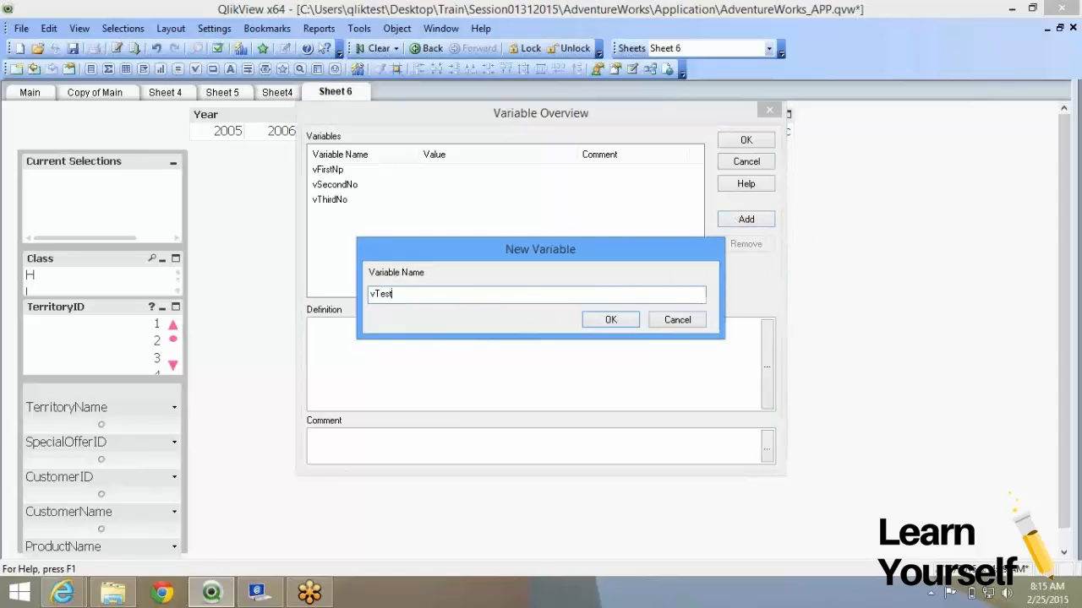
text(est)
key(Return)
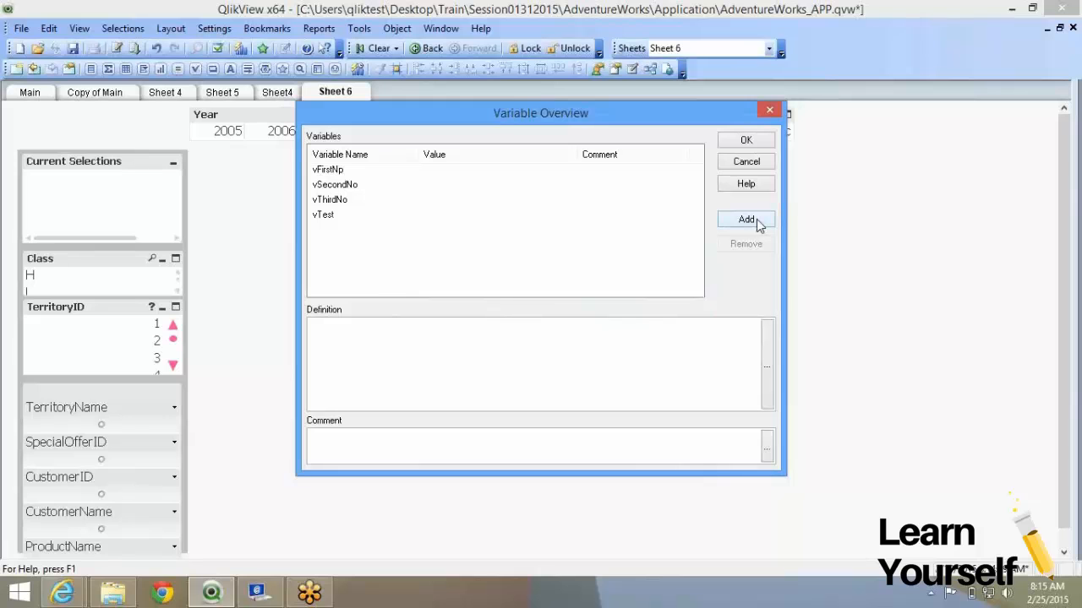
click(756, 219)
text(v)
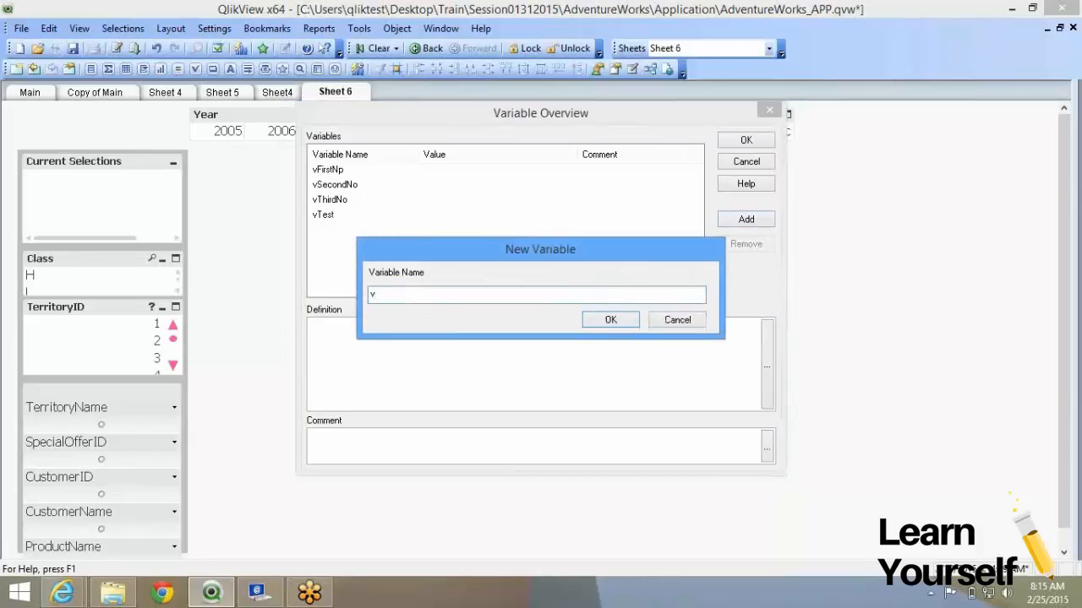
text(Test2)
key(Return)
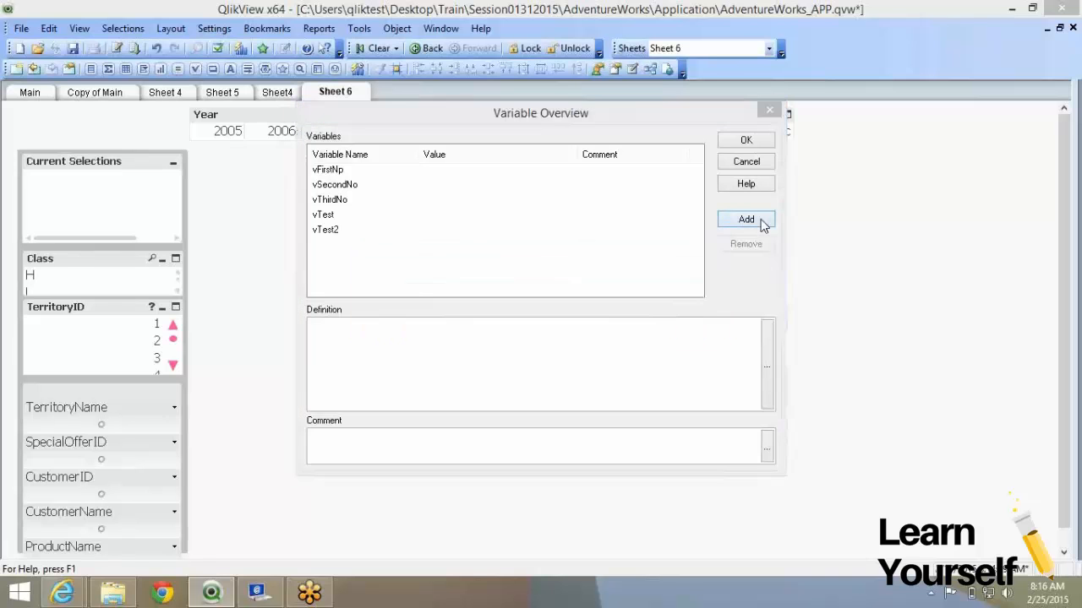
click(765, 221)
text(vTest3)
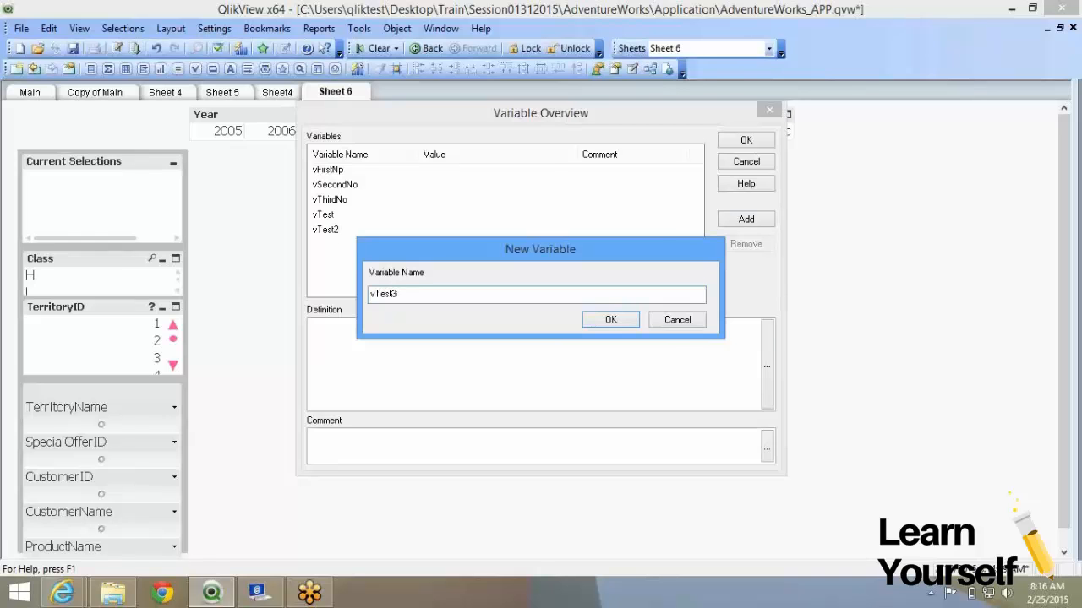
key(Return)
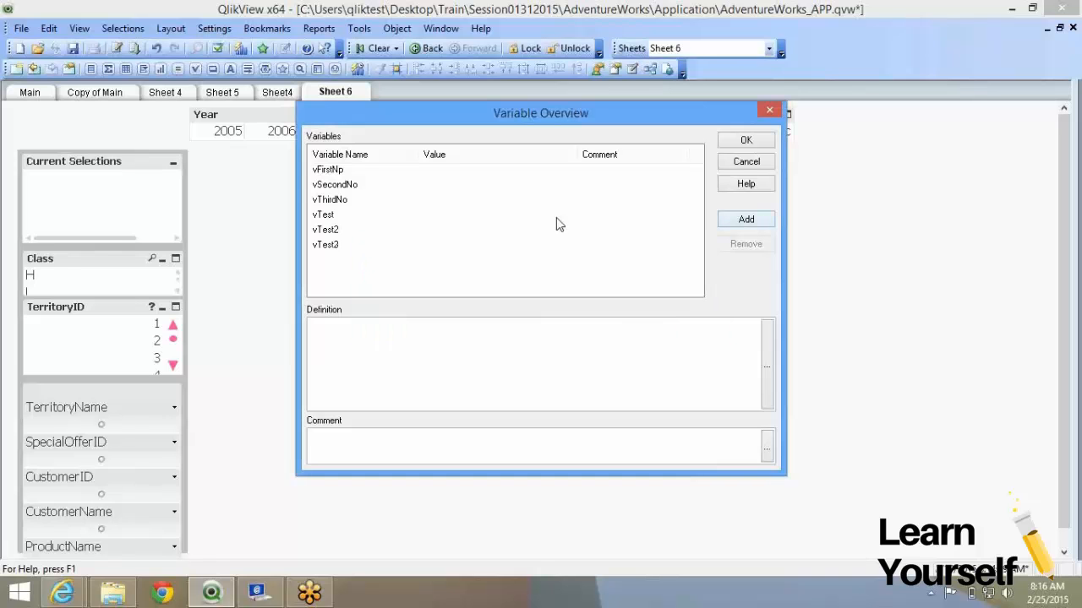
Step: Define vTest2 as 4 and vTest3 as 5, and accept the variable changes
click(356, 175)
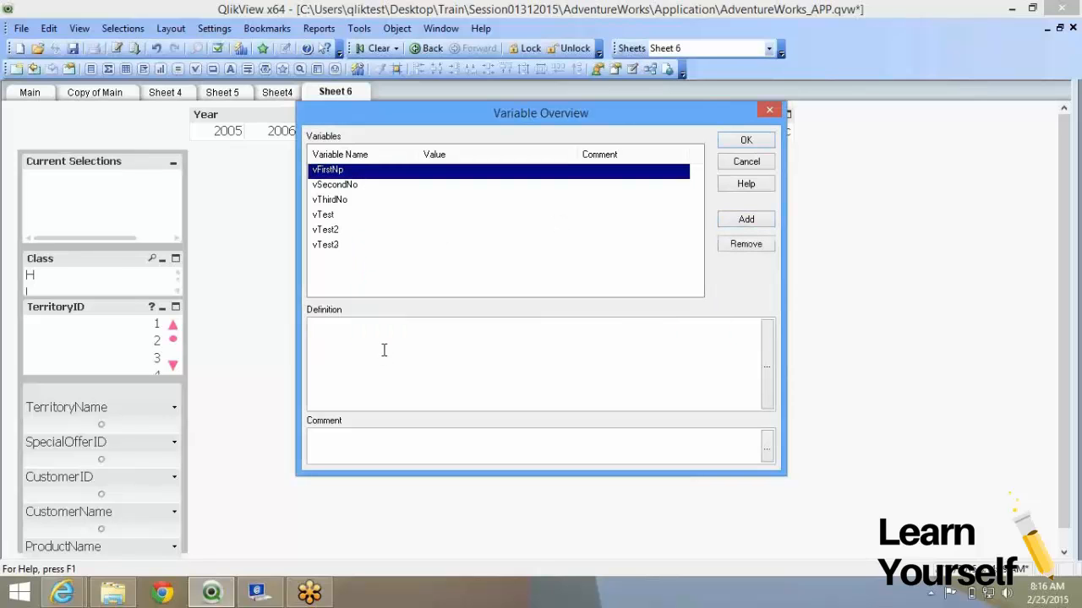
click(353, 186)
click(343, 201)
click(341, 215)
click(336, 341)
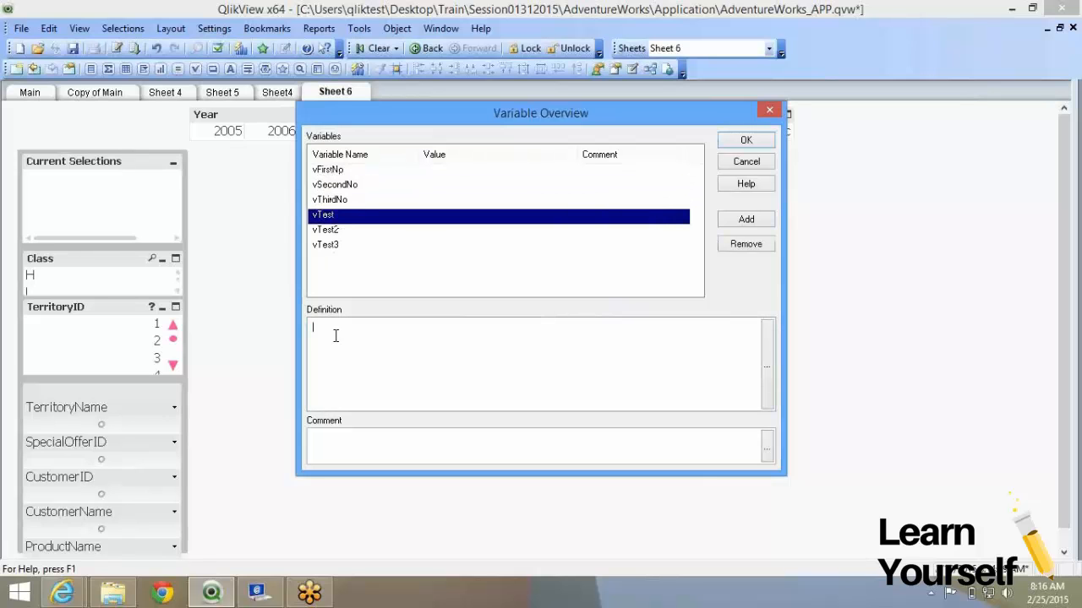
click(321, 231)
text(4)
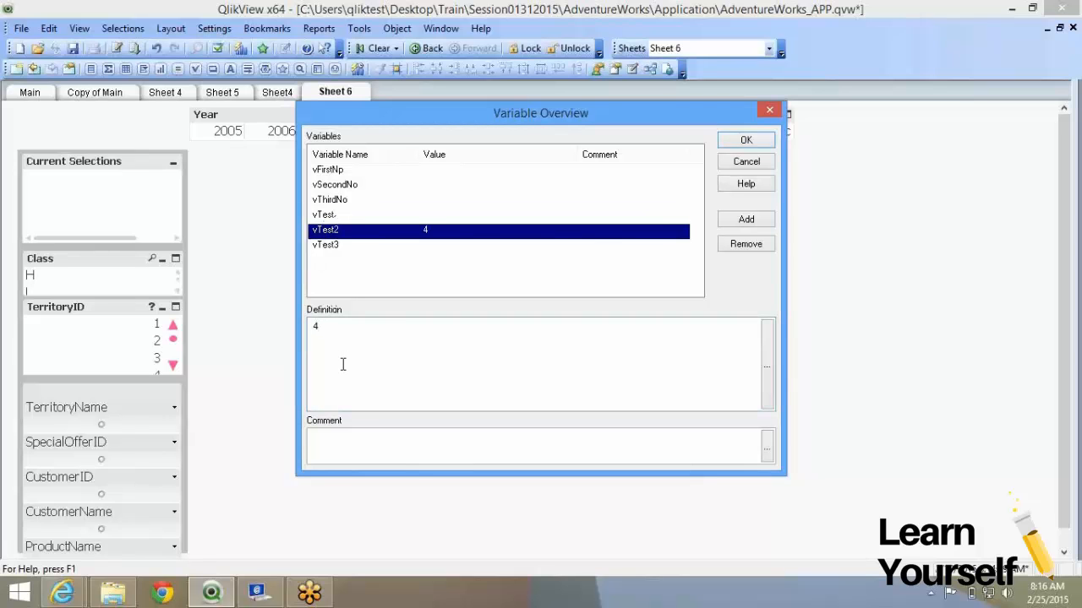
click(430, 250)
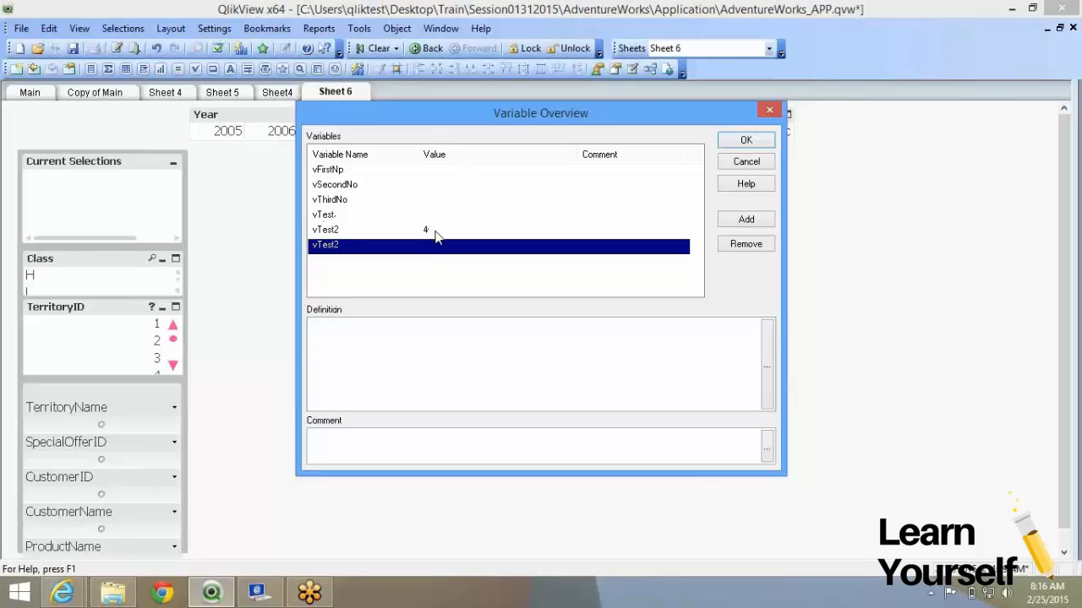
click(416, 322)
text(5)
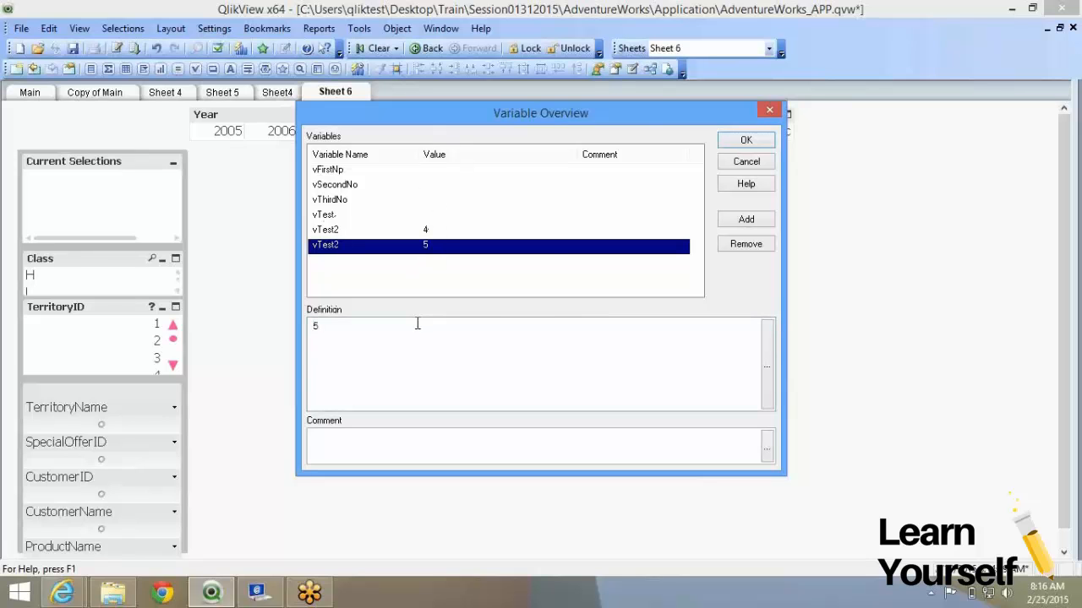
click(725, 142)
Step: Start a new input box on Sheet 6 and add vFirstNp to its displayed variables
right_click(239, 213)
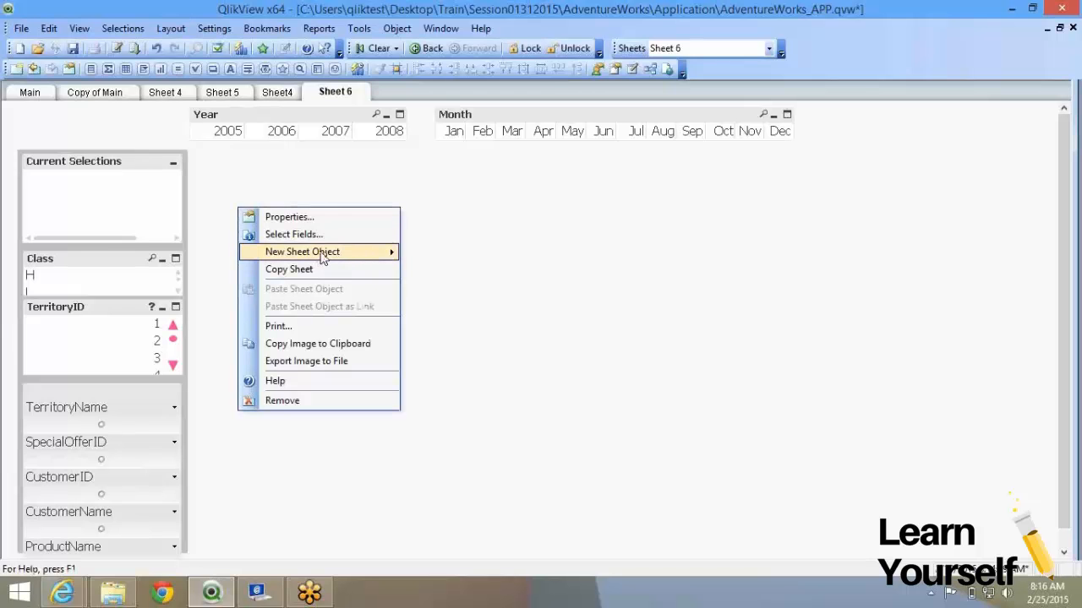
mouse_move(324, 256)
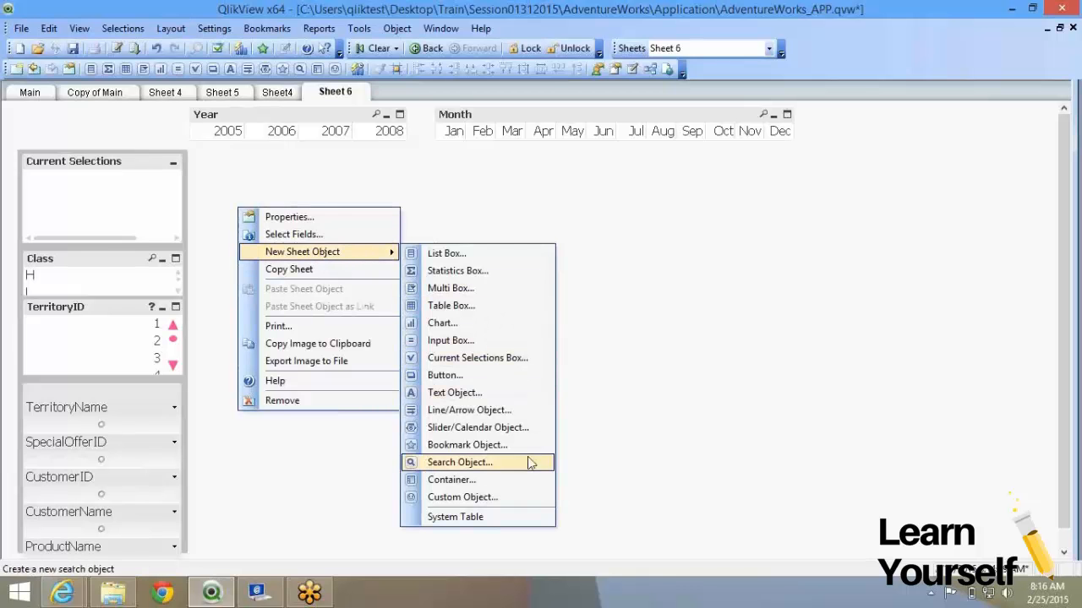
click(496, 342)
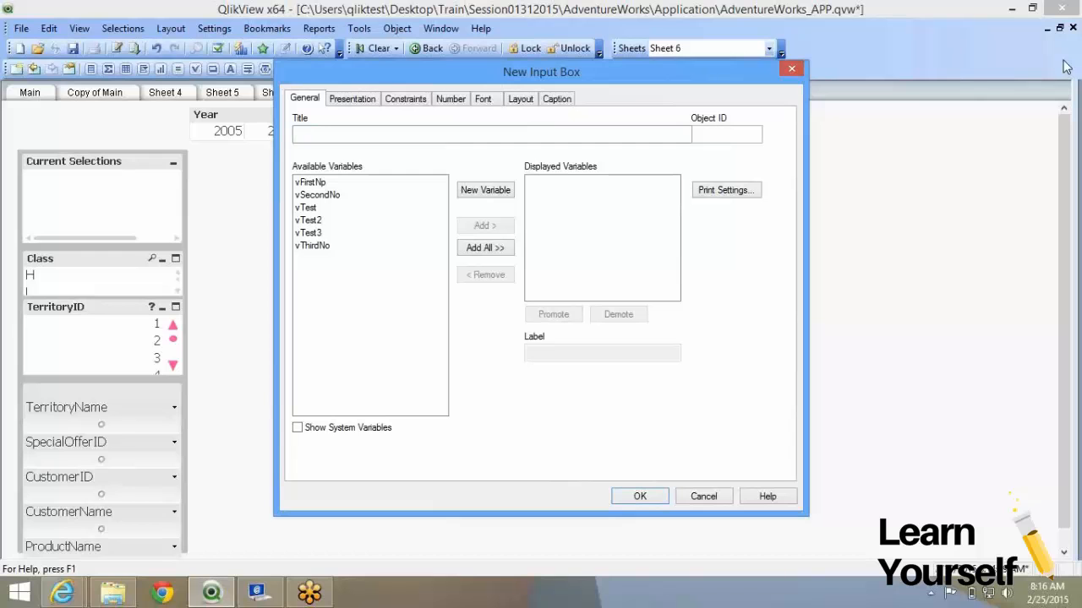
click(699, 135)
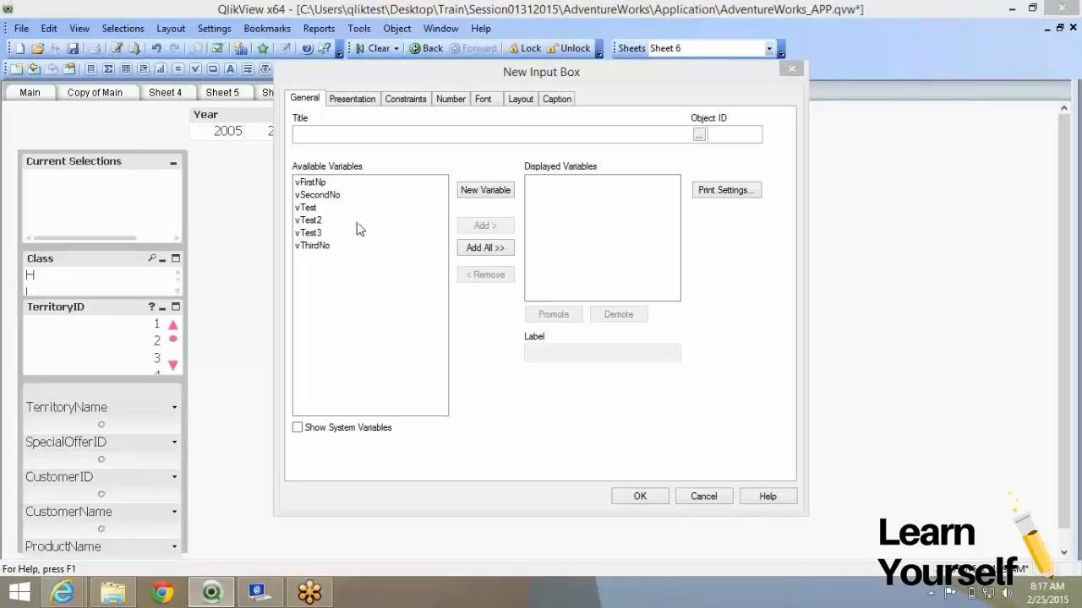
click(326, 248)
click(318, 183)
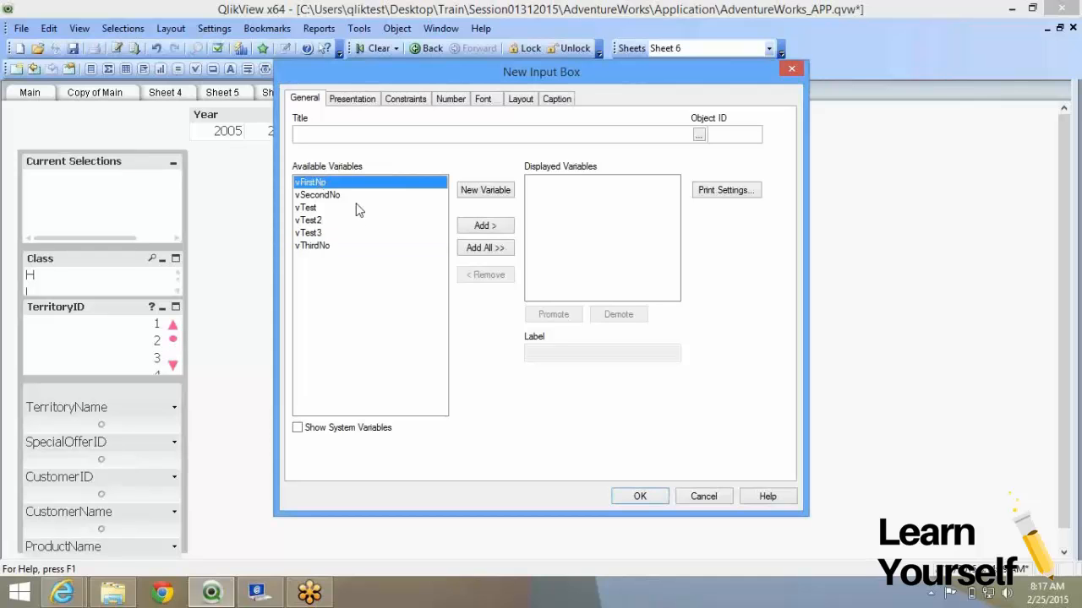
click(495, 226)
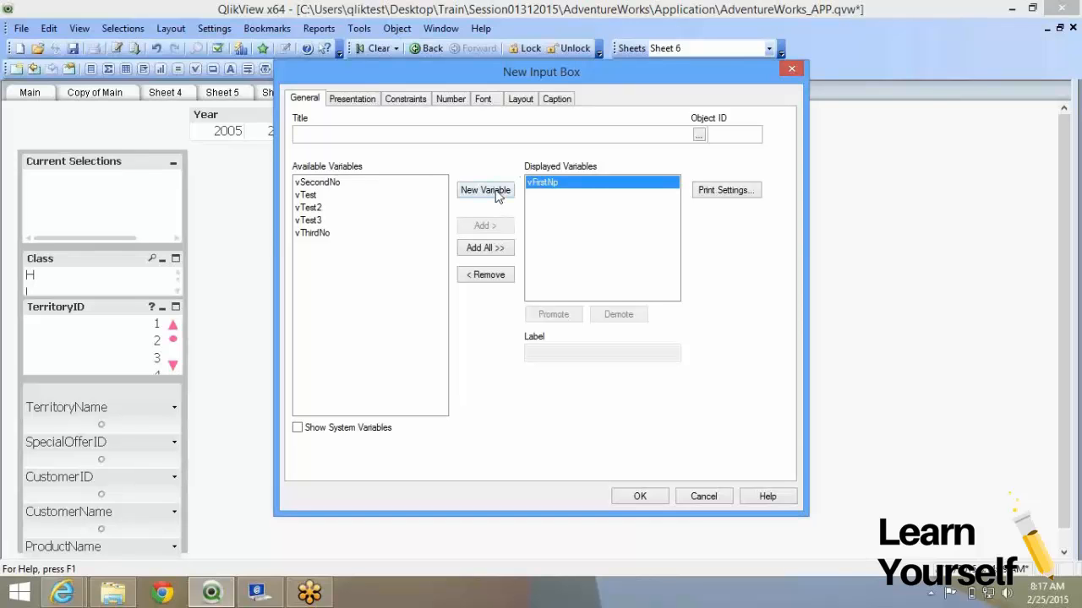
Step: Create a new variable named vLastNp from within the input box's settings
click(496, 193)
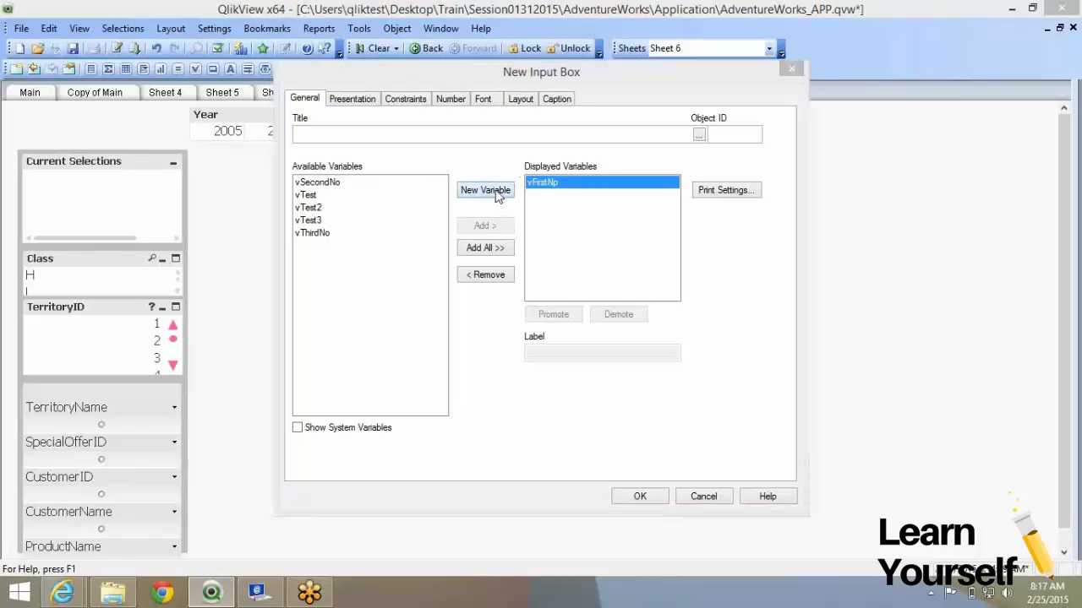
text(vLast)
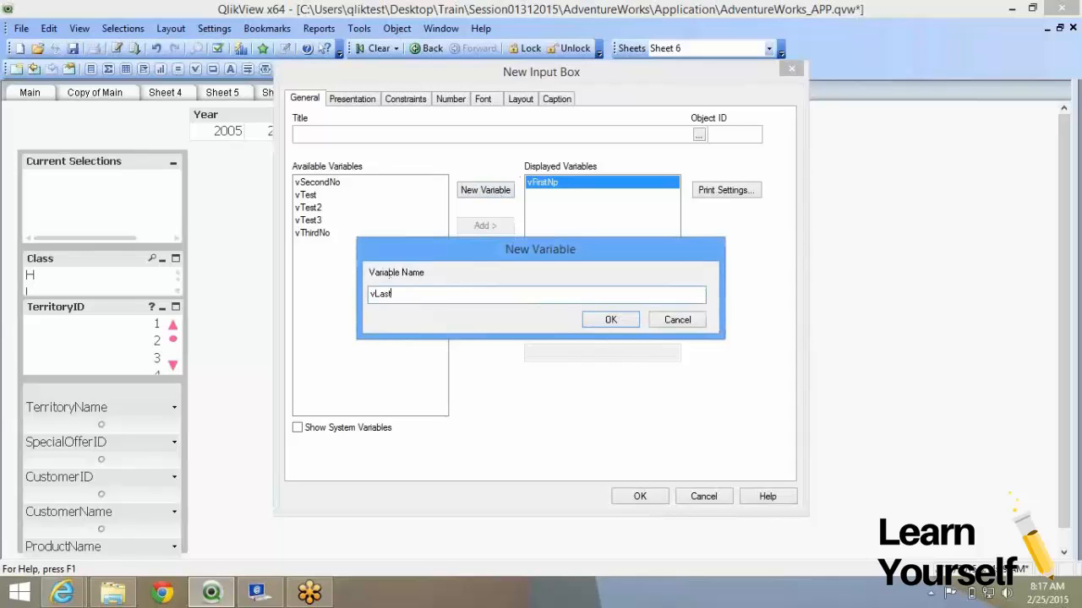
text(Np)
key(Return)
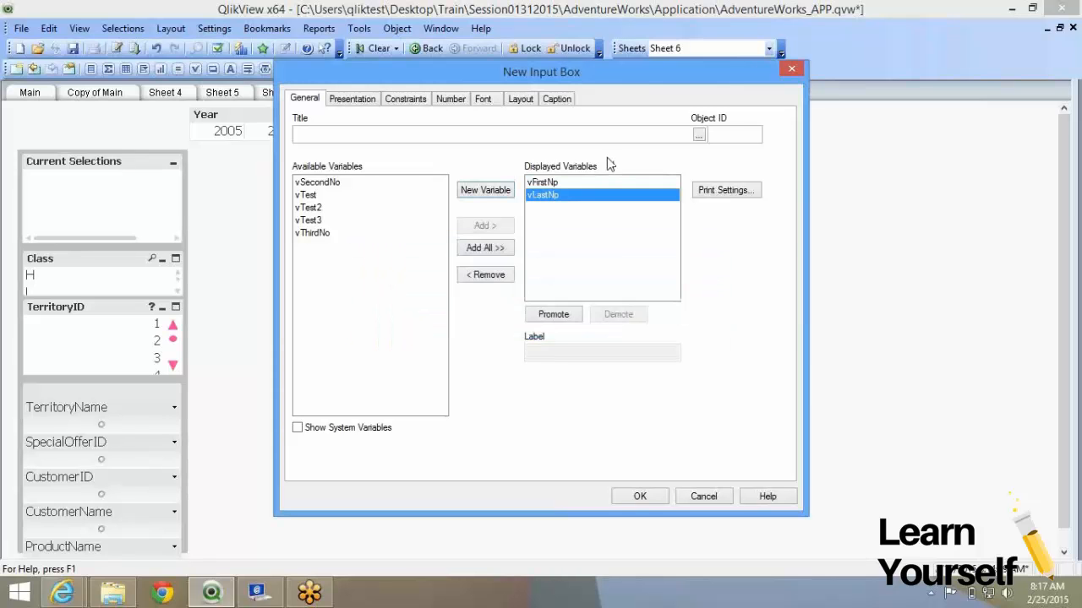
Step: Review the display labels of vFirstNp and vLastNo, and create the input box on the sheet
click(553, 182)
drag(570, 352, 512, 358)
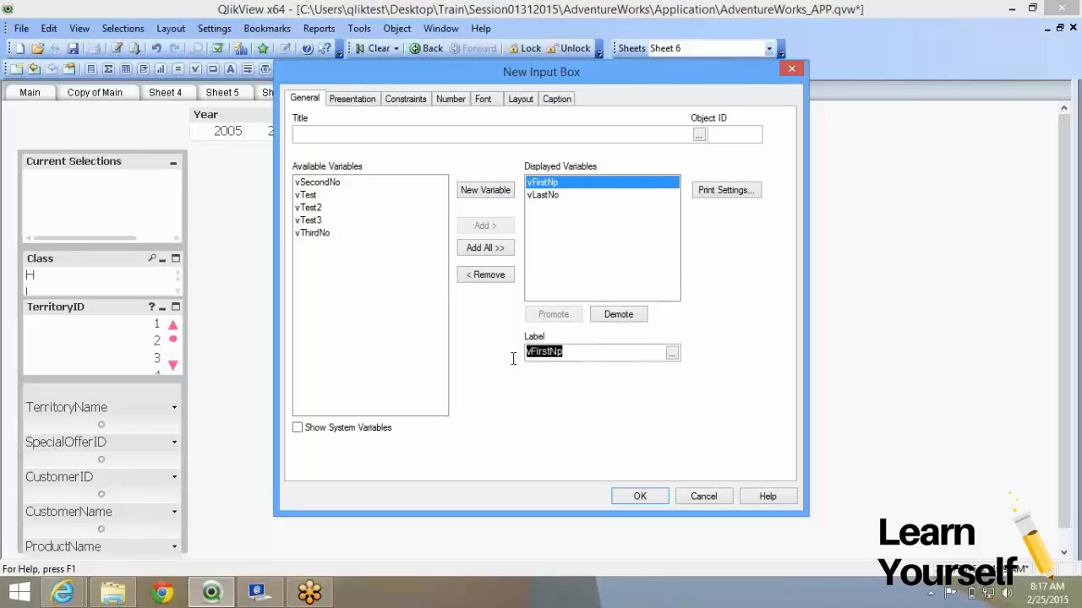
click(541, 195)
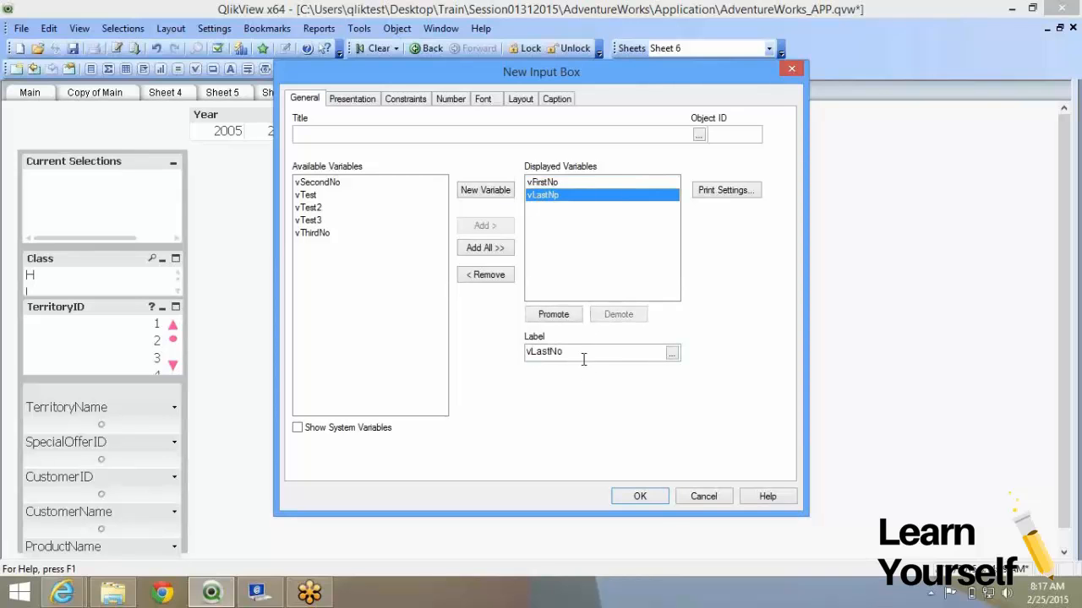
click(655, 502)
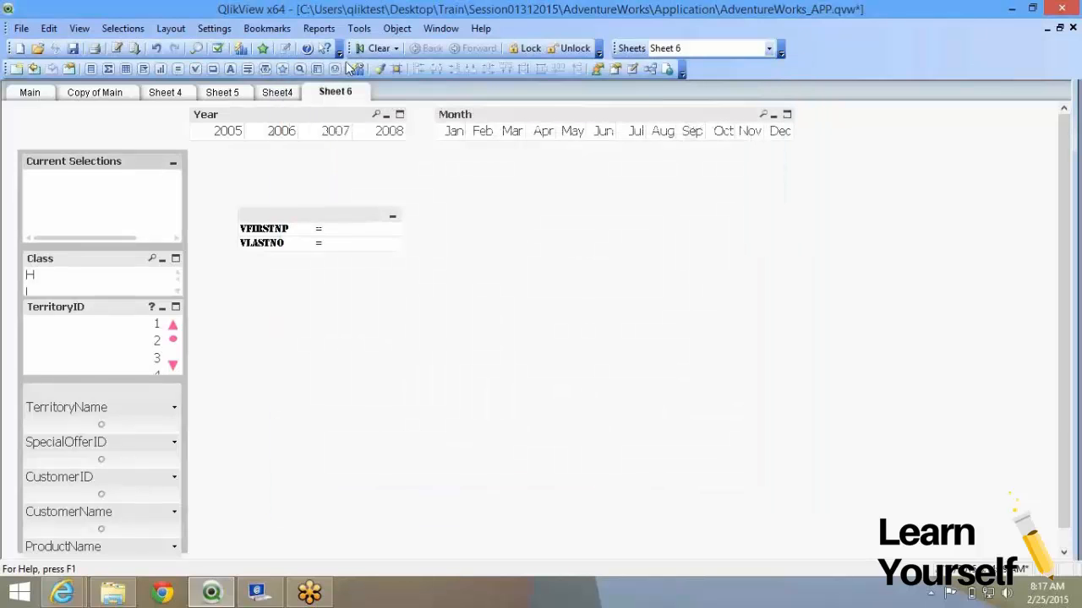
Step: Apply the plain formatting of the existing sheet objects to the new input box with Format Painter
click(378, 68)
click(359, 216)
click(337, 235)
click(388, 343)
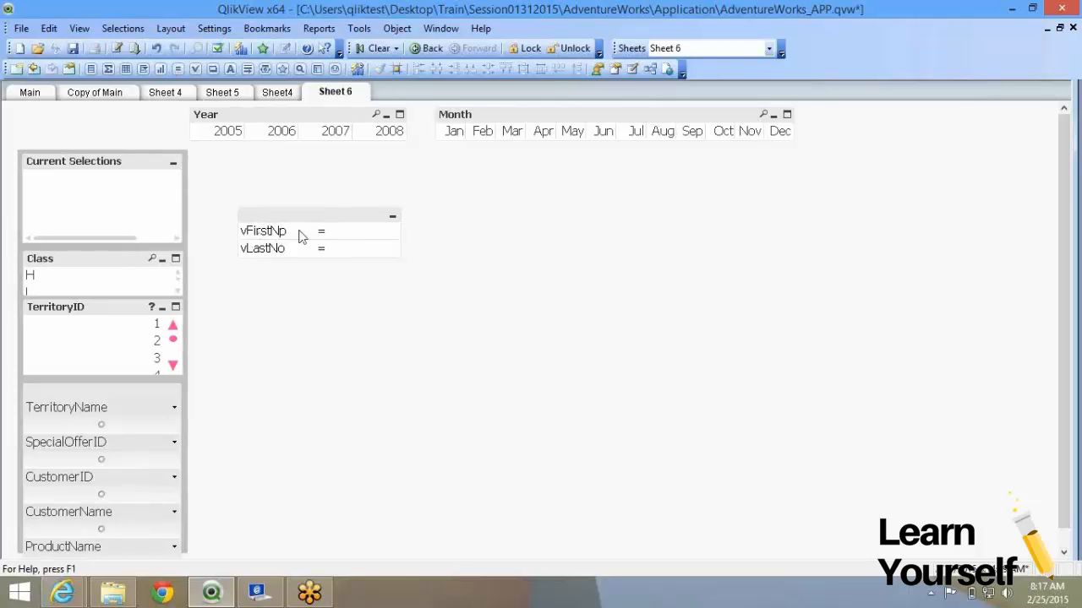
Step: Enter 34 for vFirstNp and 23 for vLastNo in the input box
click(330, 234)
text(34)
click(301, 264)
click(353, 253)
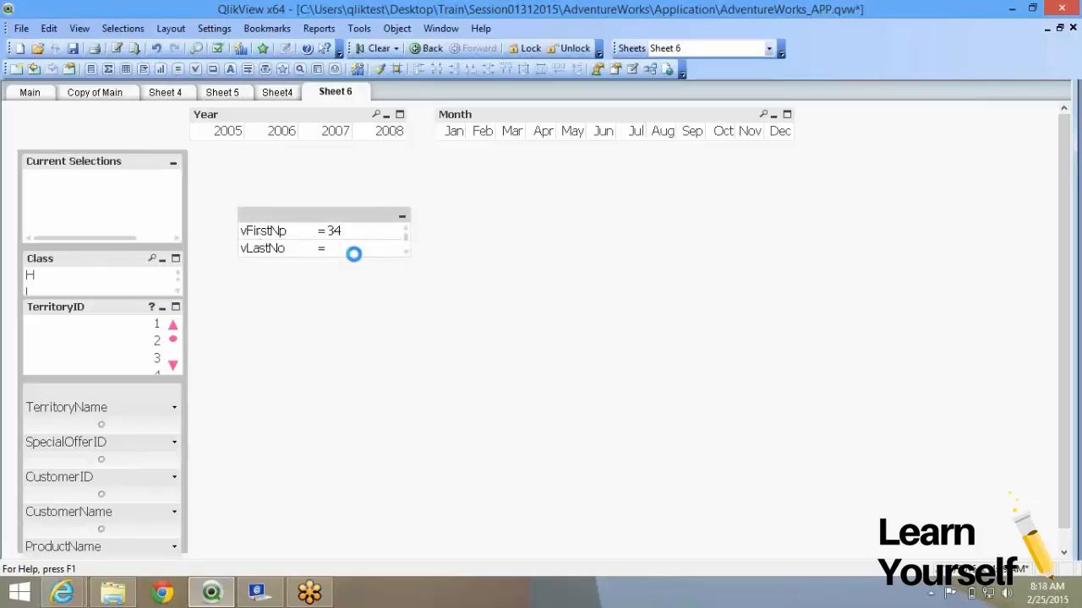
text(23)
click(390, 380)
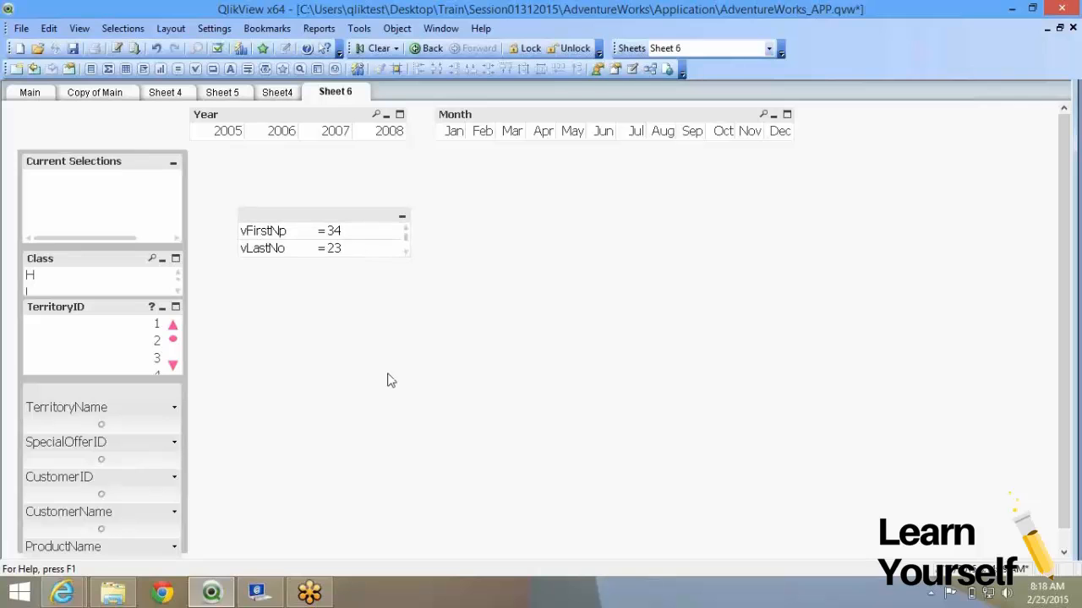
Step: Examine the definitions of vFirstNp and vLastNo in the Variable Overview, and leave it without changes
click(214, 28)
click(251, 101)
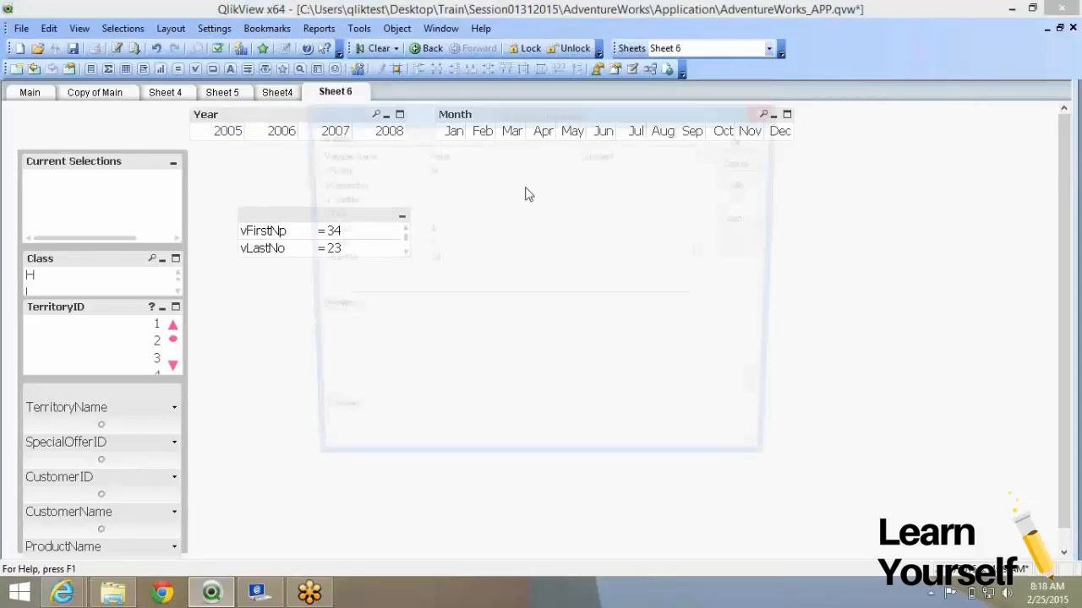
drag(435, 112, 655, 76)
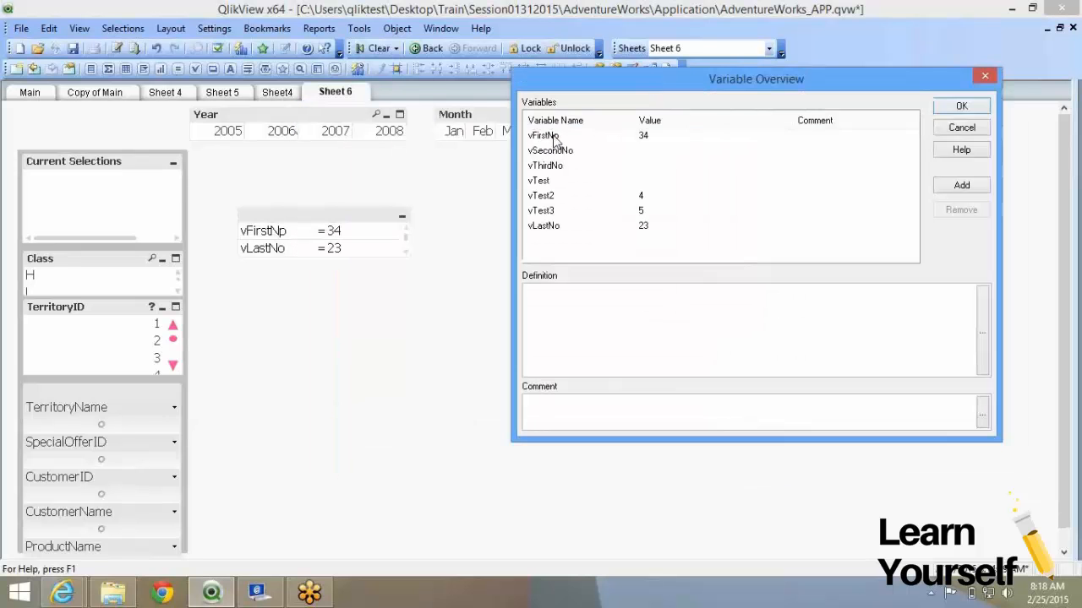
click(553, 136)
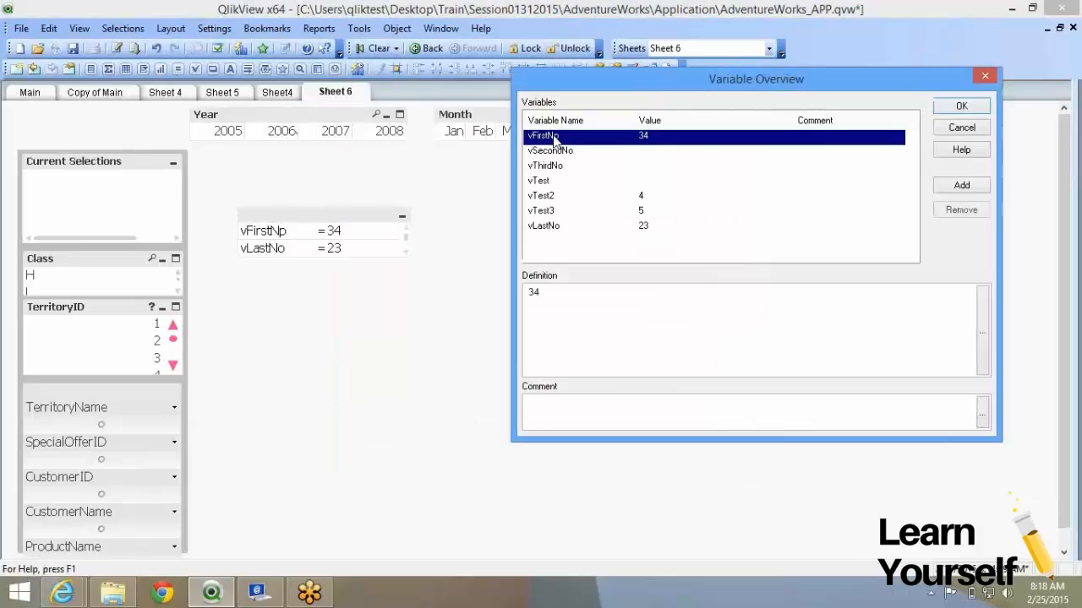
click(602, 236)
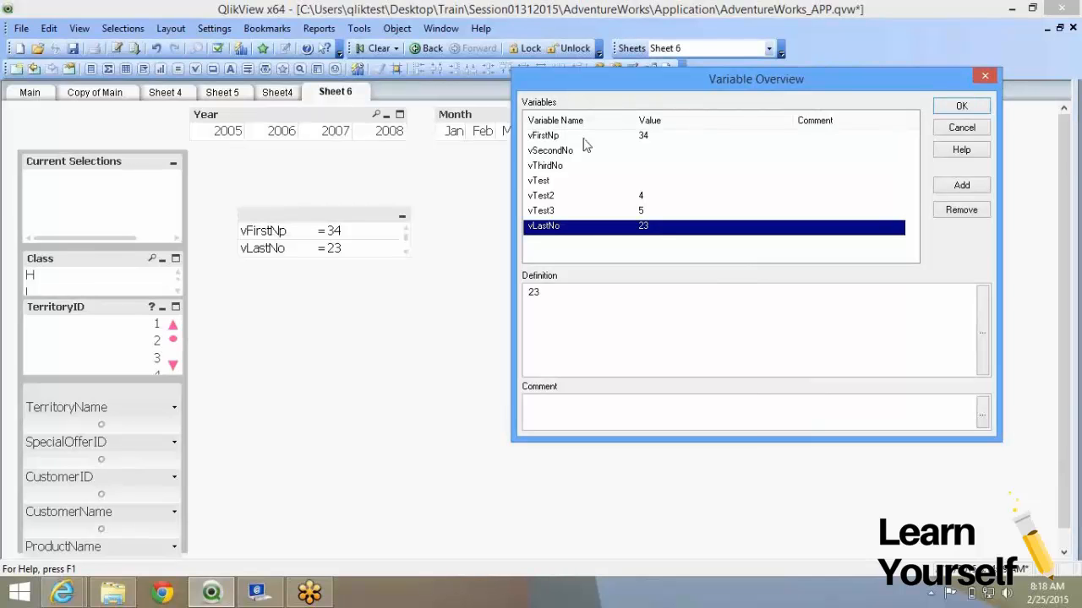
click(631, 138)
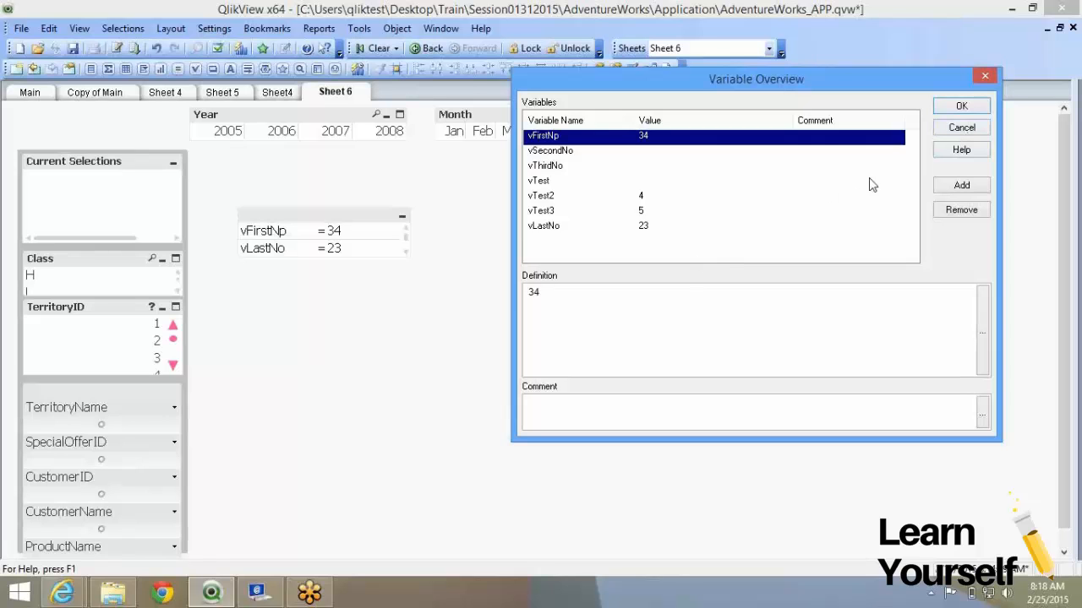
click(964, 126)
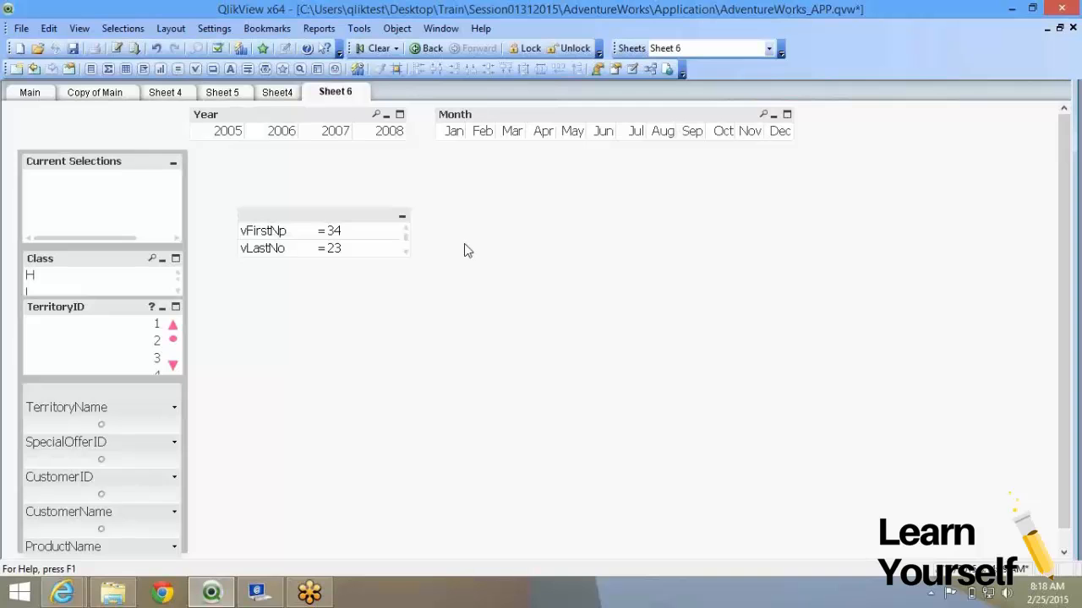
Step: Set vFirstNp's input constraint to the standard Number type in the input box's properties
right_click(283, 220)
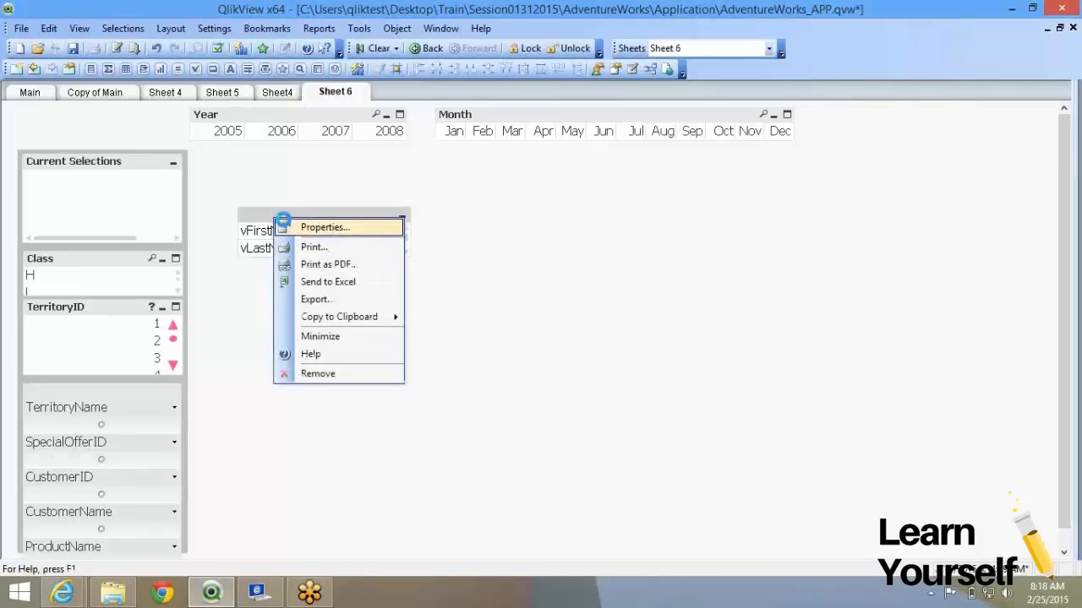
click(284, 225)
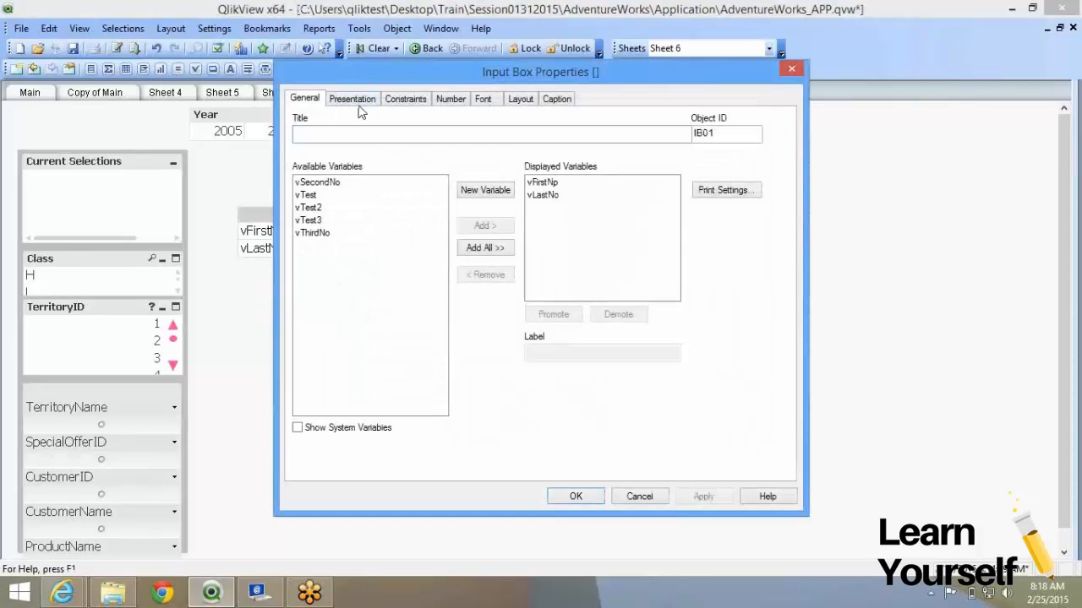
click(353, 100)
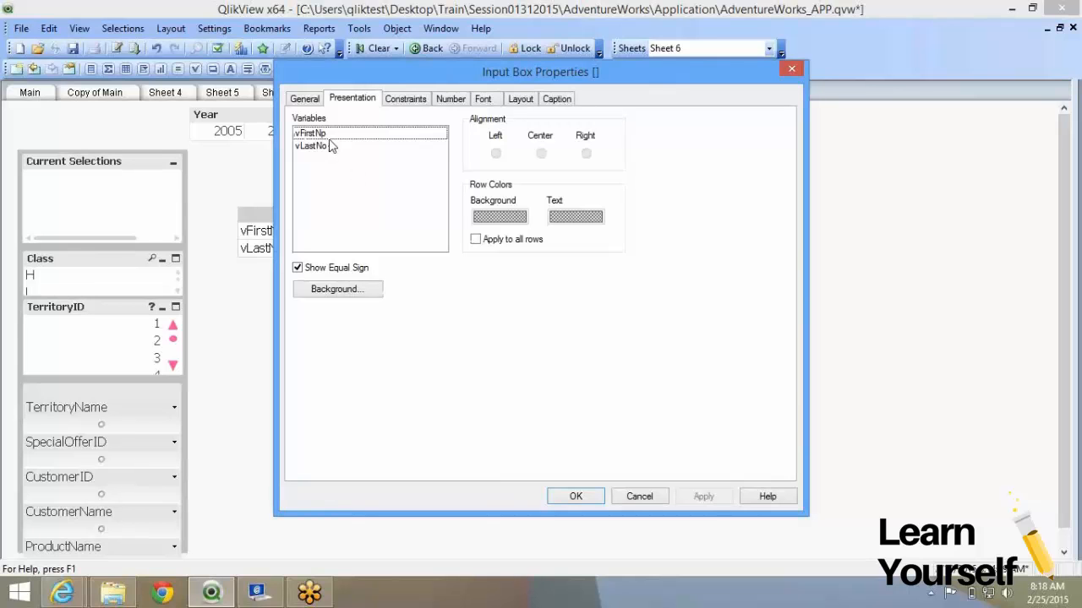
click(329, 141)
click(332, 147)
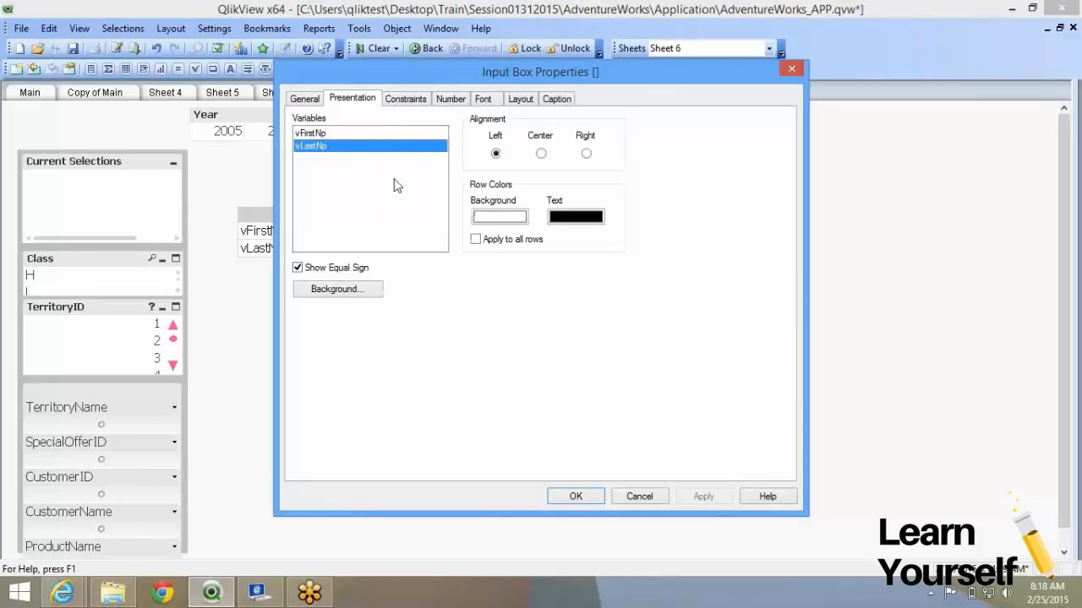
click(420, 102)
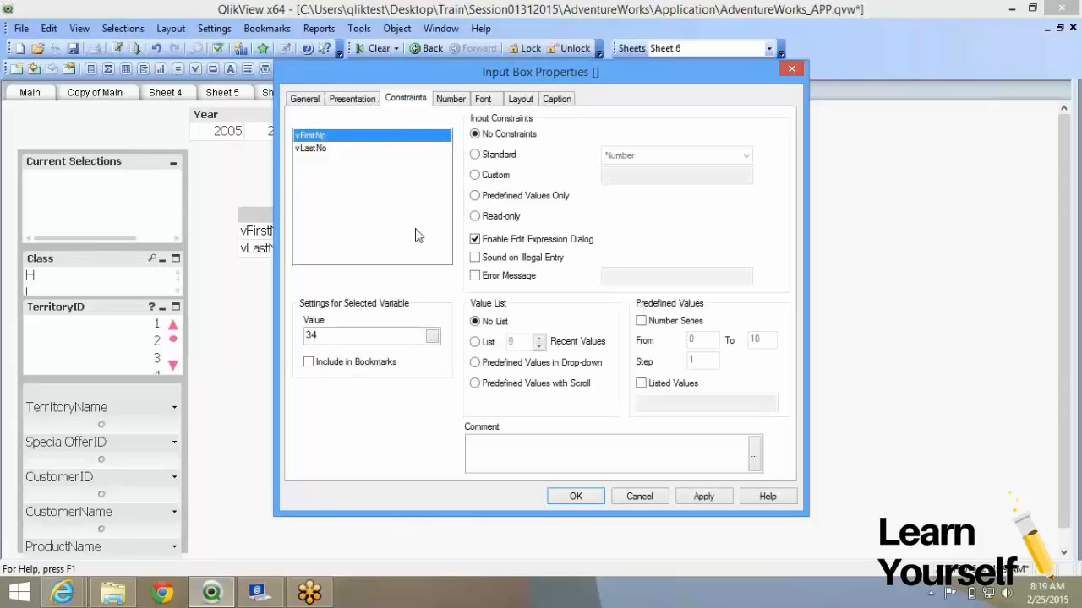
drag(412, 72, 568, 53)
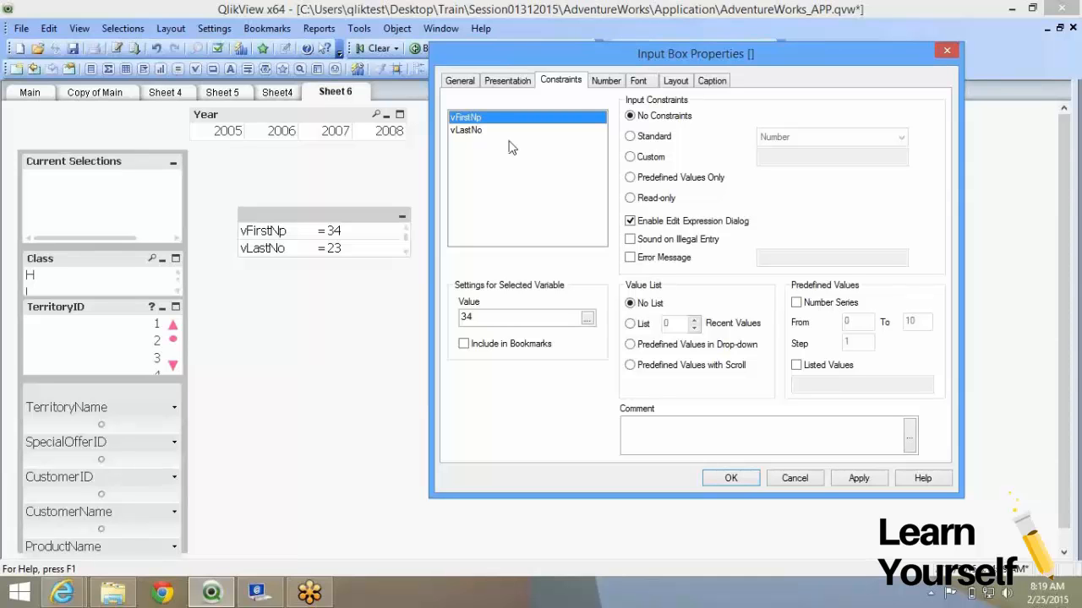
click(477, 130)
click(489, 117)
click(649, 137)
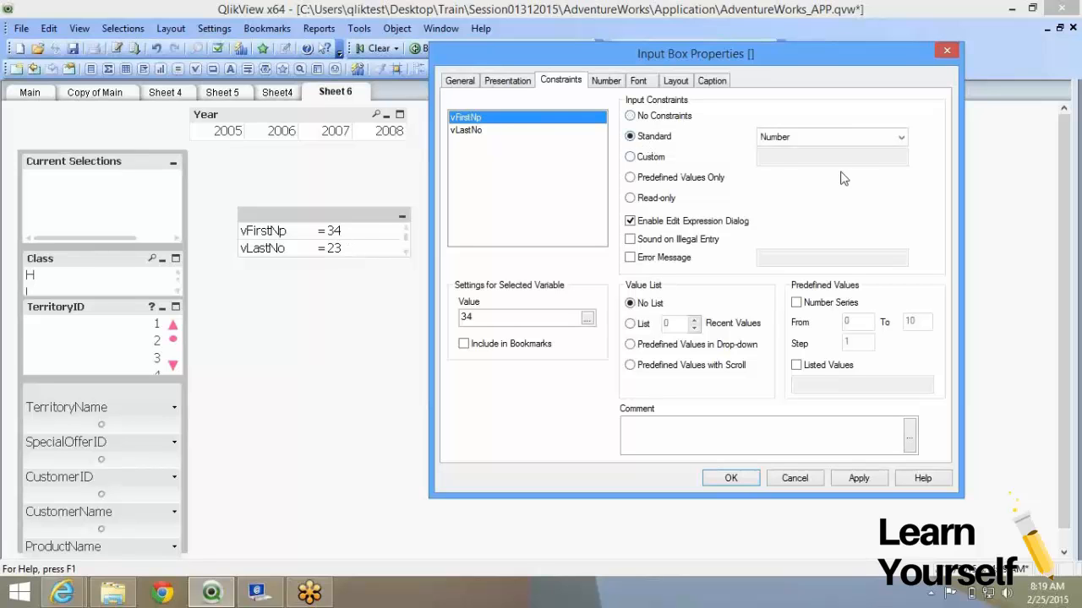
click(855, 144)
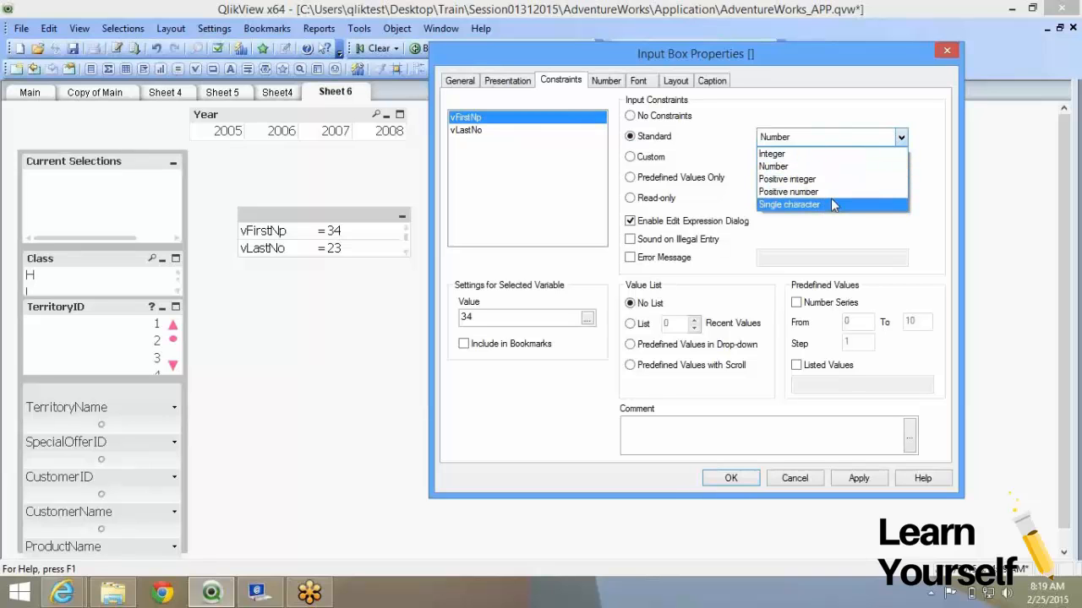
click(802, 168)
click(779, 140)
click(783, 165)
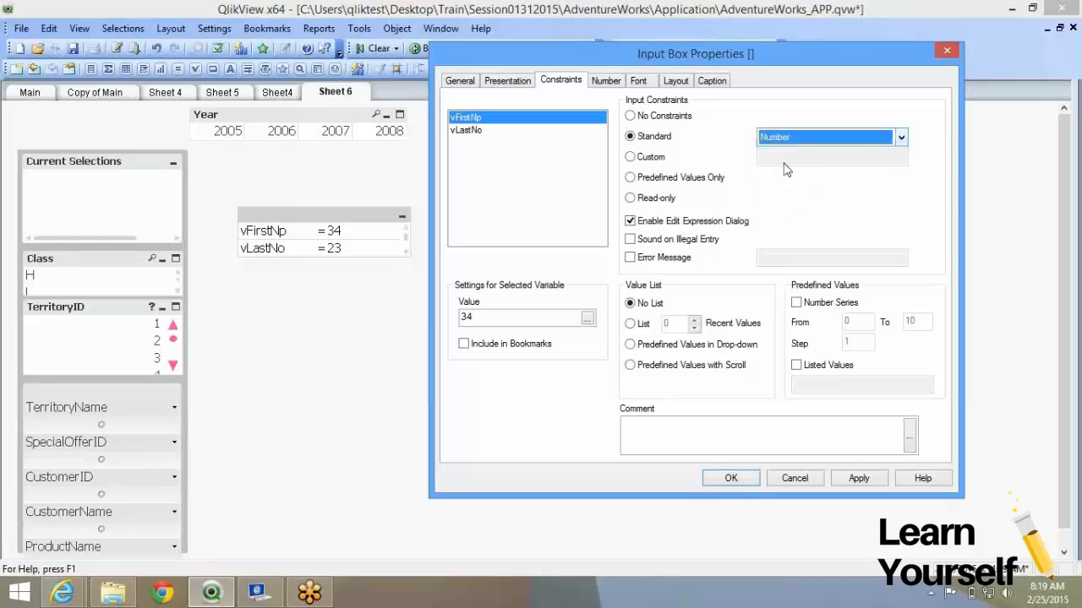
click(742, 479)
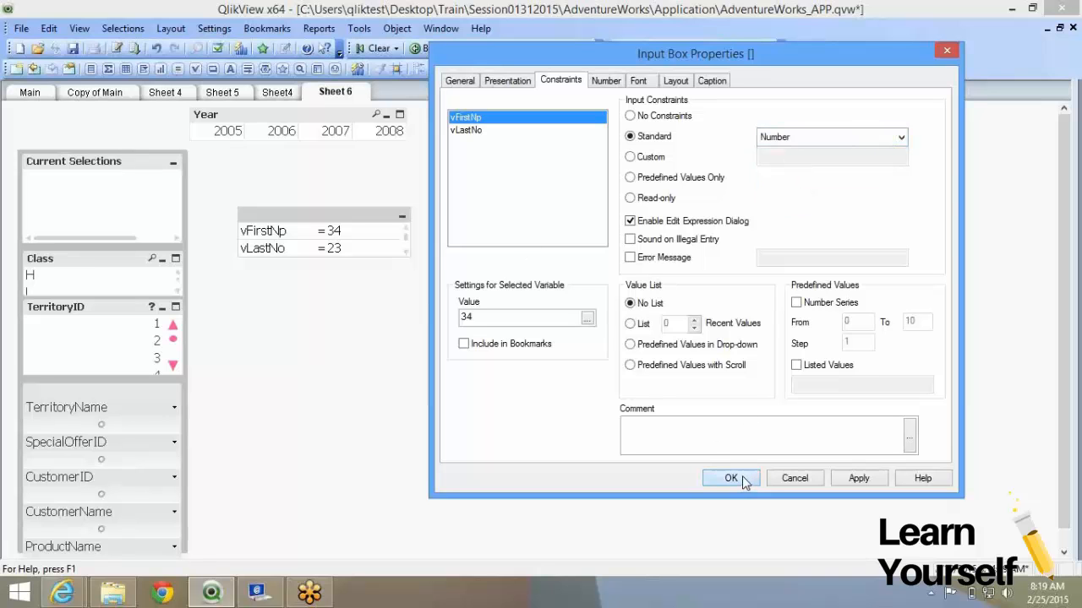
Step: Test the number constraint by trying to enter the text ;sjdf for vFirstNp
click(372, 233)
text(;sjdf)
key(Return)
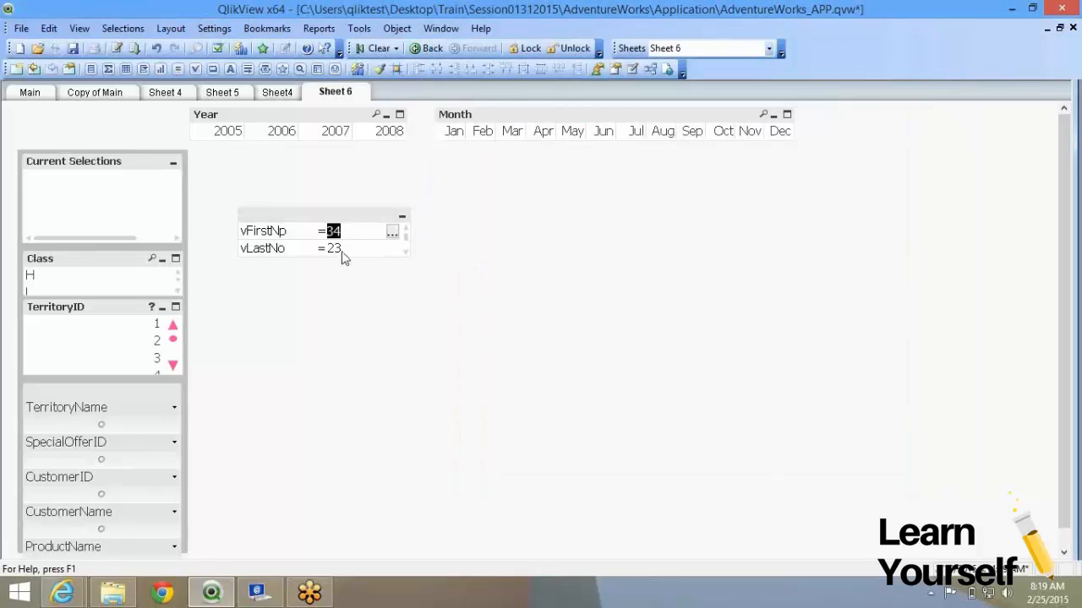
Step: Enter the text poijasdf for the unconstrained vLastNo, and restore its value to 23
click(354, 259)
click(360, 250)
text(poijasdf)
key(Return)
click(367, 254)
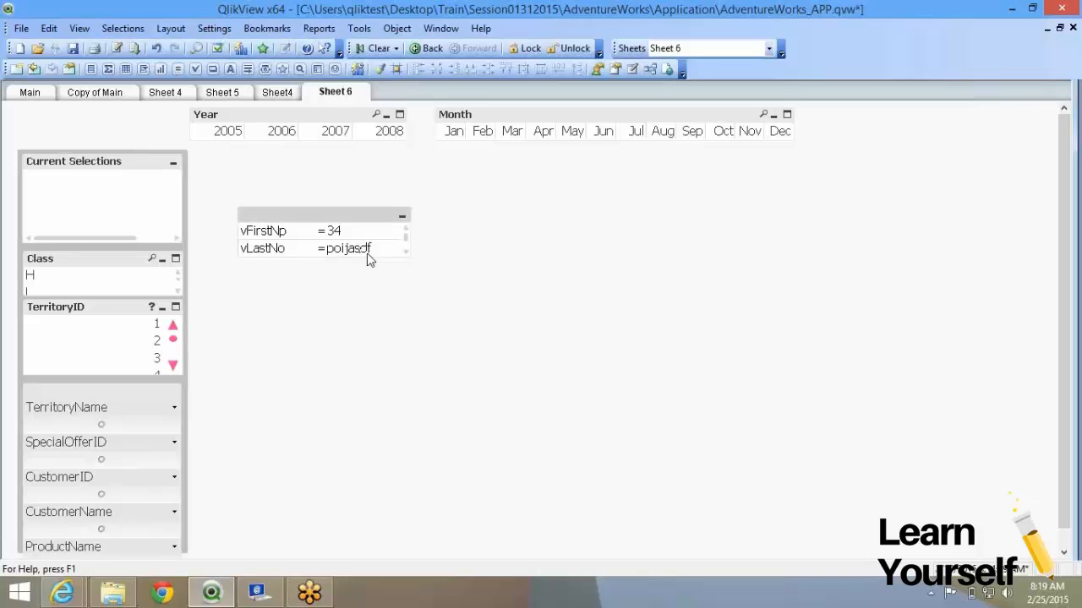
text(23)
key(Return)
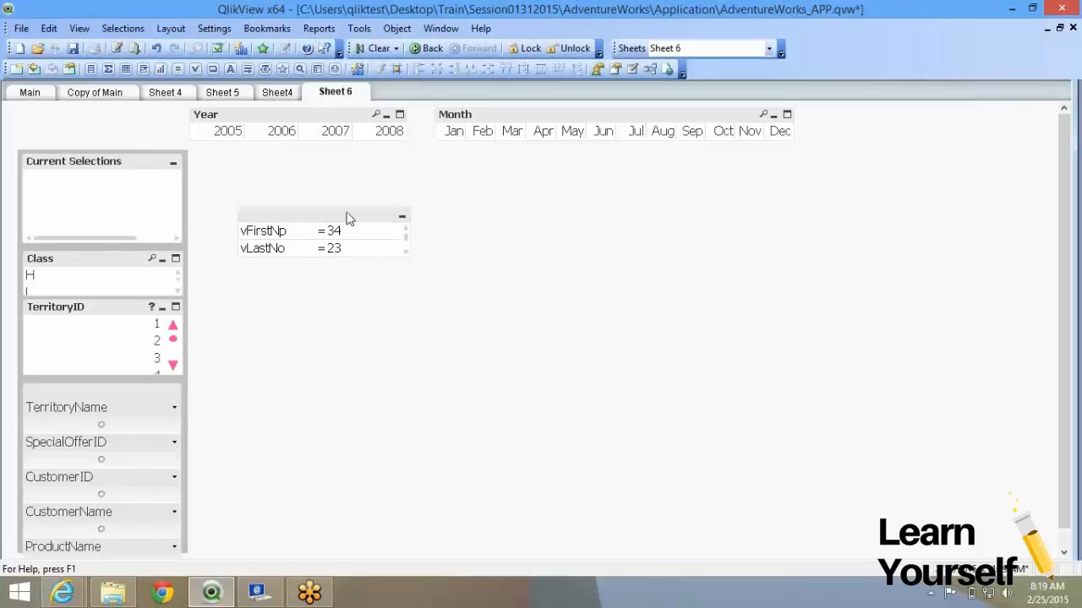
Step: Restrict vFirstNp's input to predefined values only in the input box's properties
right_click(347, 218)
click(397, 220)
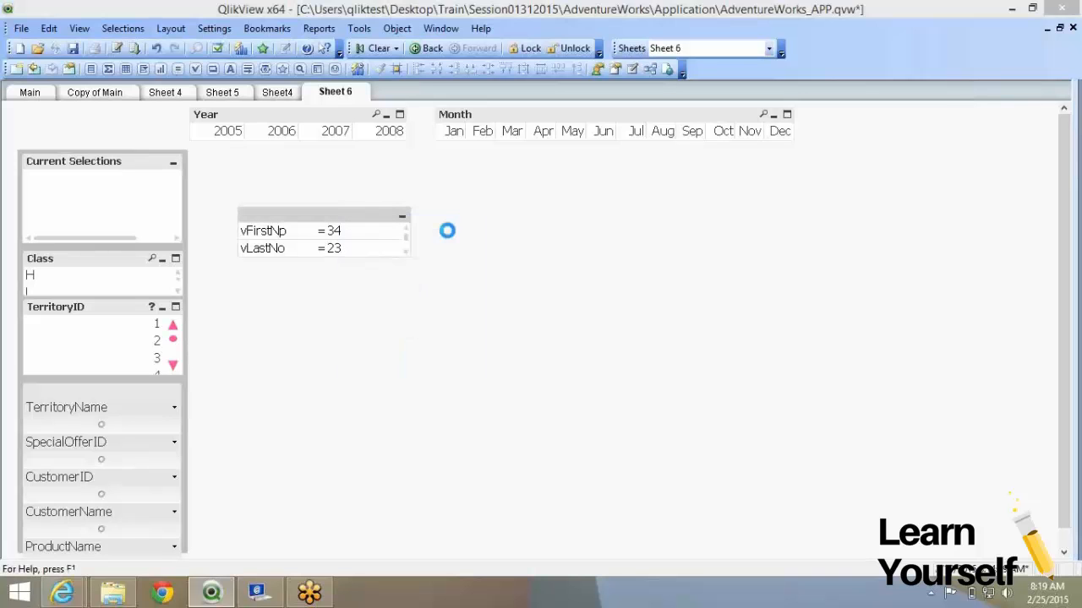
drag(454, 73, 604, 50)
click(632, 147)
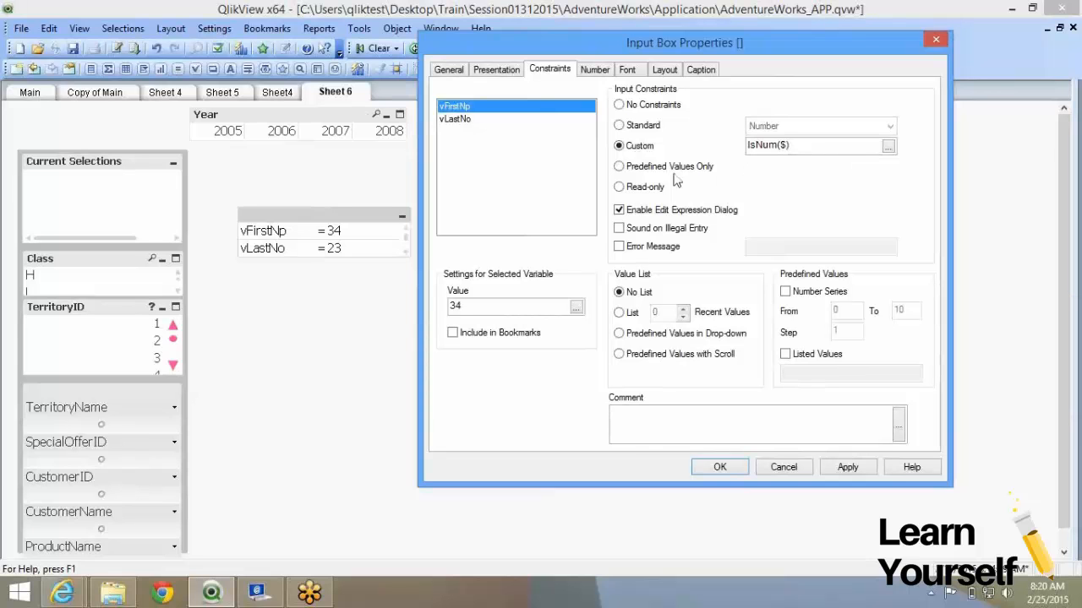
click(635, 169)
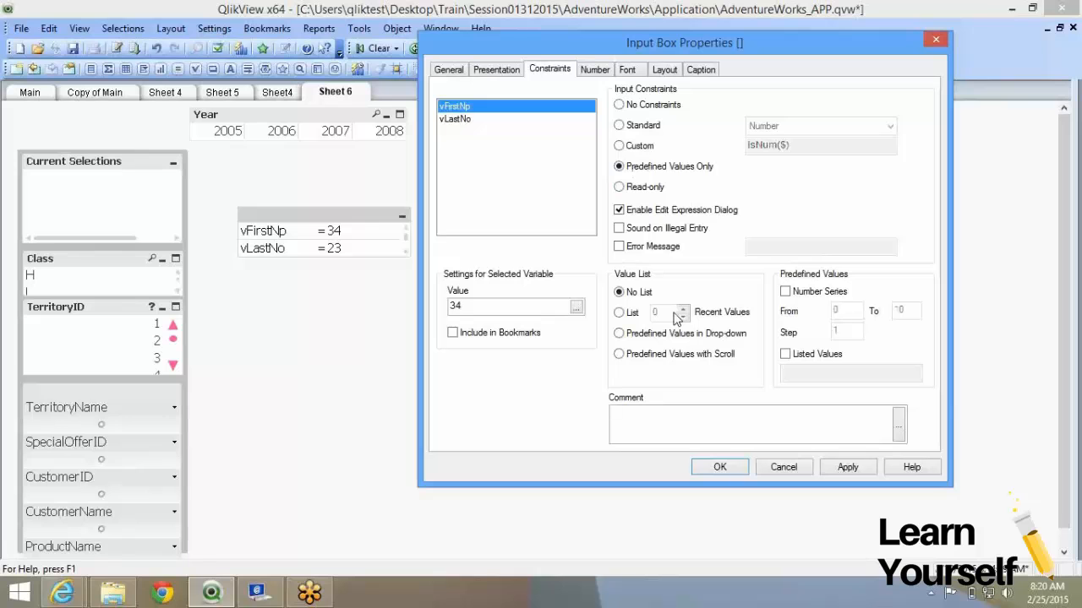
Step: Set vFirstNp's value list to show 2 recent values
click(626, 315)
click(683, 309)
click(683, 309)
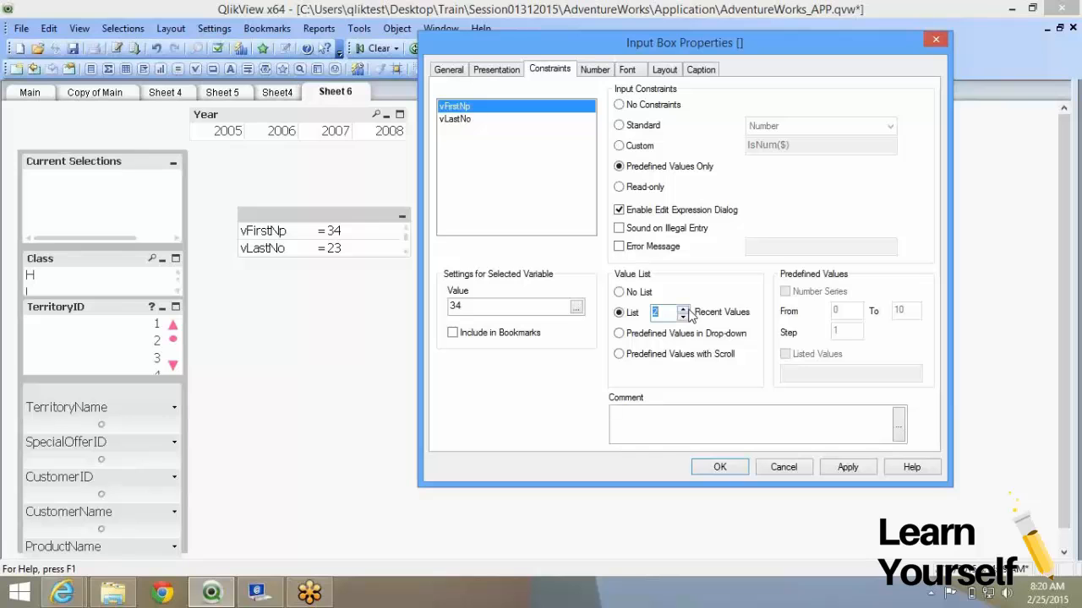
Step: Offer vFirstNp's predefined values in a drop-down, enabling a number series from 0 to 10 in steps of 1 and listed values
click(646, 338)
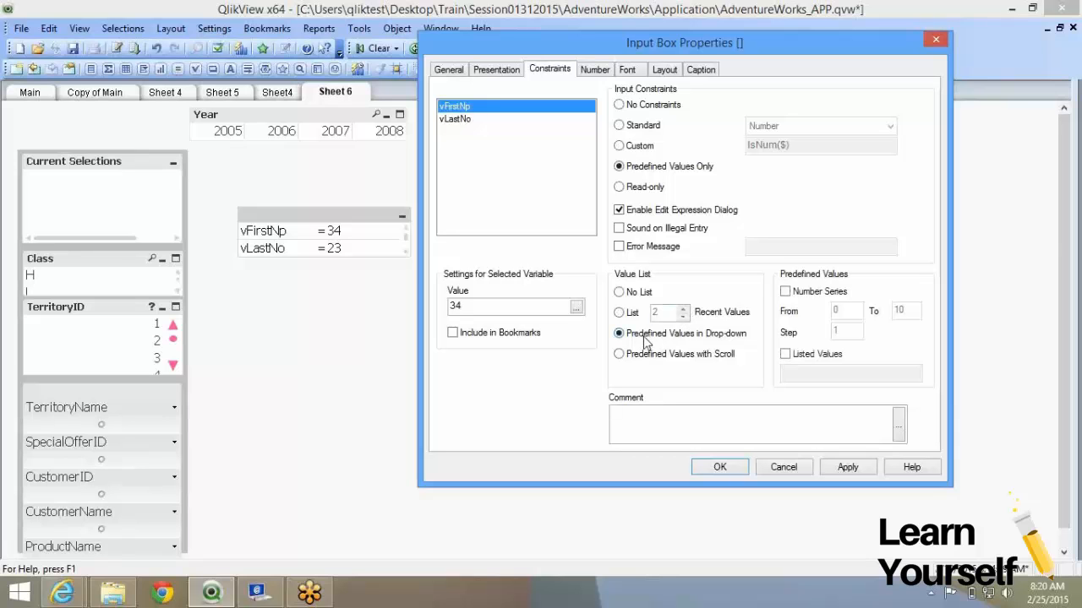
click(785, 292)
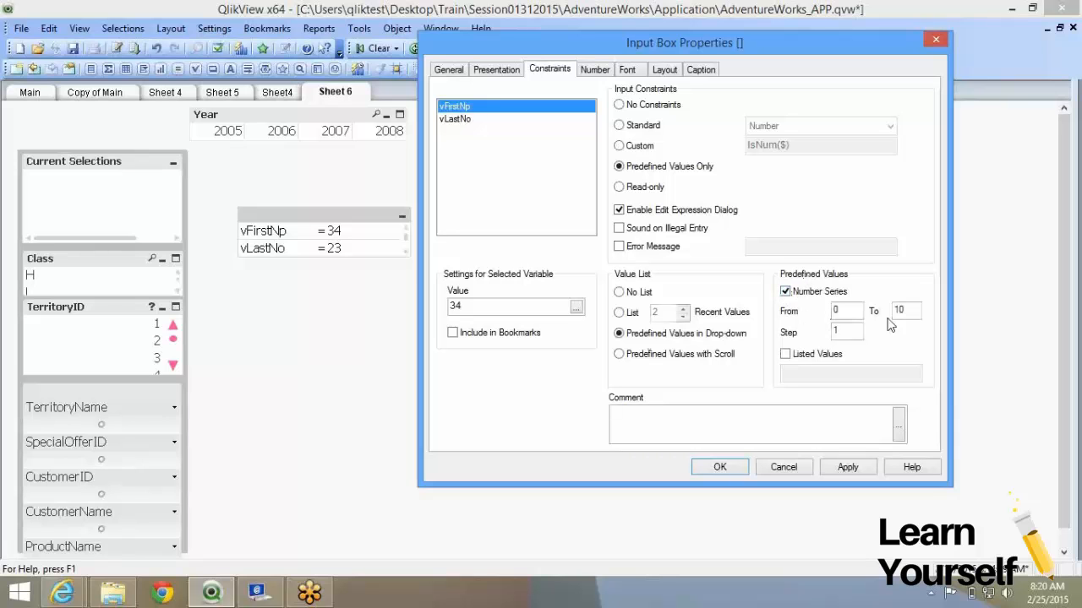
drag(904, 310, 887, 313)
click(795, 359)
click(796, 362)
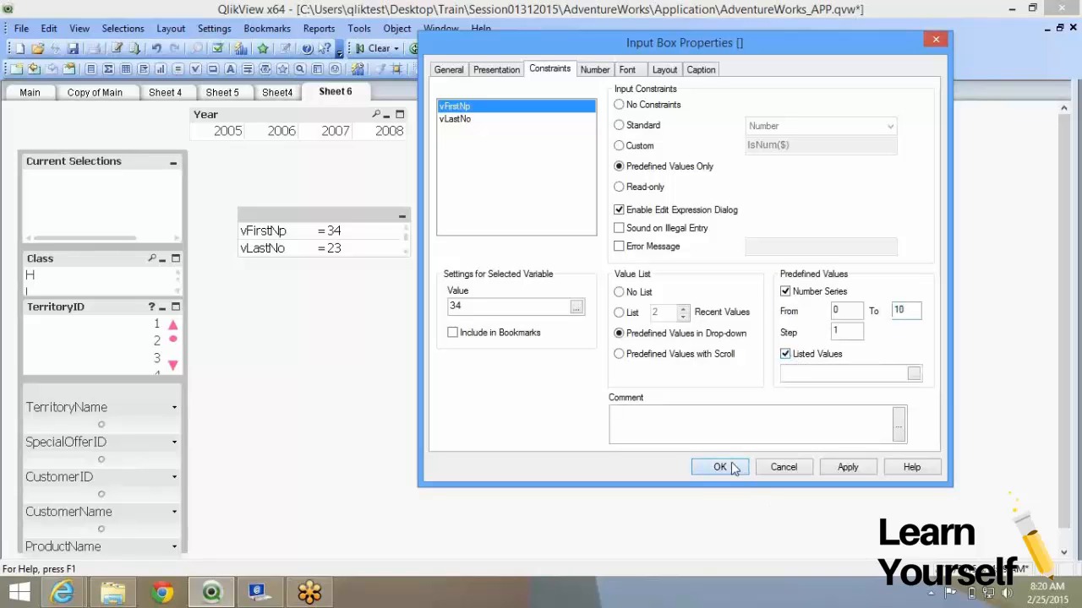
click(733, 469)
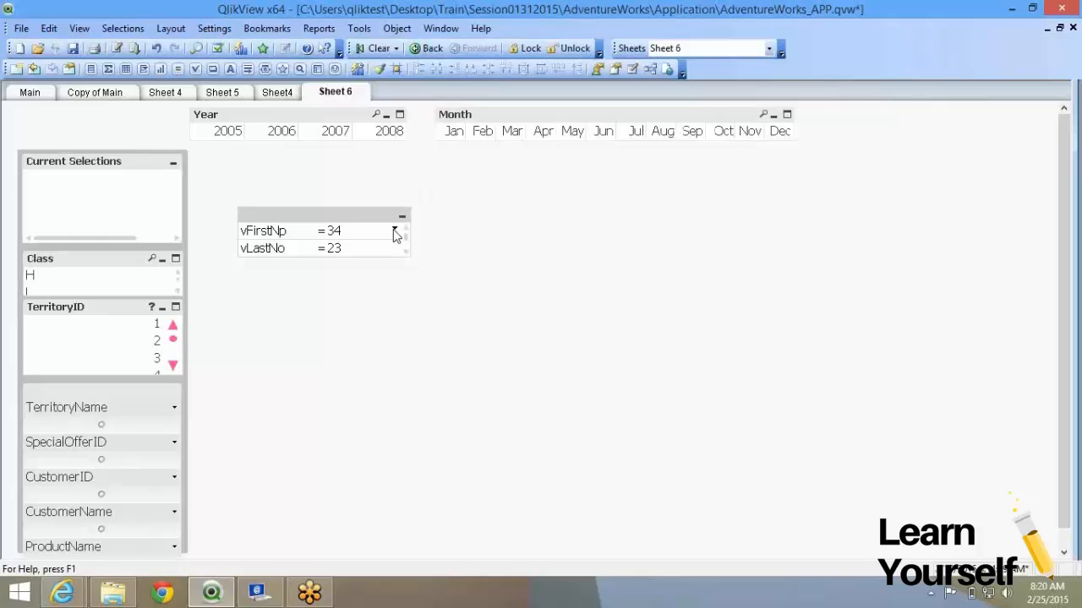
Step: Change vFirstNp's value list to predefined values with scroll in the input box's properties
click(394, 232)
click(329, 220)
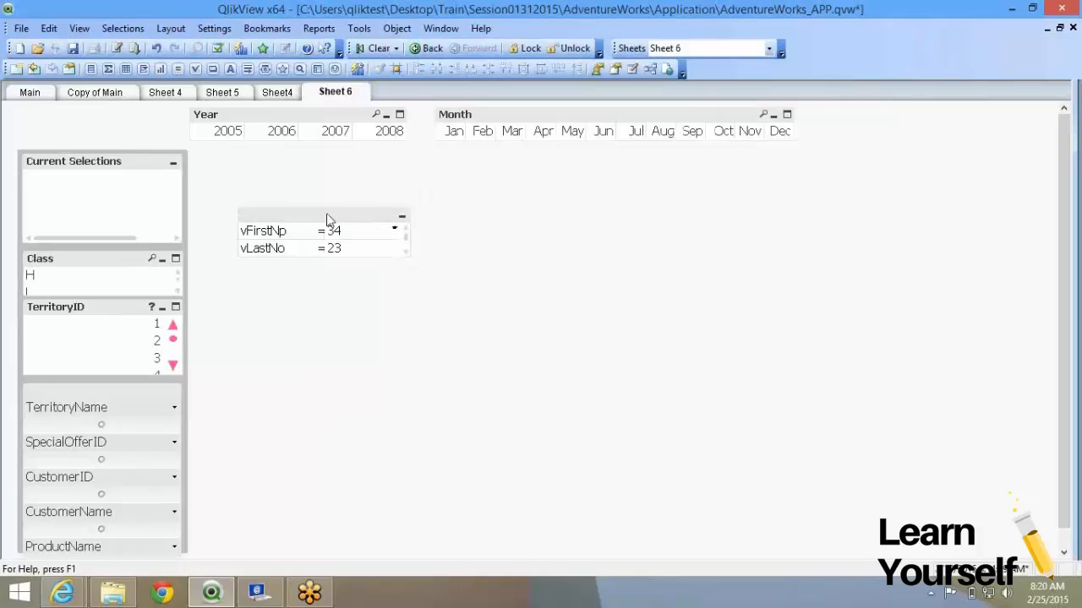
right_click(322, 217)
click(326, 221)
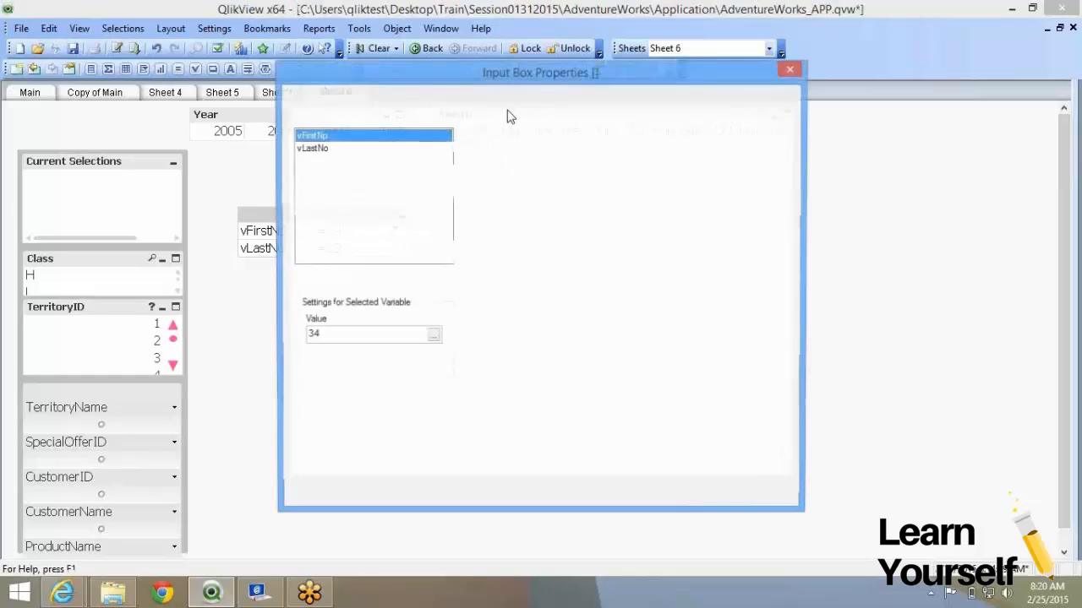
drag(525, 66, 691, 2)
click(686, 321)
click(867, 433)
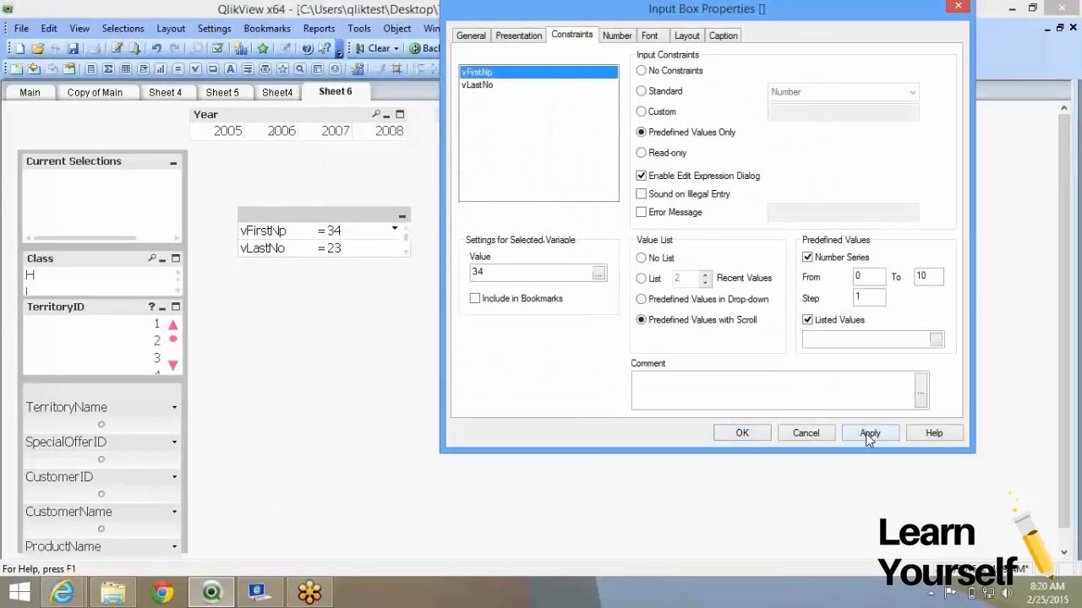
click(725, 437)
Step: Scroll through vFirstNp's predefined values in the input box and leave it at 3
click(394, 228)
click(394, 228)
click(393, 234)
click(393, 234)
click(394, 228)
click(394, 228)
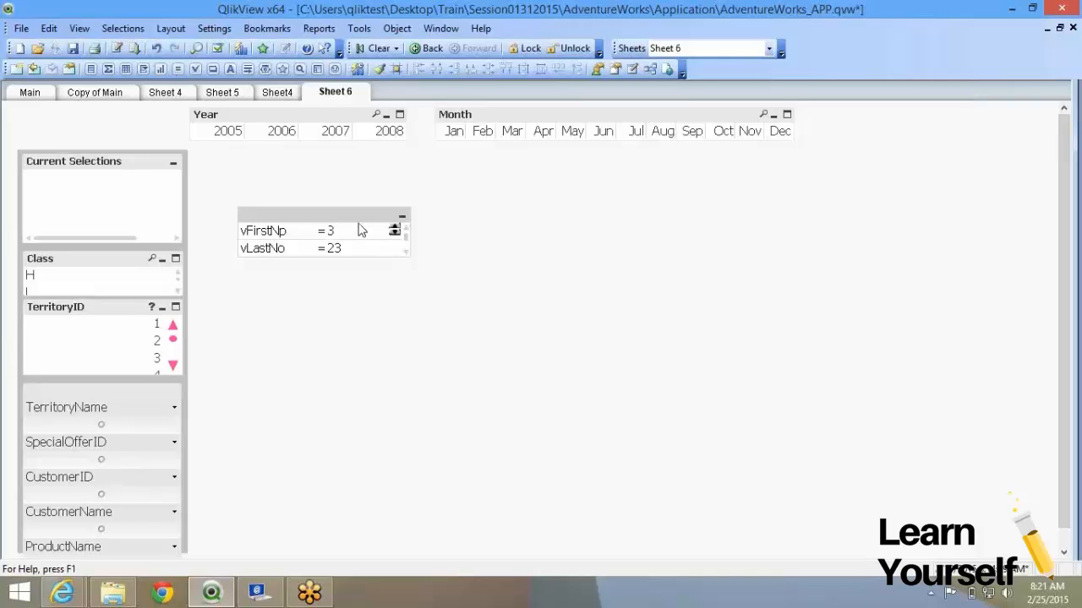
Step: Set vFirstNp's value list back to predefined values in a drop-down and enable the sound on illegal entry
right_click(359, 231)
click(372, 235)
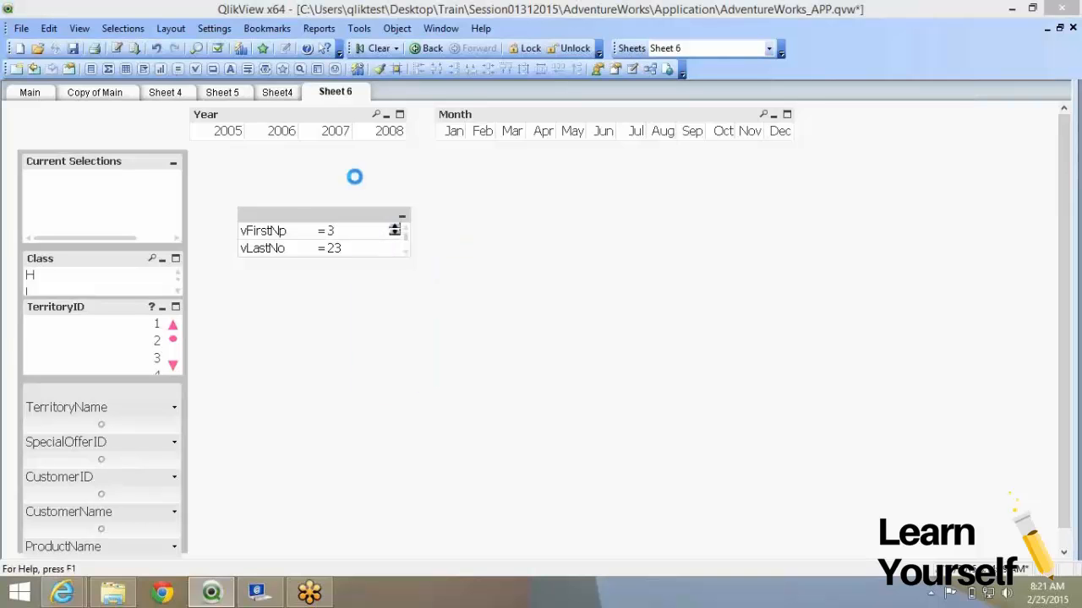
drag(507, 67, 669, 47)
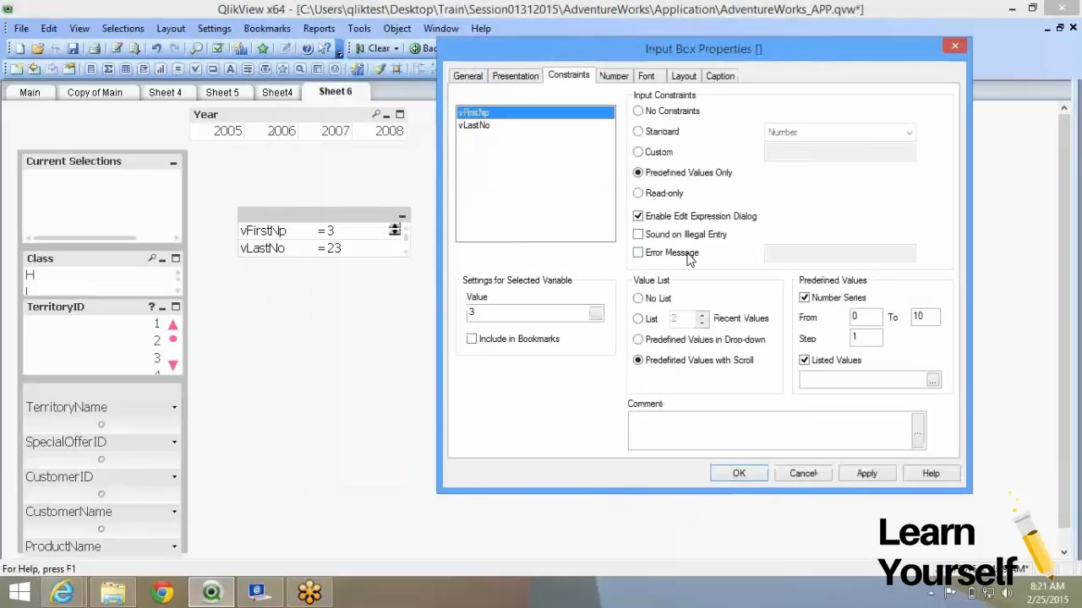
click(658, 195)
click(662, 174)
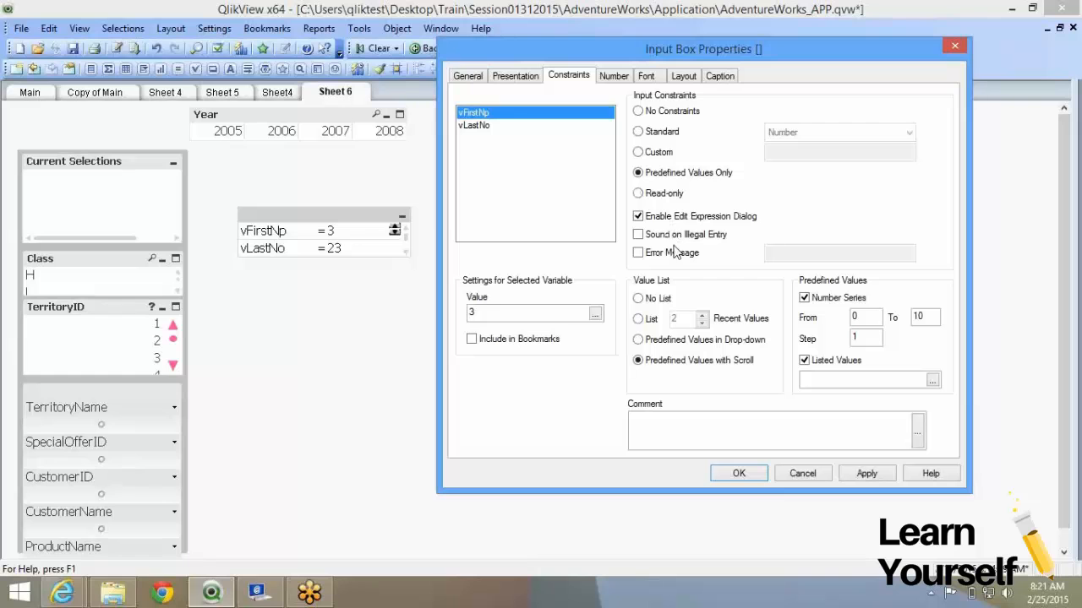
click(673, 340)
click(660, 242)
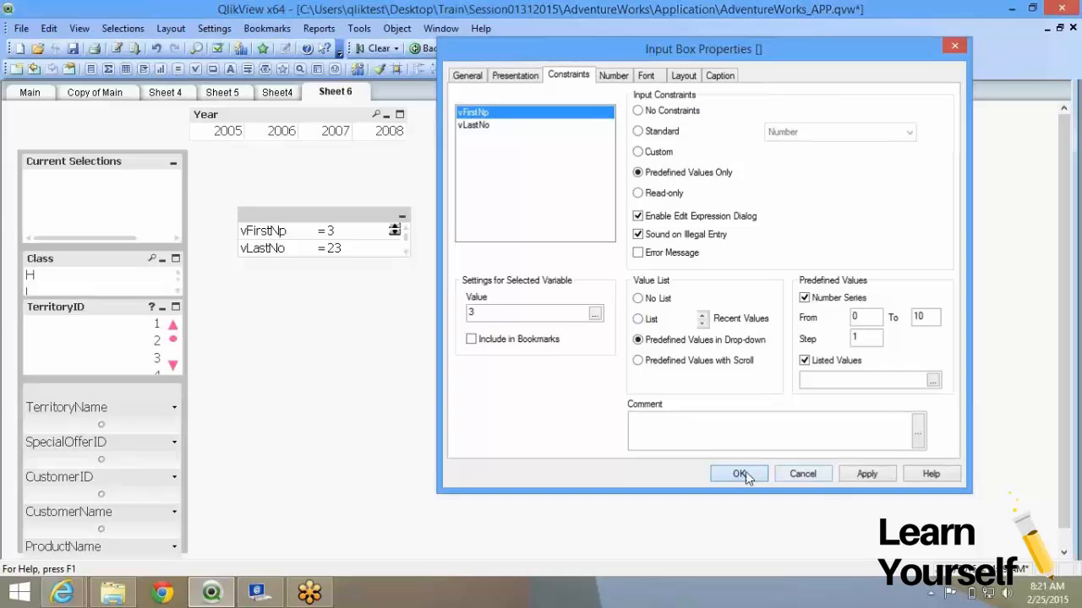
click(740, 473)
Step: Try entering the illegal values 987 and 89 for vFirstNp
text(987)
key(Return)
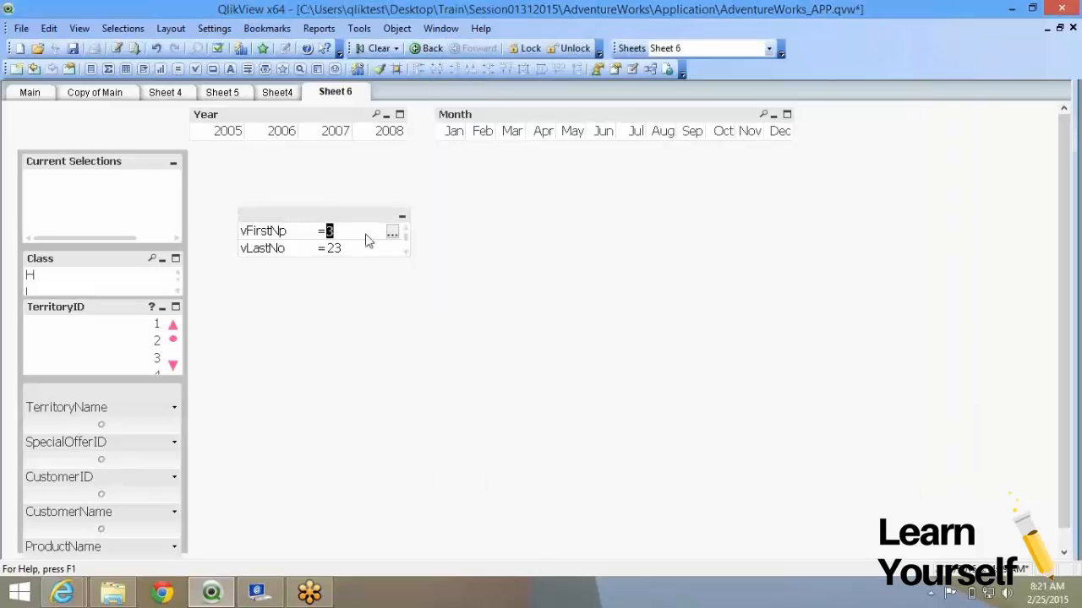
text(89)
key(Return)
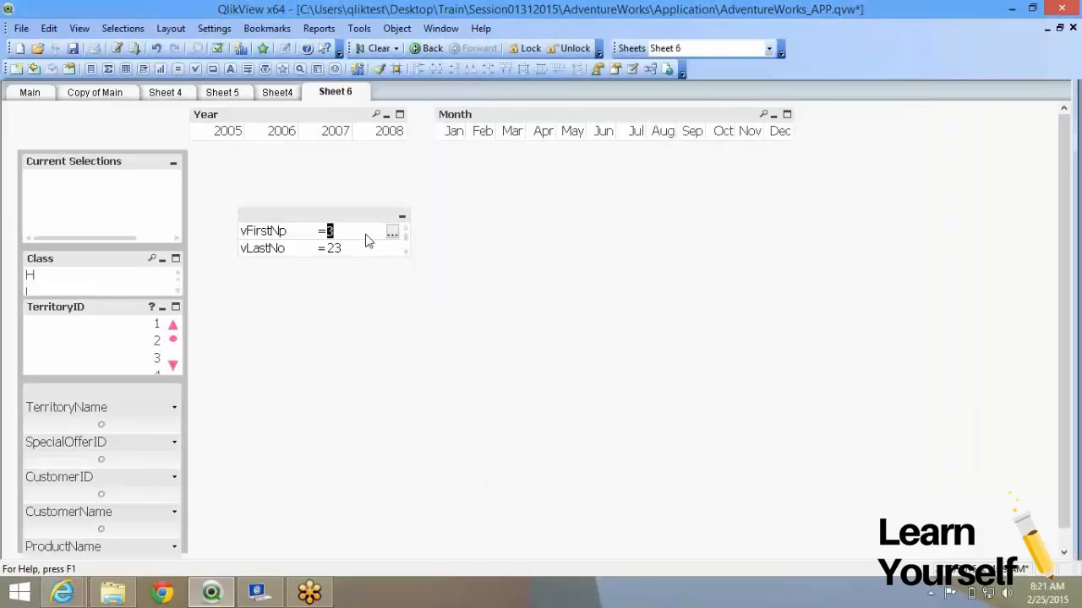
Step: Replace vFirstNp's sound on illegal entry with the error message "Please enter 1 to 10"
right_click(334, 222)
click(628, 319)
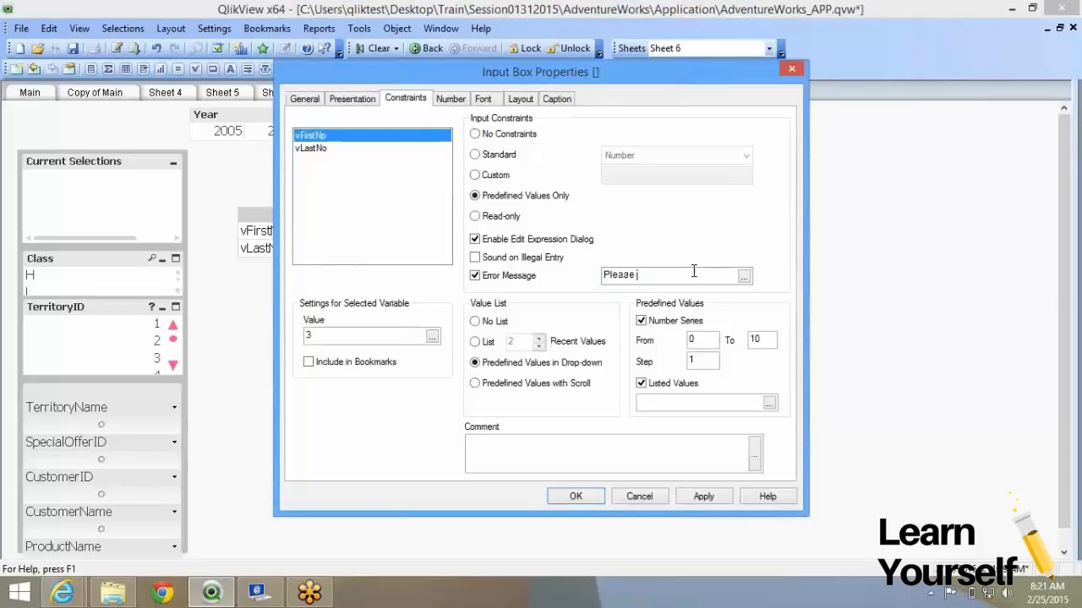
click(693, 270)
text(Please enter 1 to 1)
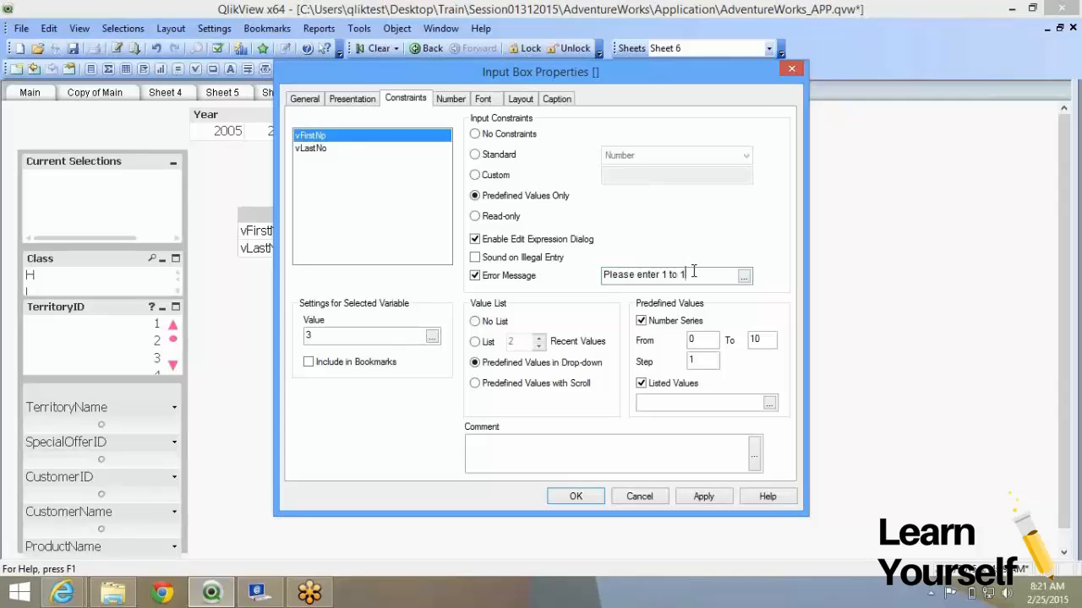
text(0)
key(Return)
Step: Try entering 43 for vFirstNp to test the error message, and dismiss the message
click(350, 234)
text(43)
key(Return)
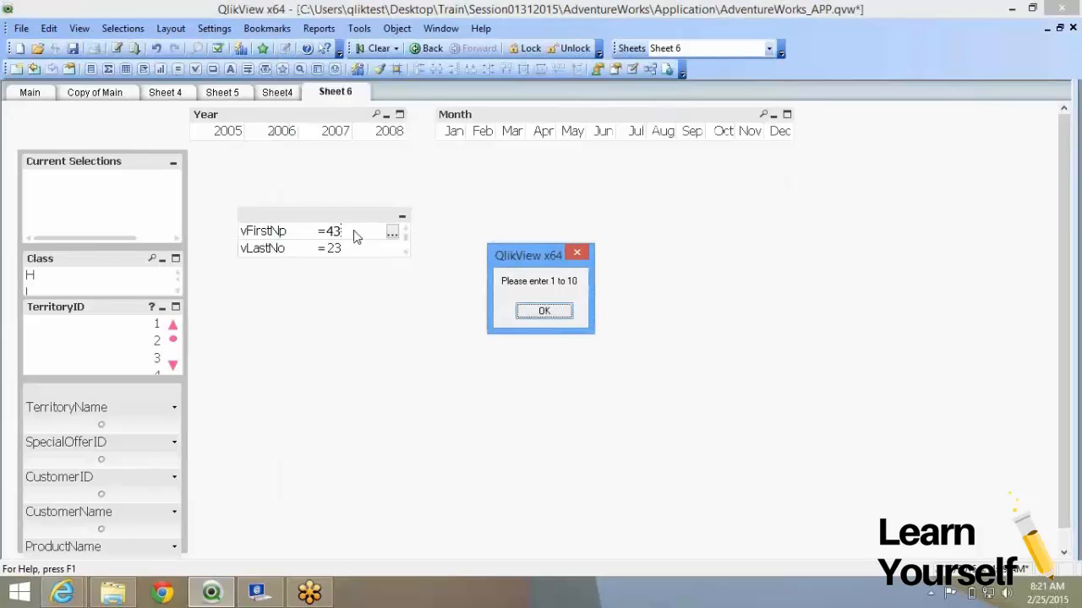
click(534, 313)
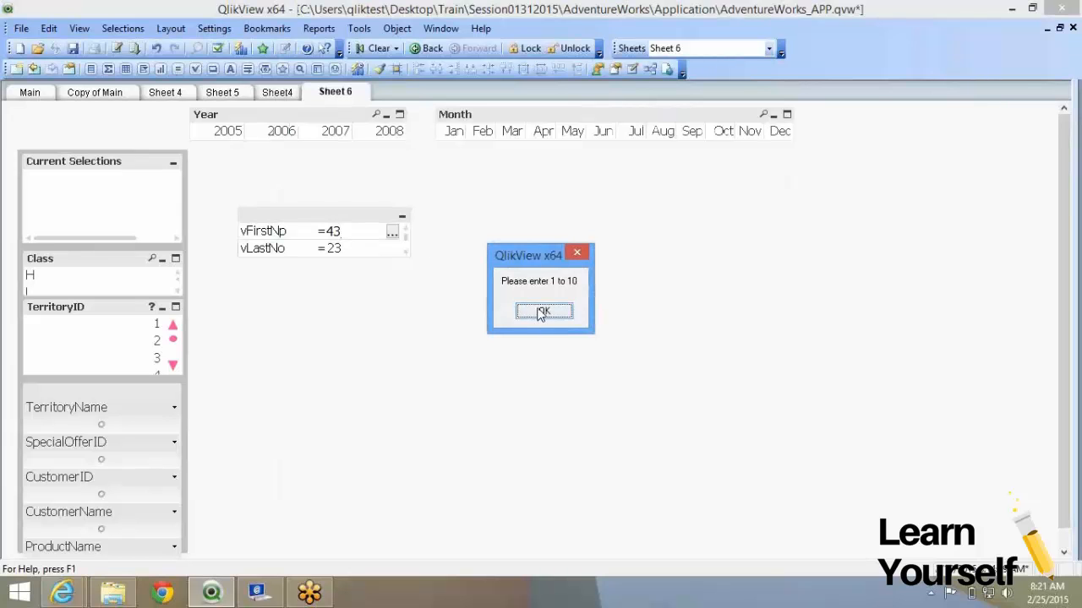
Step: Review the input box's number, font, layout, caption, general and presentation settings
right_click(349, 224)
click(366, 229)
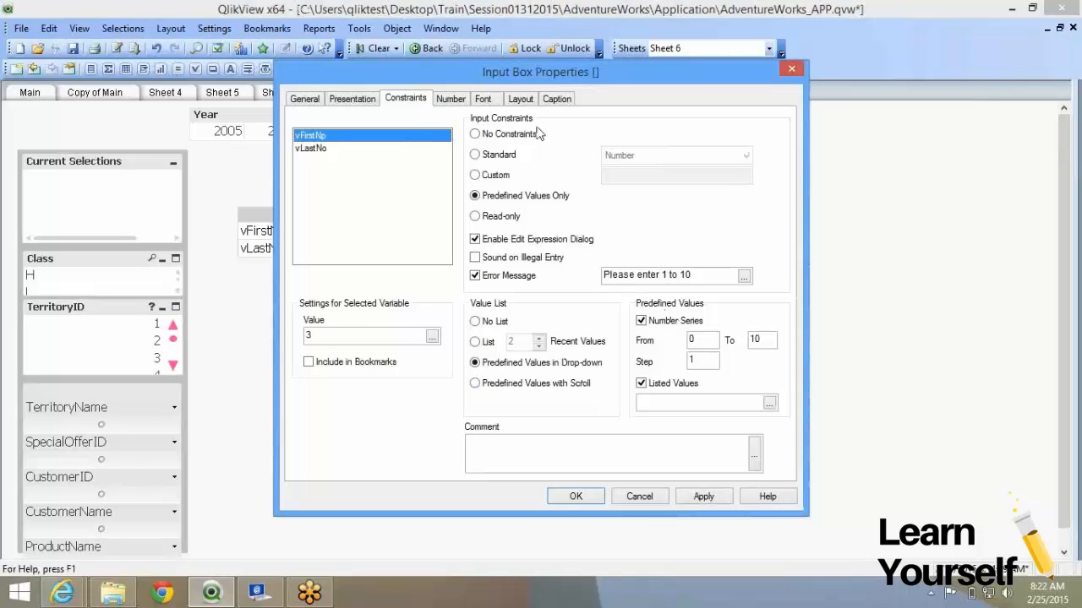
click(464, 100)
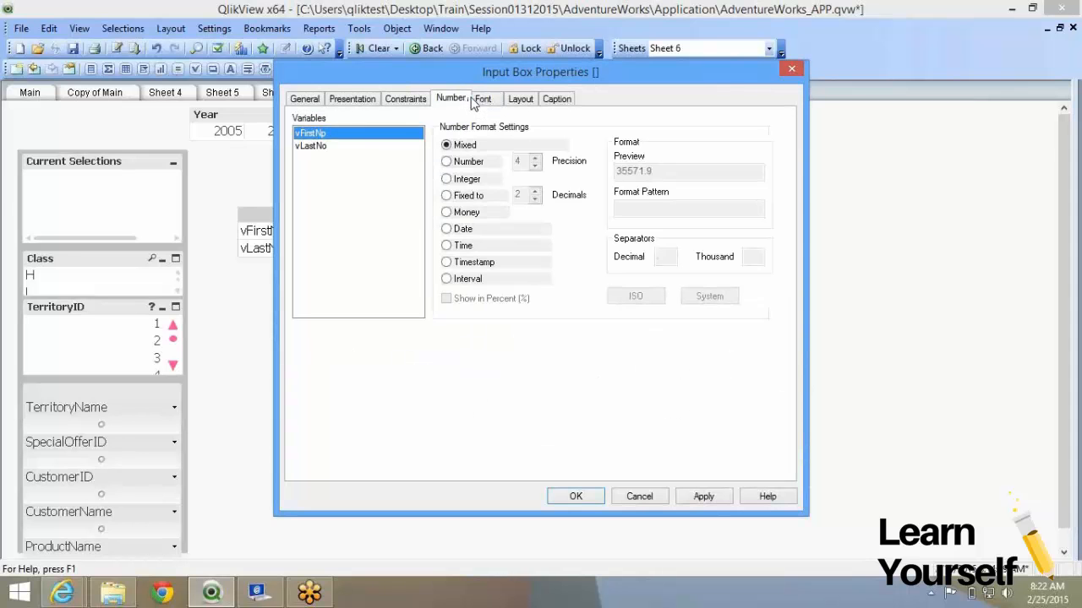
click(483, 100)
click(506, 98)
click(556, 99)
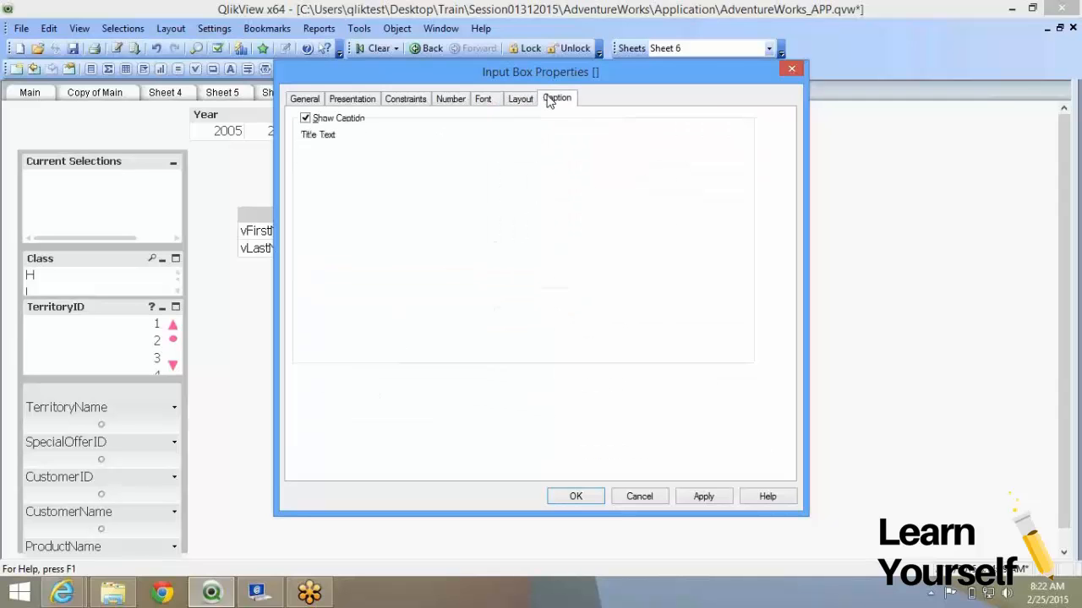
click(306, 98)
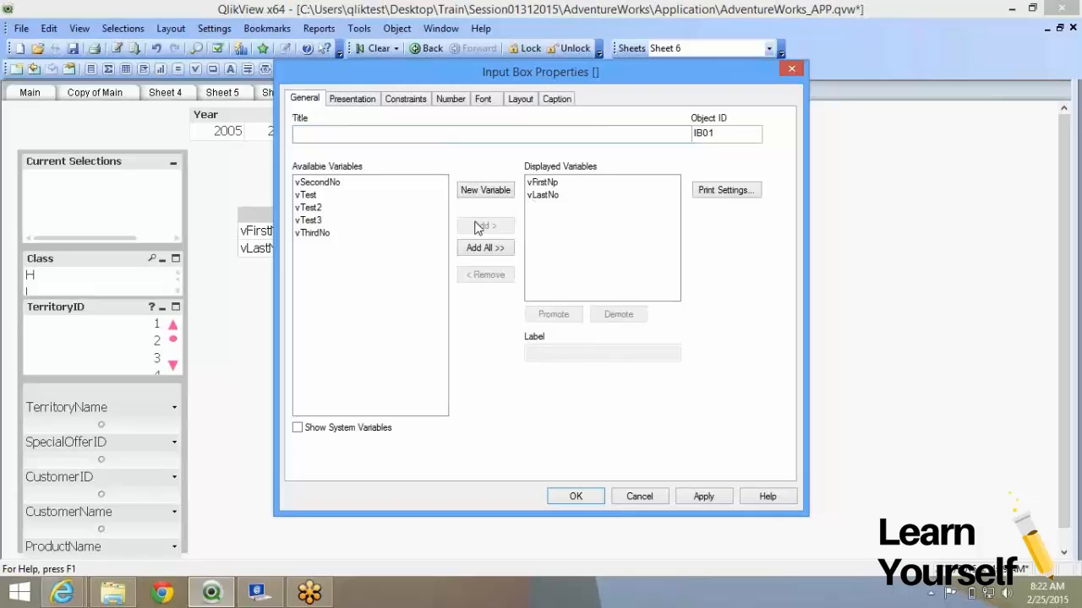
click(351, 99)
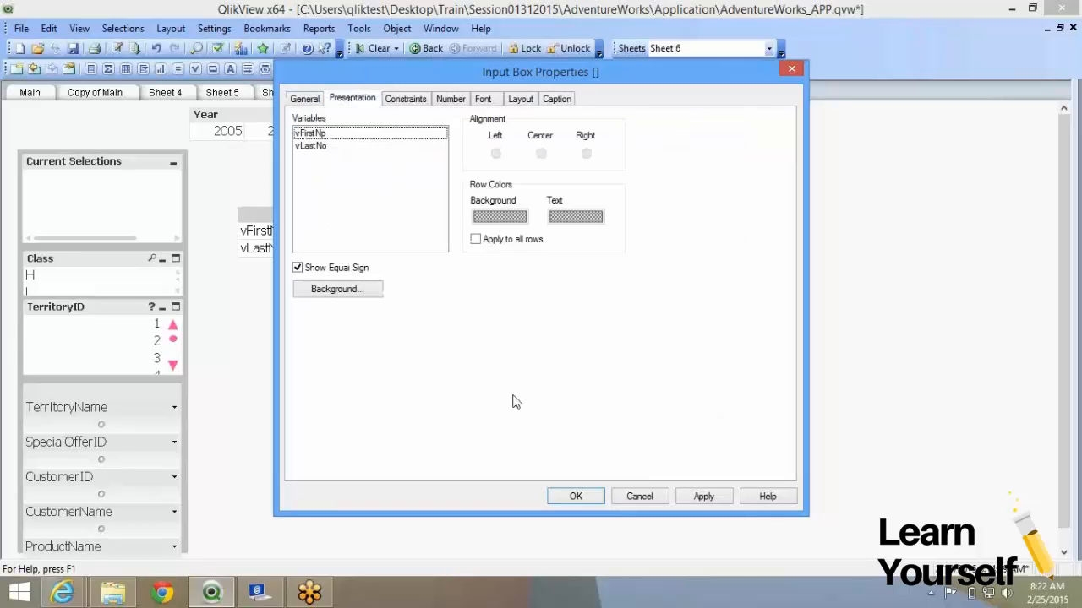
click(576, 498)
Step: Move the input box up beneath the Year list box and add a slider object for the TerritoryID field
drag(277, 208, 234, 157)
right_click(478, 236)
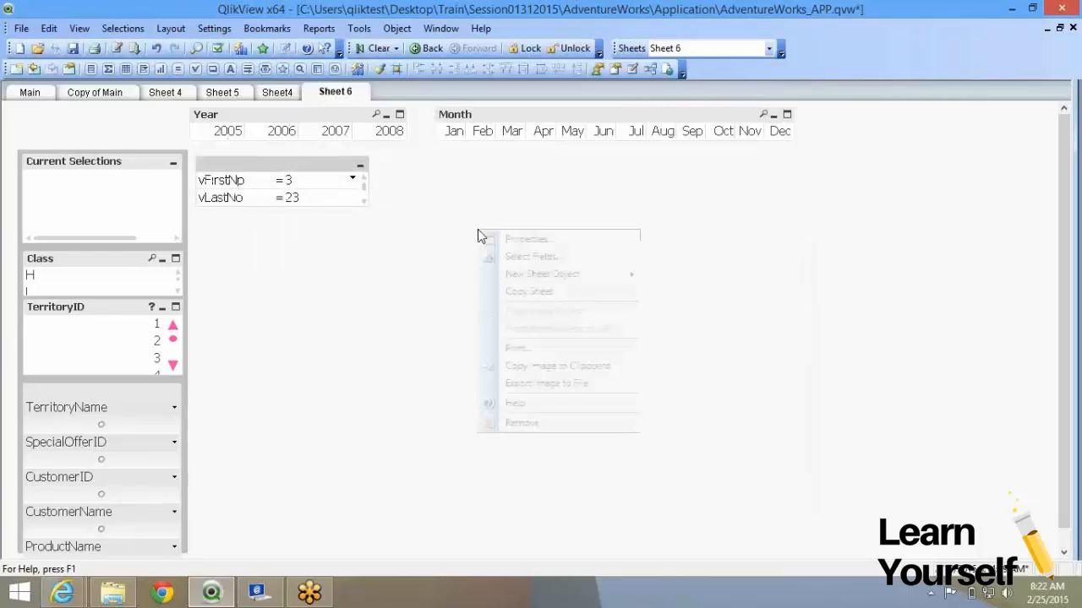
mouse_move(550, 275)
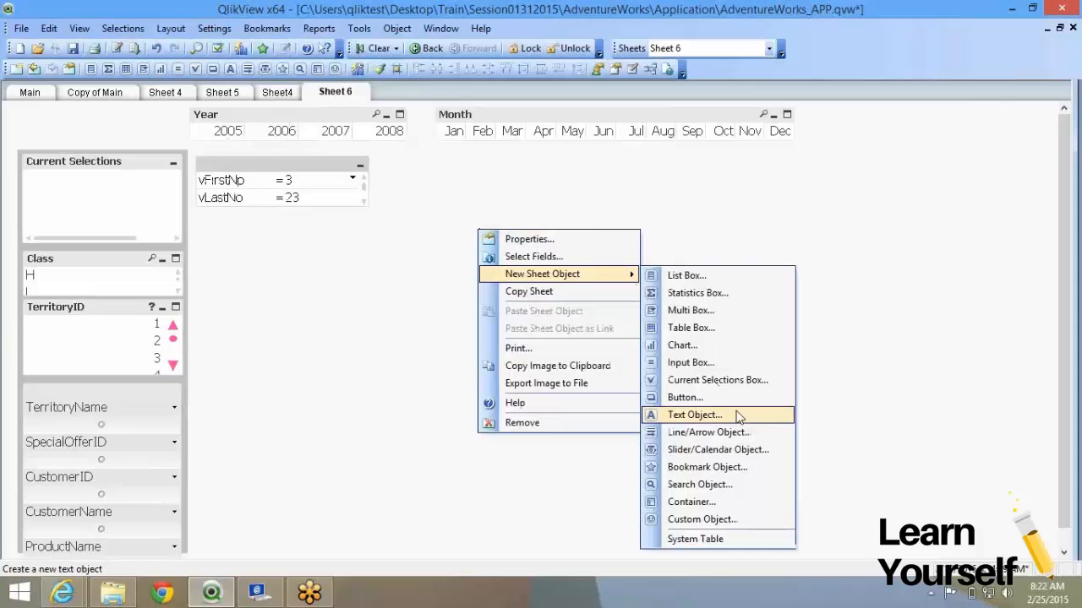
click(741, 456)
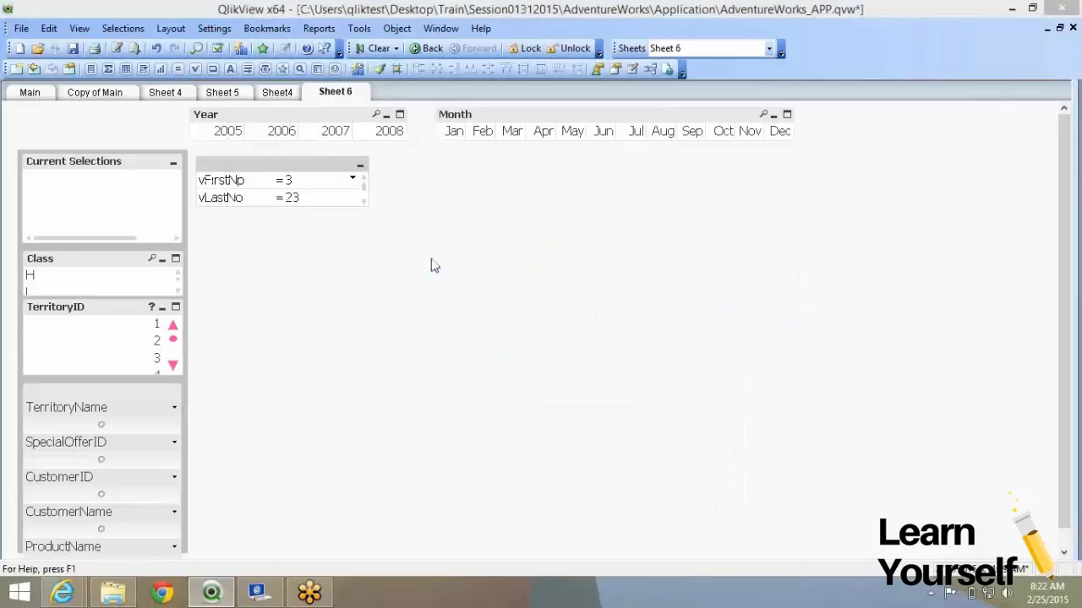
drag(370, 84, 490, 127)
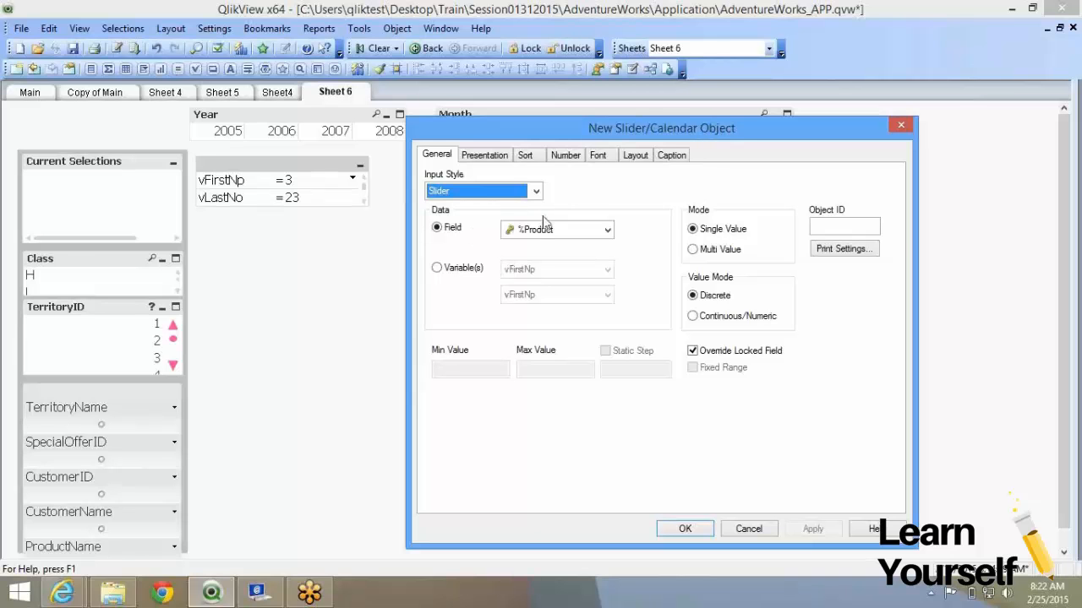
click(509, 229)
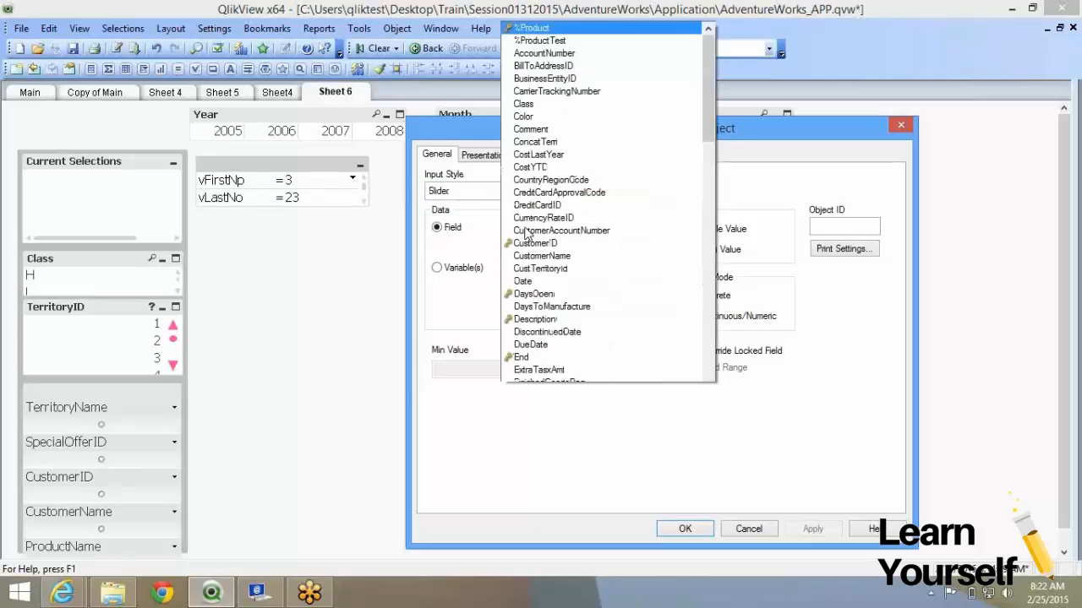
drag(708, 105, 716, 354)
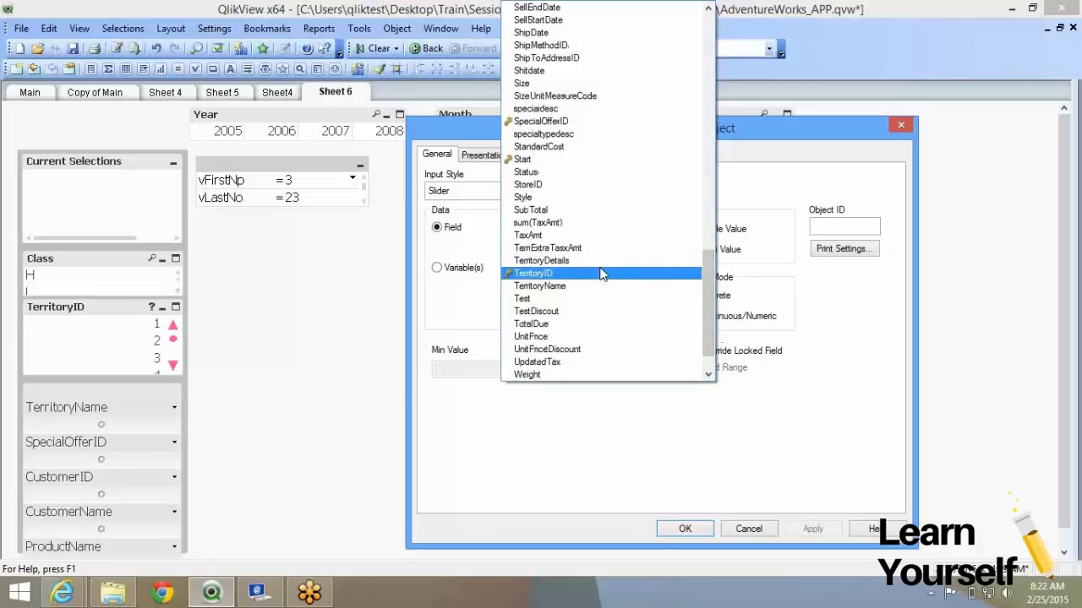
click(601, 273)
click(684, 528)
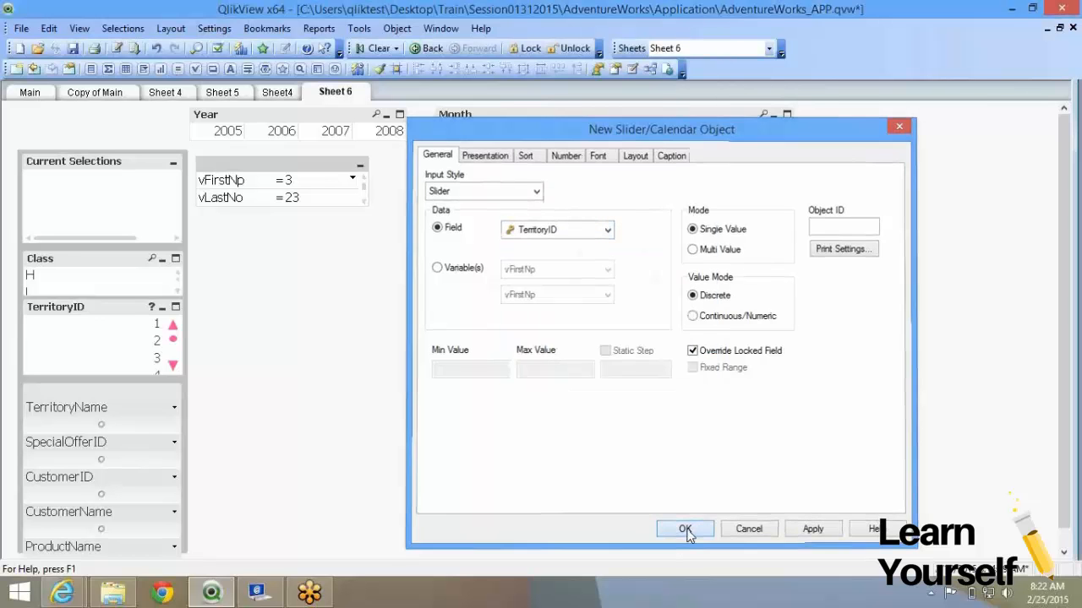
Step: Move the slider below the input box and copy the Current Selections box's formatting onto it
drag(477, 267, 287, 276)
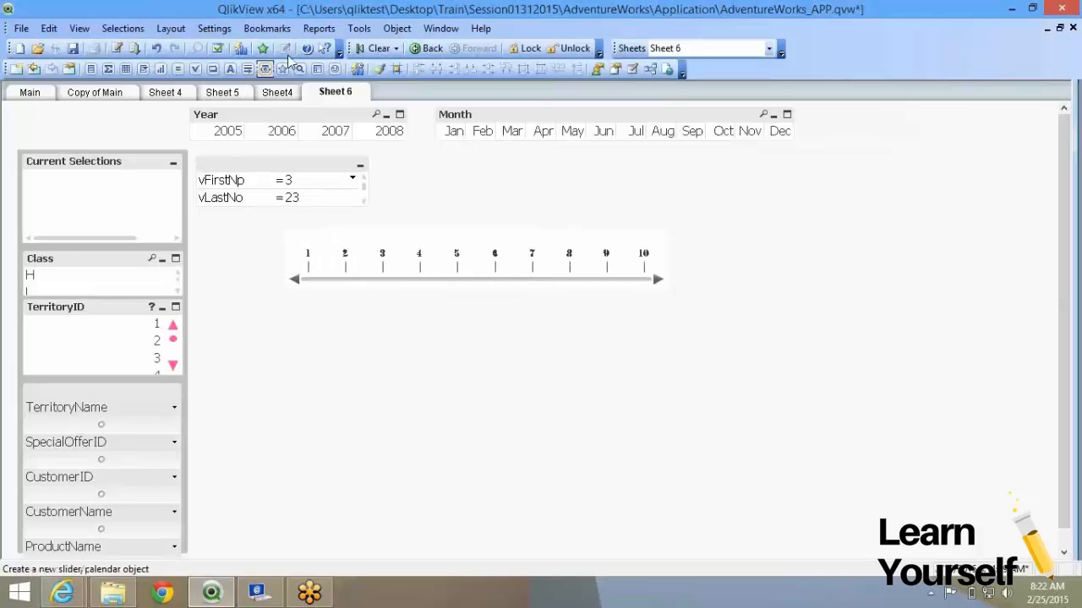
click(104, 174)
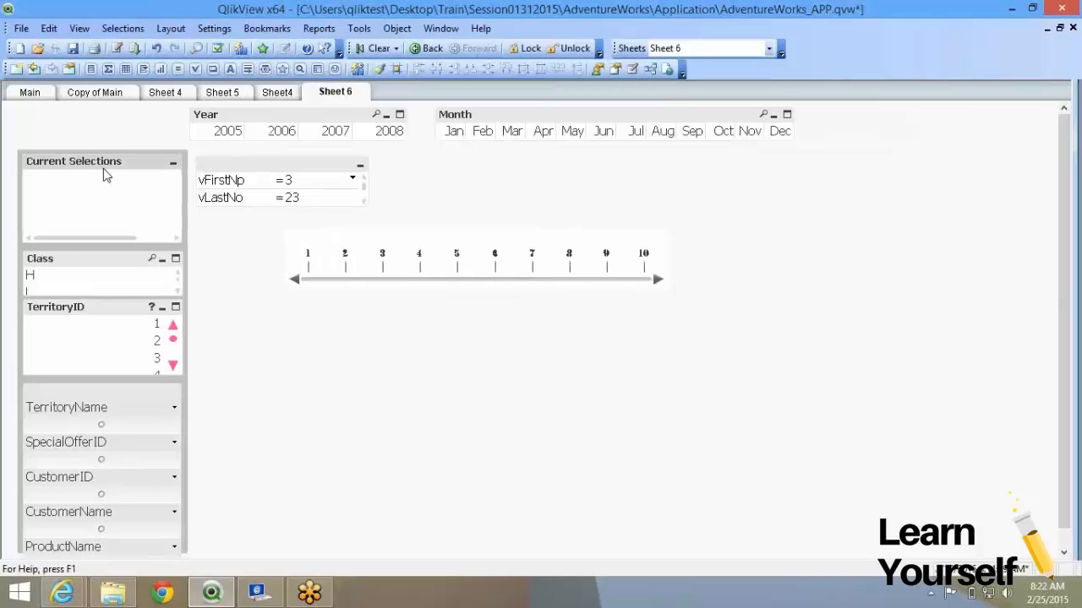
click(381, 71)
click(465, 263)
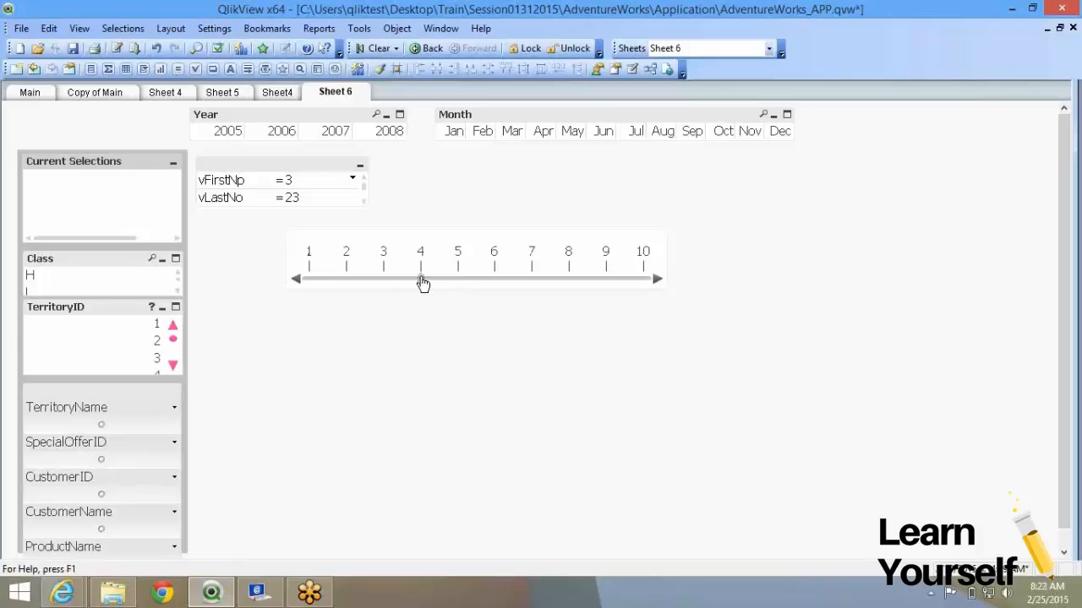
Step: Select TerritoryID 4 with the slider and change the selection to 5
click(421, 280)
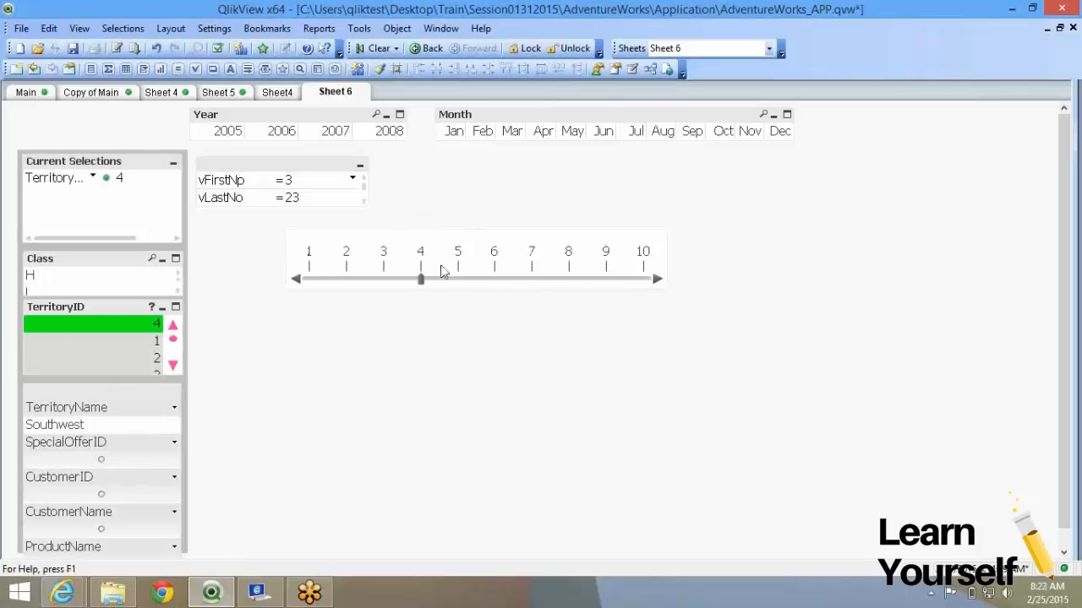
click(460, 285)
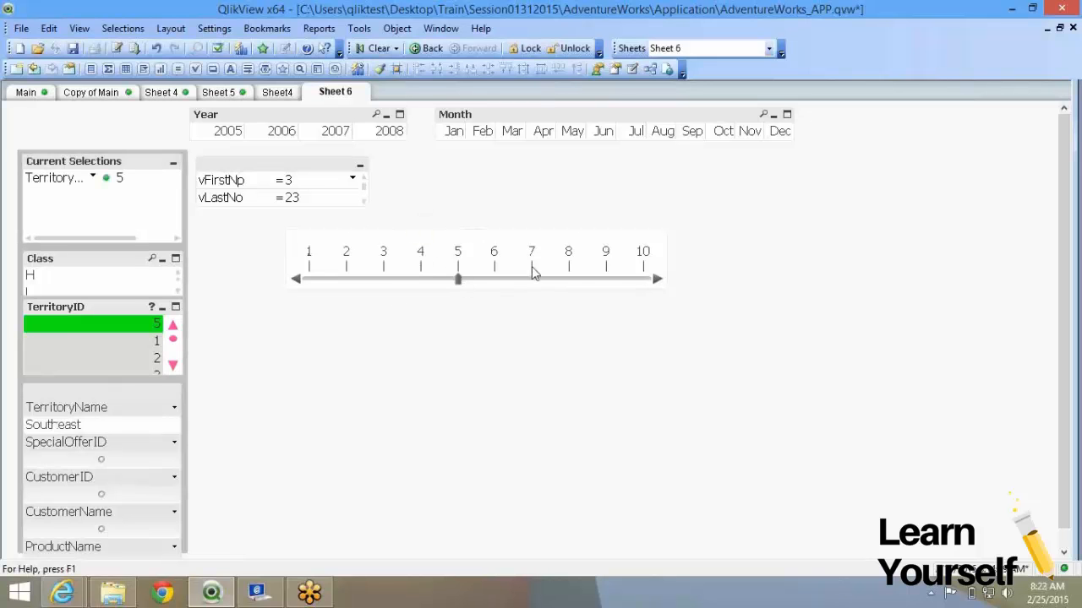
Step: Switch the slider from the TerritoryID field to the variable vFirstNp, with minimum 0, maximum 10 and a static step of 1
right_click(486, 246)
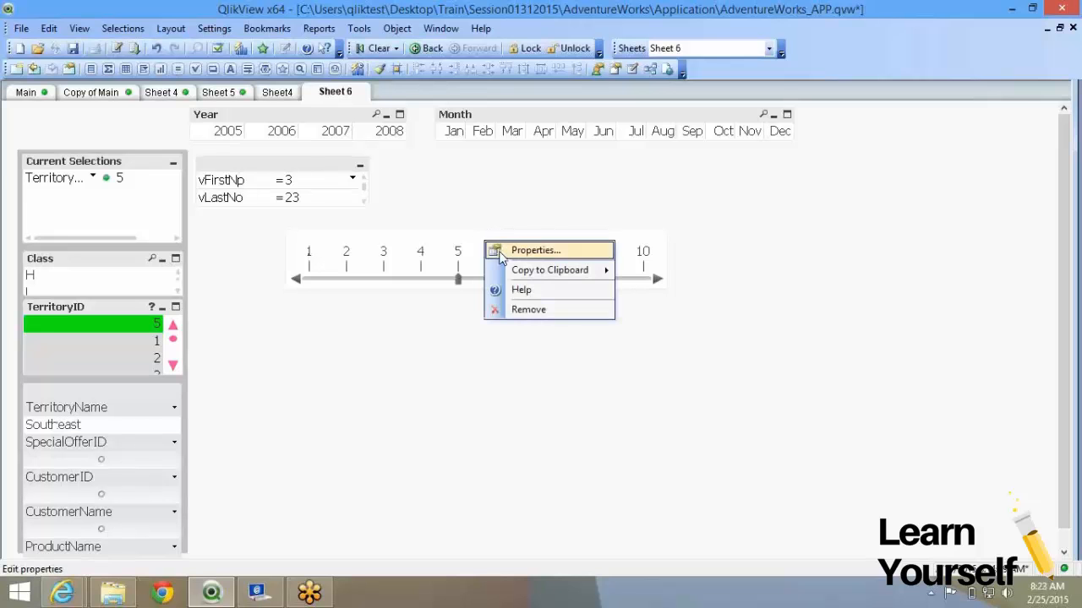
click(535, 250)
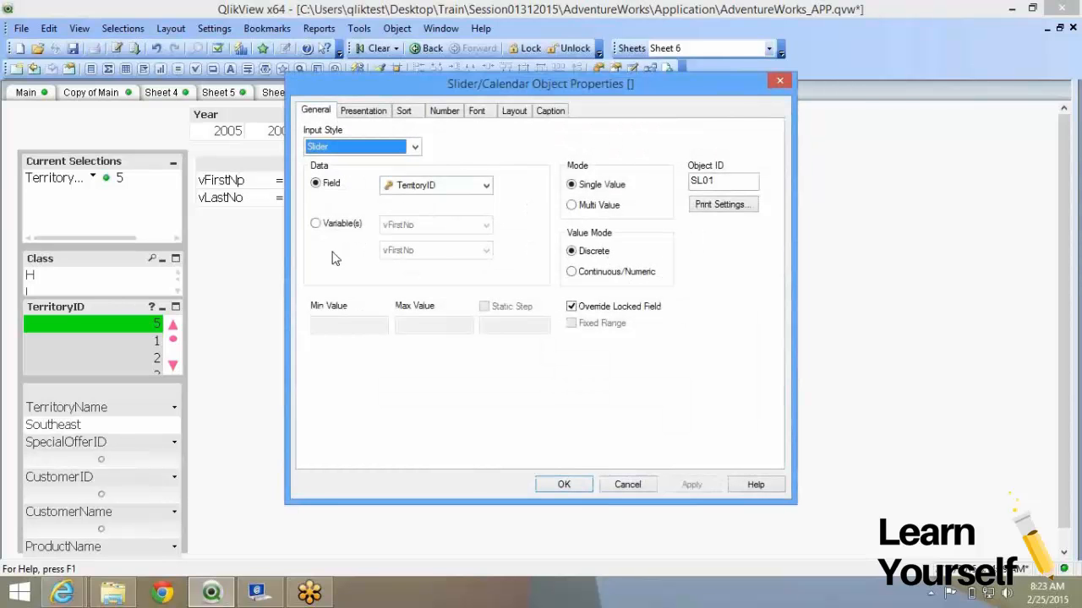
click(321, 228)
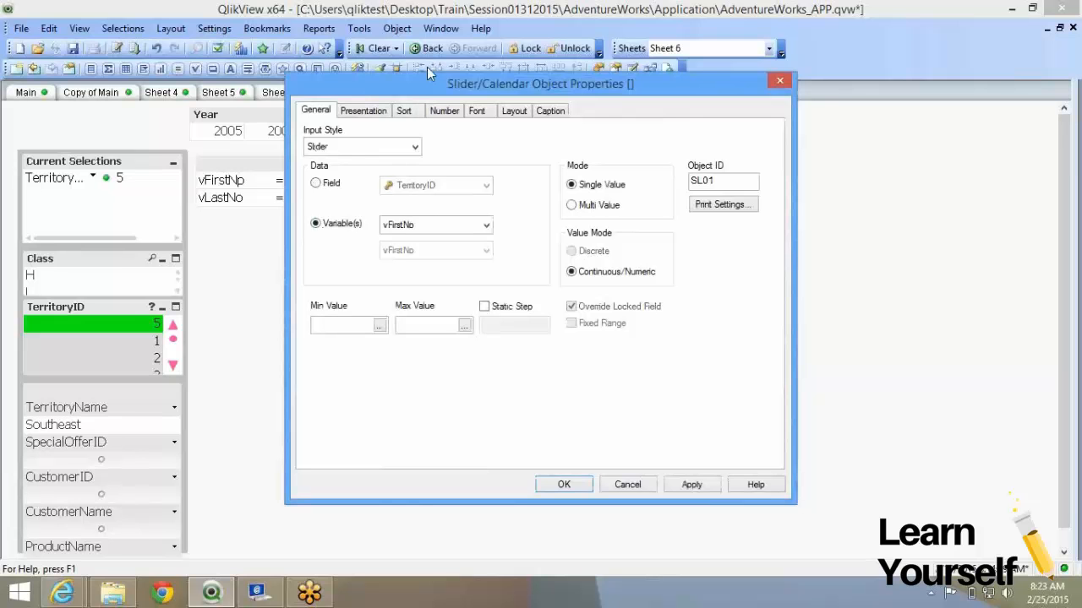
drag(429, 86, 557, 38)
click(495, 281)
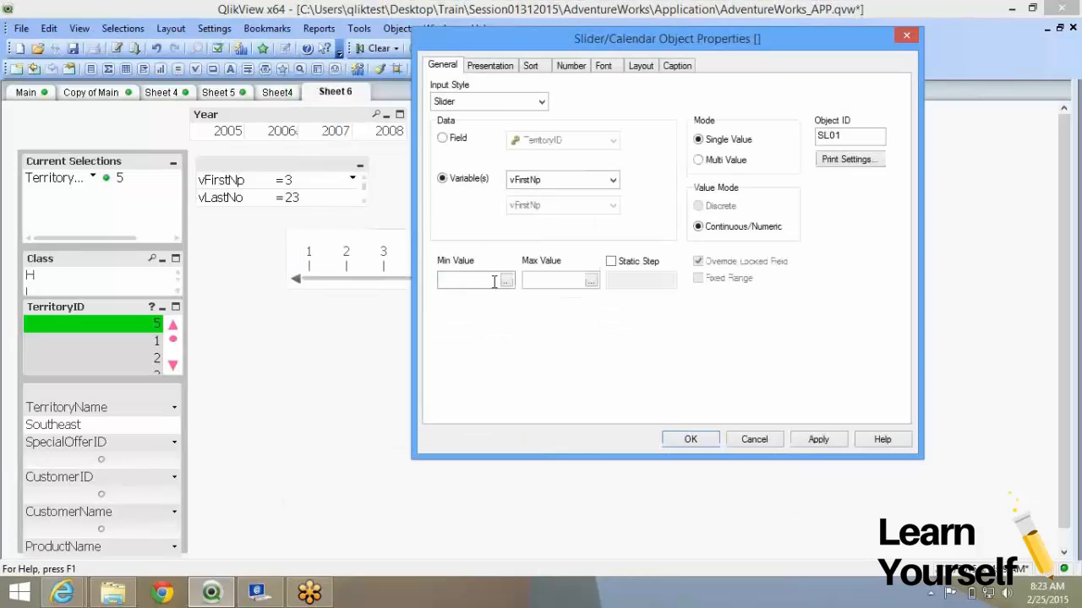
key(Tab)
click(611, 263)
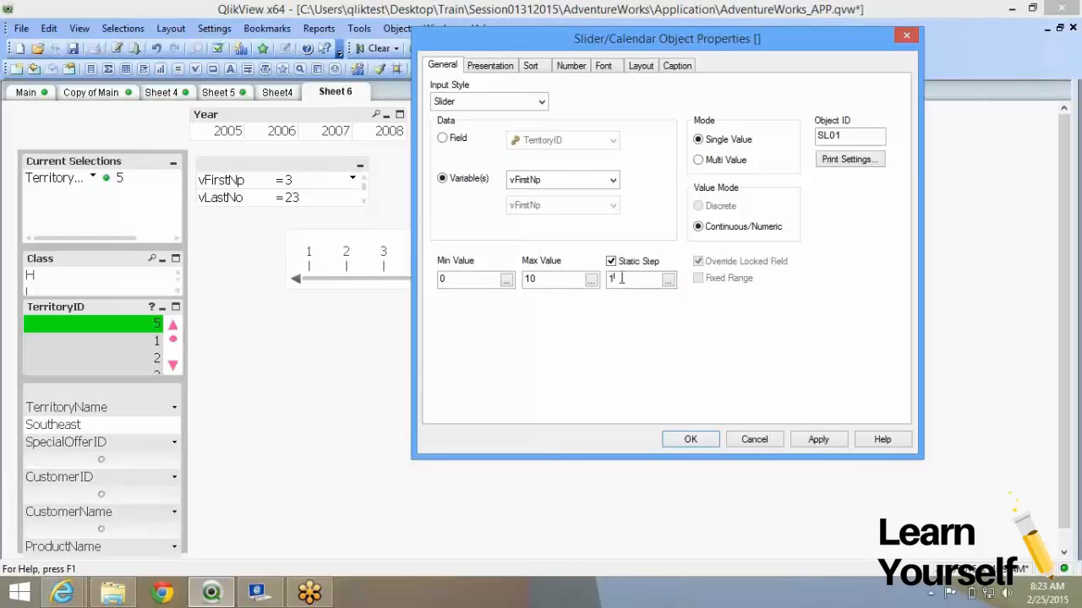
click(701, 448)
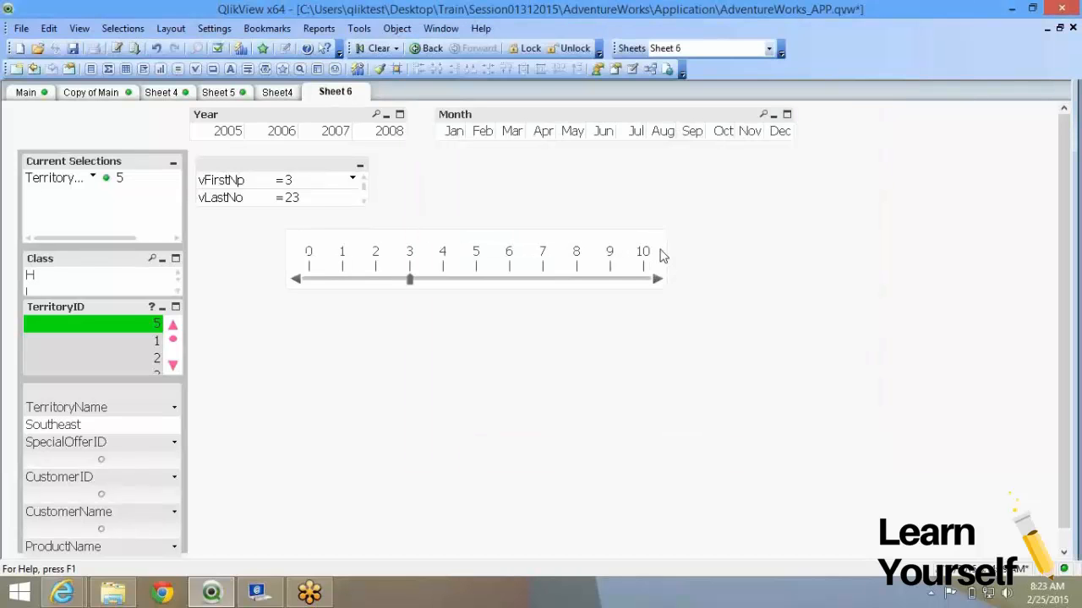
Step: Widen the slider on its 10 end and test it by moving vFirstNp to 2, up to 9 and slightly back down
drag(666, 250, 751, 251)
drag(434, 286, 379, 286)
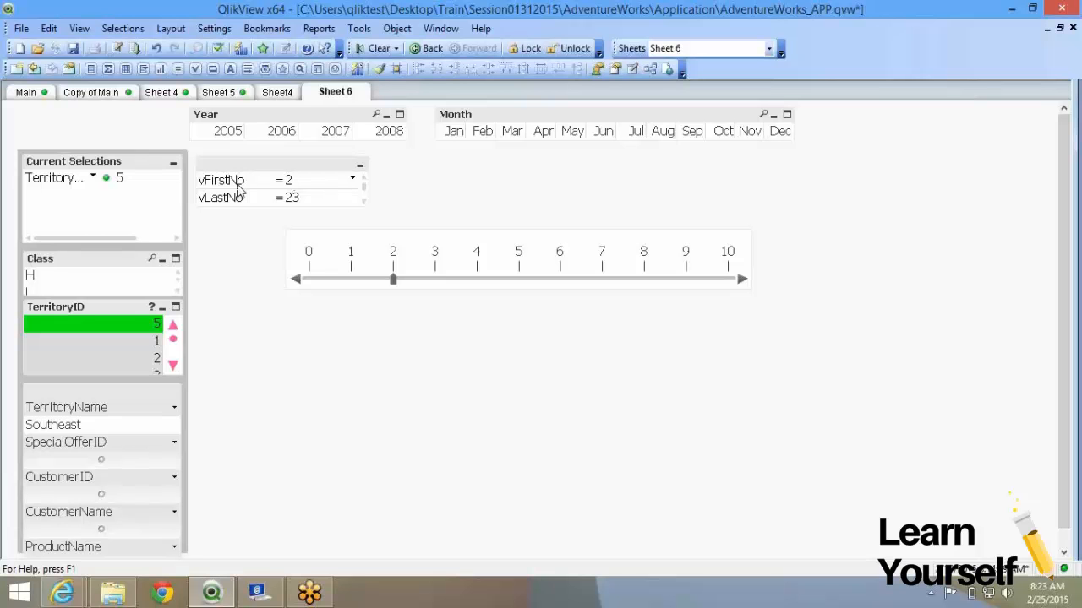
click(294, 187)
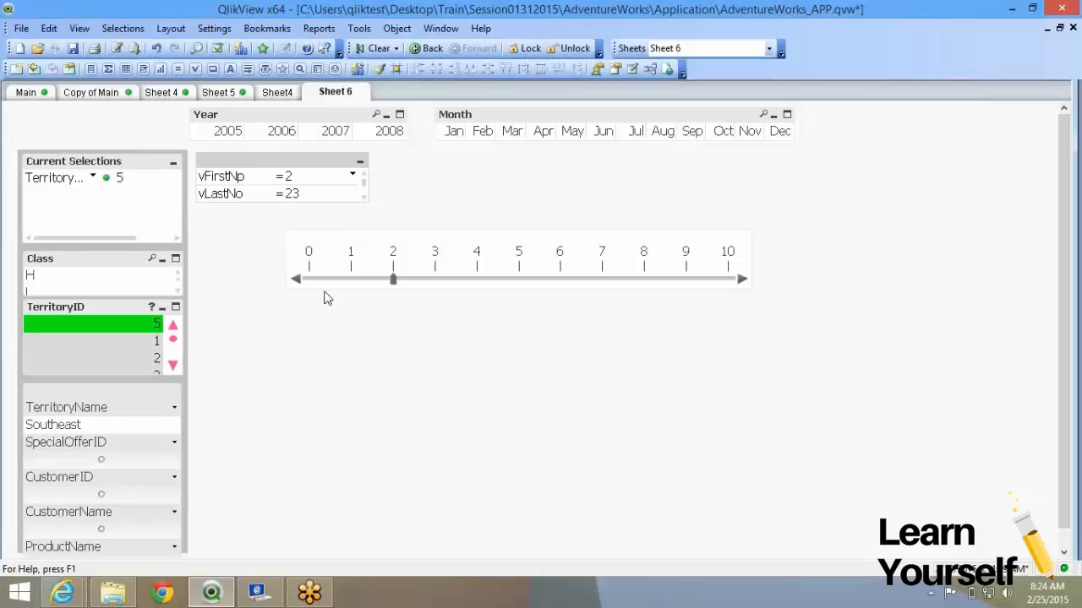
drag(394, 284, 693, 293)
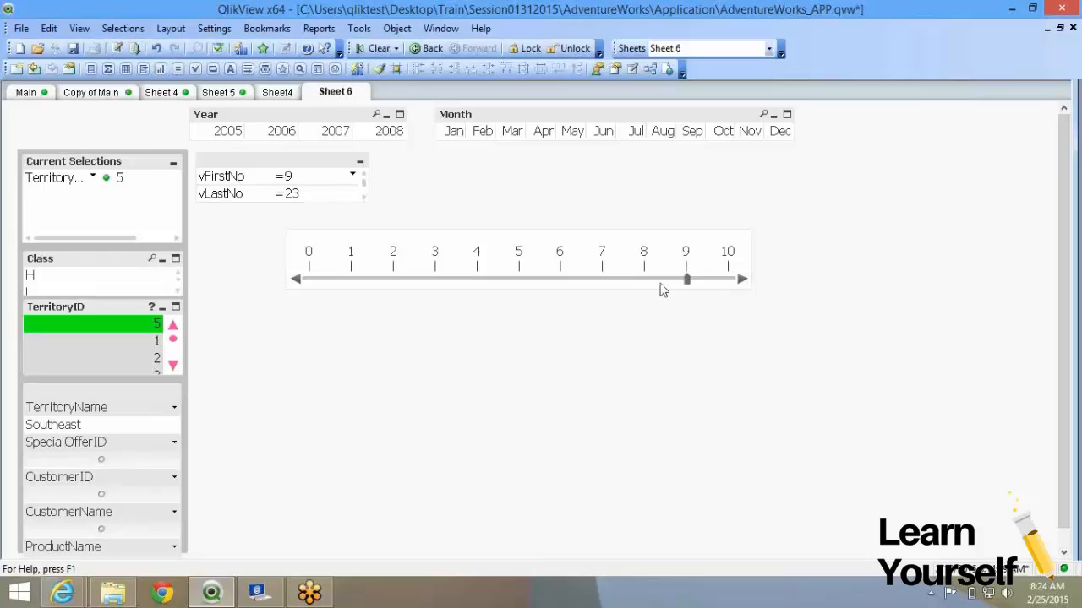
drag(687, 282, 651, 286)
Step: Make the slider multi-value for vFirstNp and vLastNo, with maximum 100 and a static step of 5
right_click(482, 257)
click(488, 264)
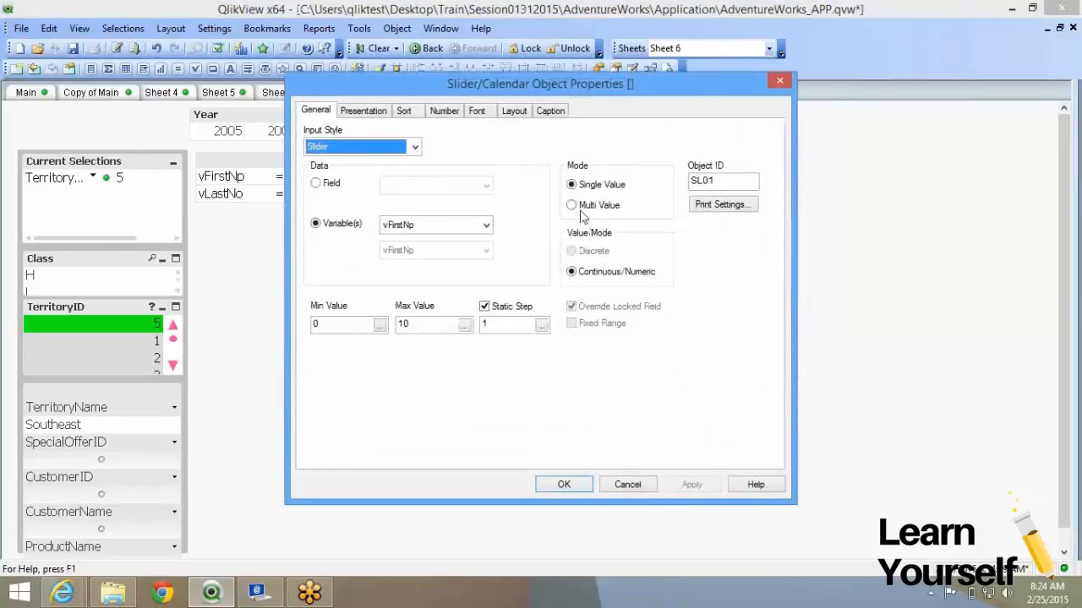
click(582, 206)
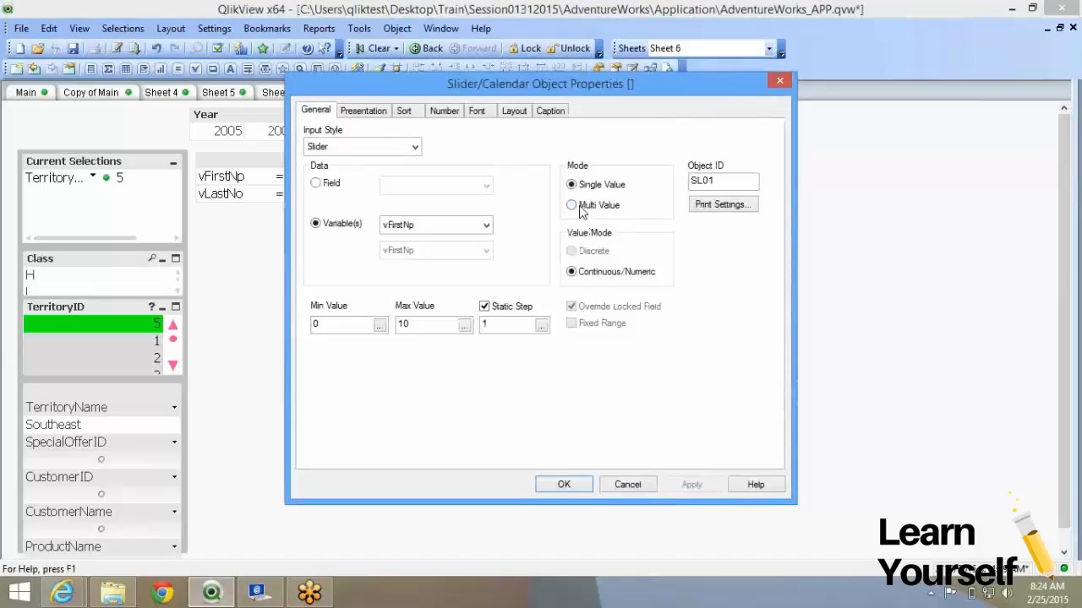
click(429, 252)
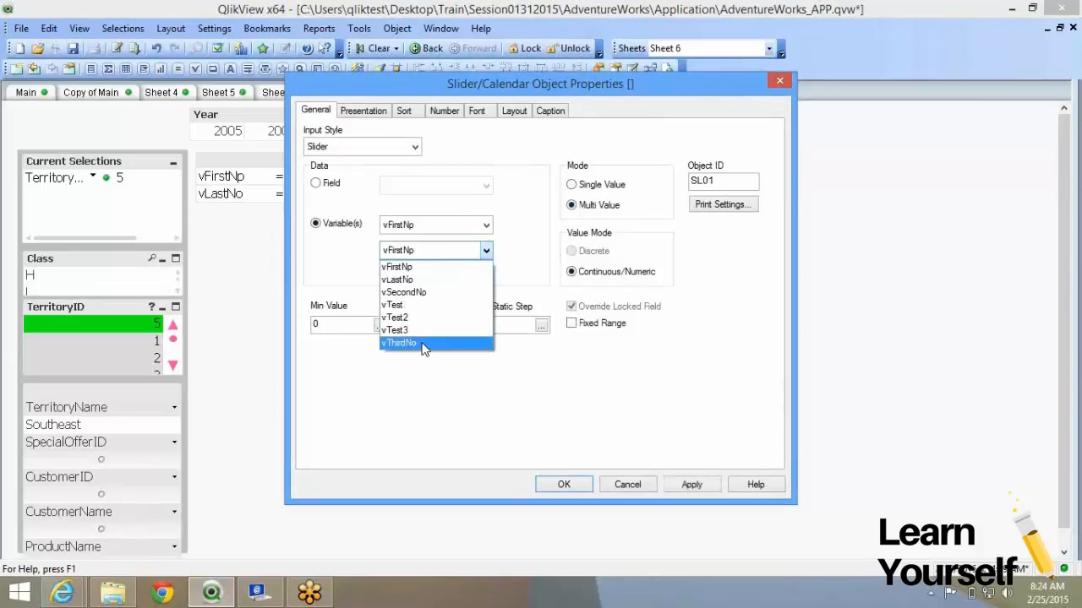
click(410, 279)
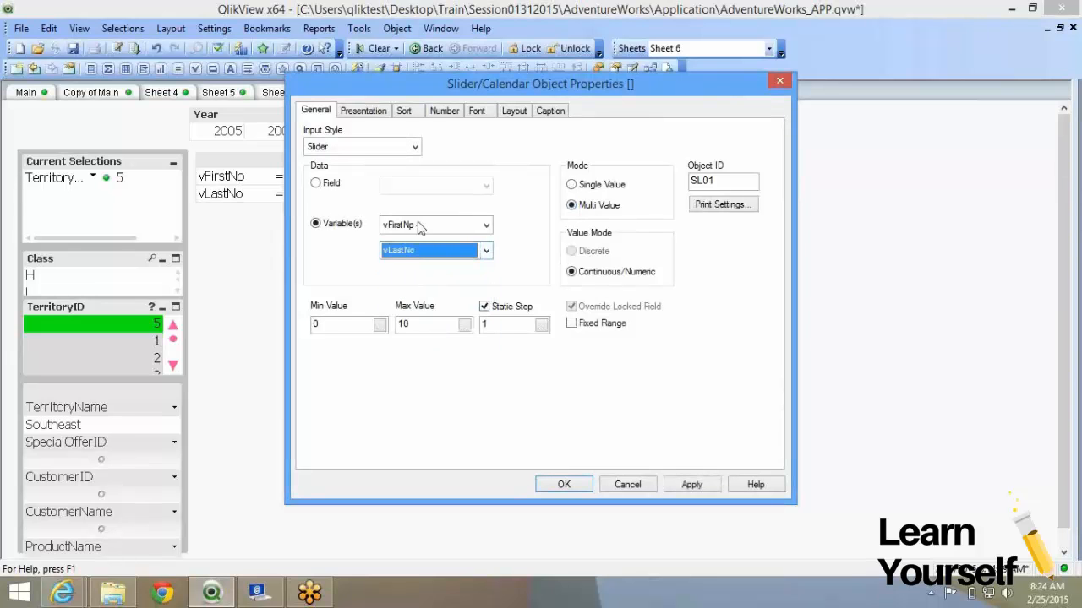
click(420, 323)
text(0)
key(Tab)
text(5)
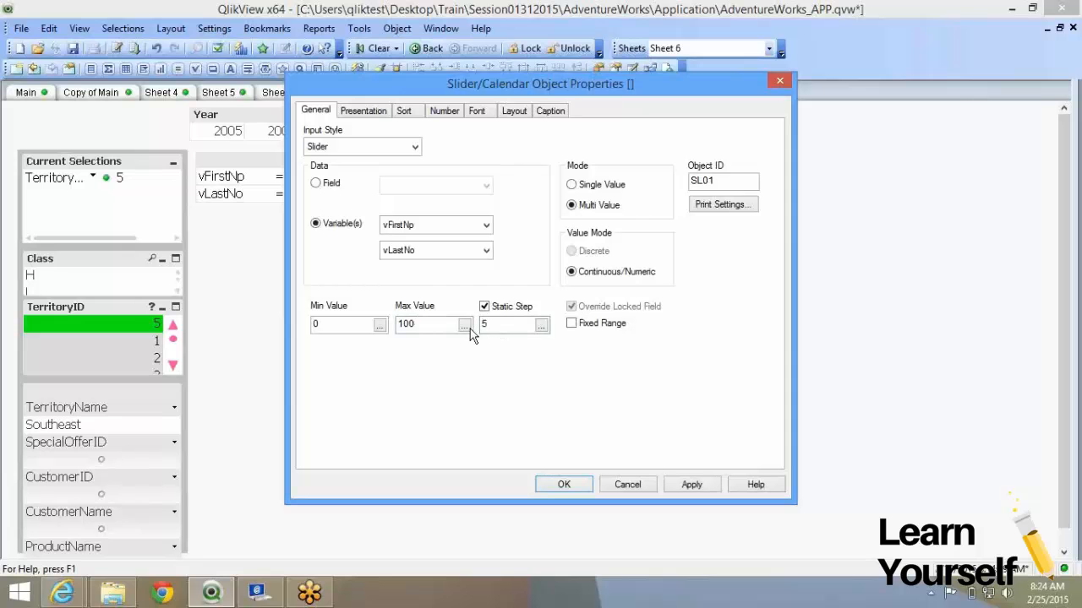
click(565, 485)
Step: Extend the slider on its 0 end and adjust its range until vFirstNp is 60 and vLastNo is 75
drag(285, 249, 222, 236)
drag(321, 285, 363, 281)
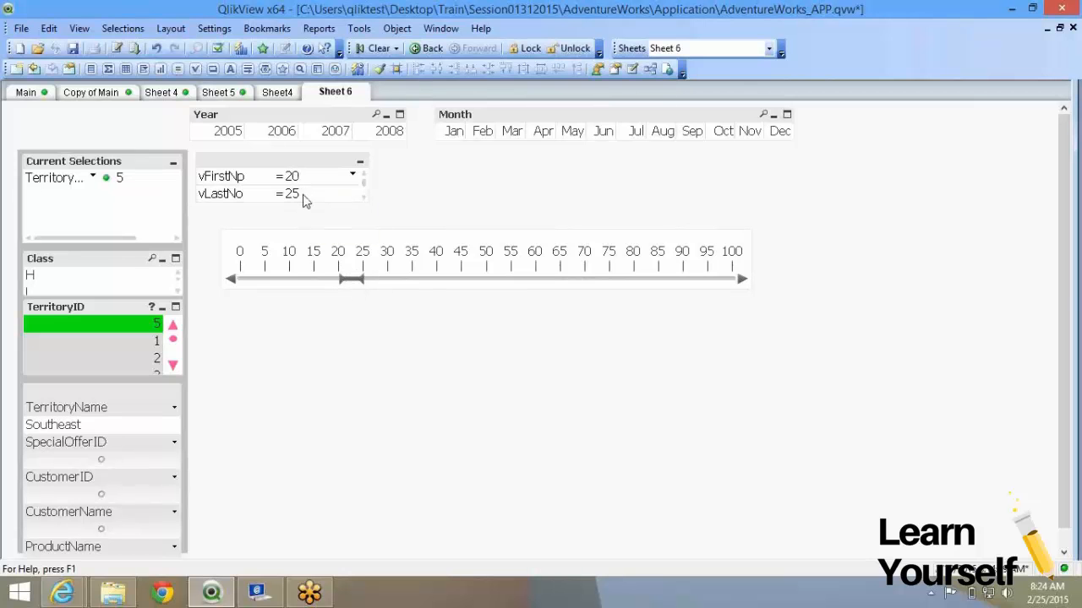
drag(364, 282, 534, 281)
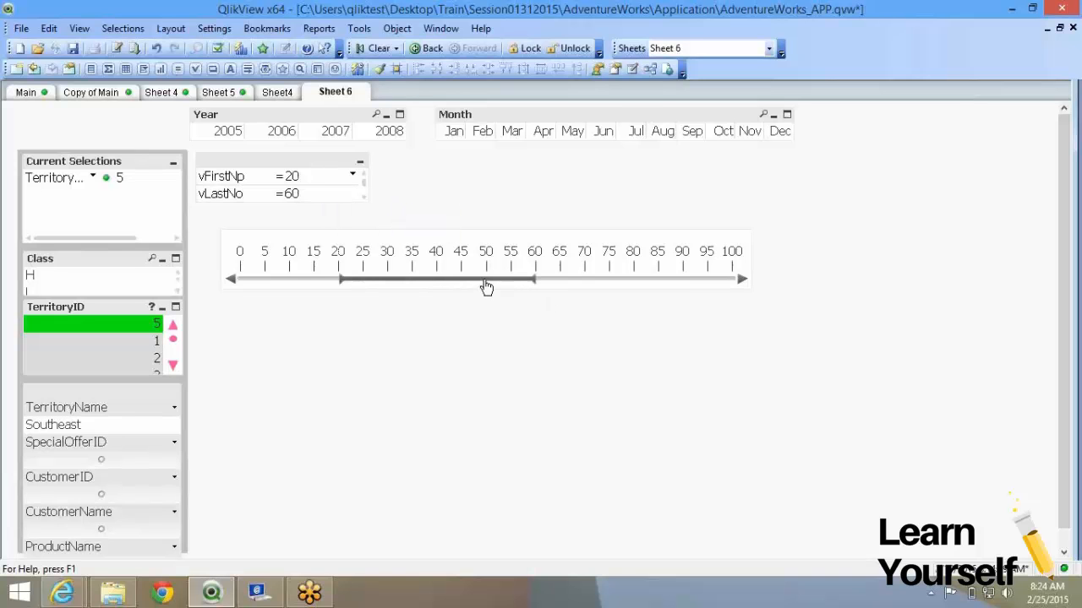
mouse_move(486, 288)
drag(486, 287, 557, 266)
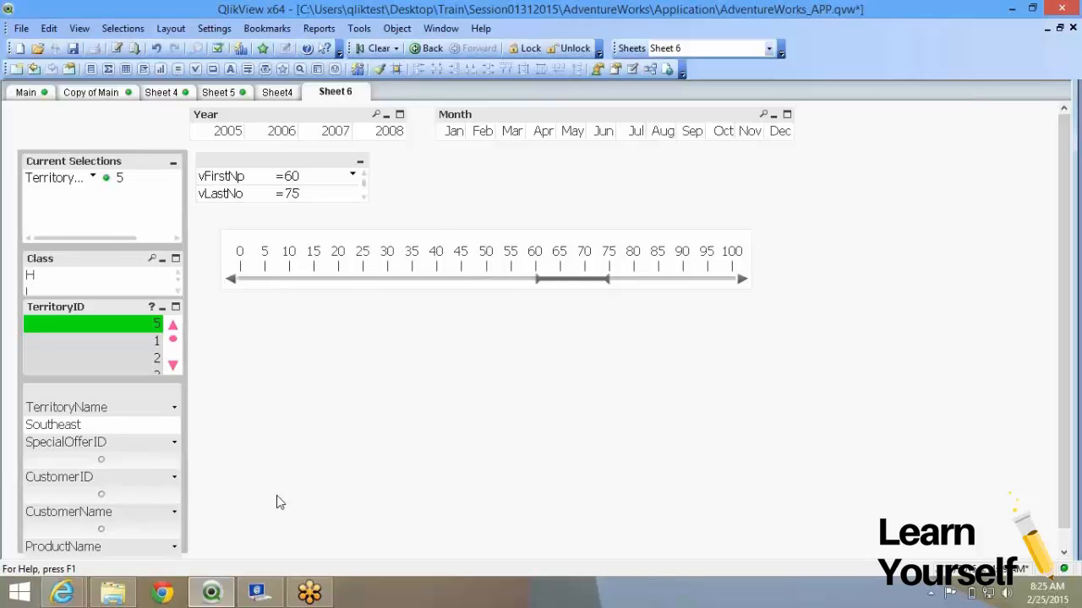
Step: Review the slider's presentation, sort, number, font and general settings, dismissing the low-battery warning
right_click(355, 281)
click(366, 283)
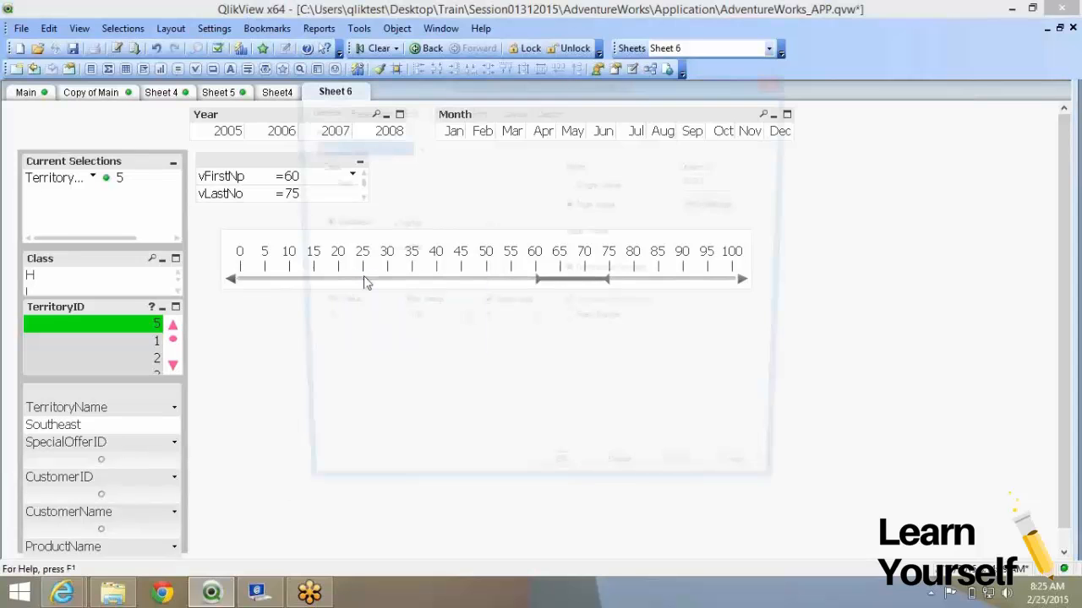
click(370, 108)
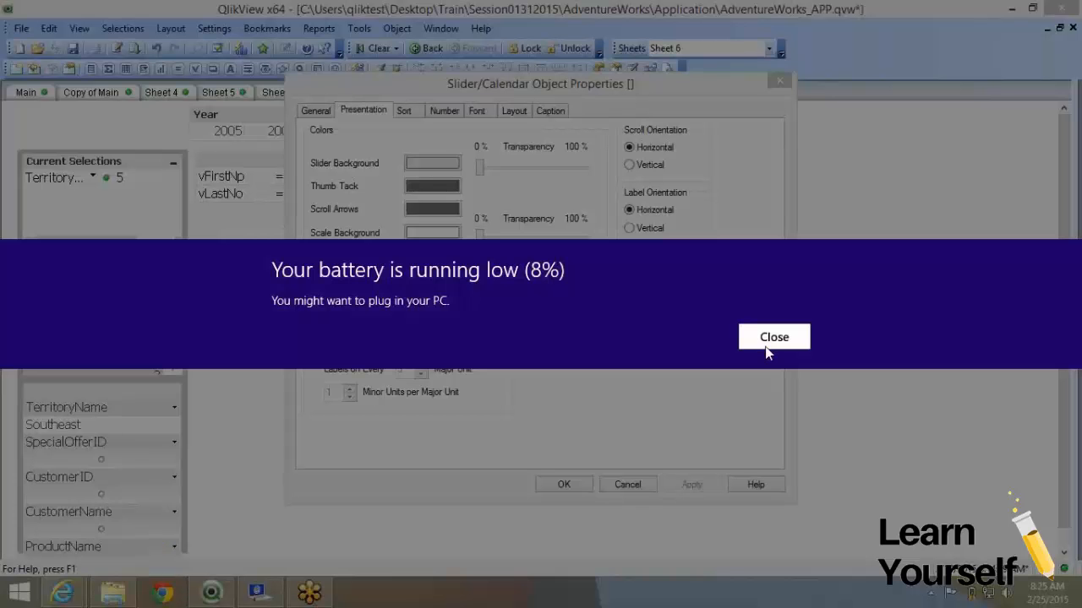
click(767, 338)
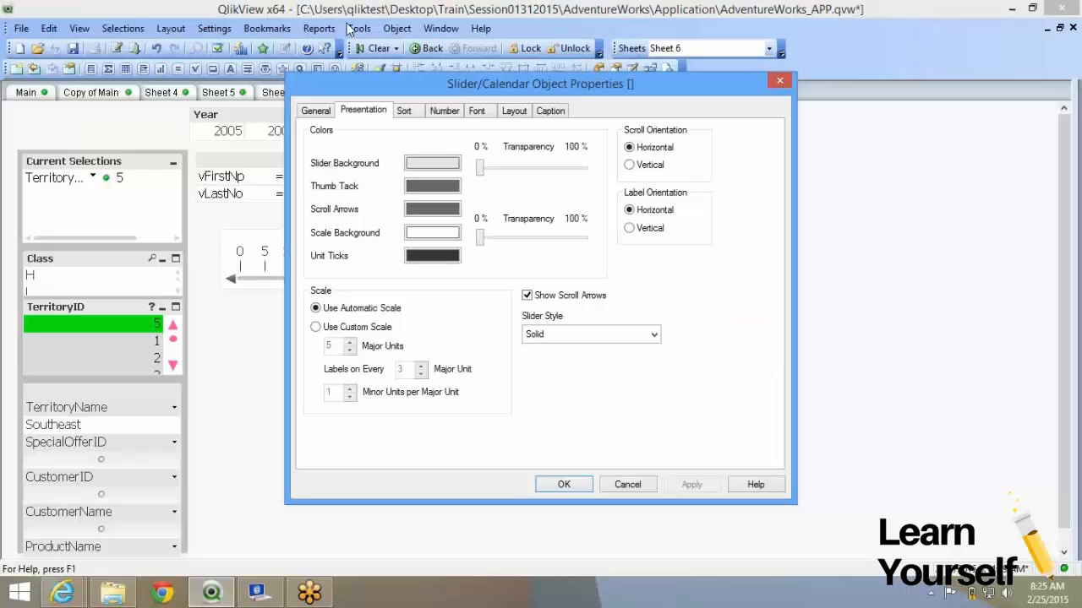
click(406, 111)
click(443, 112)
click(487, 112)
click(327, 111)
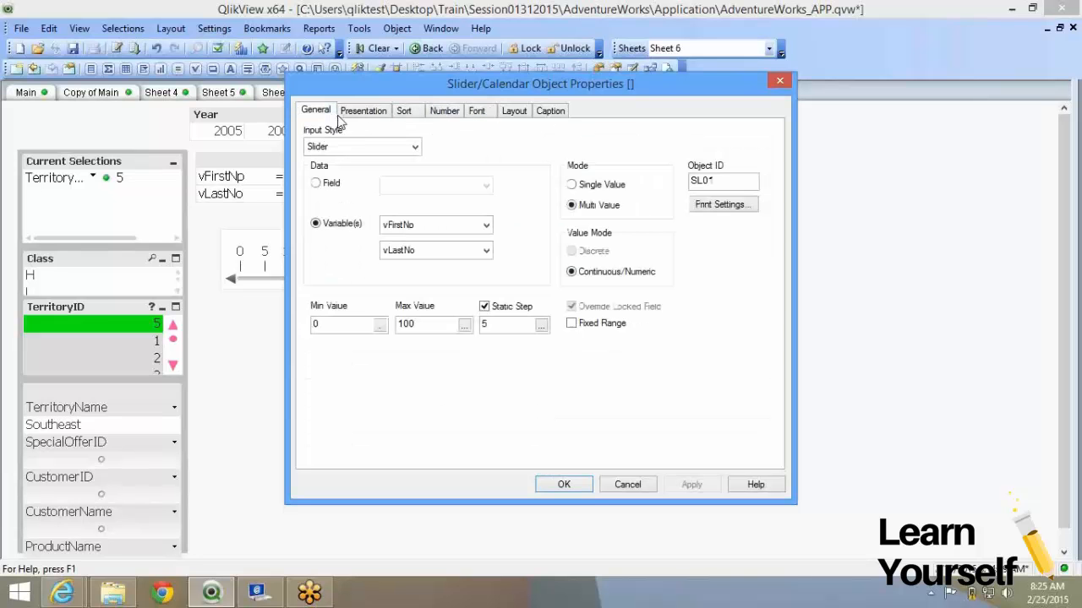
click(578, 489)
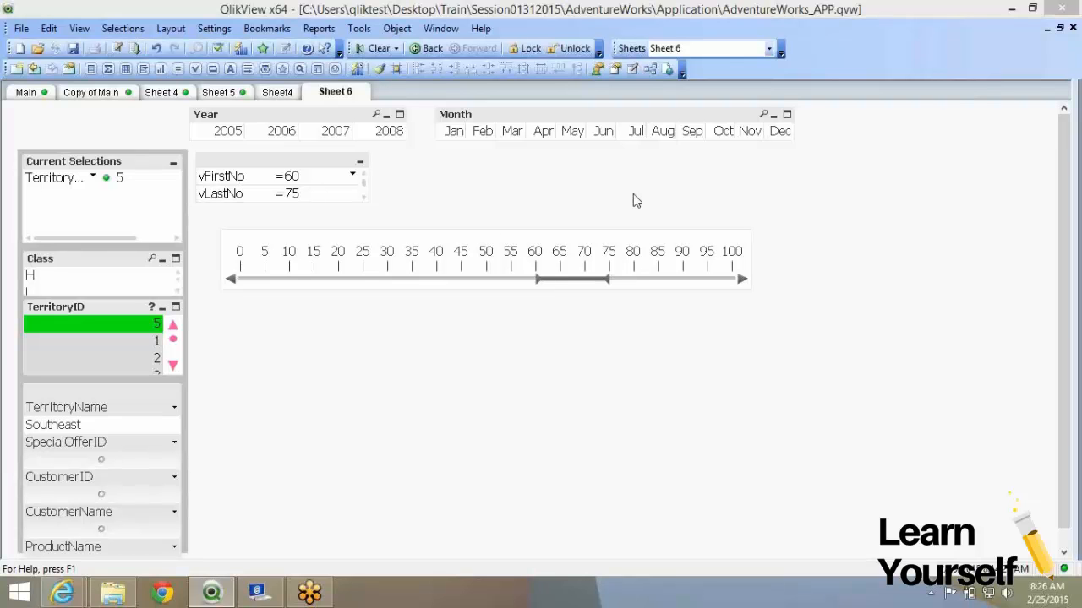
Step: Open the slider's layout settings to examine its layer, show and move/size options
right_click(427, 258)
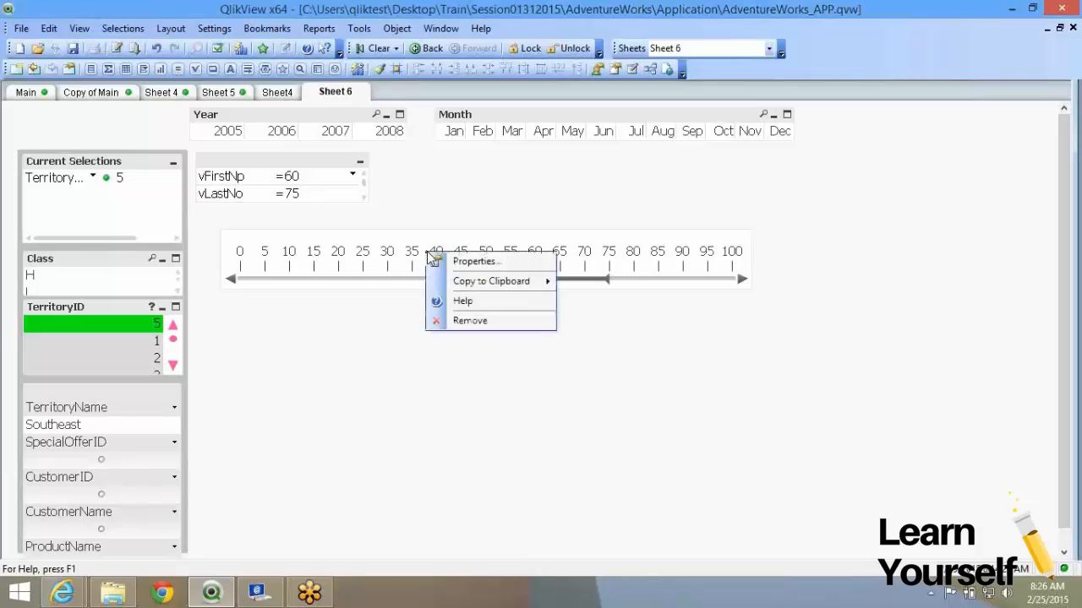
click(444, 259)
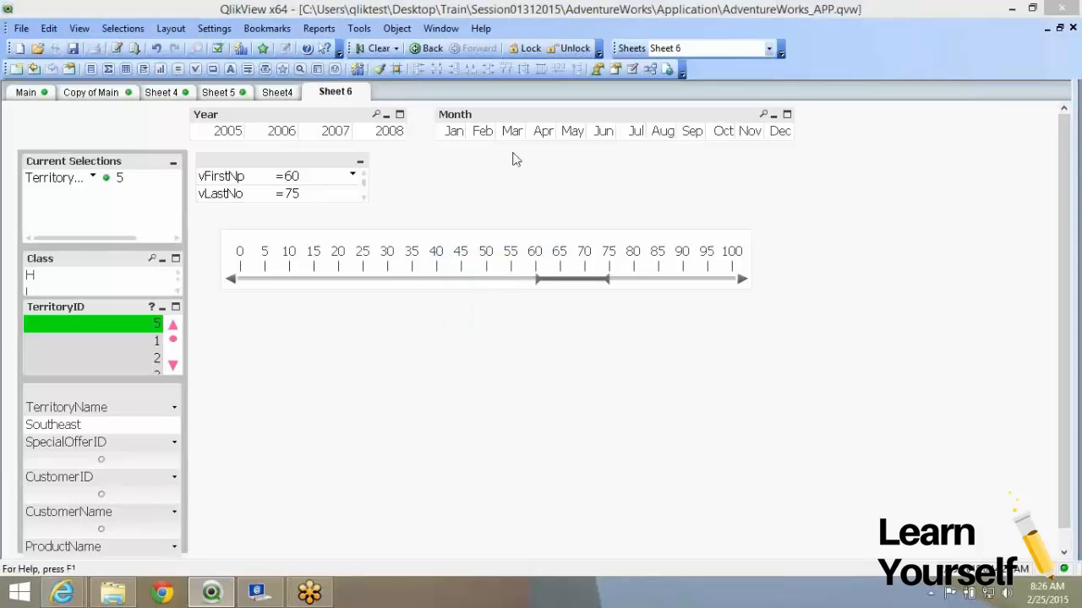
click(514, 110)
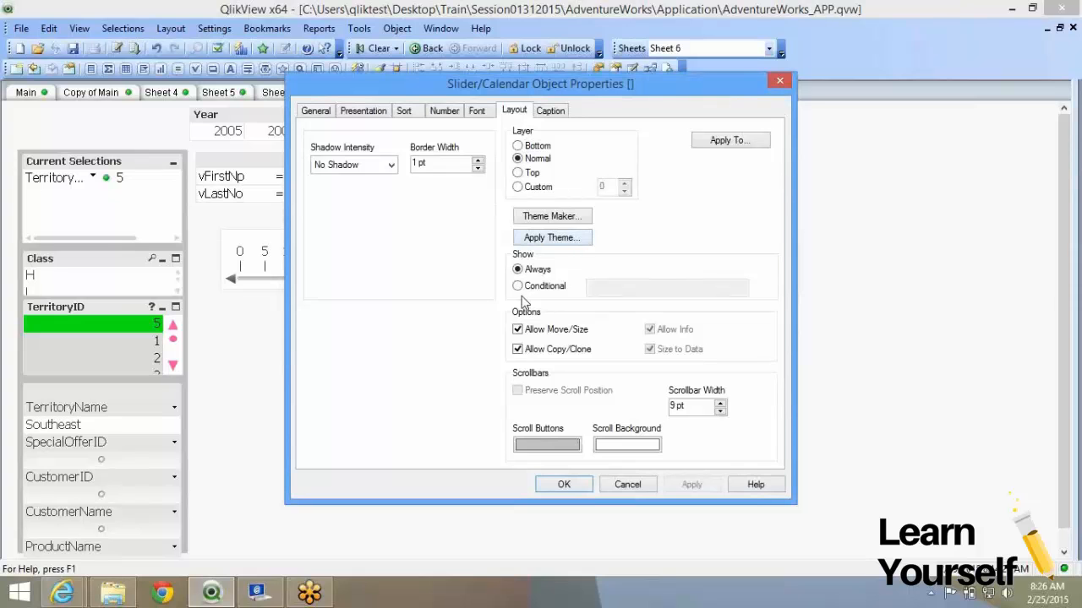